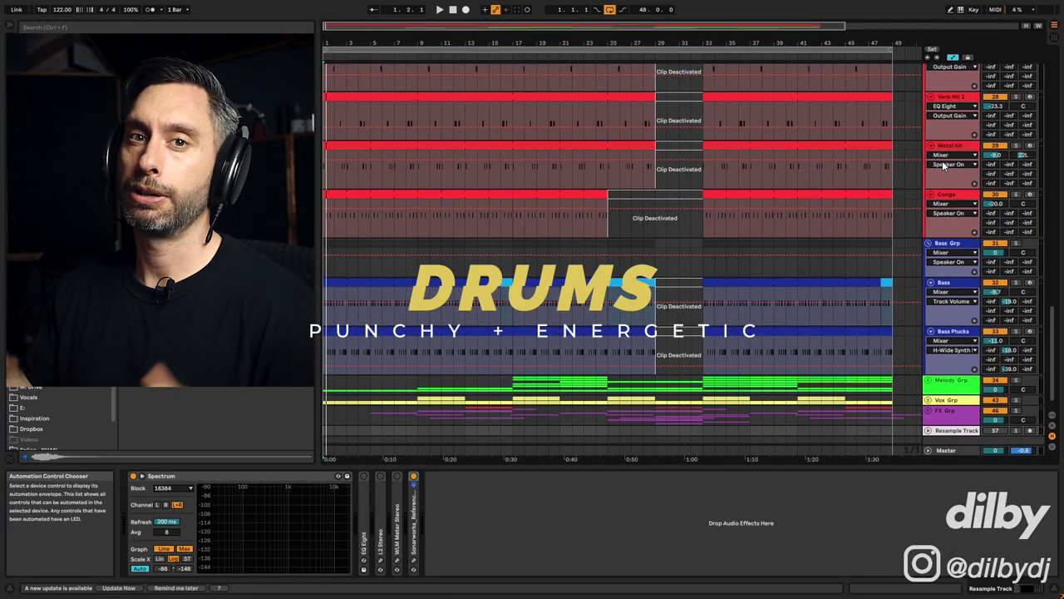
Collapse all tracks, unfold the Kicks group, and select the Kick clip starting at bar 17.
key("alt+u")
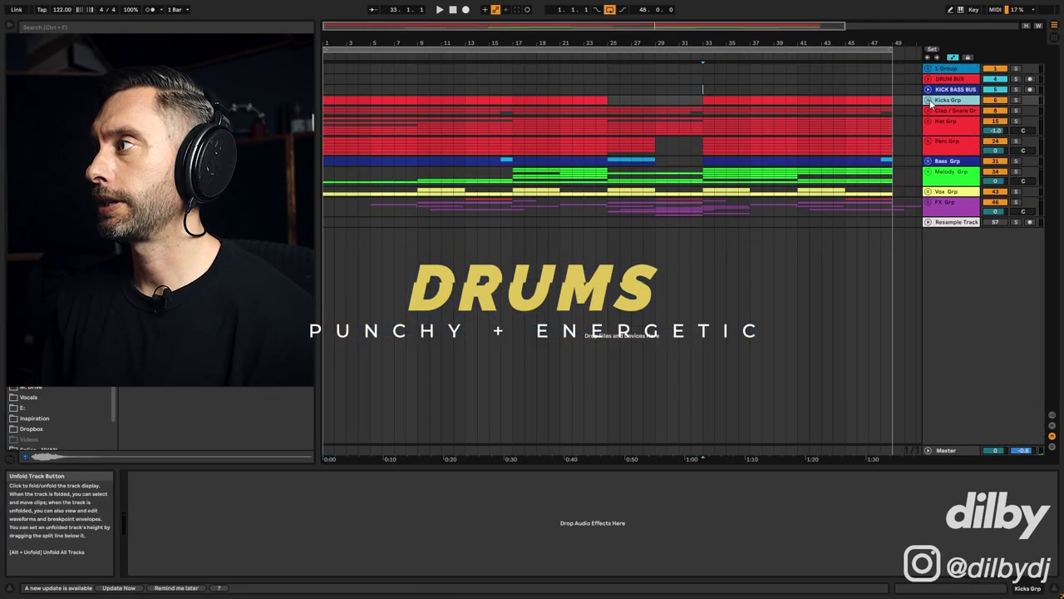
left_click(930, 101)
left_click(575, 139)
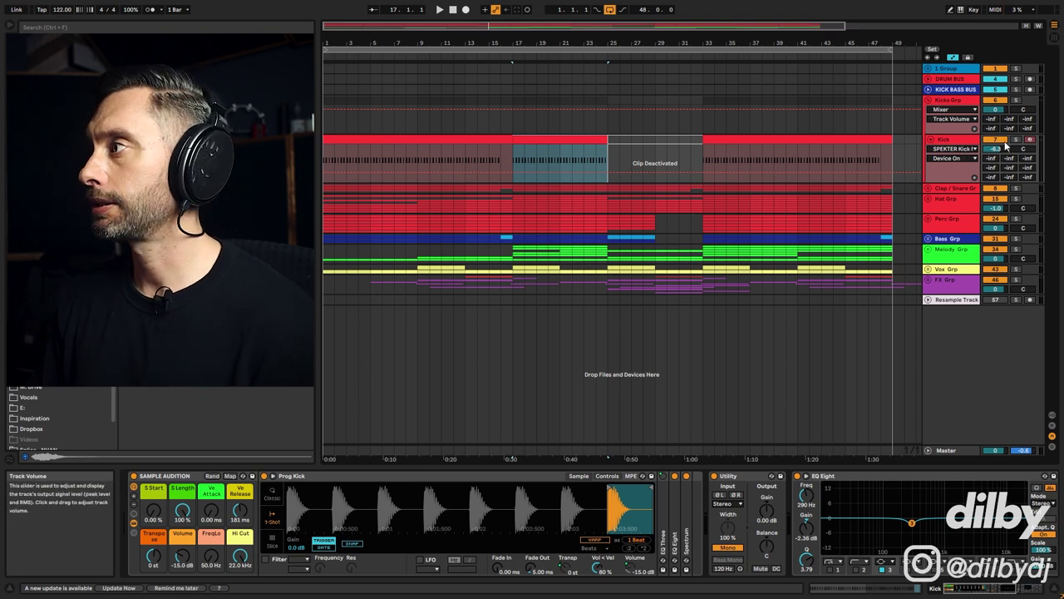
Play the soloed kick and reposition the Oszillos Mega Scope window to examine its waveform.
key("space")
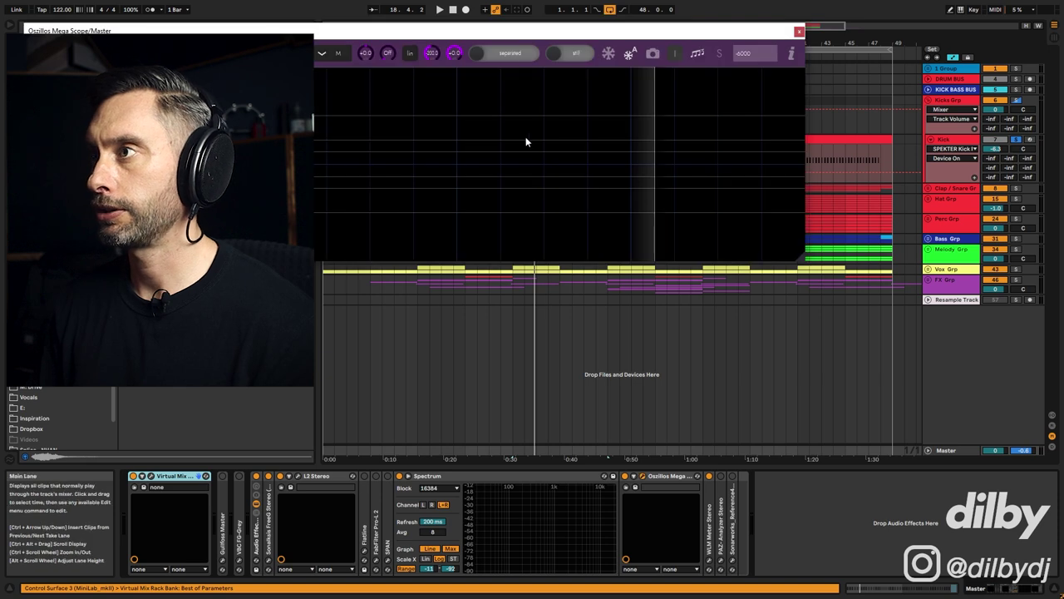
left_click_drag(526, 34, 748, 114)
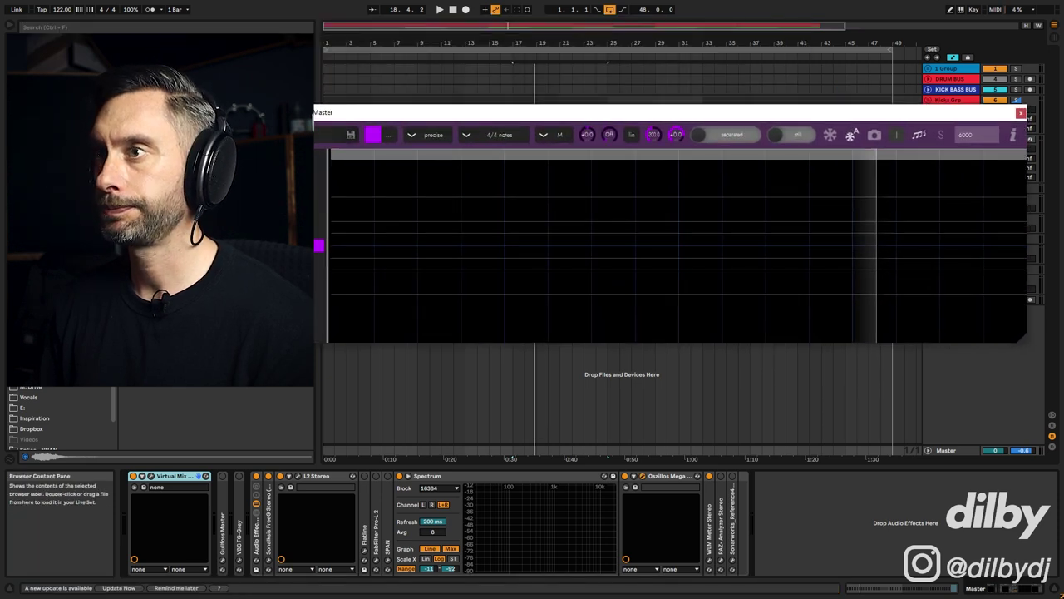
key("space")
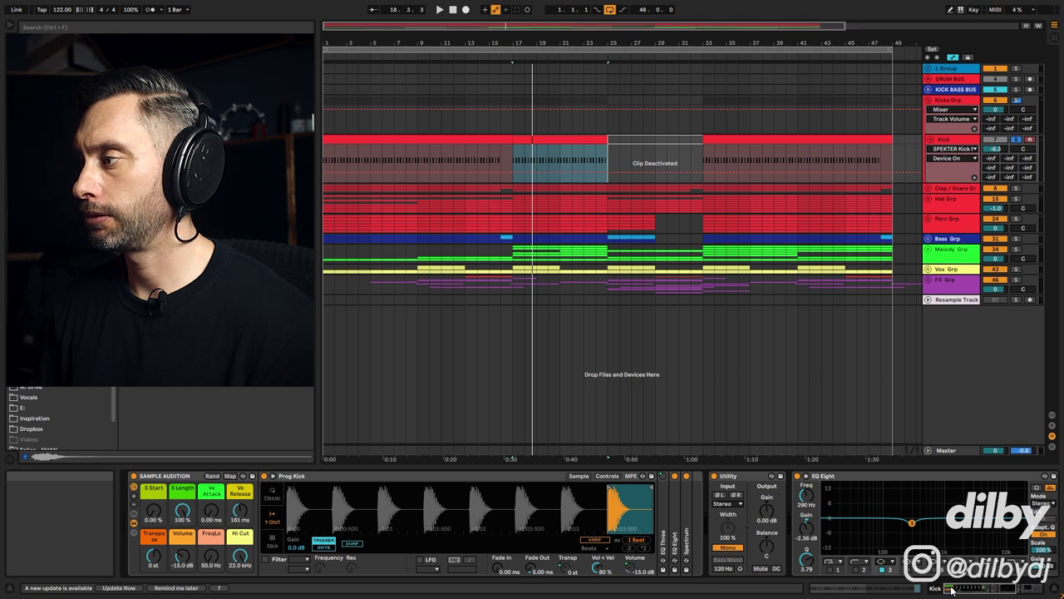
Compare the kick with EQ Eight's band 3 off and on, and open the Kick clip's MIDI notes.
left_click(952, 591)
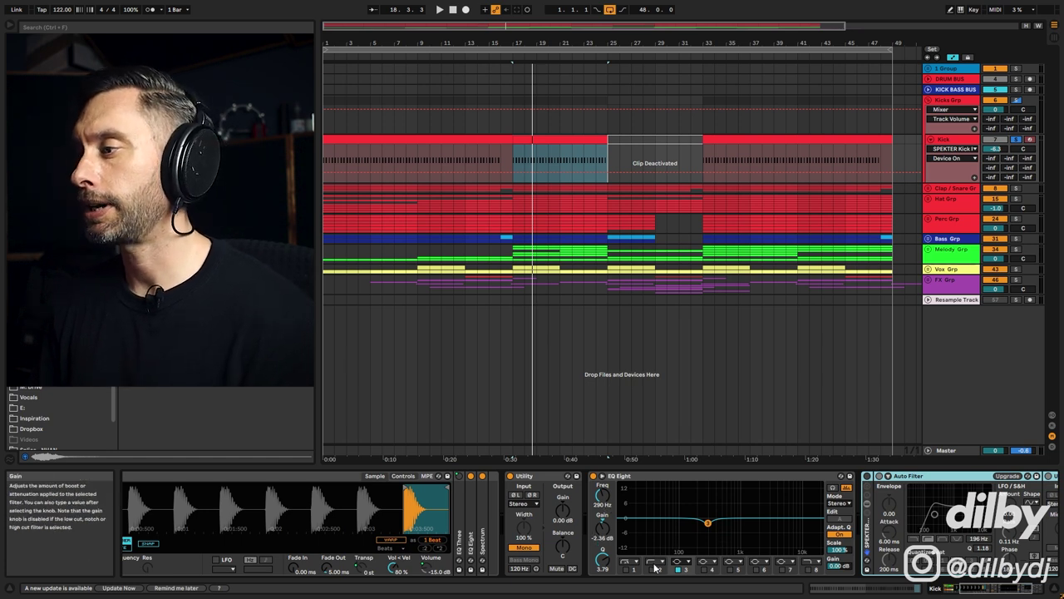
key("space")
left_click(679, 570)
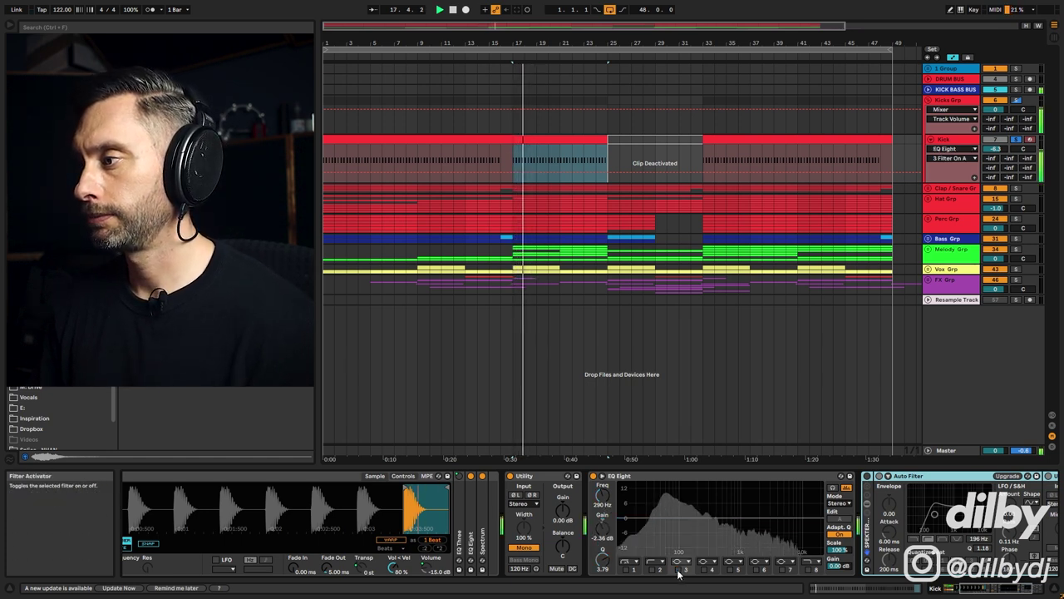
left_click(679, 571)
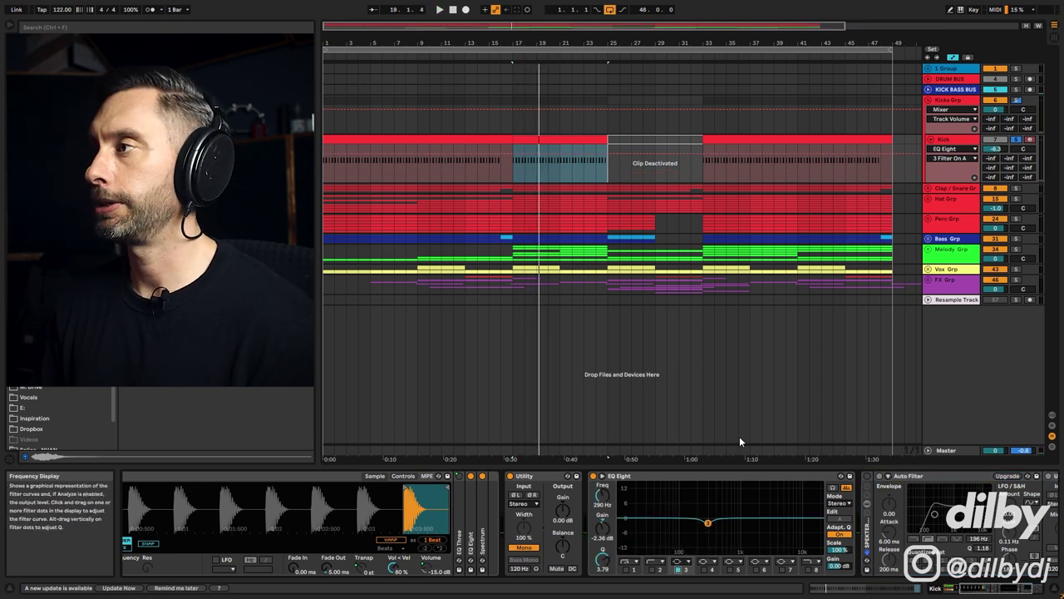
double_click(590, 139)
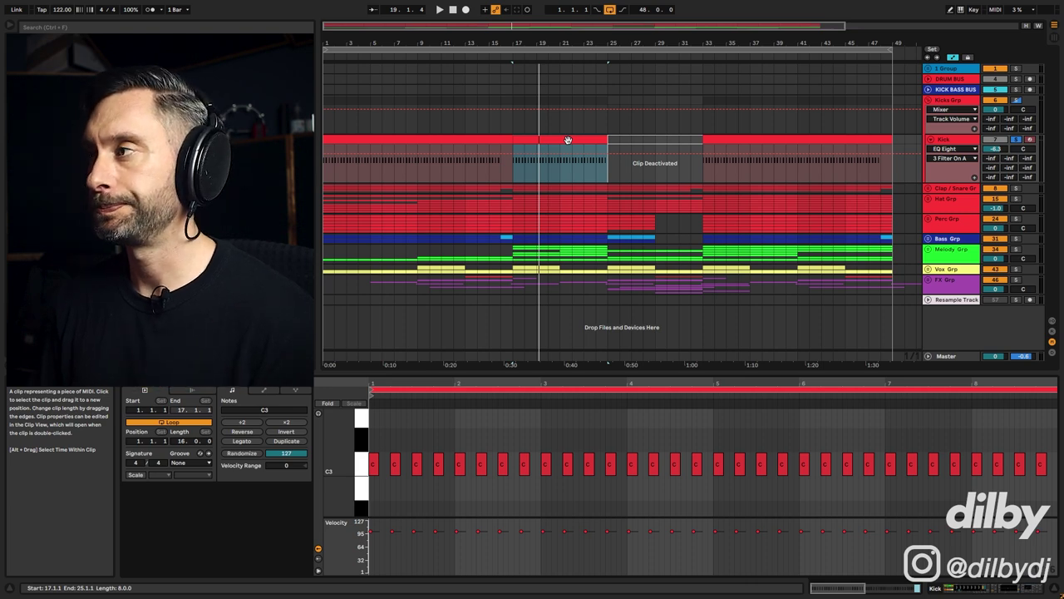
Unfold the Clap/Snare group and its Claps subgroup, and audition the claps in solo.
left_click(945, 152)
left_click(956, 189)
left_click(995, 190)
left_click(995, 189)
key("space")
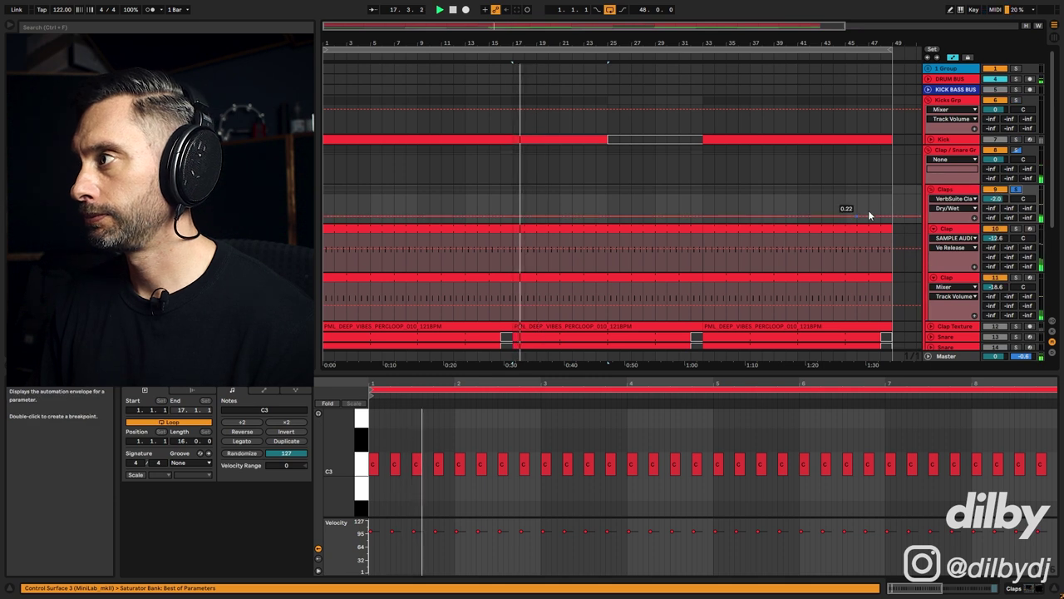
key("space")
Audition the first Clap track in solo, zoom in on its sample, and open its MIDI clip.
key("space")
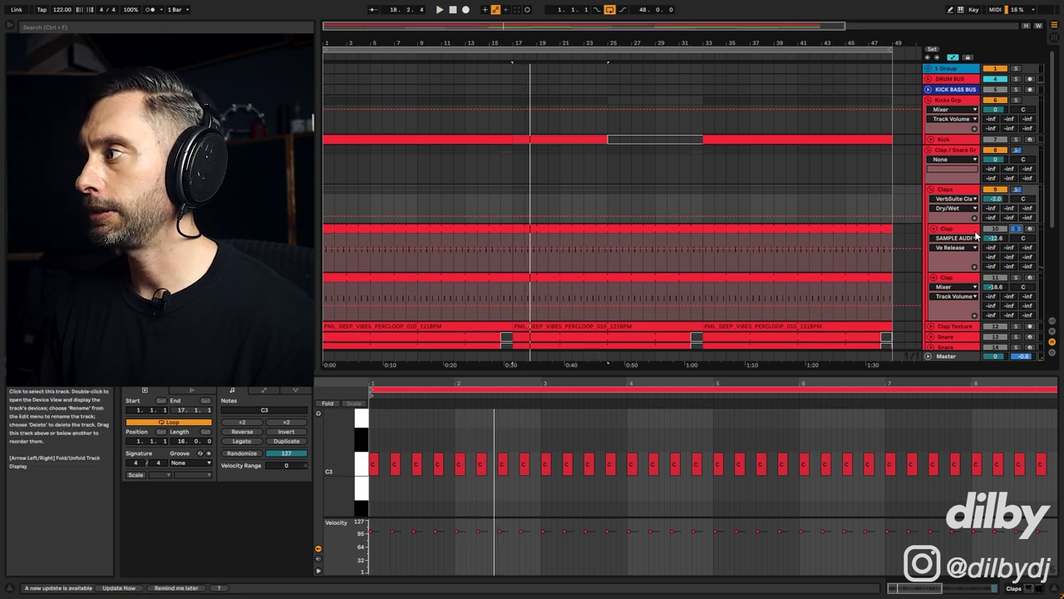
key("shift+Tab")
left_click_drag(335, 529, 393, 498)
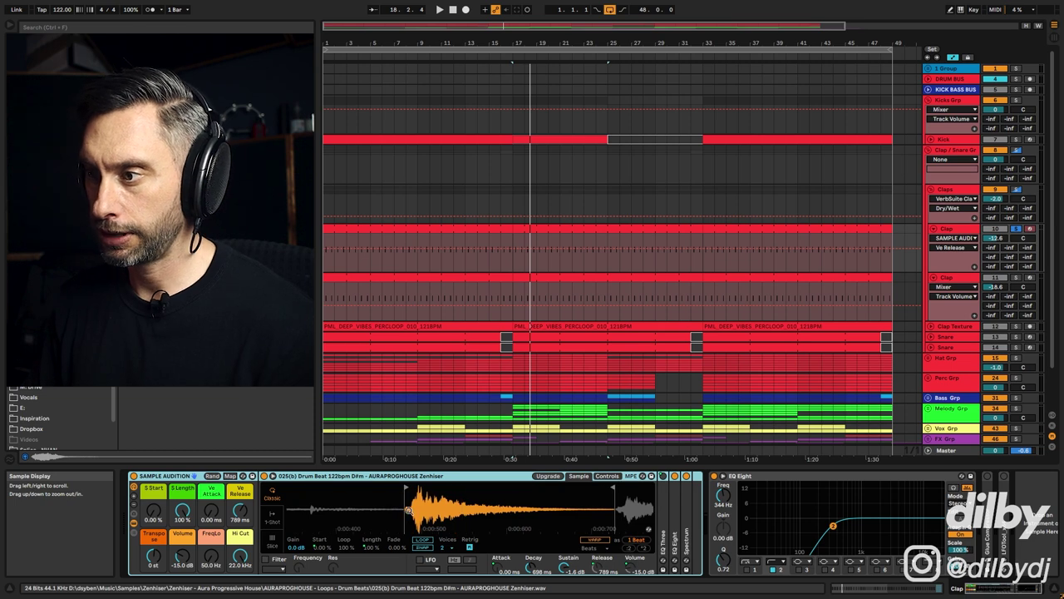
double_click(499, 225)
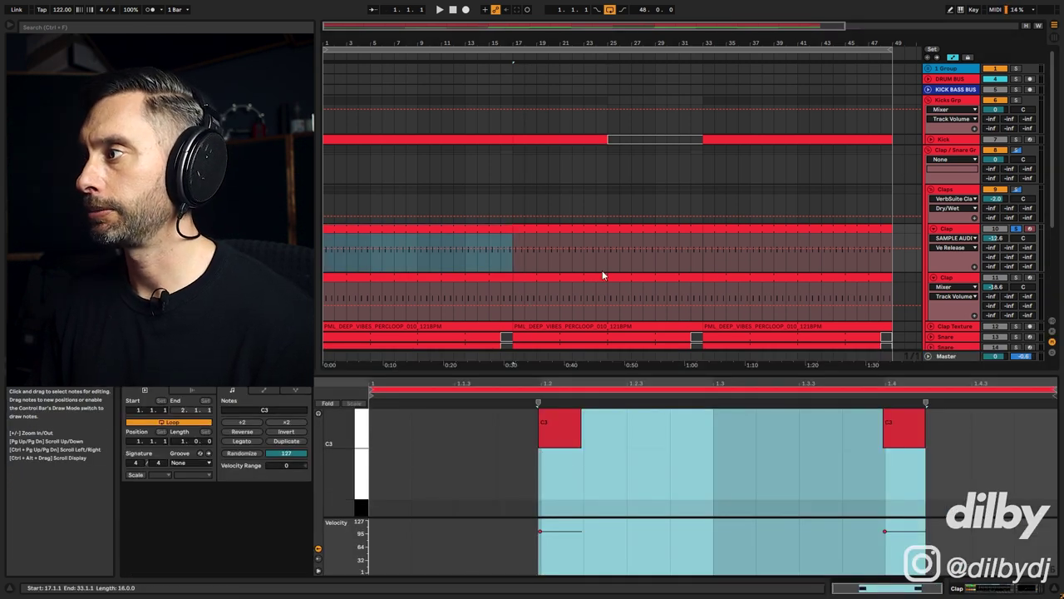
Inspect the second Clap track's notes from bar 33, and audition it in solo and the claps together with the kick.
left_click(709, 281)
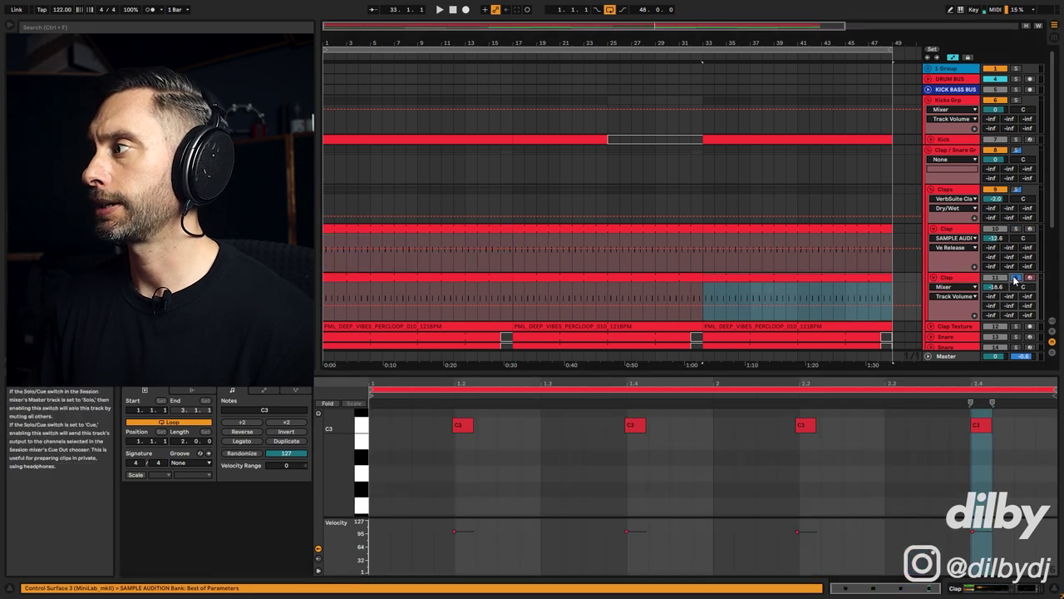
key("space")
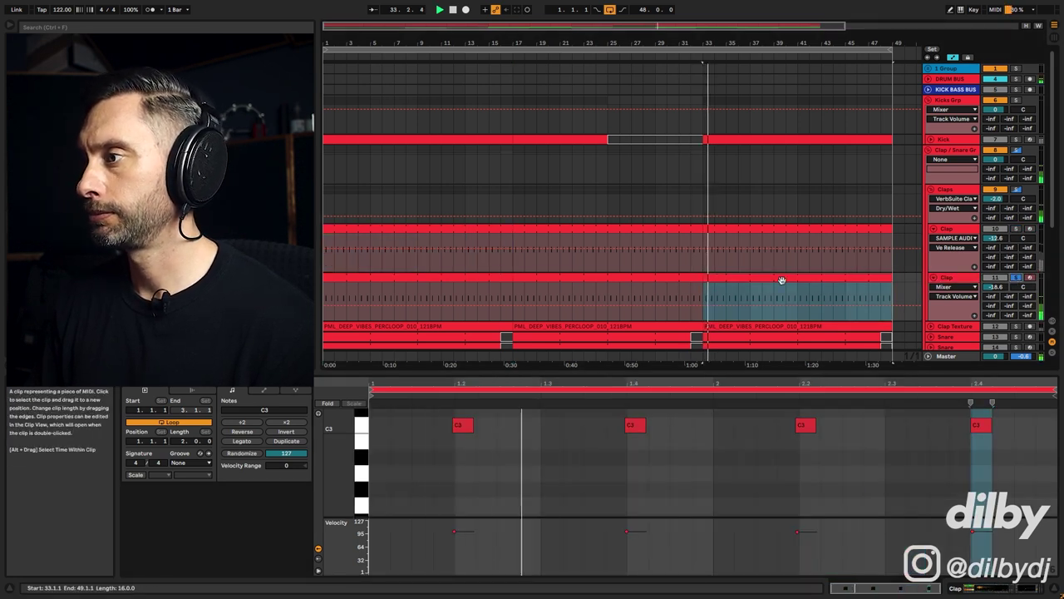
left_click(454, 428)
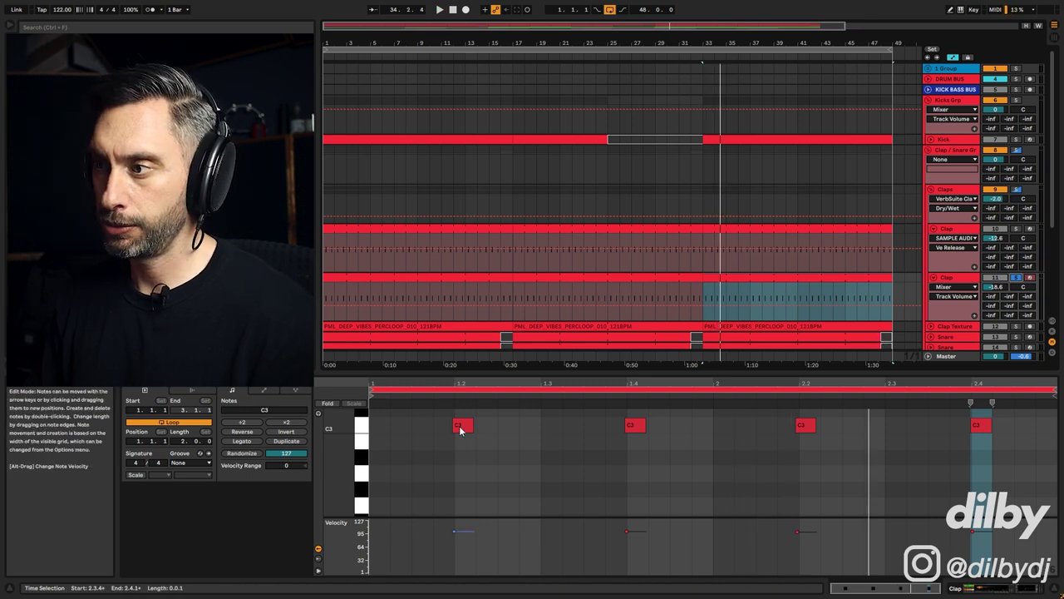
left_click(1017, 444)
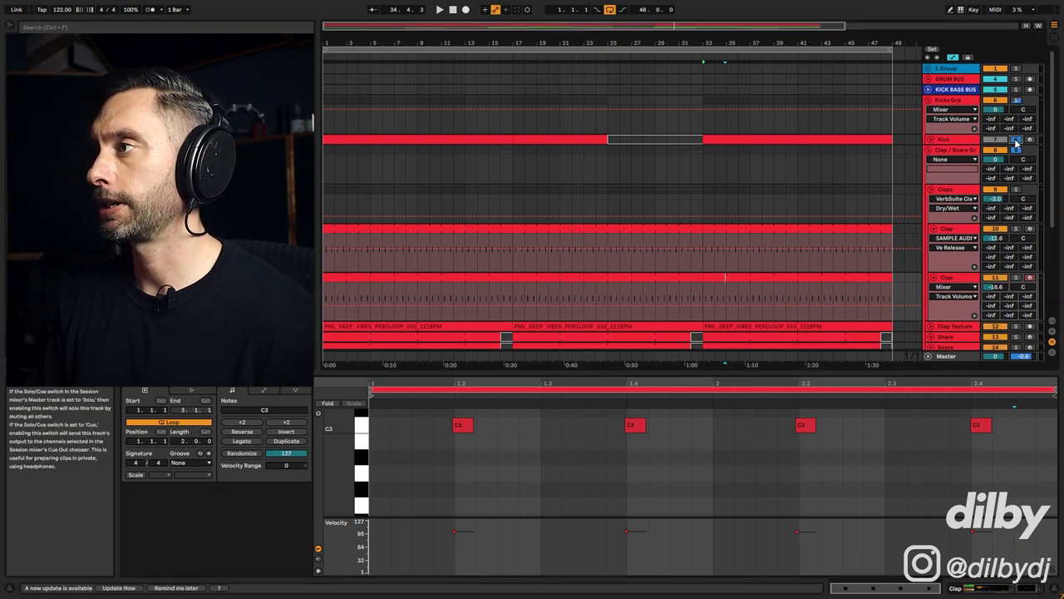
key("space")
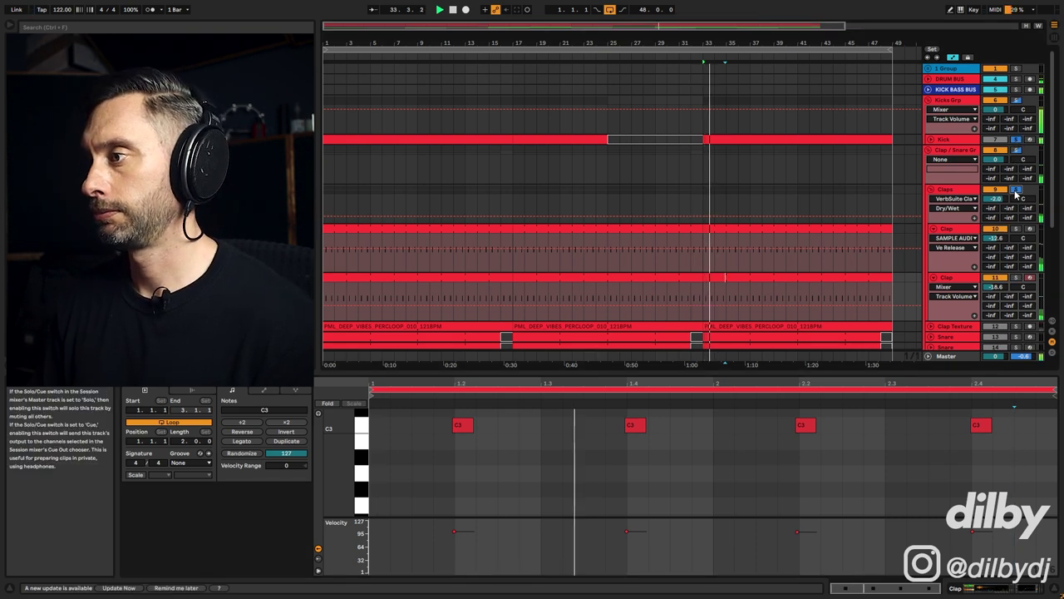
Solo the Clap Texture track, mark one clap hit in its waveform, and show the clip's Gain envelope.
scroll(819, 248, "down", 3)
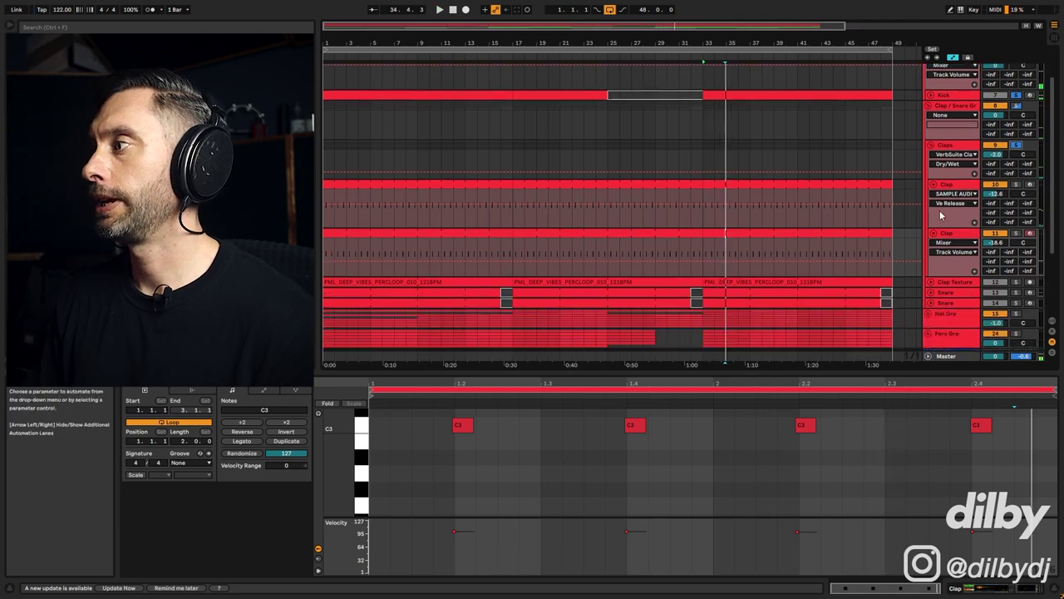
left_click(819, 248)
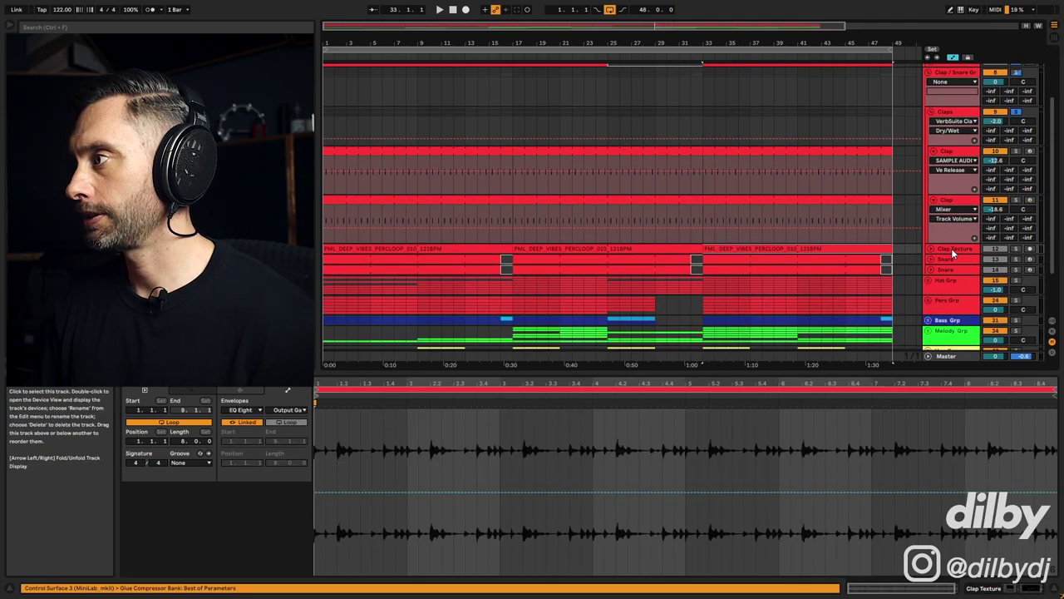
left_click(1015, 248)
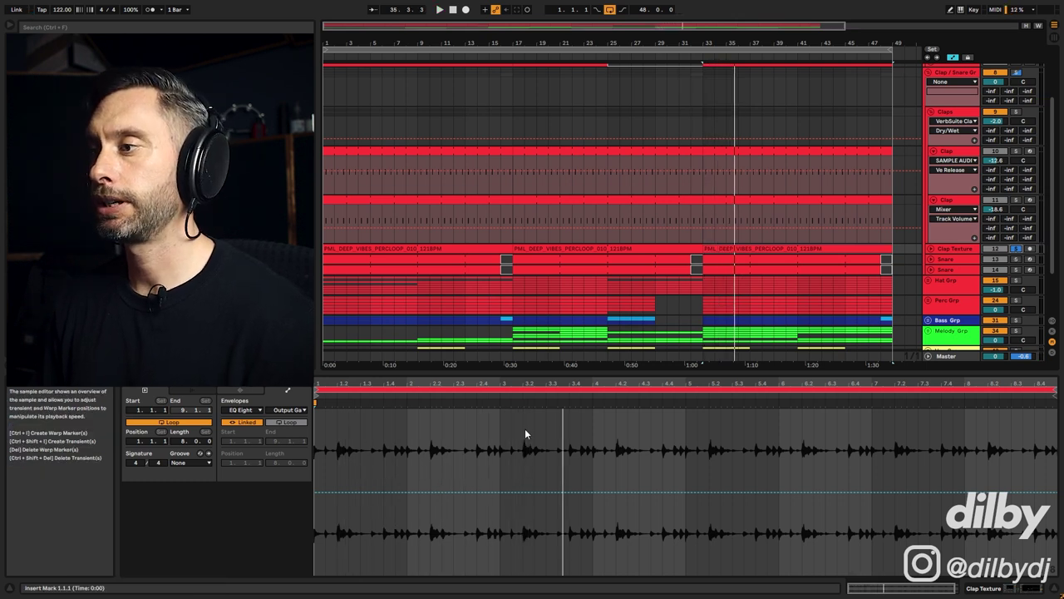
left_click_drag(524, 438, 578, 438)
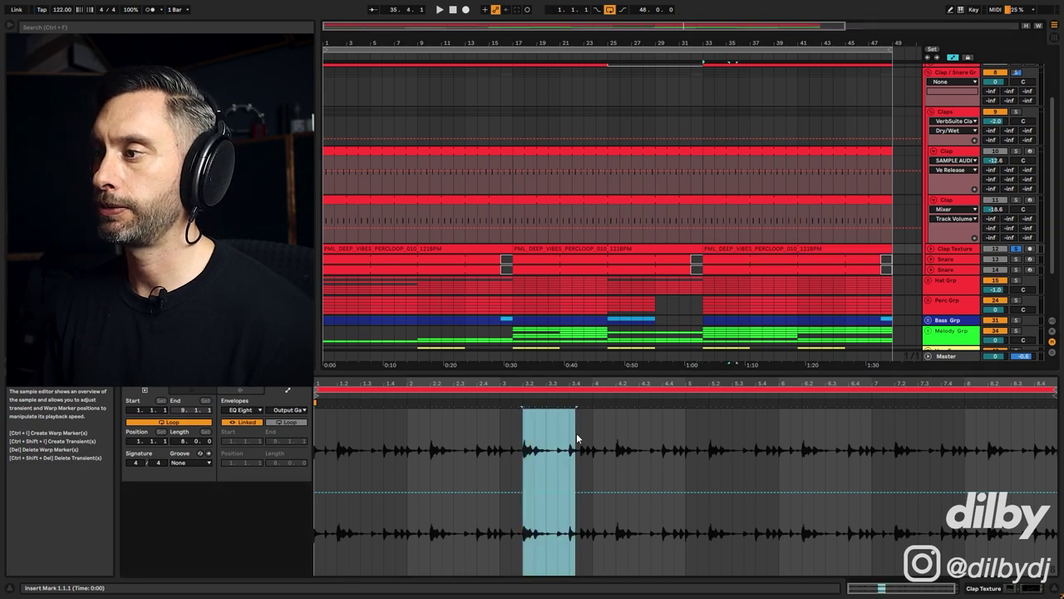
left_click(255, 413)
left_click(282, 405)
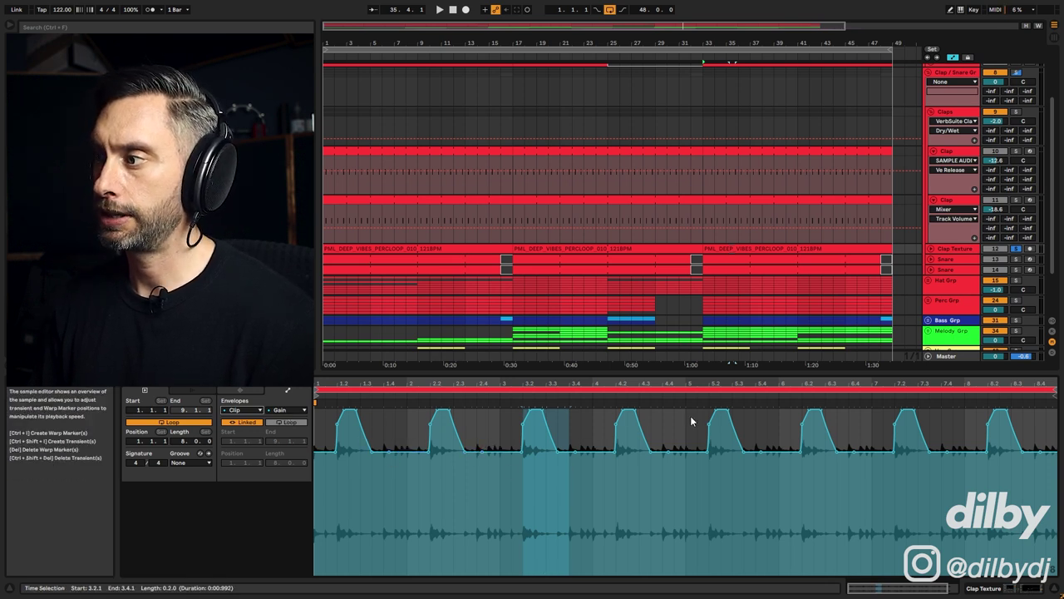
Try clearing the Gain envelope over the Clap Texture clip's first two bars, and undo the deletion.
left_click_drag(500, 466, 316, 466)
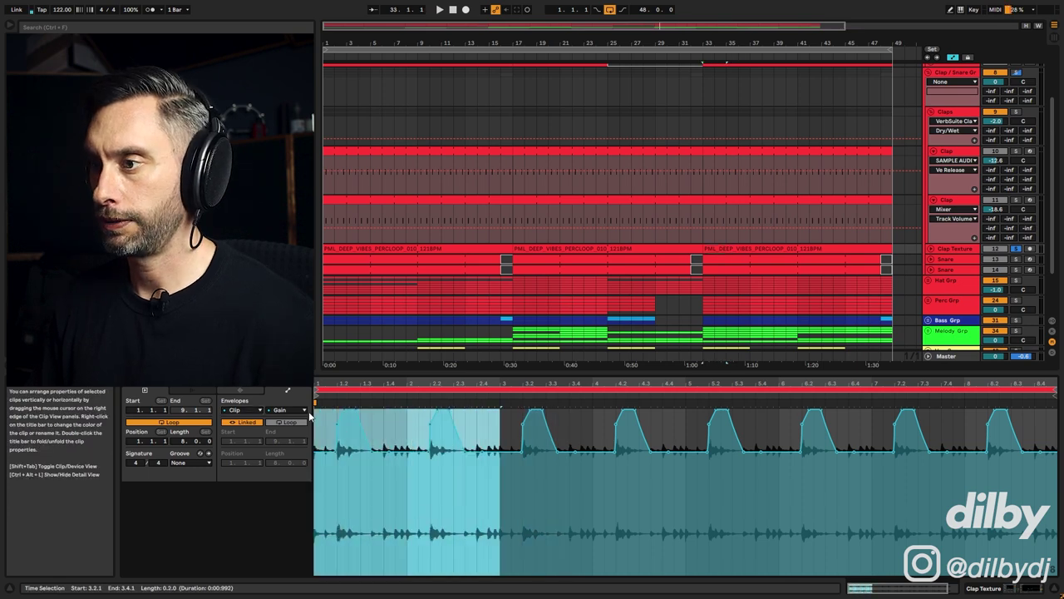
key("Delete")
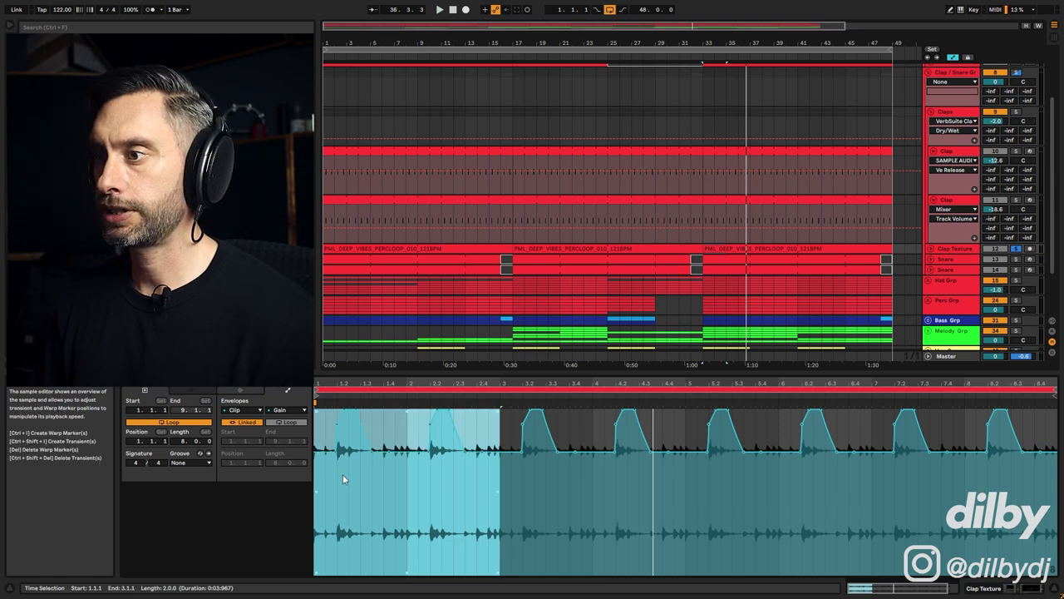
key("ctrl+z")
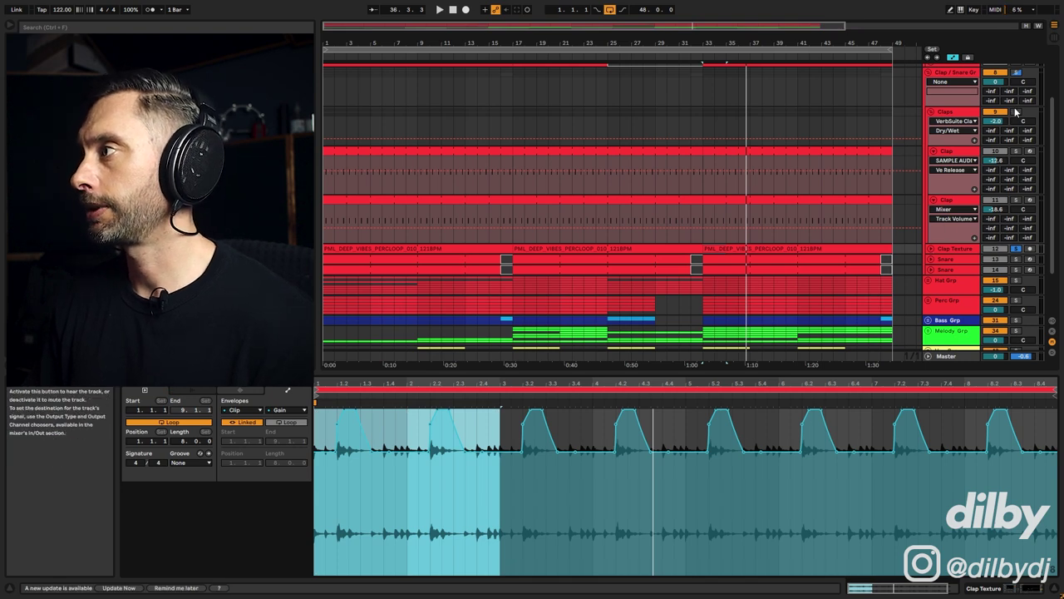
Audition the Clap Texture in solo together with the Kick track and the Claps group.
scroll(1018, 117, "up", 2)
key("space")
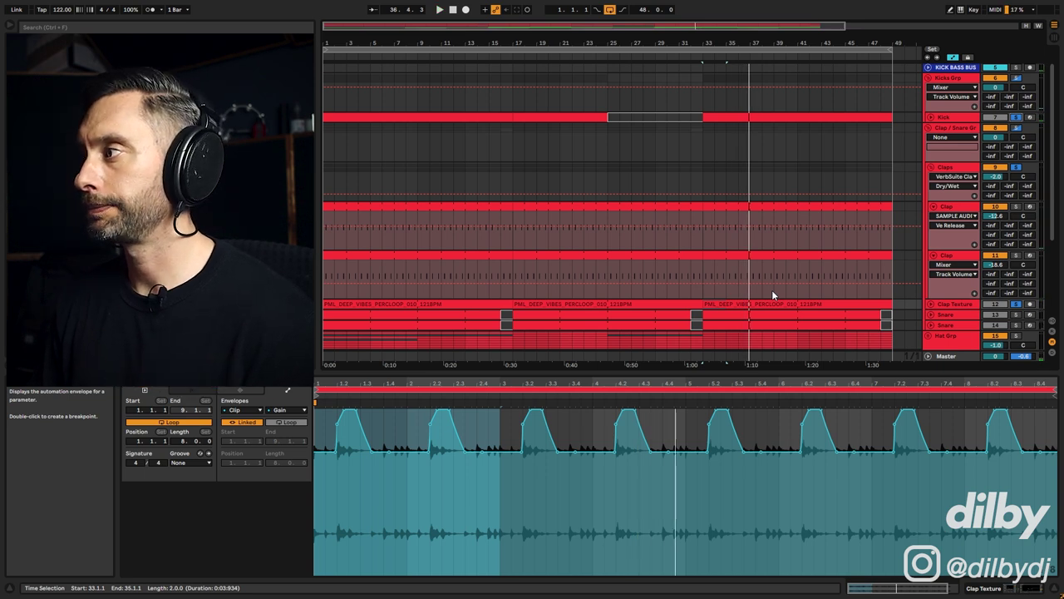
Select and solo both Snare tracks, and unfold them to show their clips and panning.
scroll(957, 287, "down", 1)
left_click(958, 287)
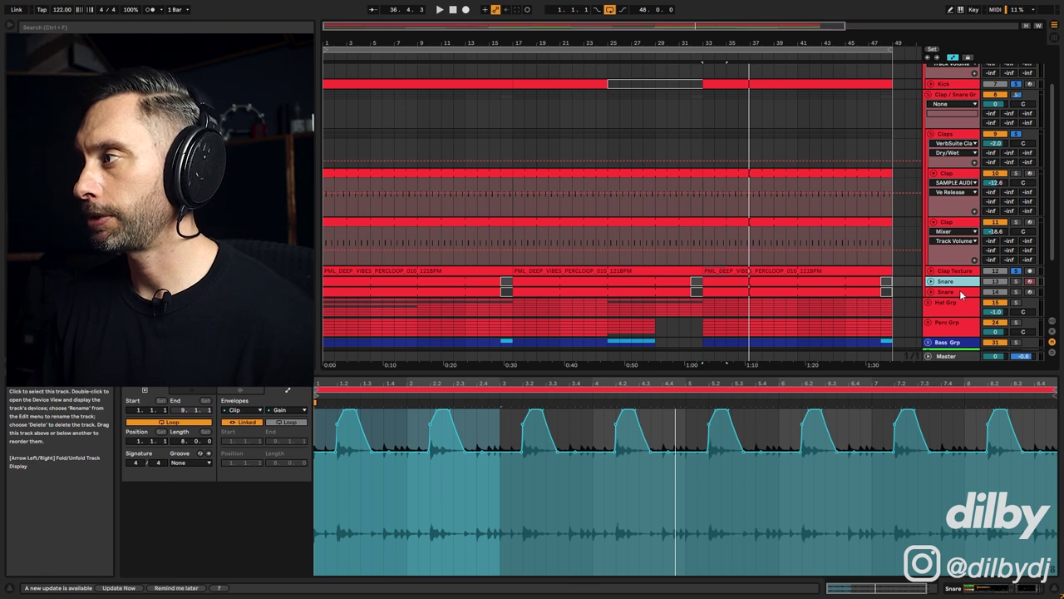
left_click(960, 292)
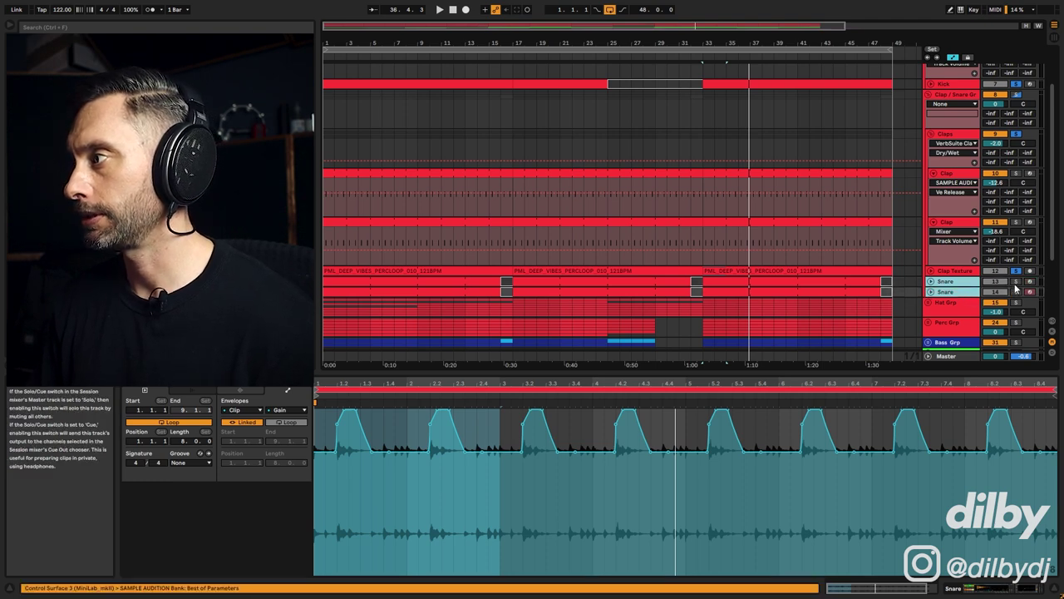
left_click(952, 294)
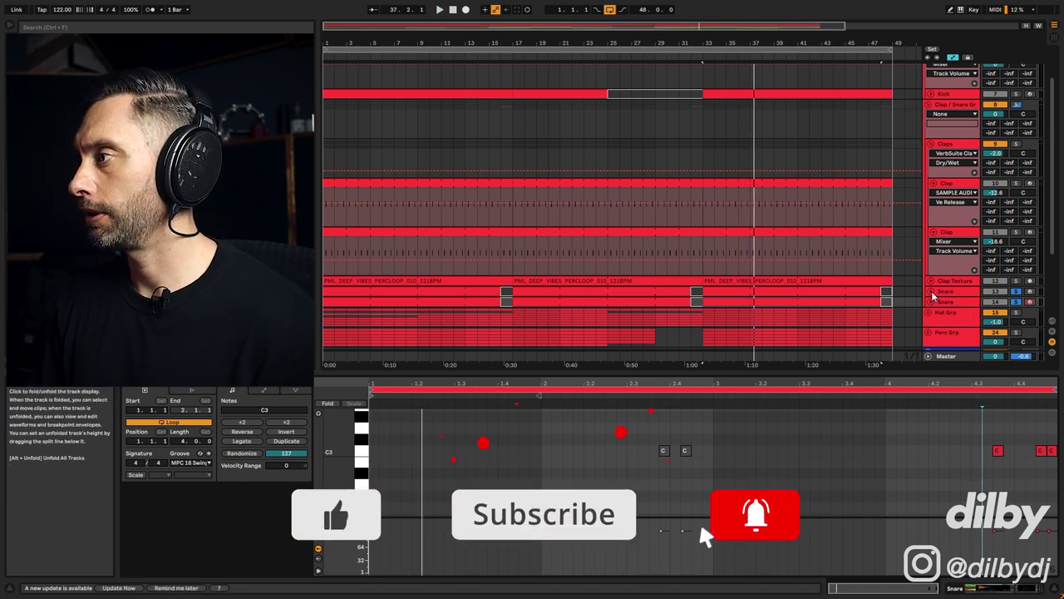
left_click(930, 291)
left_click(930, 296)
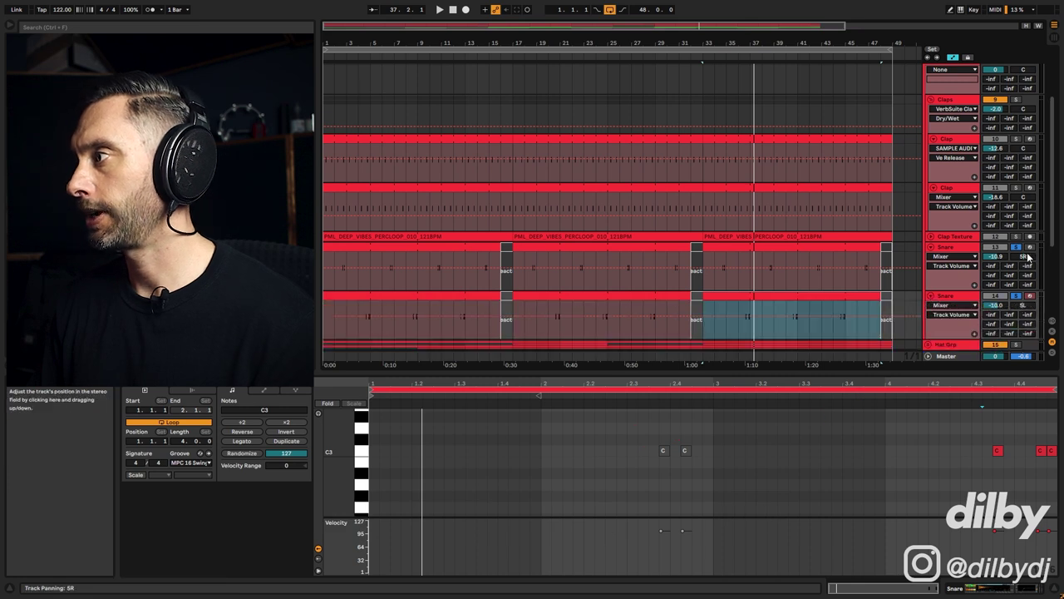
Inspect the upper Snare clip's notes, and select bars 33 to 38 across both Snare tracks.
left_click(712, 278)
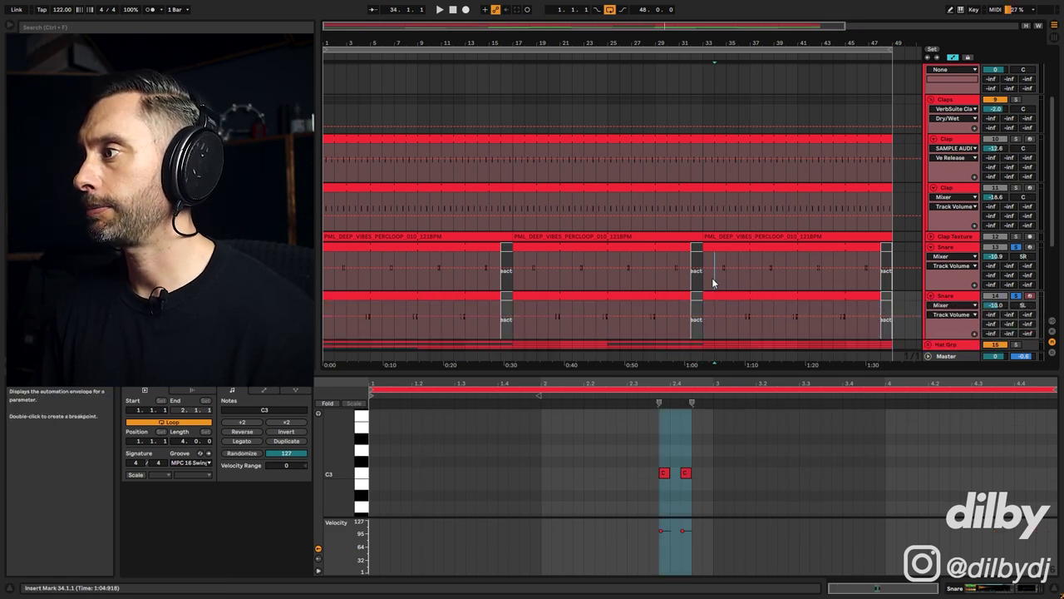
left_click(757, 304)
left_click_drag(713, 268, 705, 268)
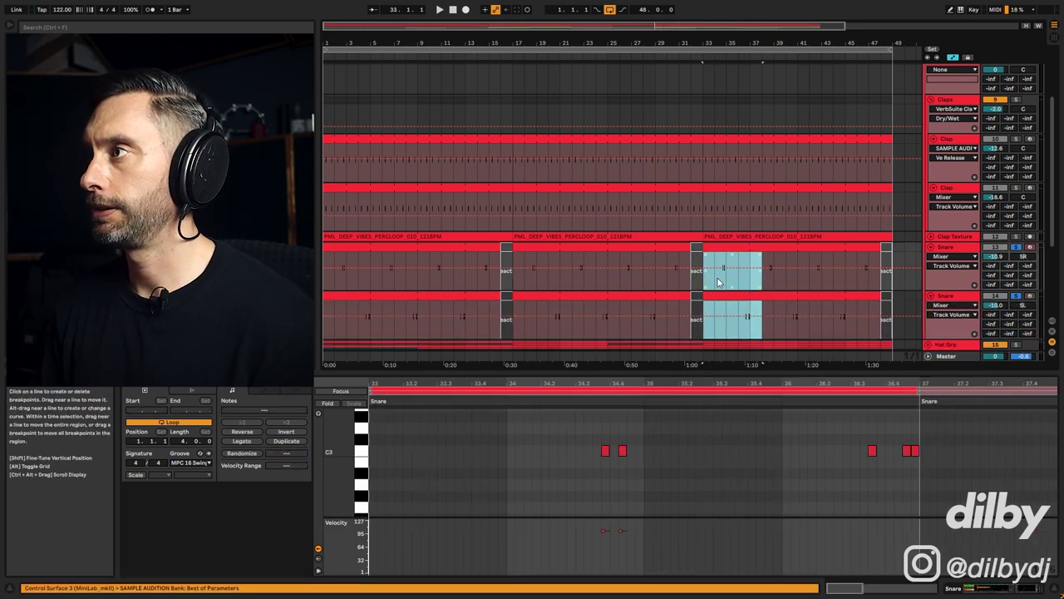
Audition the whole Clap/Snare group in solo together with the Kicks group from bar 33.
scroll(1016, 152, "up", 3)
left_click(1017, 150)
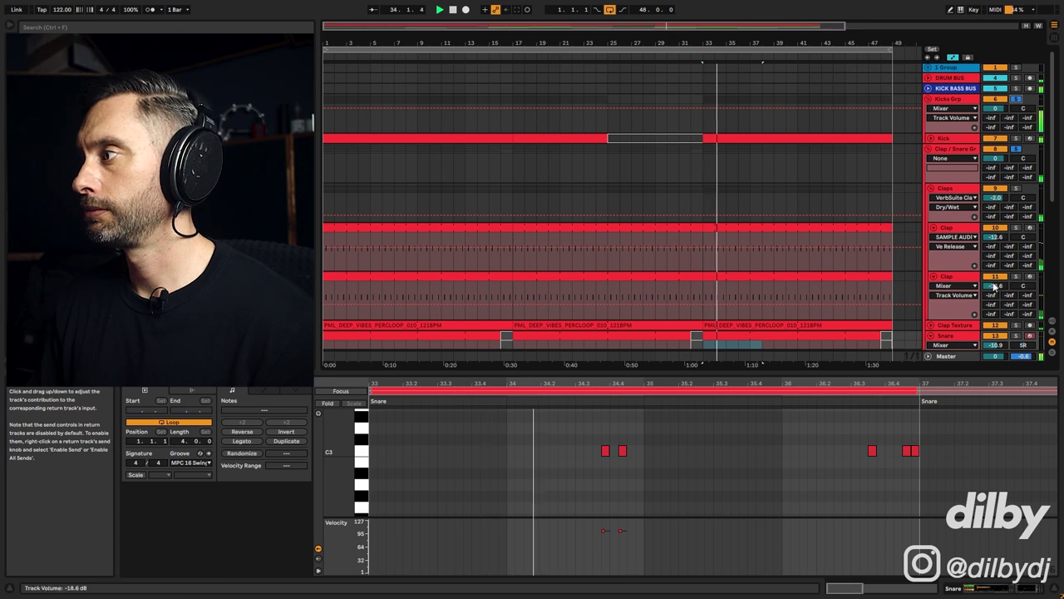
scroll(973, 191, "down", 3)
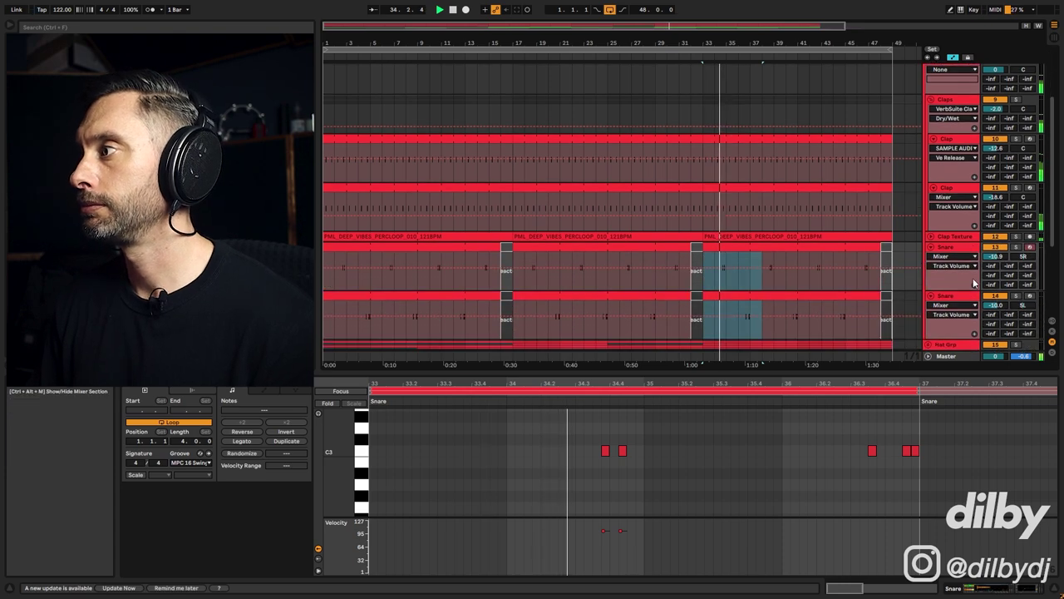
Fold both Snare tracks and unfold the Hat Grp to show the hat and shaker tracks.
left_click(931, 248)
left_click(932, 259)
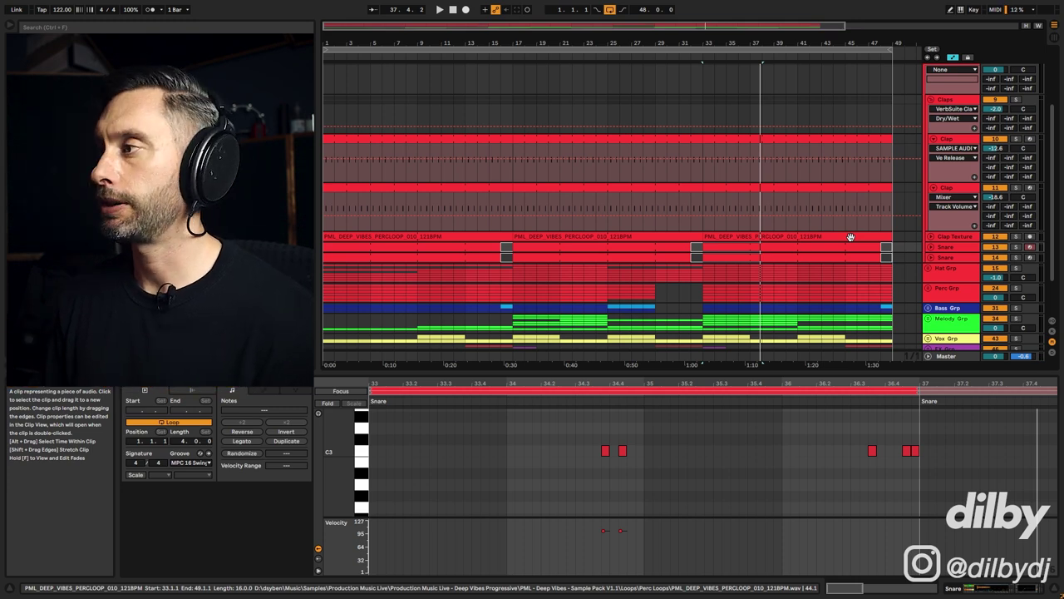
left_click(941, 270)
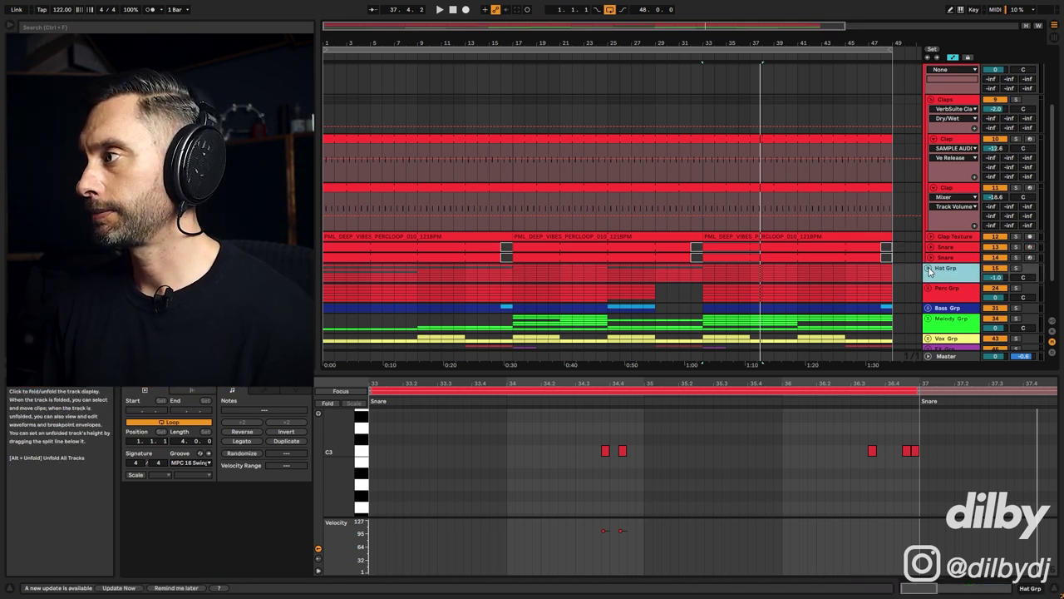
left_click(929, 270)
left_click(973, 162)
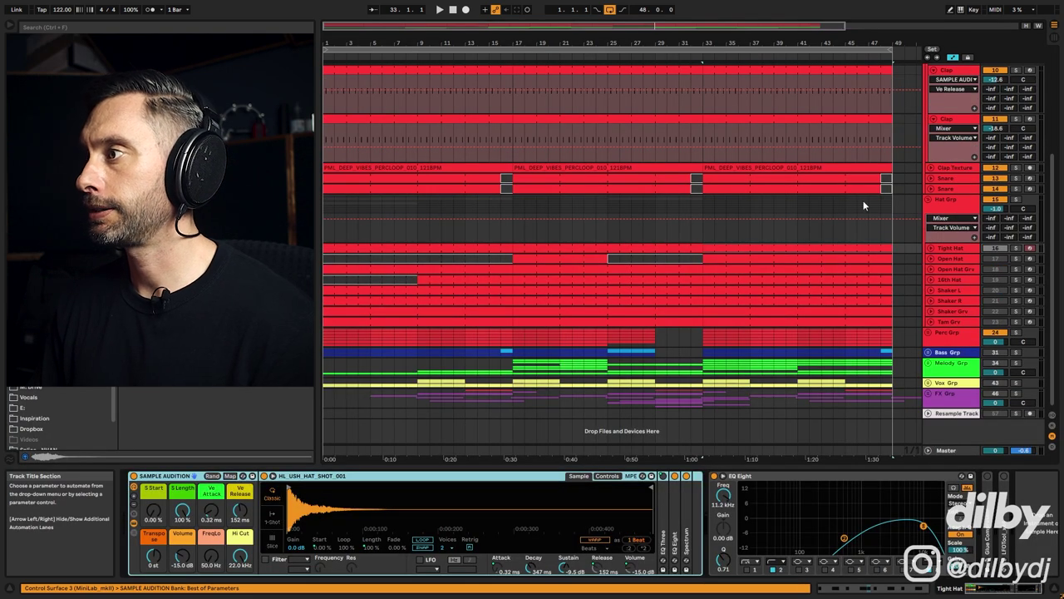
Inspect the Tight Hat clip's notes, auditioning the track from bar 33 in solo and with the other drums.
left_click(759, 248)
key("space")
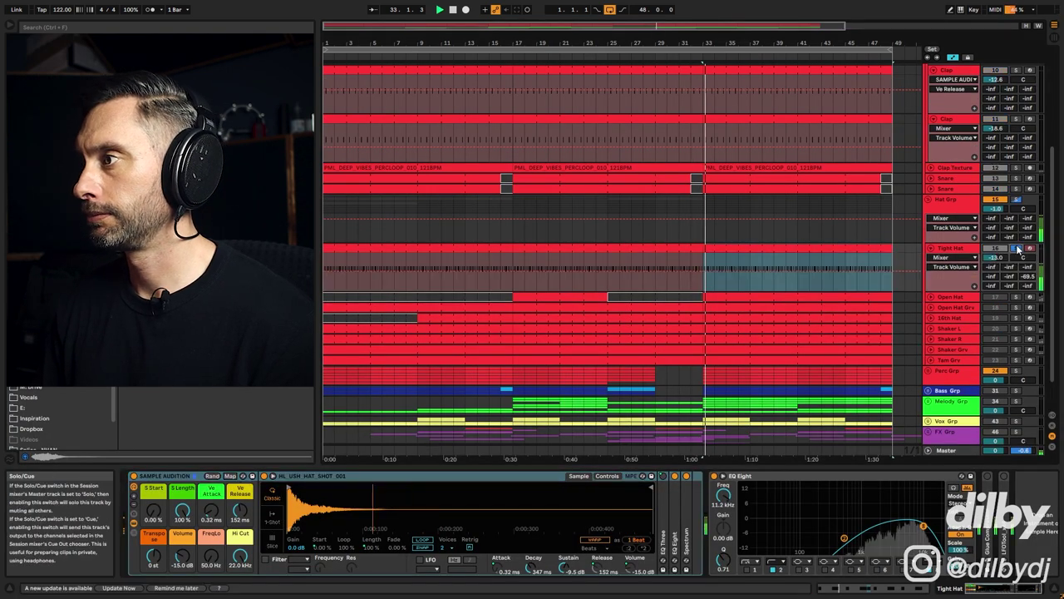
double_click(742, 250)
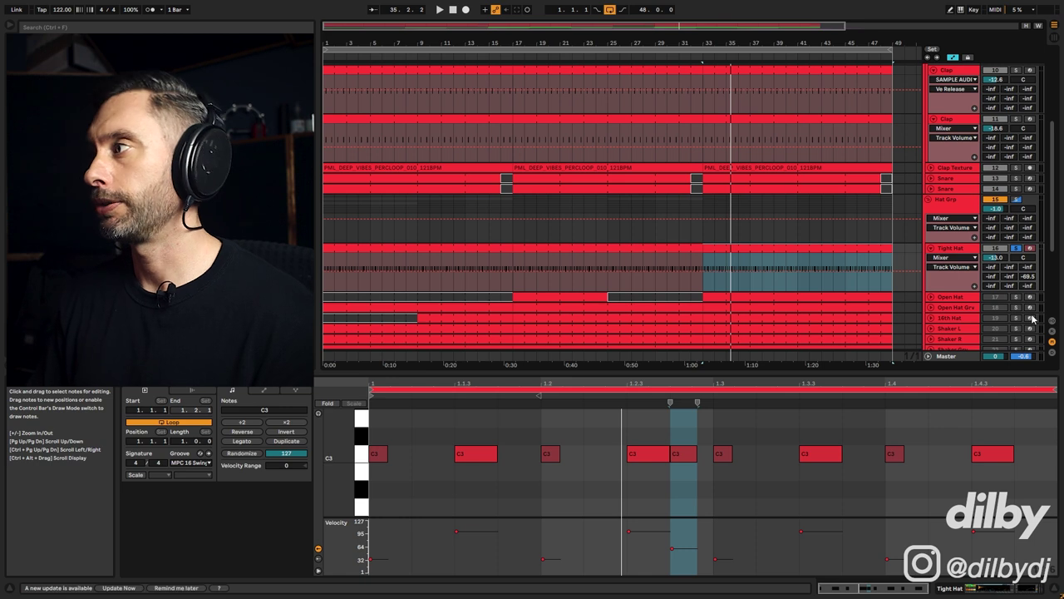
left_click(1016, 247)
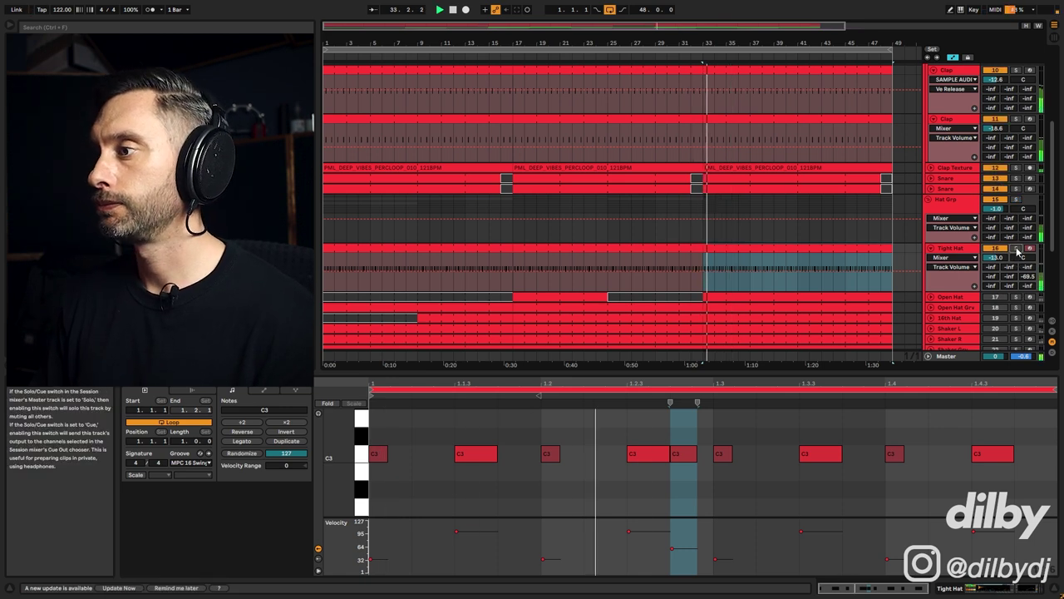
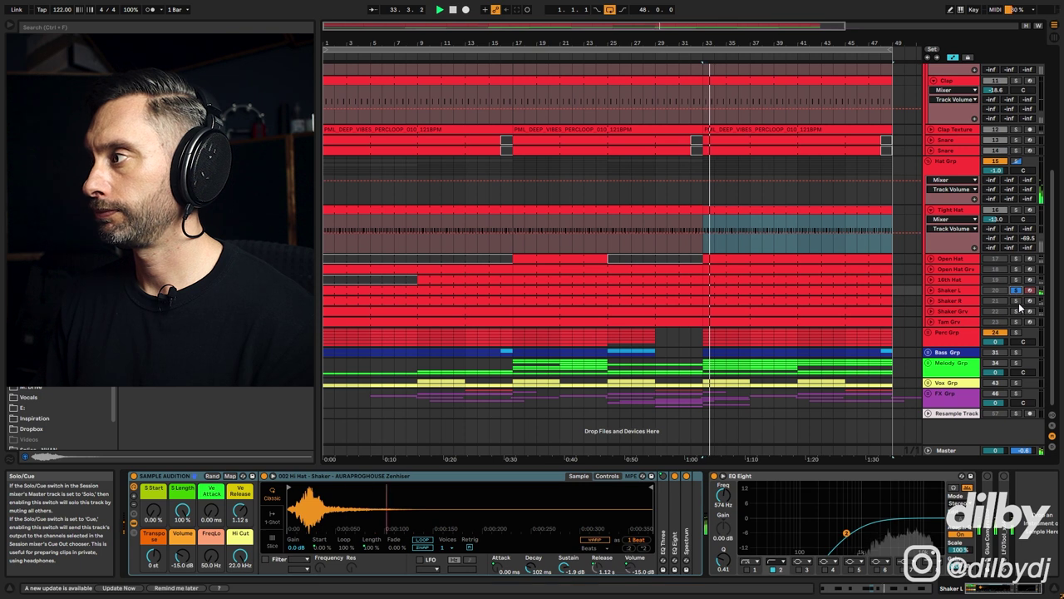
Audition the Shaker L and Shaker R tracks together in solo, and select the Shaker L clip at bar 33.
left_click(1017, 301)
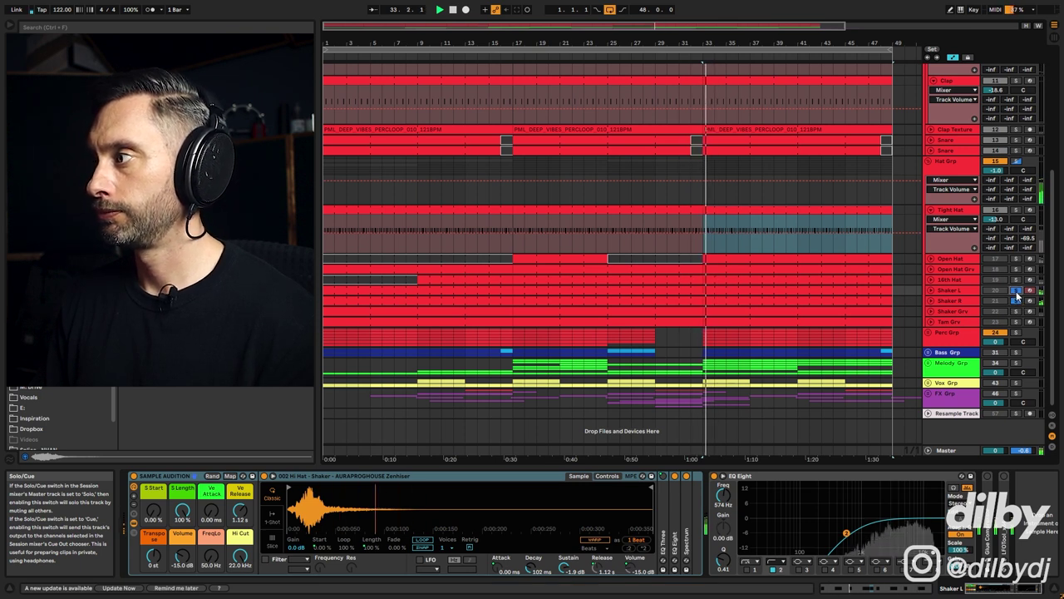
left_click(1015, 290, "ctrl")
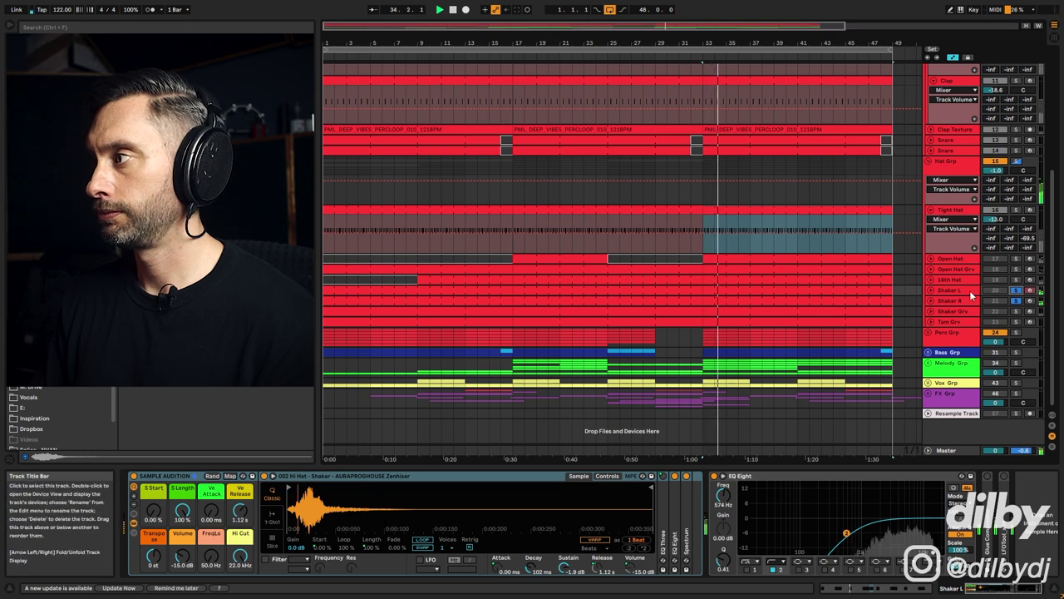
left_click(823, 291)
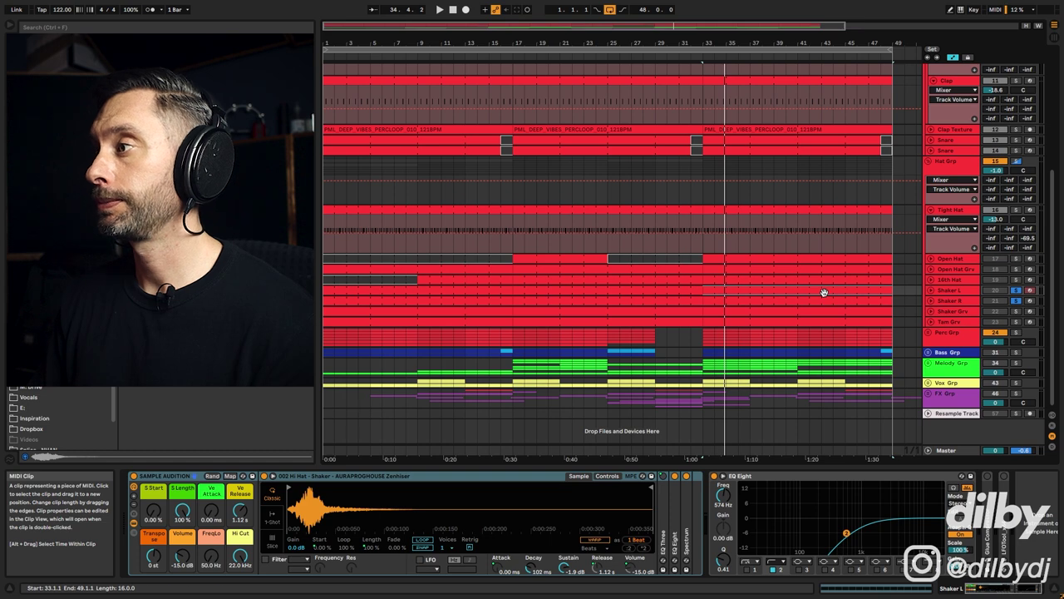
Unfold the Shaker L and Shaker R tracks to compare their panning, and fold both again.
left_click_drag(929, 295, 932, 342)
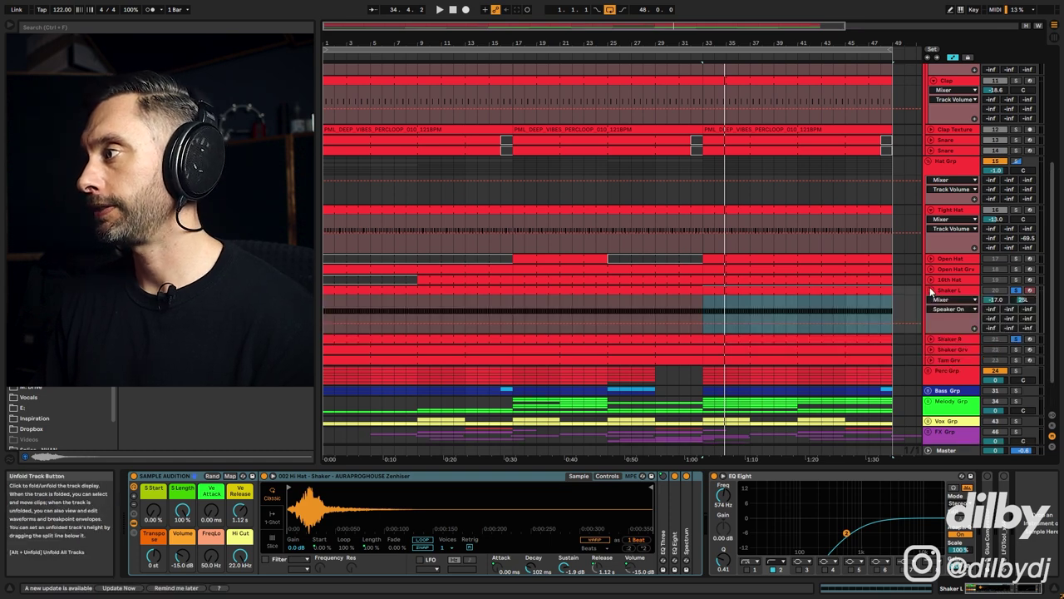
left_click(931, 340)
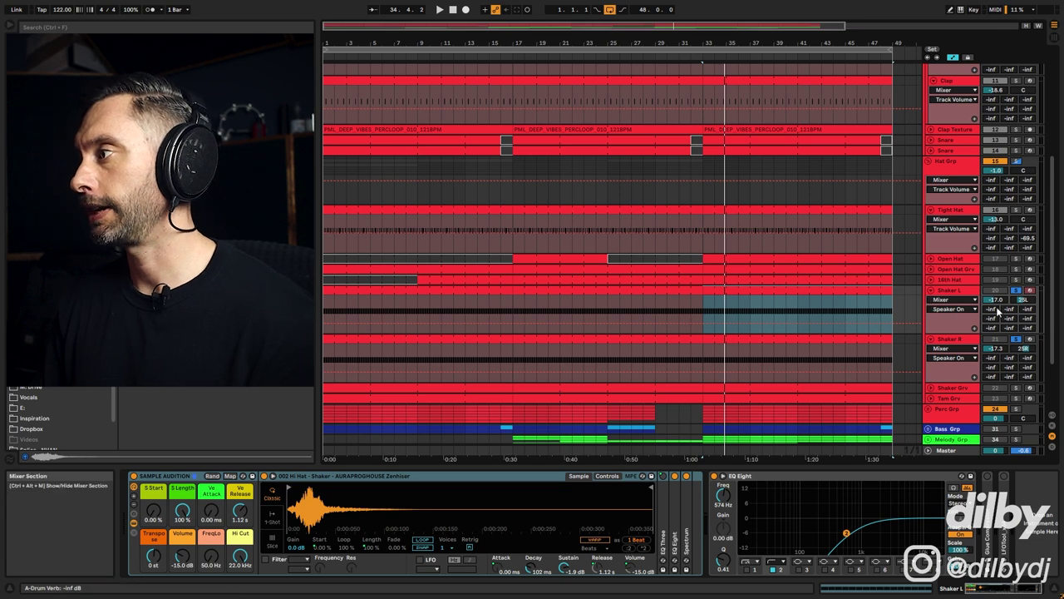
left_click(932, 289)
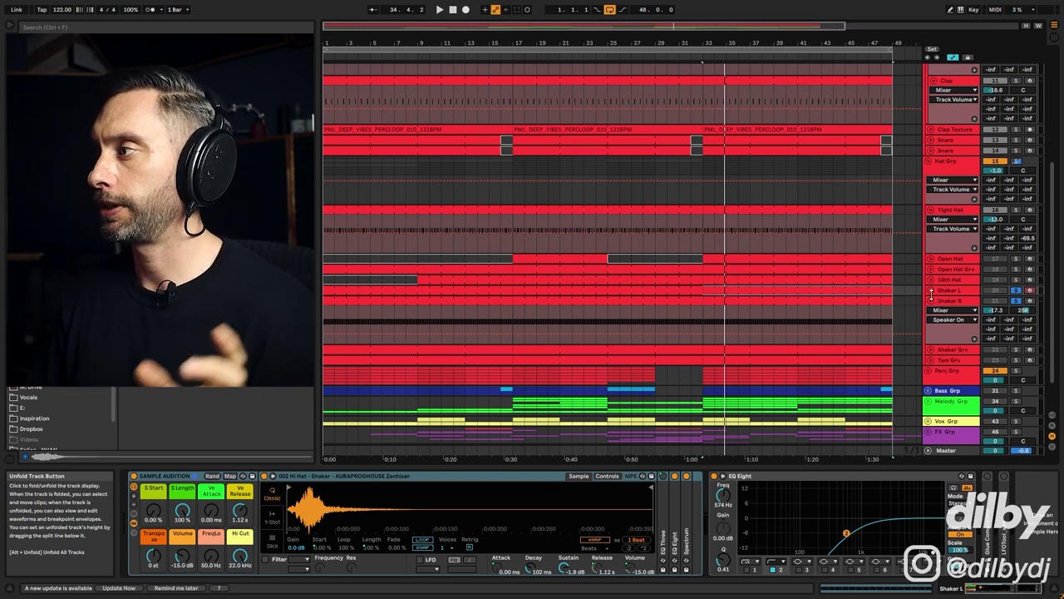
left_click(932, 300)
Inspect the notes and velocities of the Shaker L clip, and play it in solo with Shaker R.
double_click(563, 300)
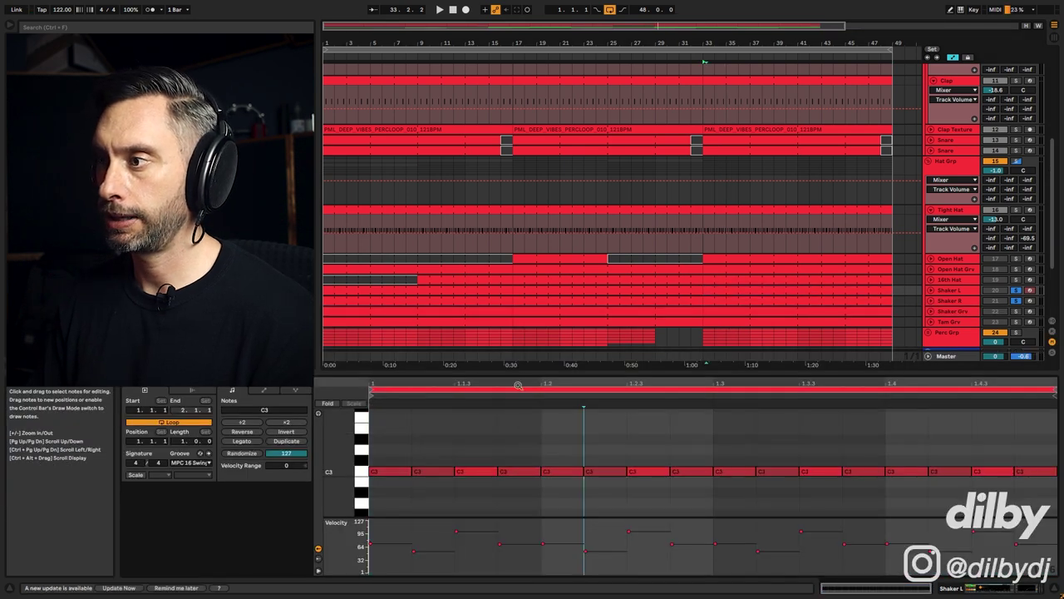
left_click_drag(532, 386, 517, 380)
scroll(549, 465, "down", 1)
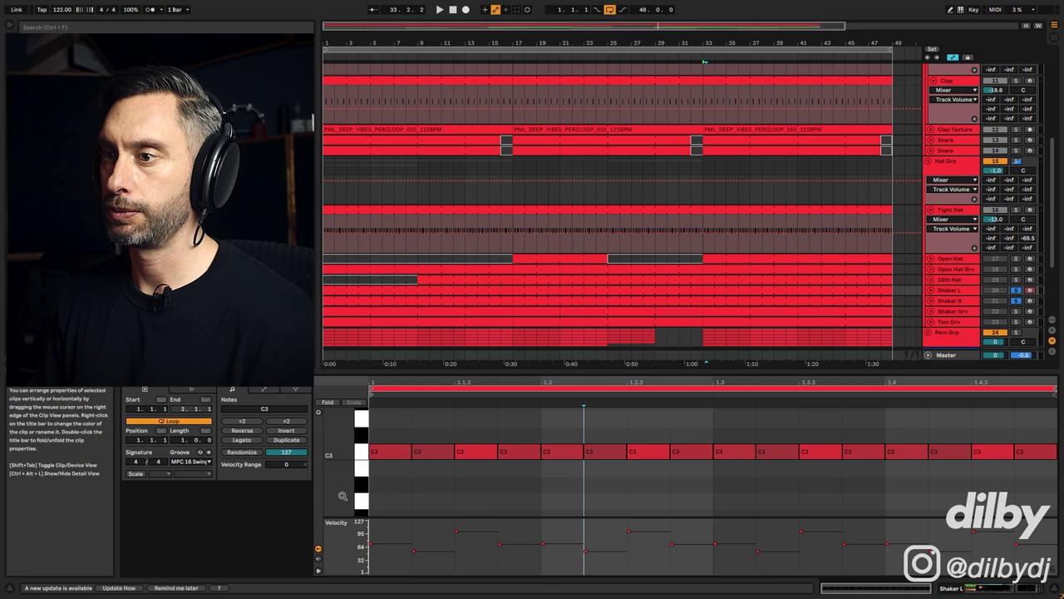
key("space")
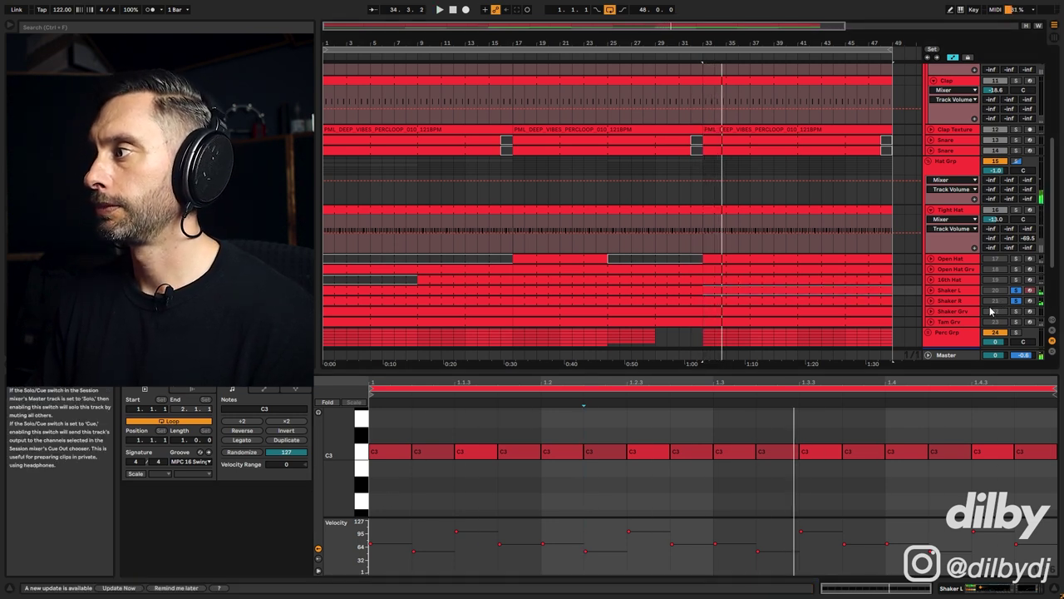
Add the Shaker Grv and Tam Grv tracks to the solo, and inspect the notes of their clips.
left_click(950, 312)
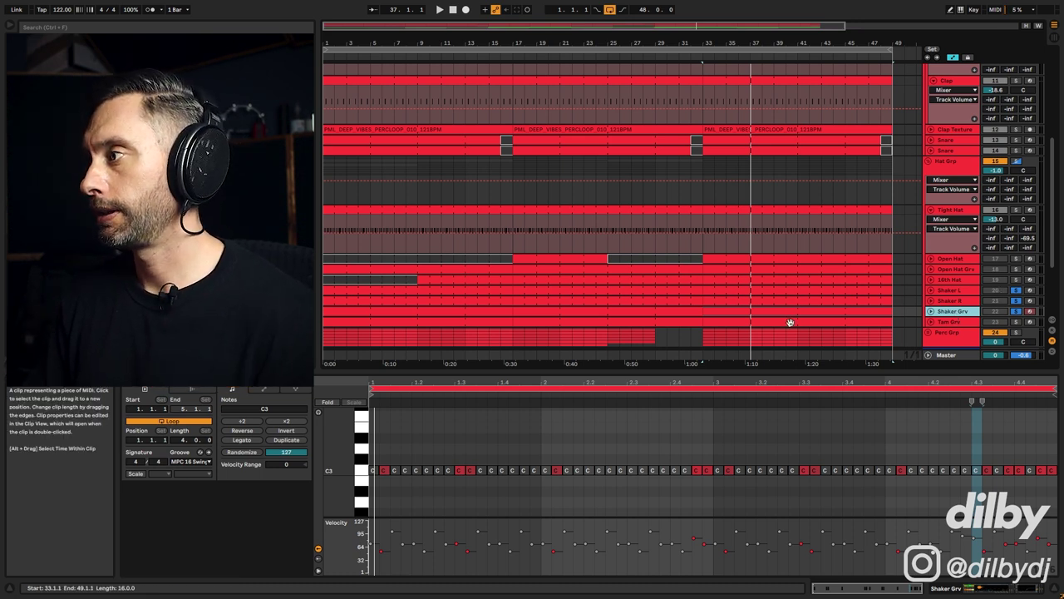
left_click(948, 322)
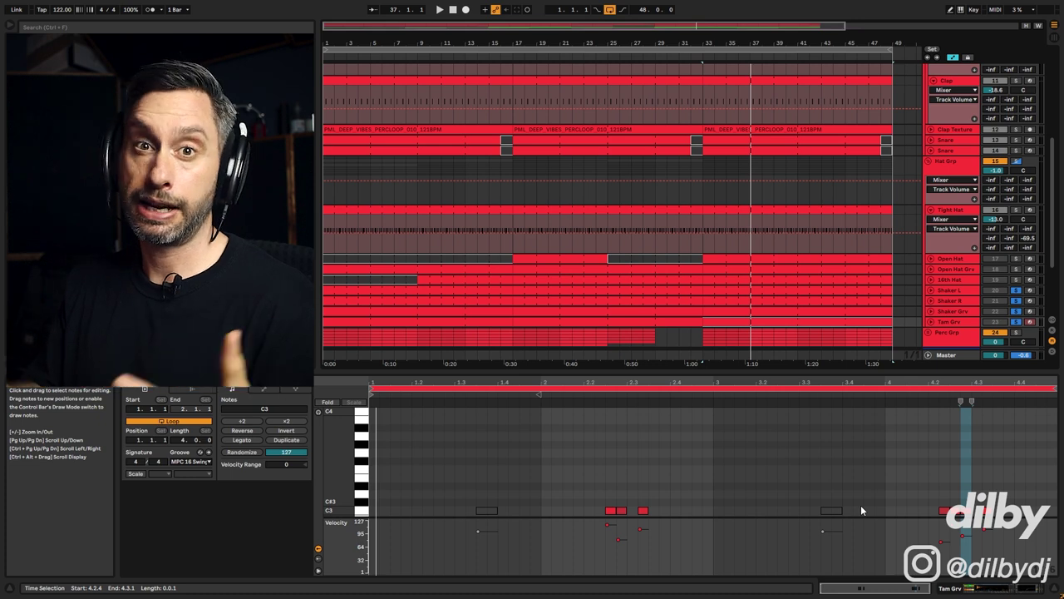
Activate the four tracks from Shaker L to Tam Grv, and audition them with the rest of the drums from bar 33.
left_click(950, 290)
left_click(950, 322, "shift")
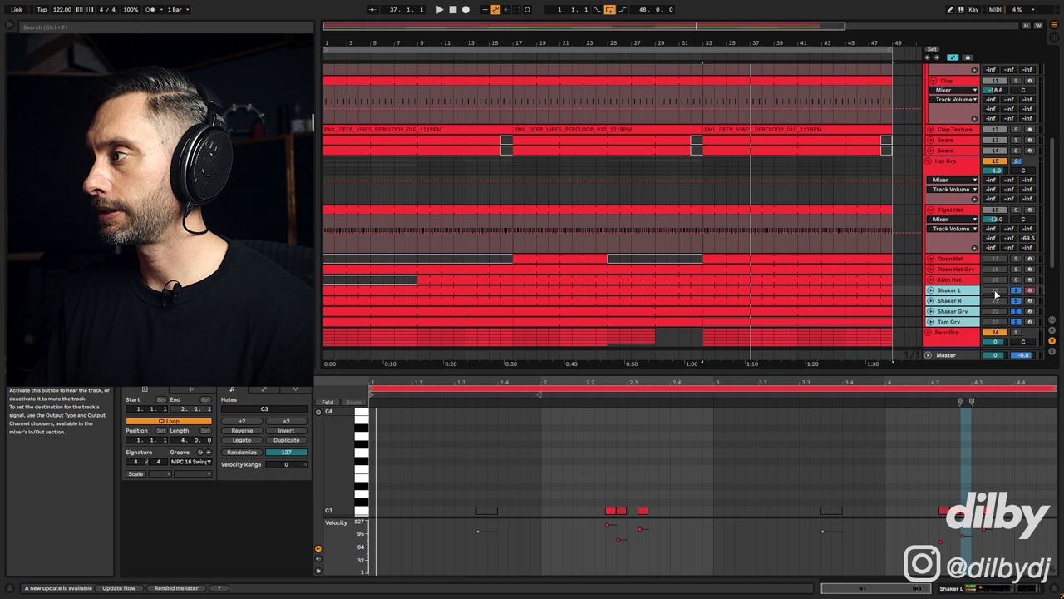
left_click(809, 289)
key("space")
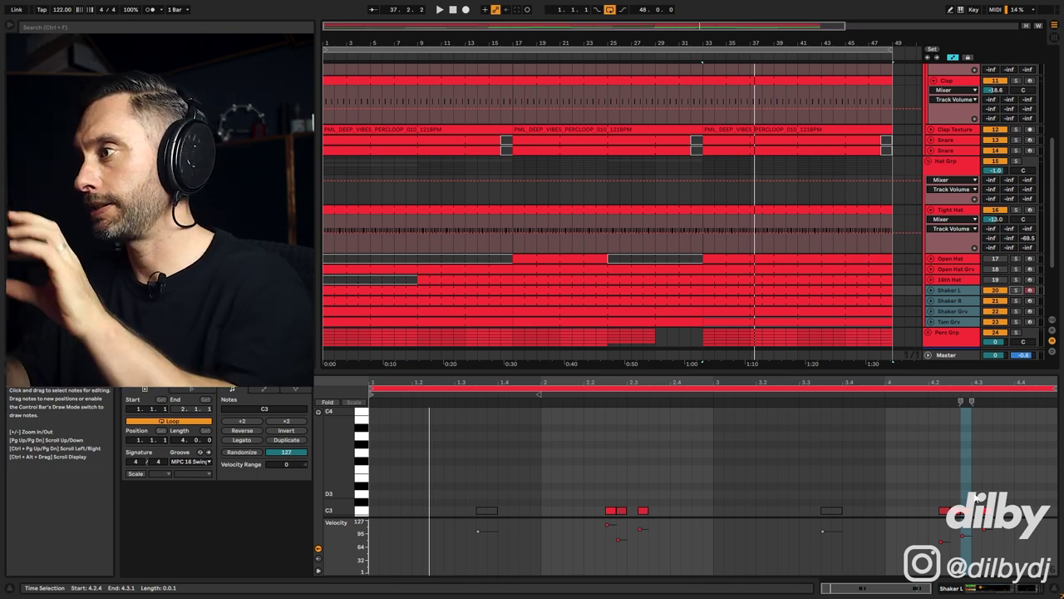
Select and unfold the Open Hat Grv track, and set the playback start at bar 33.
left_click(956, 270)
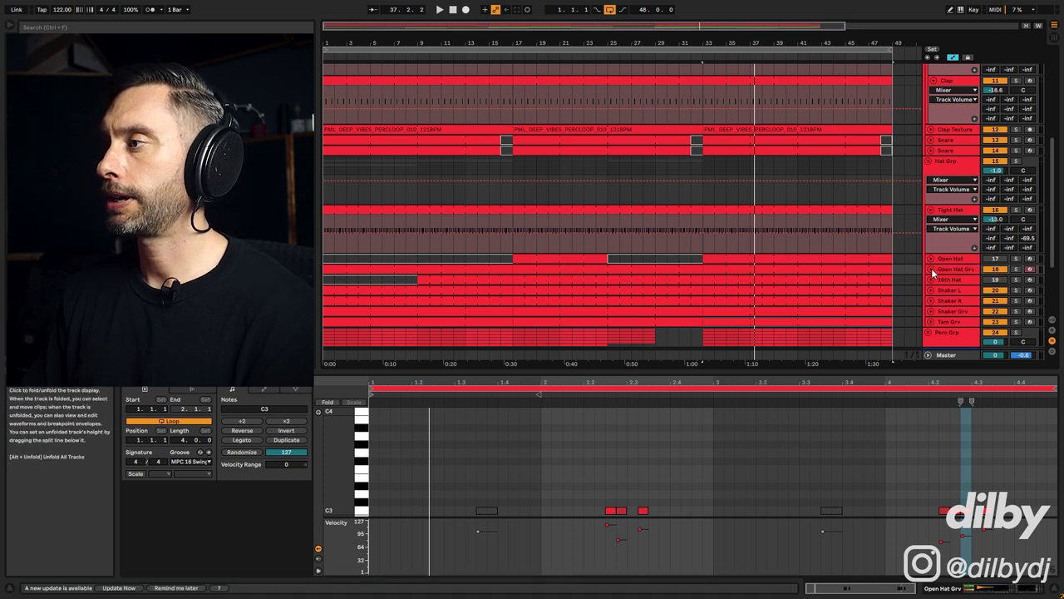
left_click(931, 268)
left_click(703, 293)
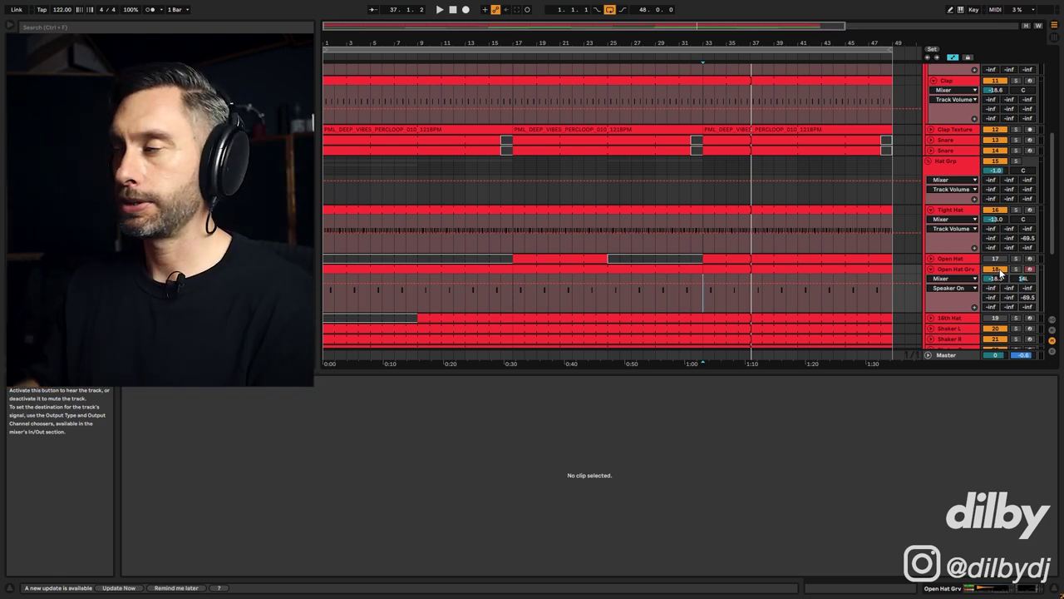
Audition the 16th Hat in solo together with the Tight Hat from bar 33.
scroll(1006, 278, "down", 1)
left_click(1016, 286)
key("space")
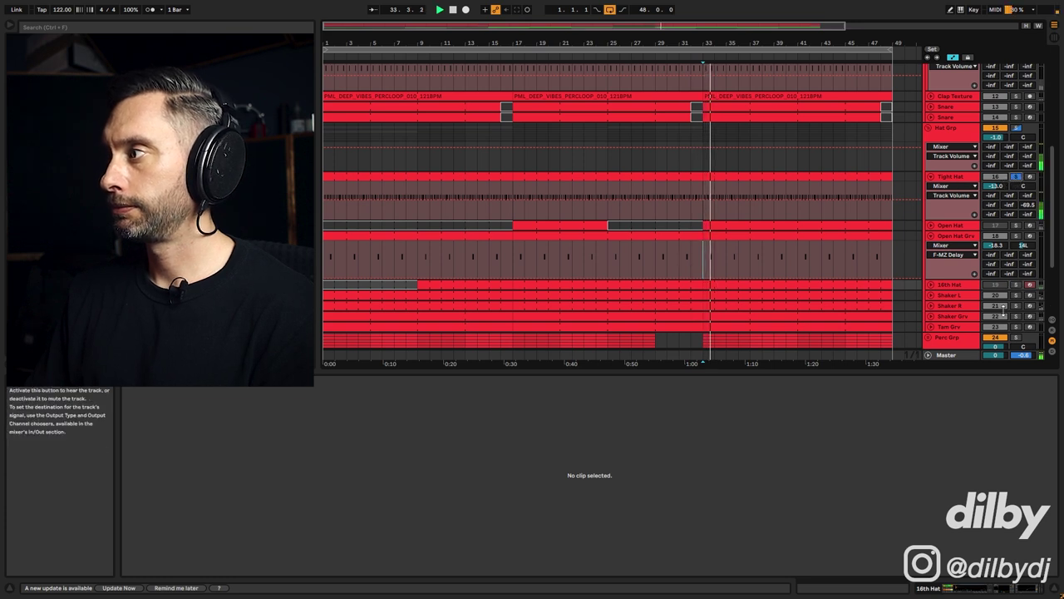
Show the 16th Hat's Vocoder with its Release Time automation, and audition the track in solo from just before bar 33.
key("shift+Tab")
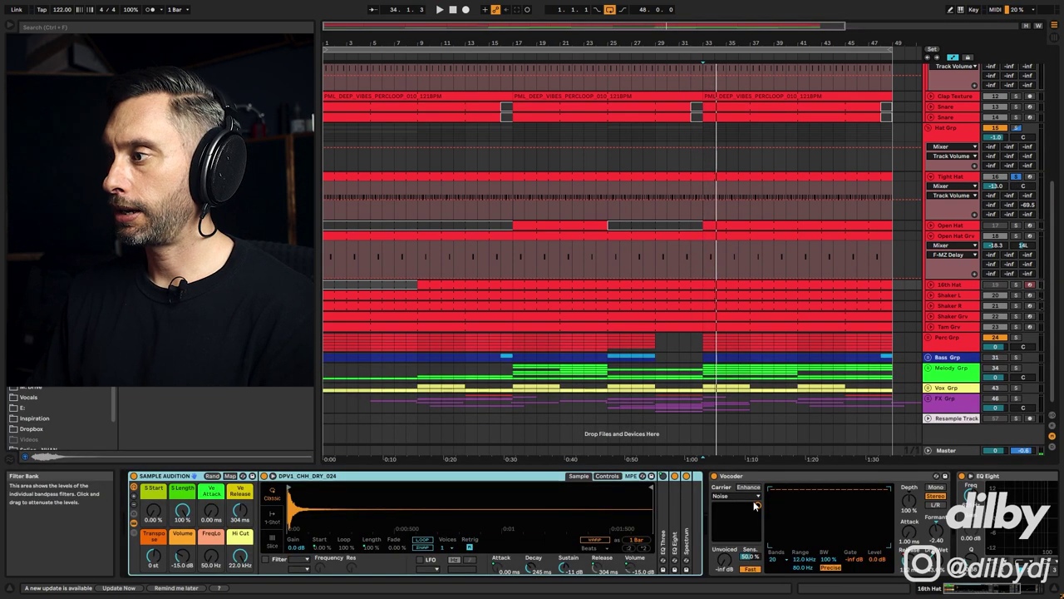
left_click(909, 562)
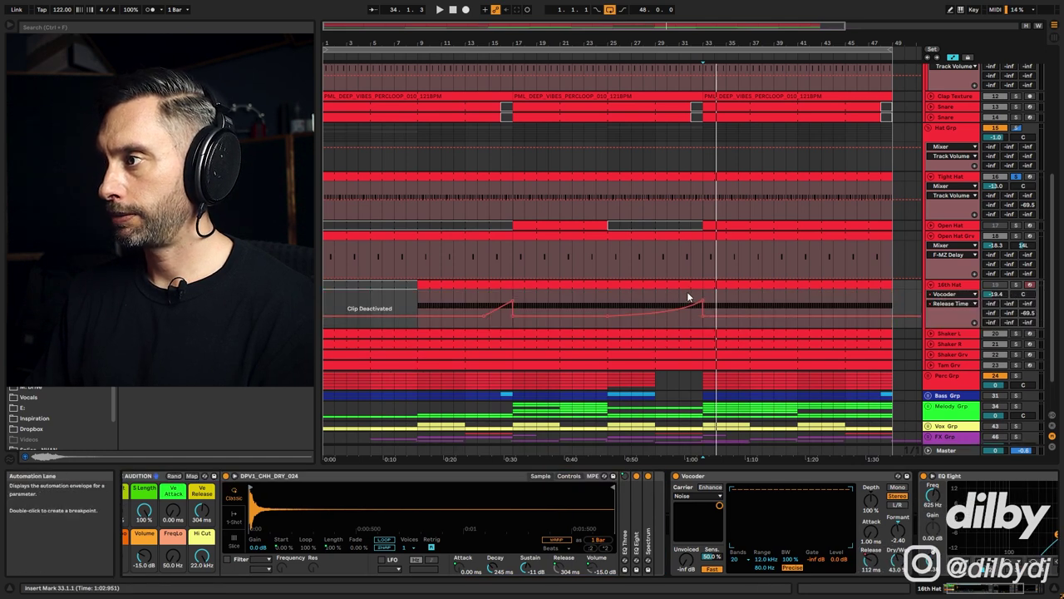
left_click(689, 293)
key("space")
left_click(1016, 285)
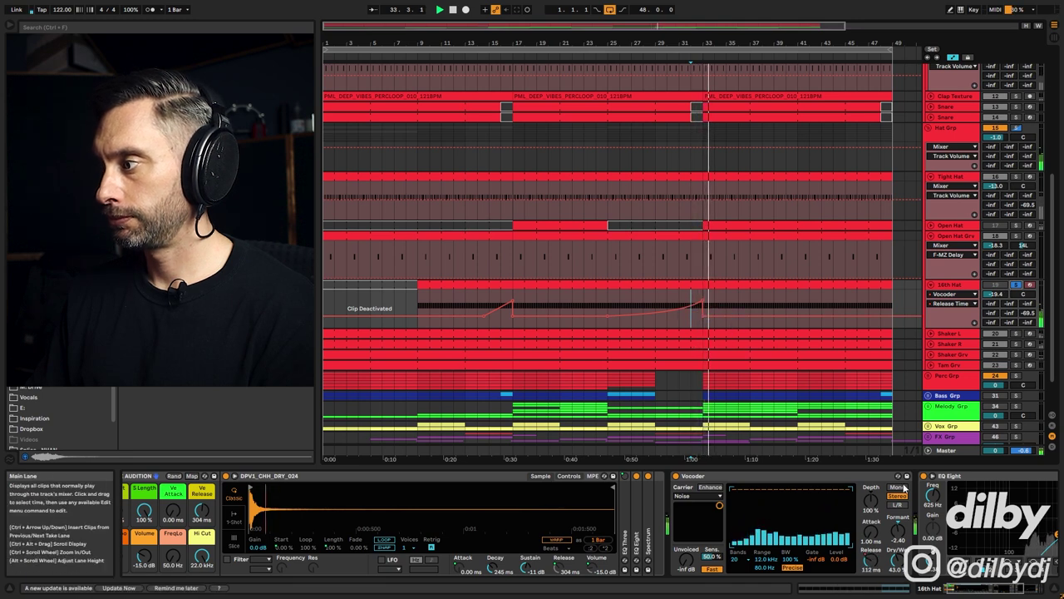
Play the drums from bar 14 through the Release Time ramp, and re-enable the overridden automation.
left_click(487, 302)
key("space")
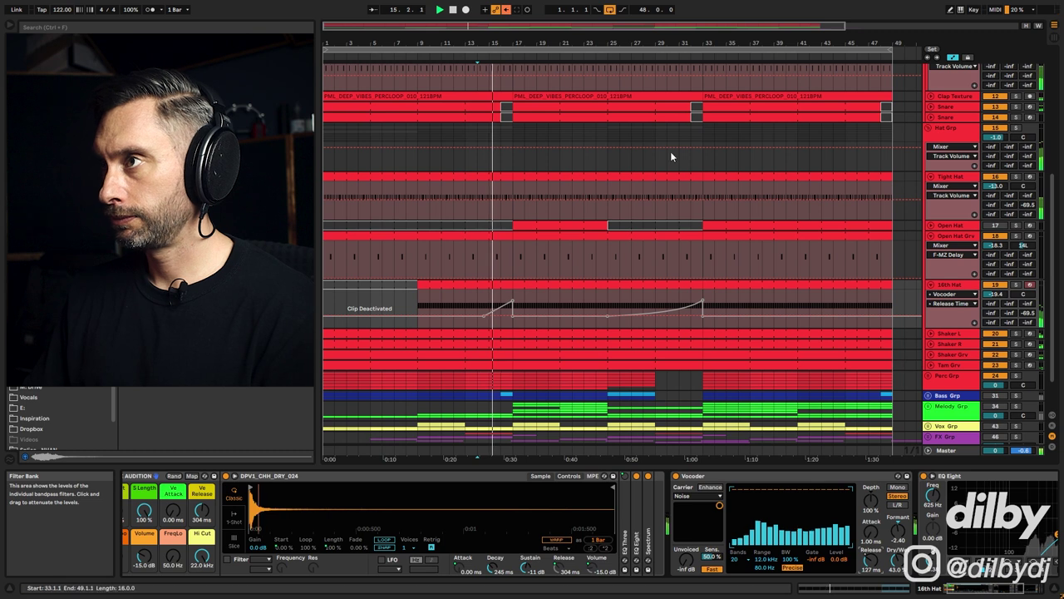
left_click(506, 9)
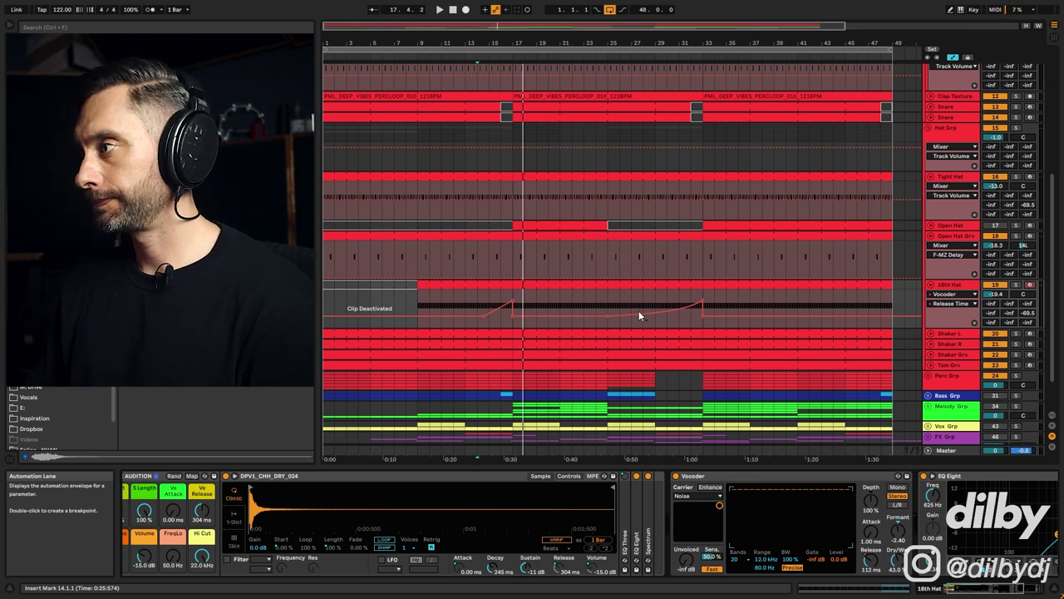
Fold the 16th Hat and Open Hat Grv tracks, and inspect the notes of the Open Hat clip.
left_click(930, 285)
left_click(930, 236)
left_click(949, 226)
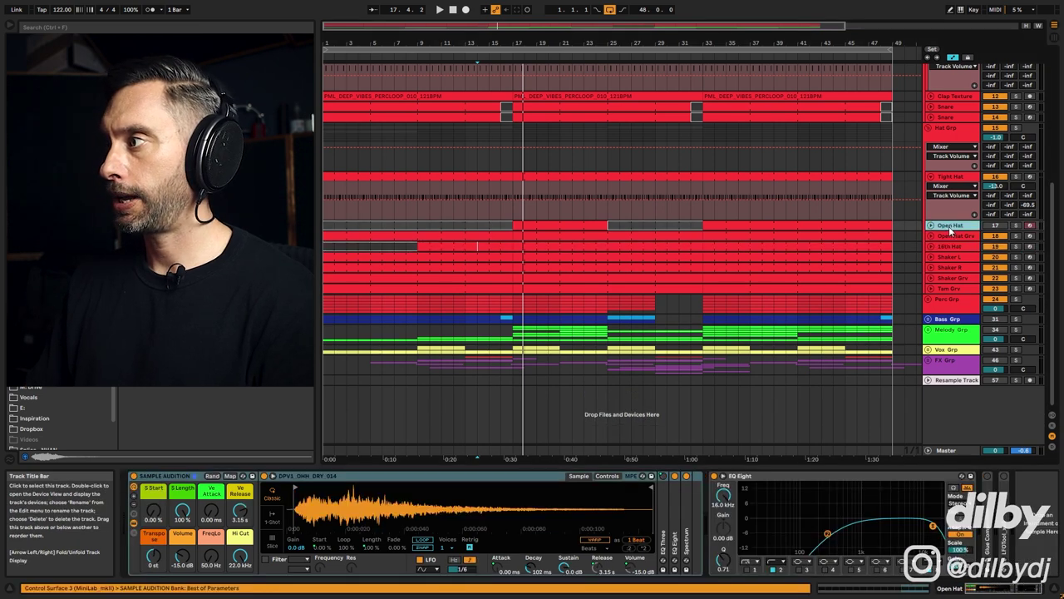
key("shift+Tab")
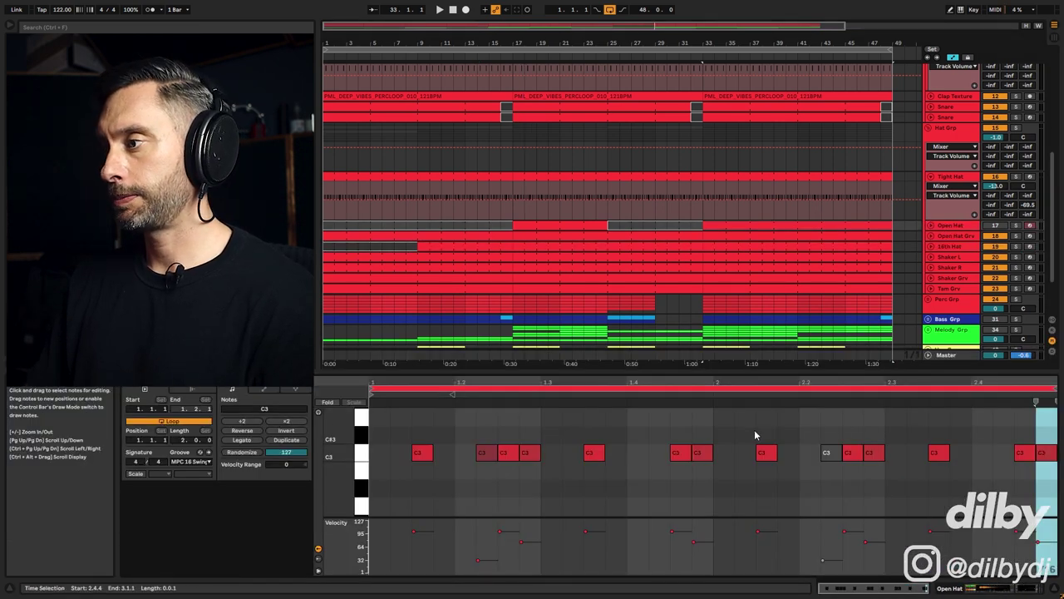
Audition the Open Hat from bar 33 in solo and together with the other drums.
left_click(1016, 226)
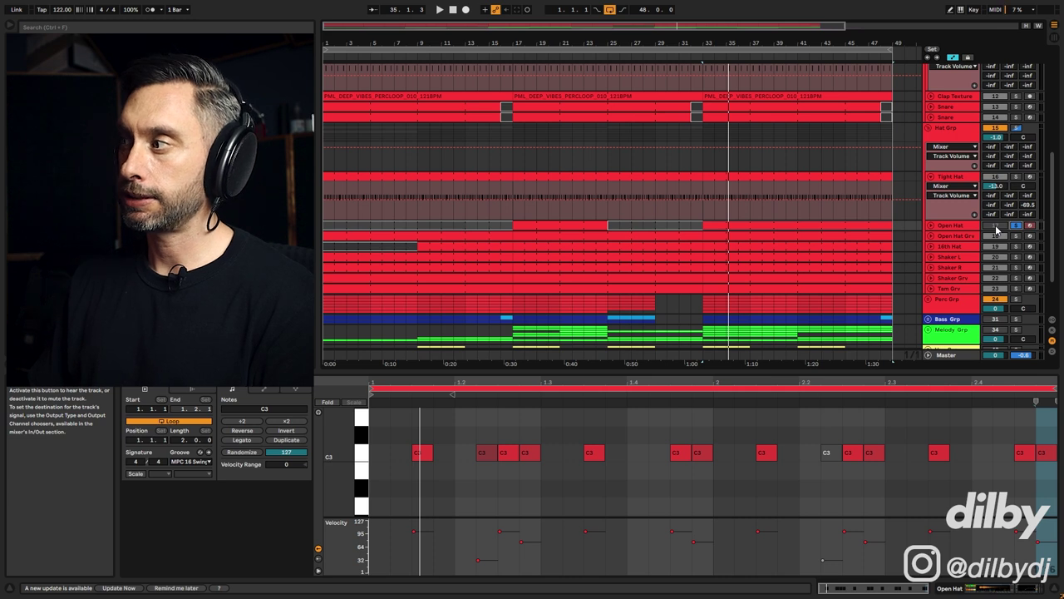
left_click(726, 227)
key("space")
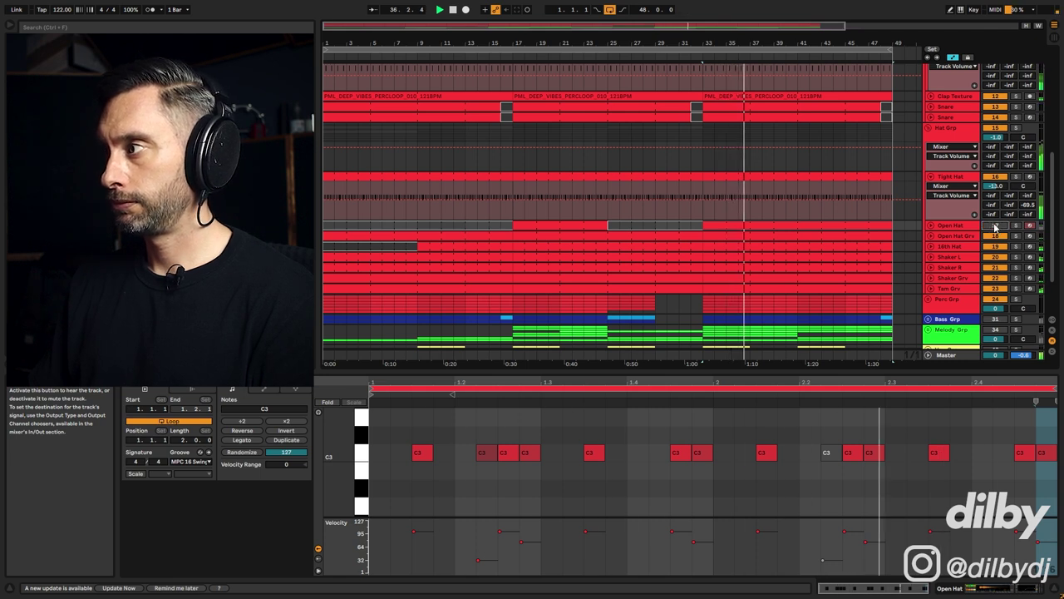
Fold away and deactivate the Hat Grp, and move the Conga track above Tom inside the Perc Grp.
left_click(930, 177)
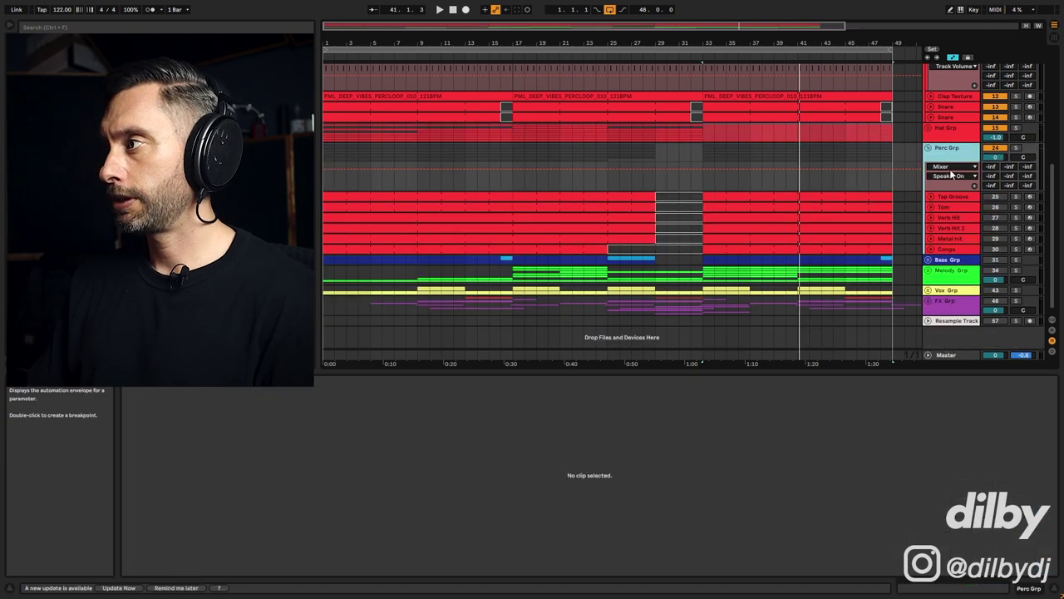
left_click(959, 129)
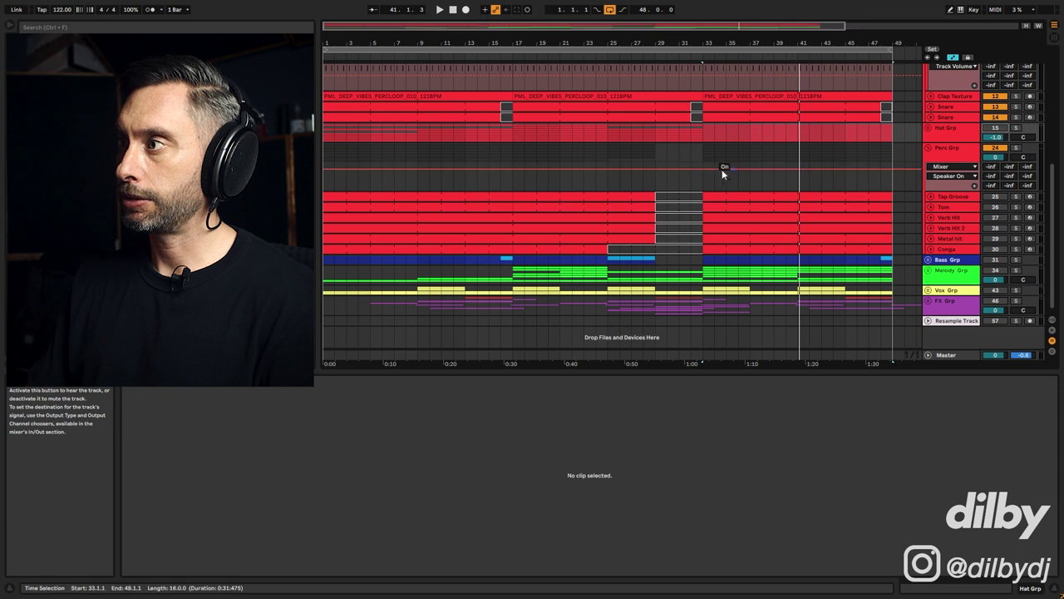
left_click(958, 208)
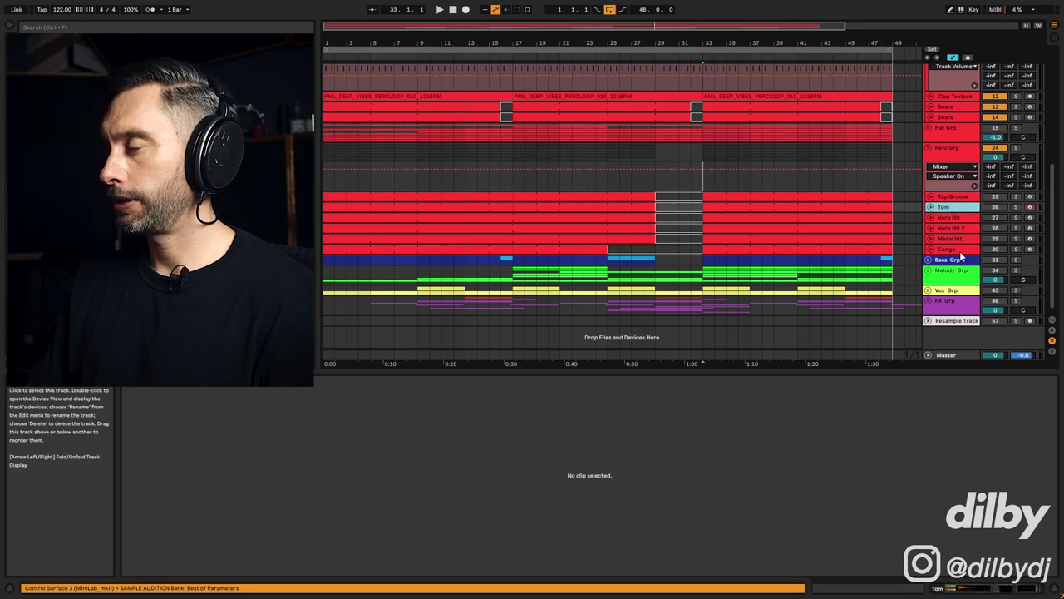
left_click(955, 250)
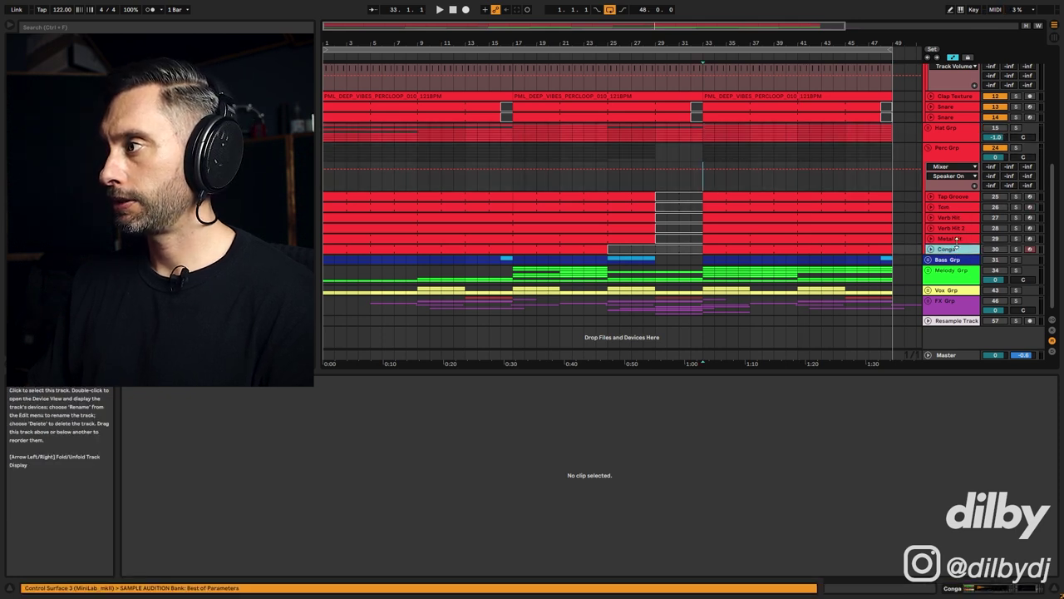
left_click_drag(958, 205, 958, 205)
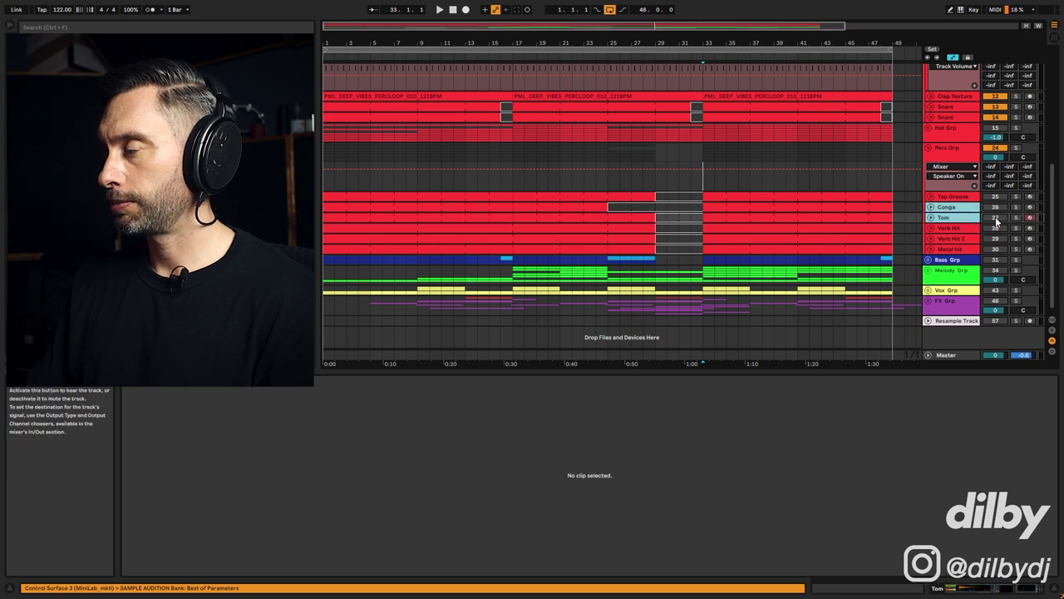
Play the drums from bar 33 with Conga and Tom activated, and inspect the notes of both clips.
key("space")
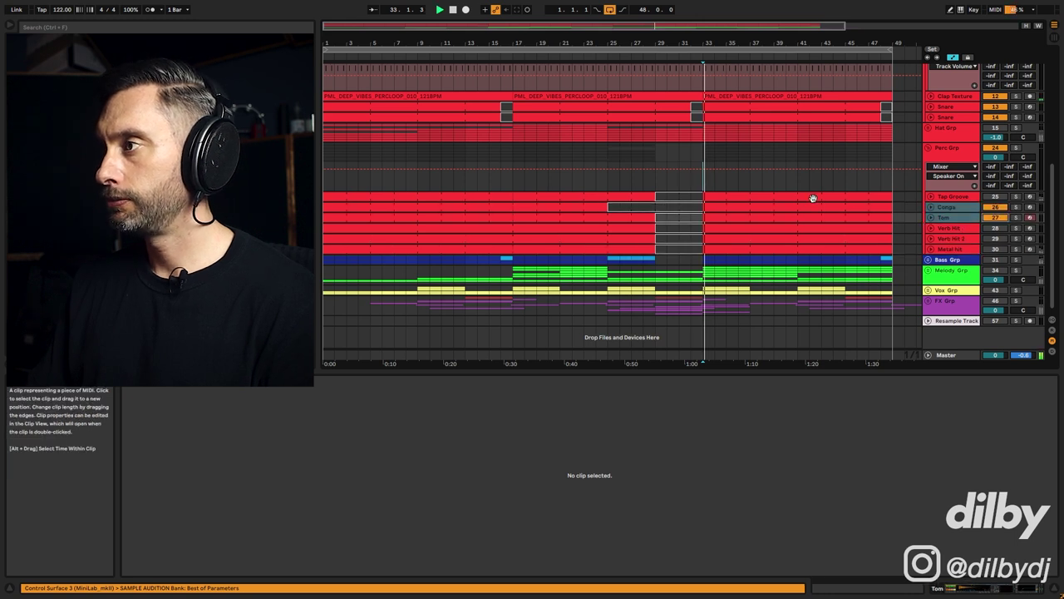
left_click(747, 207)
scroll(796, 444, "down", 3)
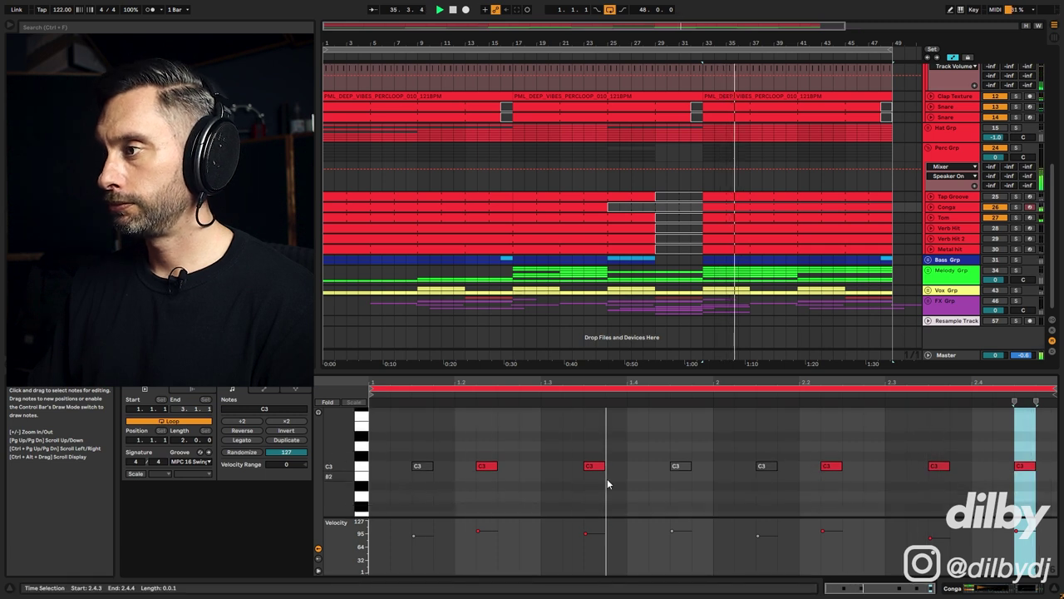
left_click(755, 218)
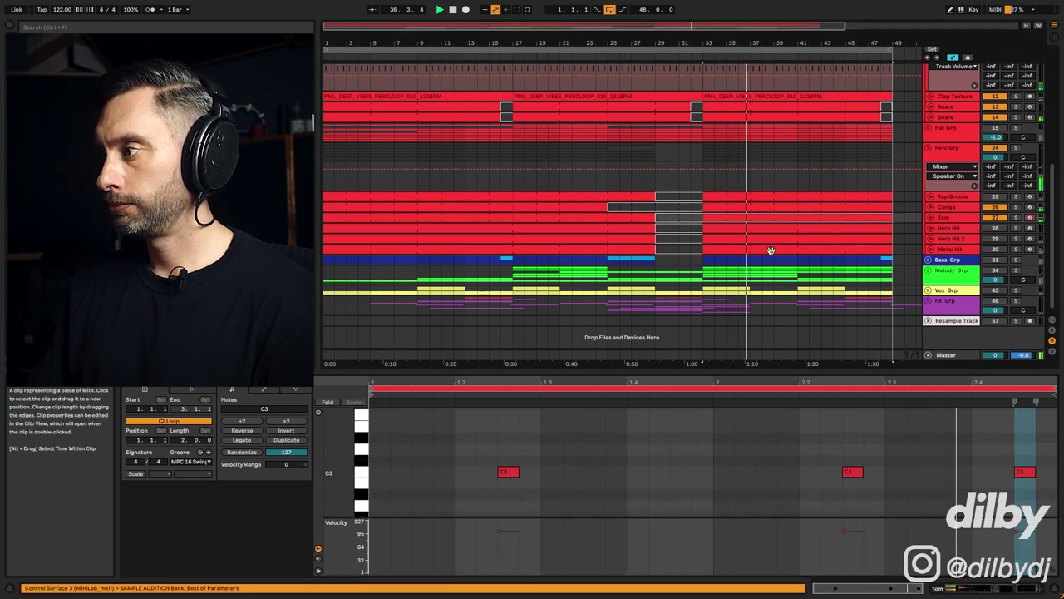
left_click(952, 218)
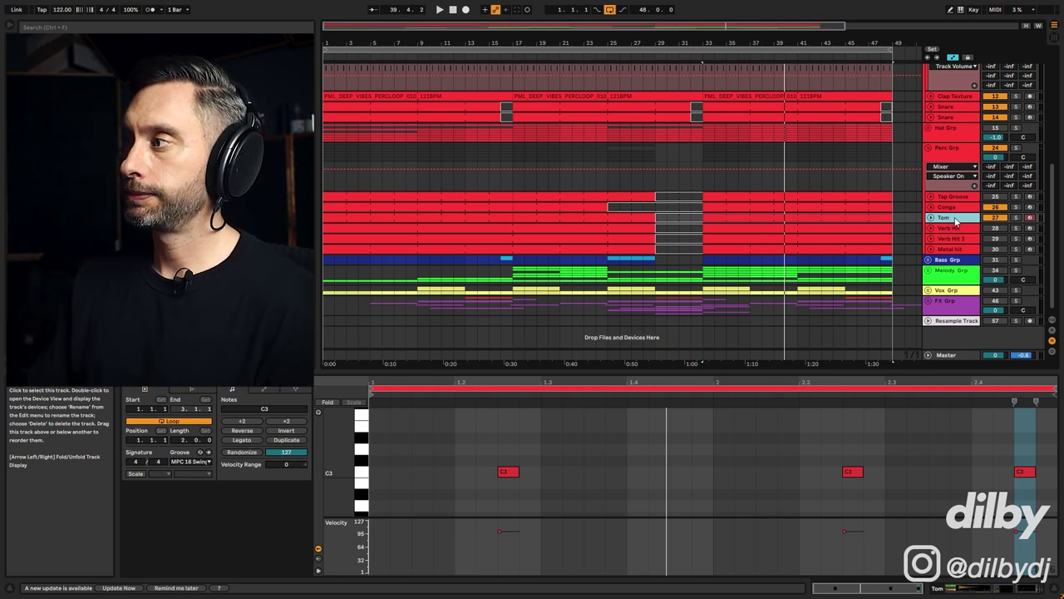
left_click(954, 197)
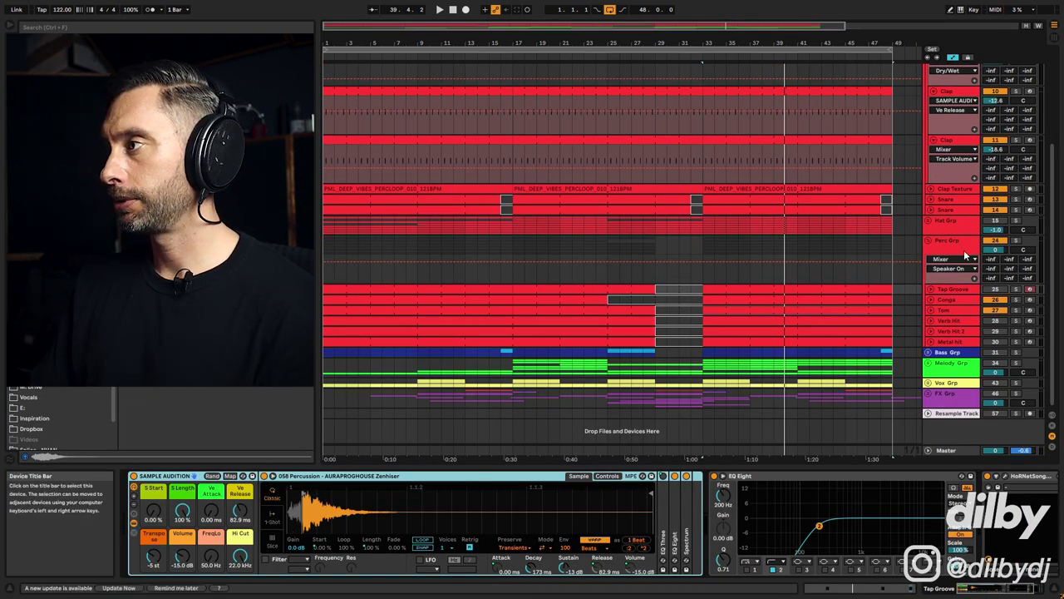
left_click(1016, 288)
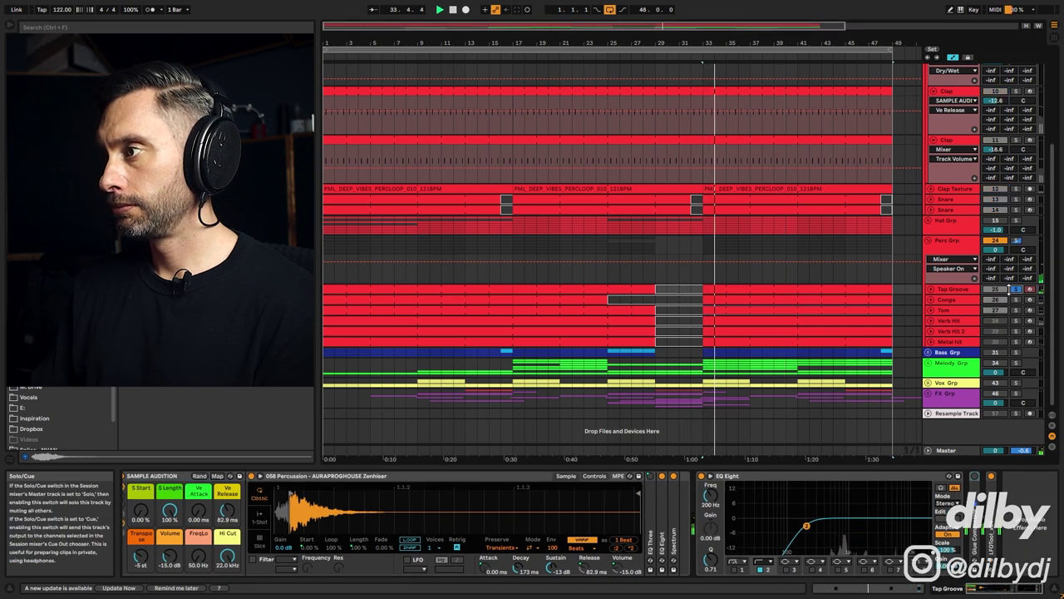
left_click(932, 288)
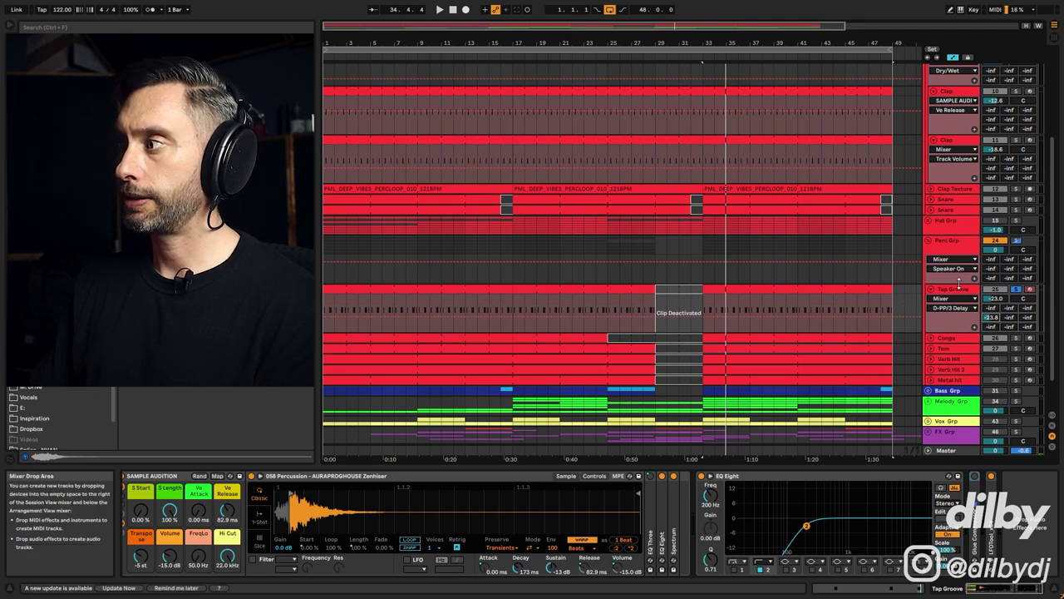
Show the return tracks, review the effect chains from Drum Verb through Return Kick, and hide the returns again.
left_click(1053, 434)
left_click(955, 355)
left_click(975, 367)
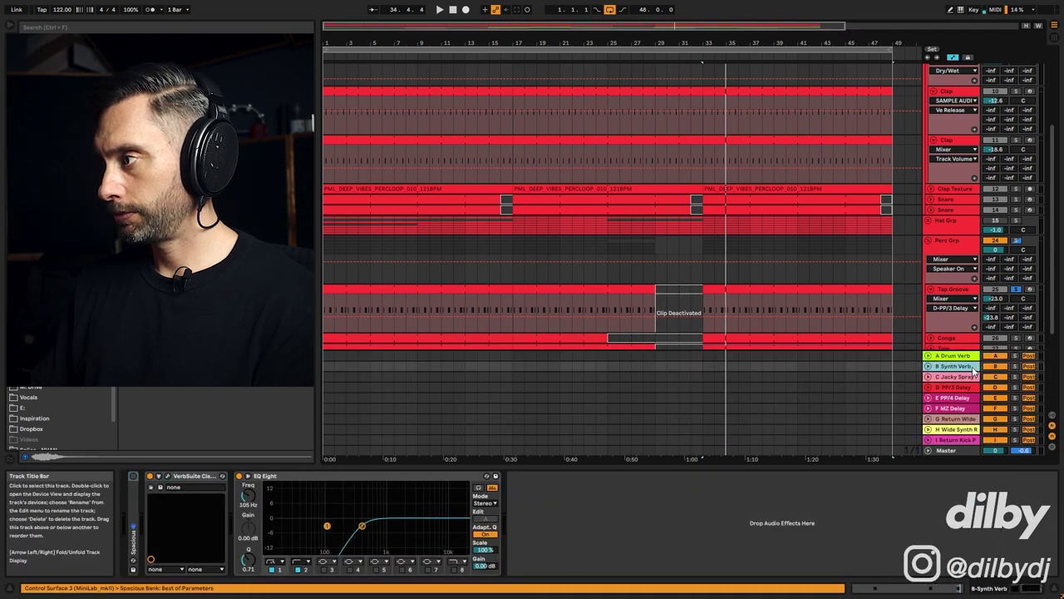
left_click(956, 377)
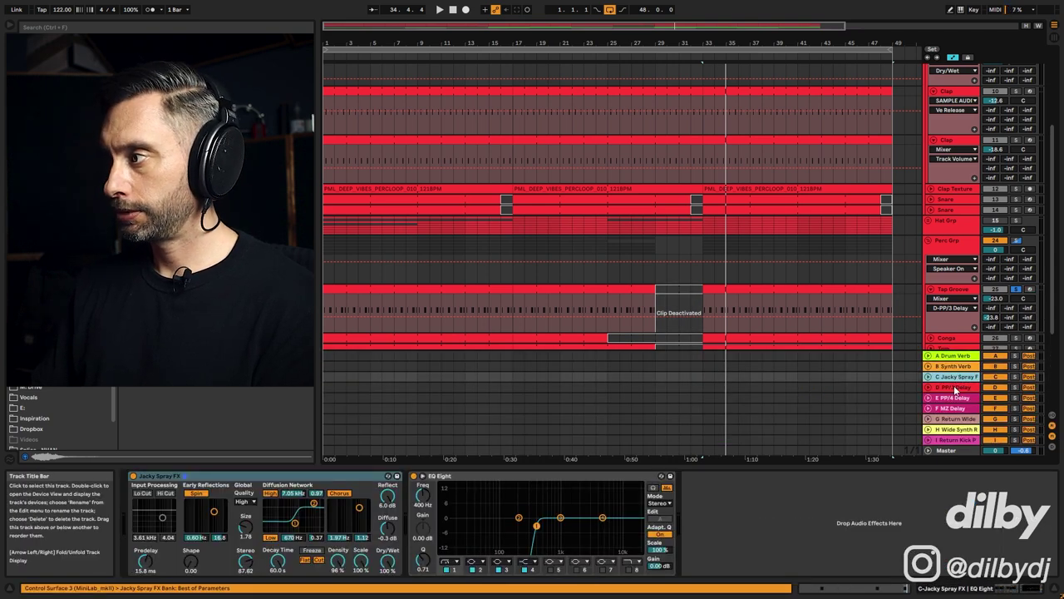
left_click(954, 387)
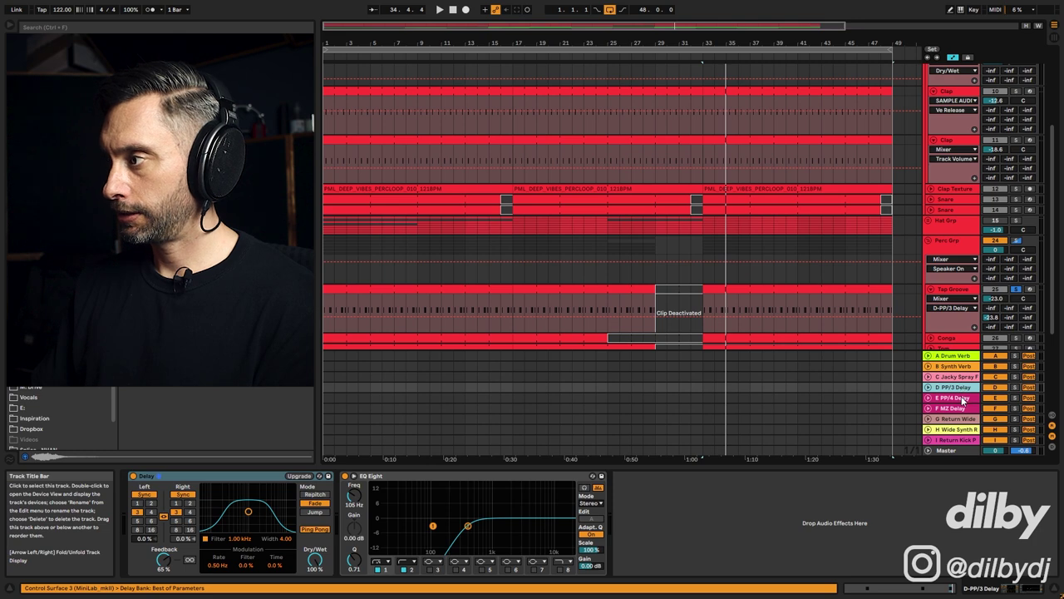
left_click(963, 399)
left_click(960, 409)
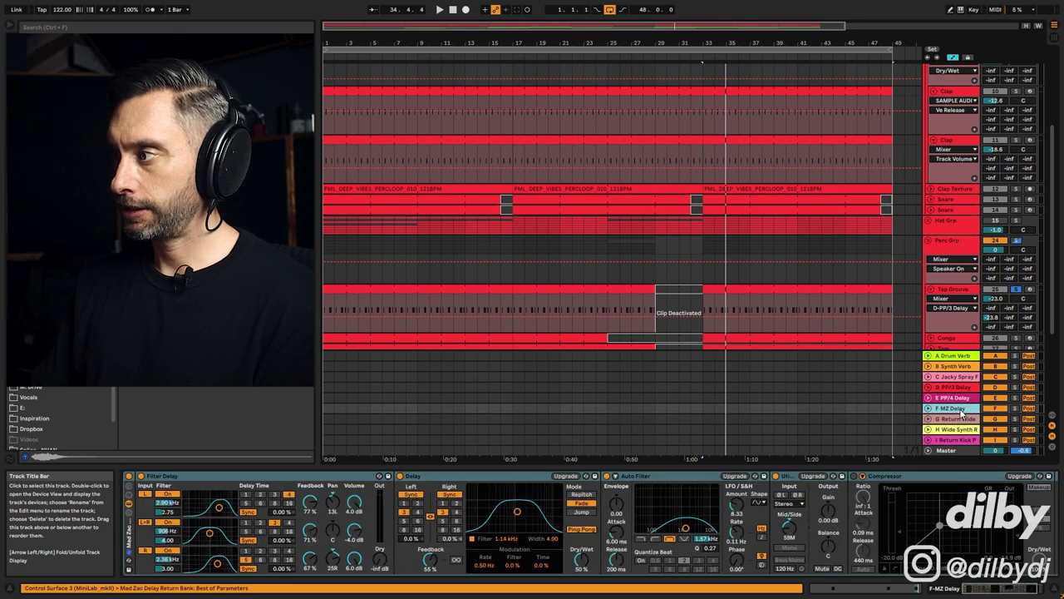
left_click(954, 418)
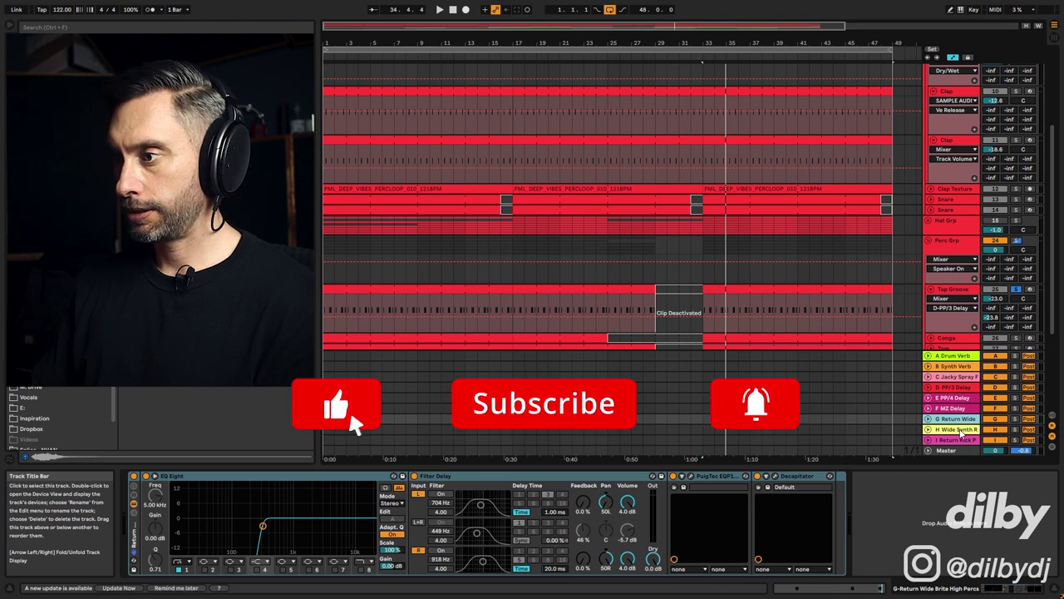
left_click(960, 430)
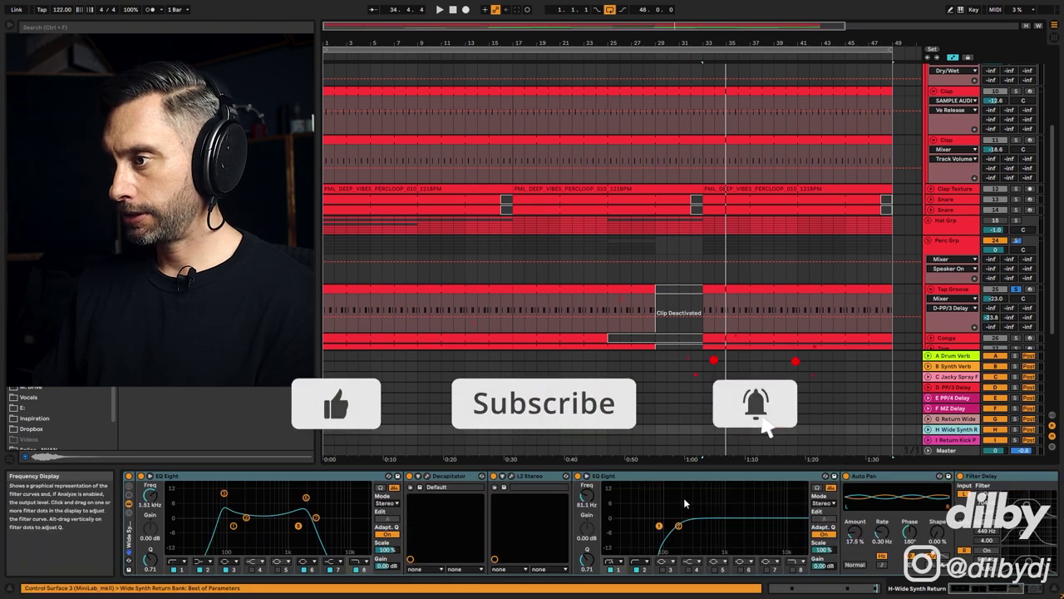
left_click(961, 440)
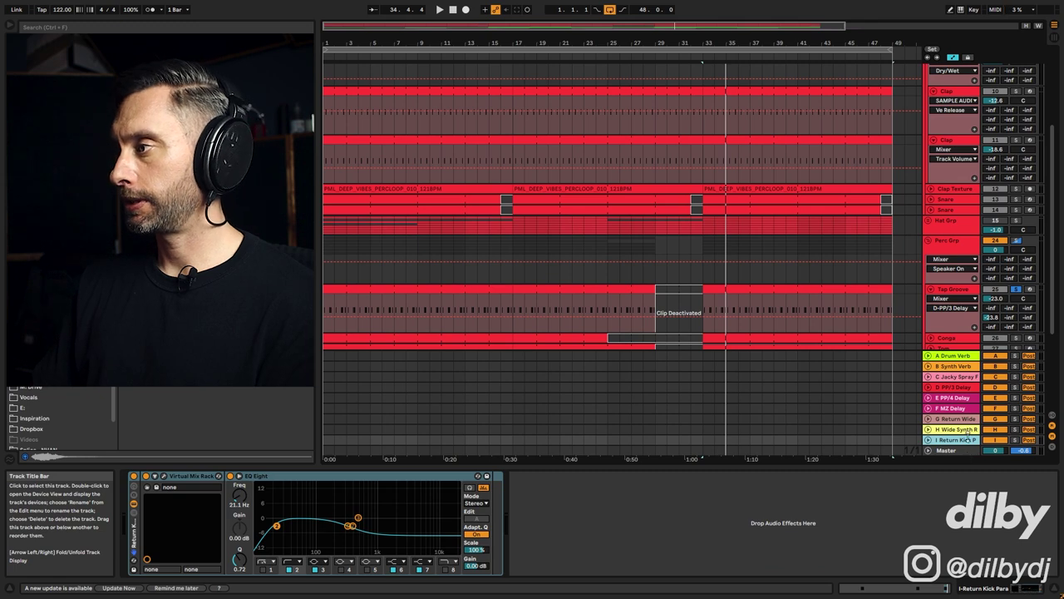
left_click(1052, 425)
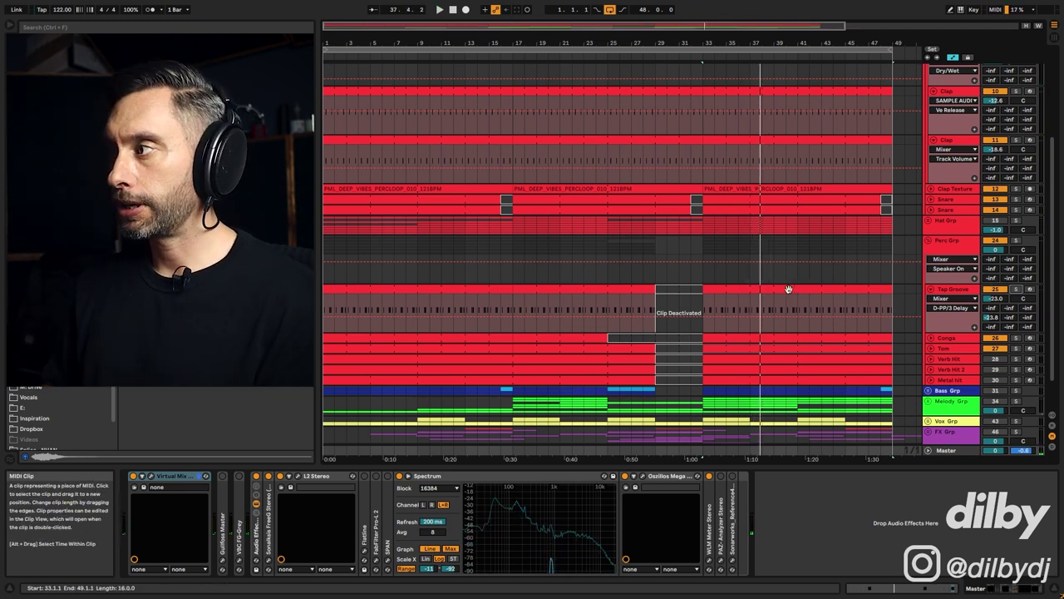
Move the Metal hit track above Verb Hit, and audition it in solo from bar 33.
left_click_drag(948, 379, 934, 325)
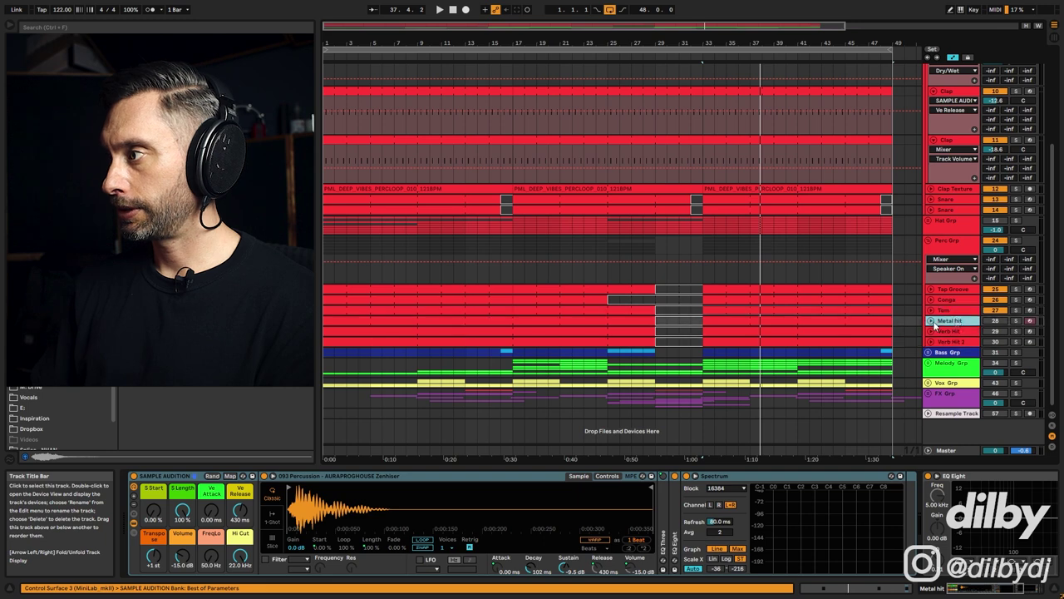
left_click(1016, 320)
left_click(796, 335)
key("space")
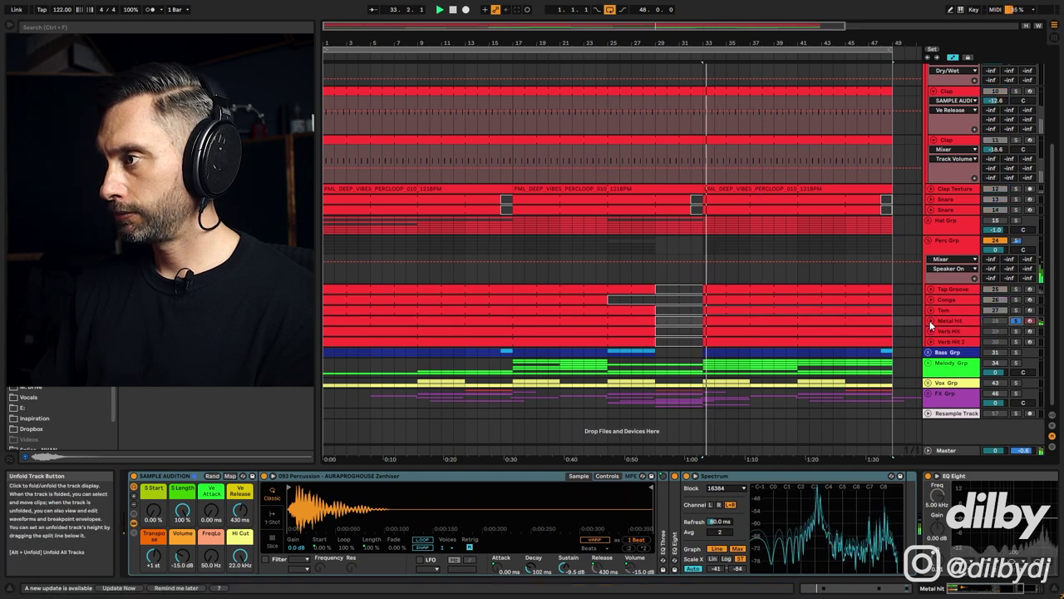
Inspect the notes of the Metal hit clip, and take the track out of solo to hear it with the other drums.
double_click(751, 321)
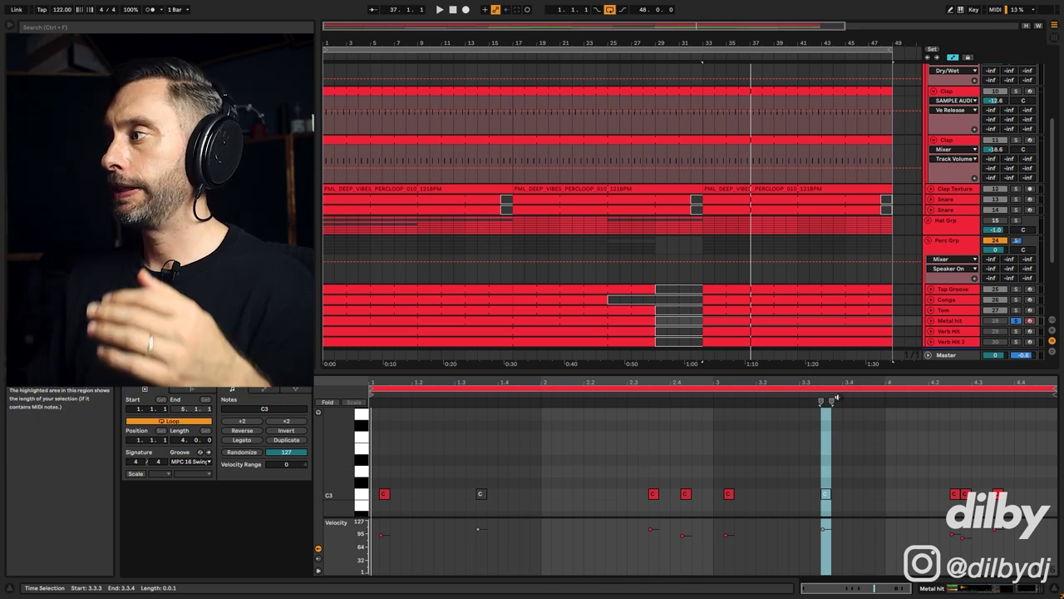
left_click(888, 331)
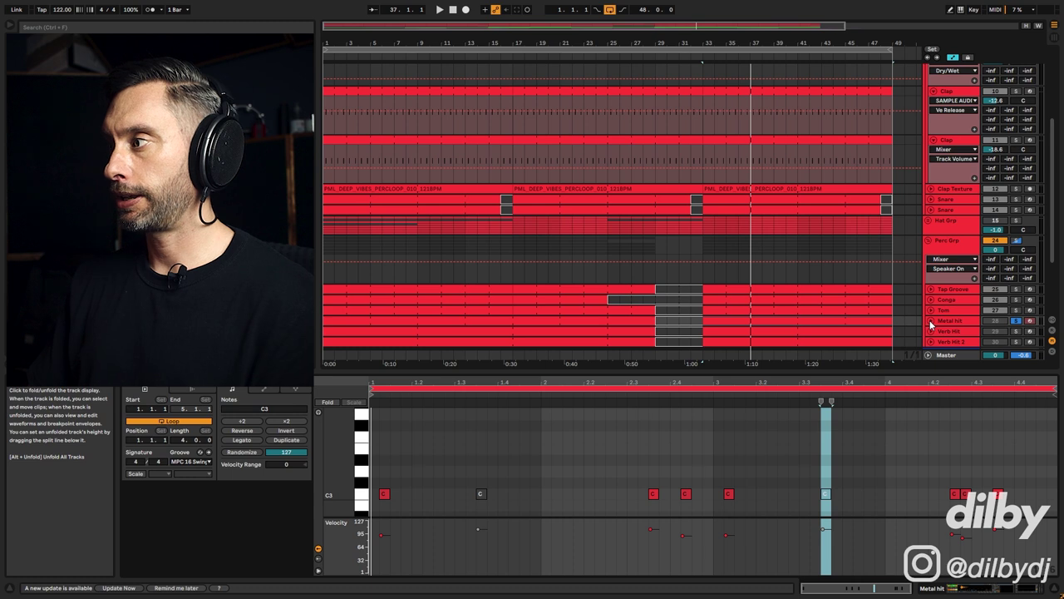
left_click(1016, 321)
key("space")
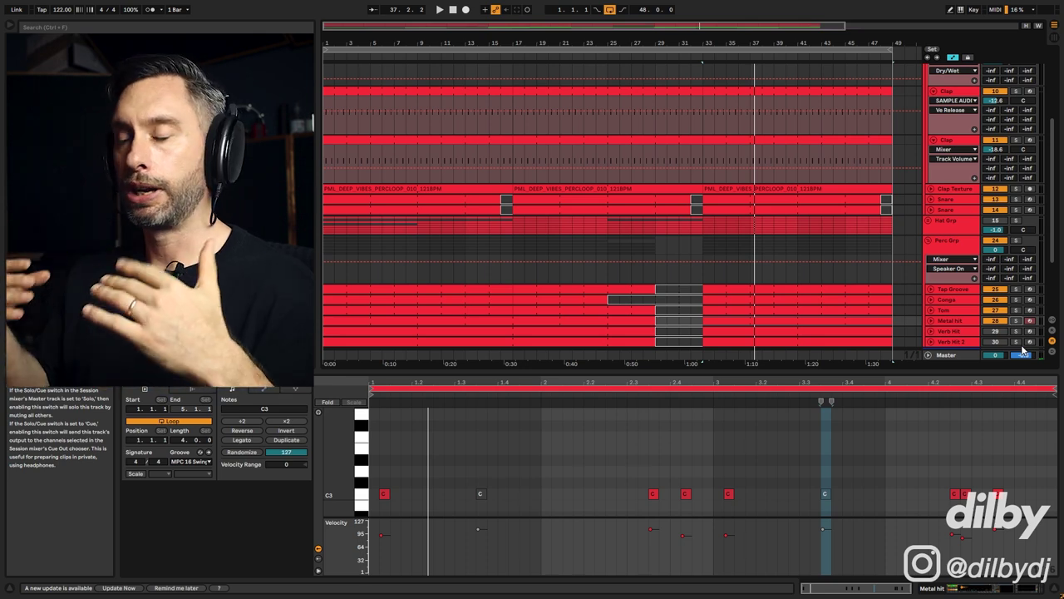
scroll(930, 288, "down", 2)
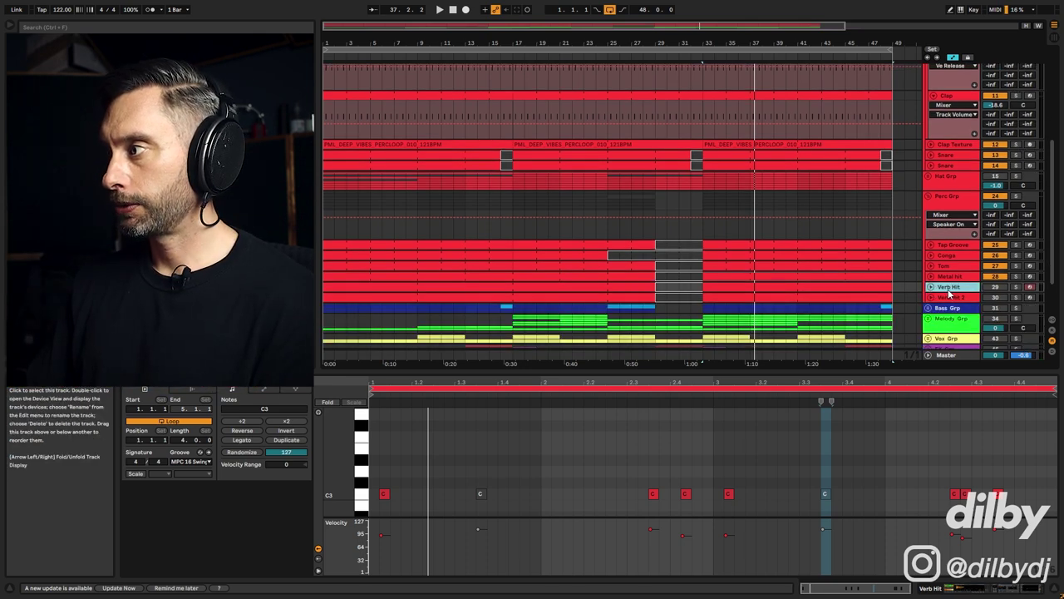
key("shift+Tab")
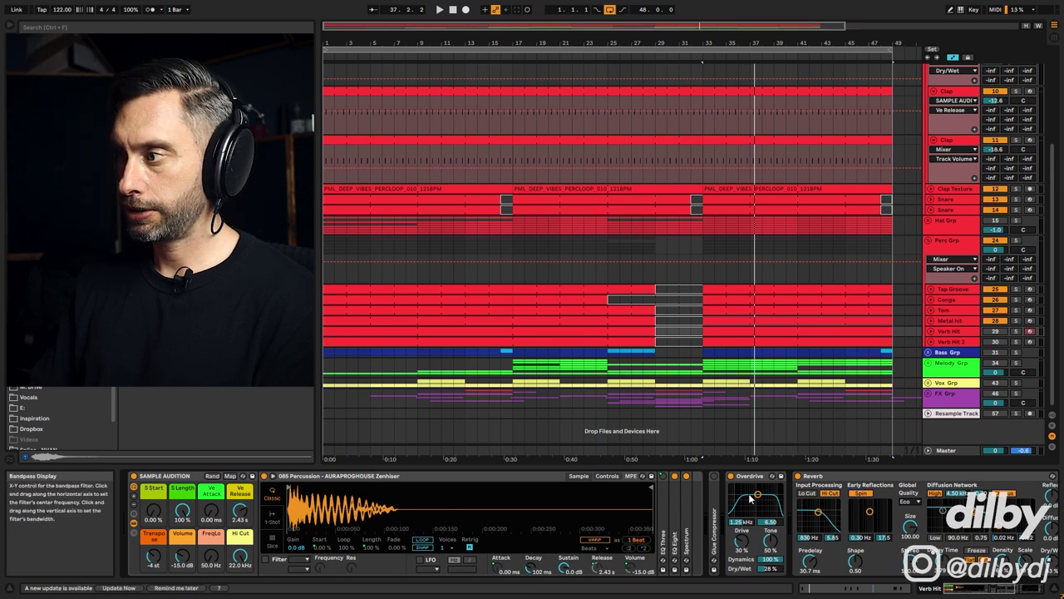
left_click_drag(982, 592, 999, 592)
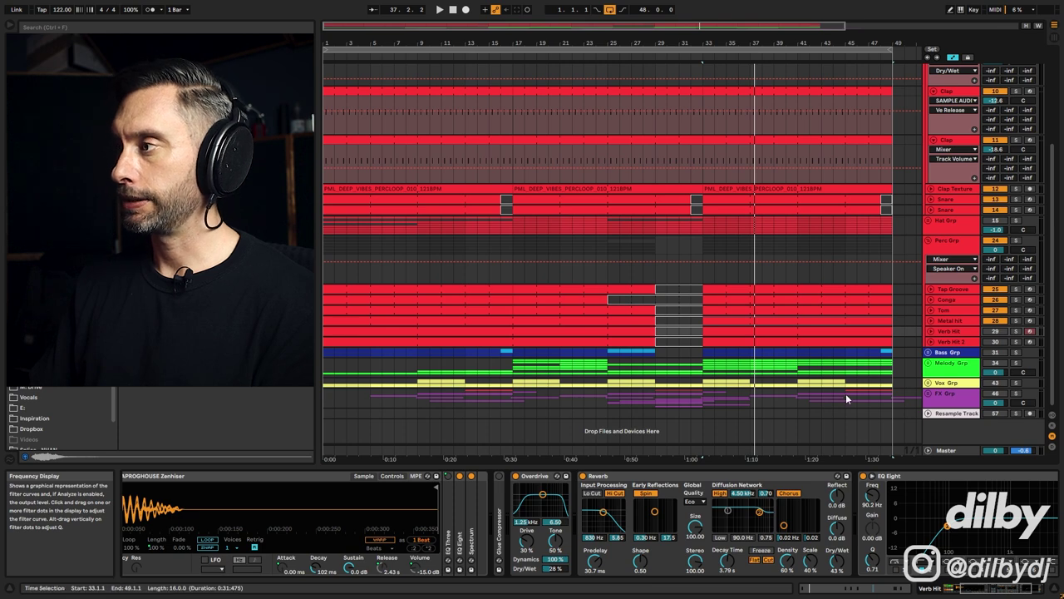
Audition the Verb Hit from bar 33 in solo and together with the other drums.
left_click(815, 323)
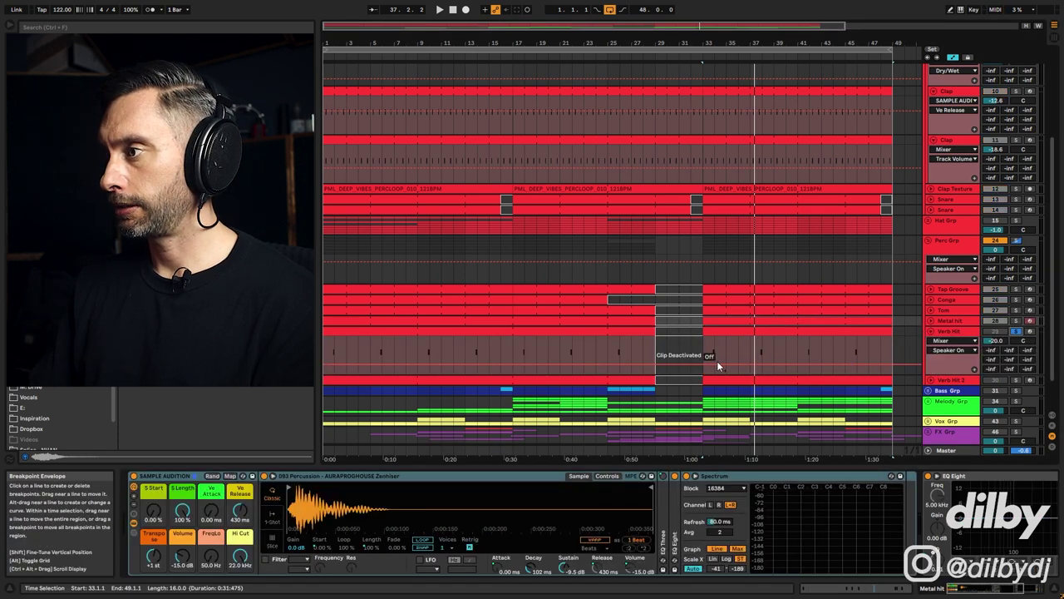
left_click(720, 332)
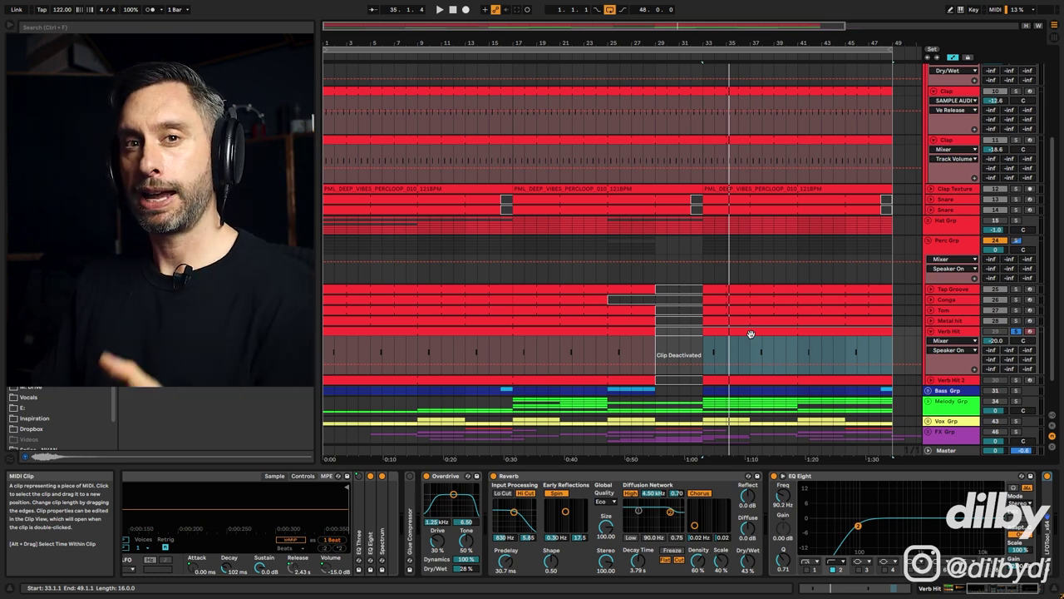
left_click(1018, 332)
key("space")
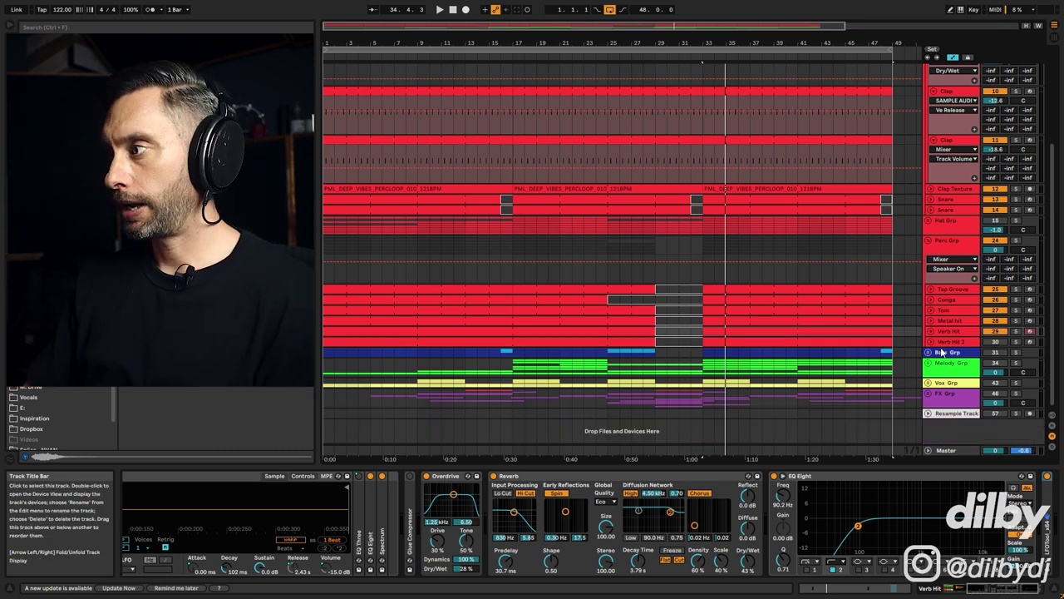
Unfold Verb Hit 2 and audition it in solo from bar 34, and unfold and solo Verb Hit alongside it.
left_click(946, 343)
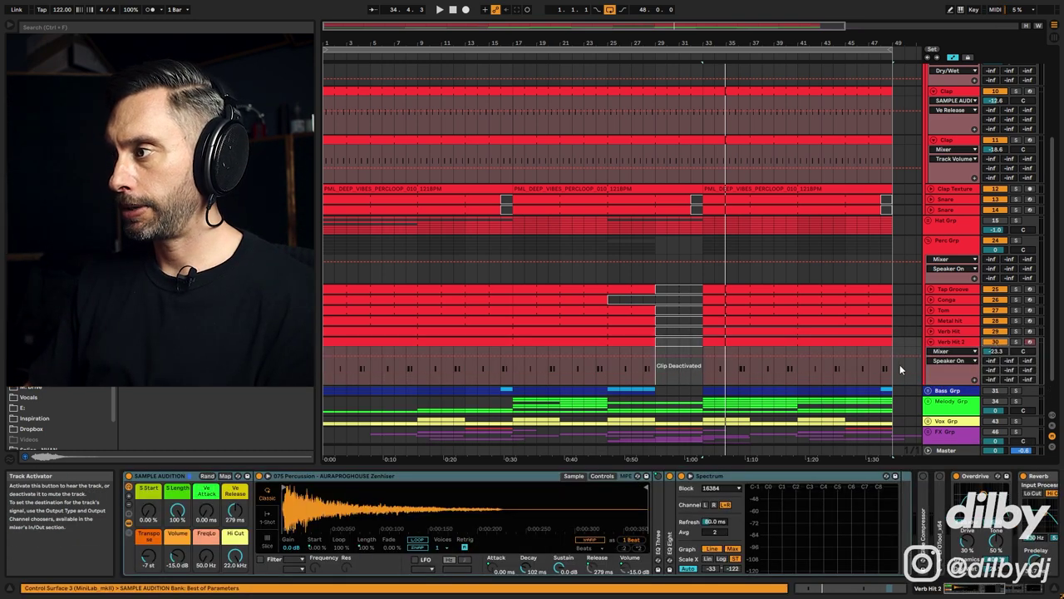
key("space")
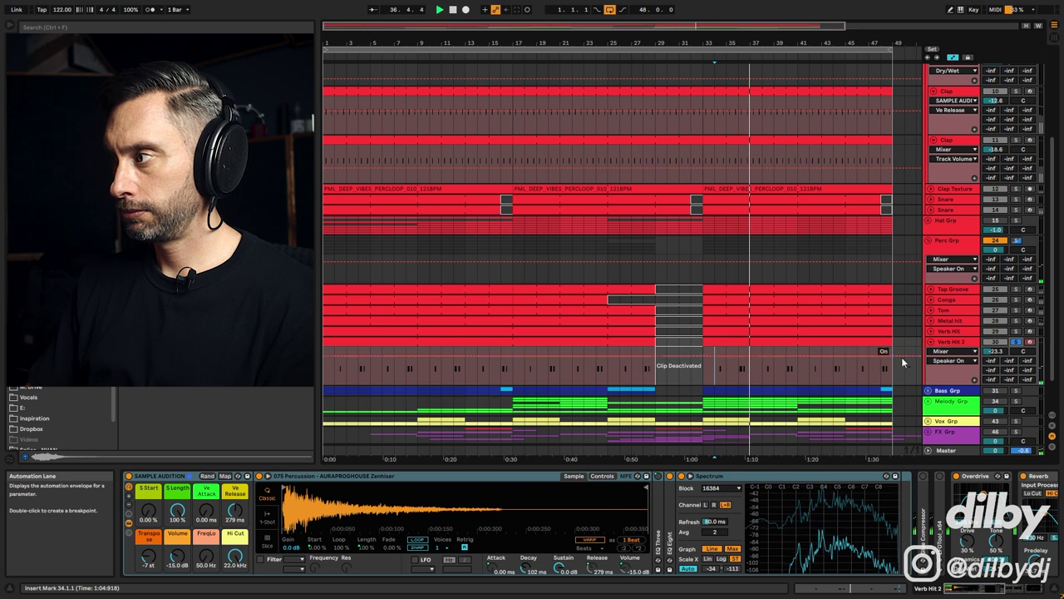
left_click(930, 332)
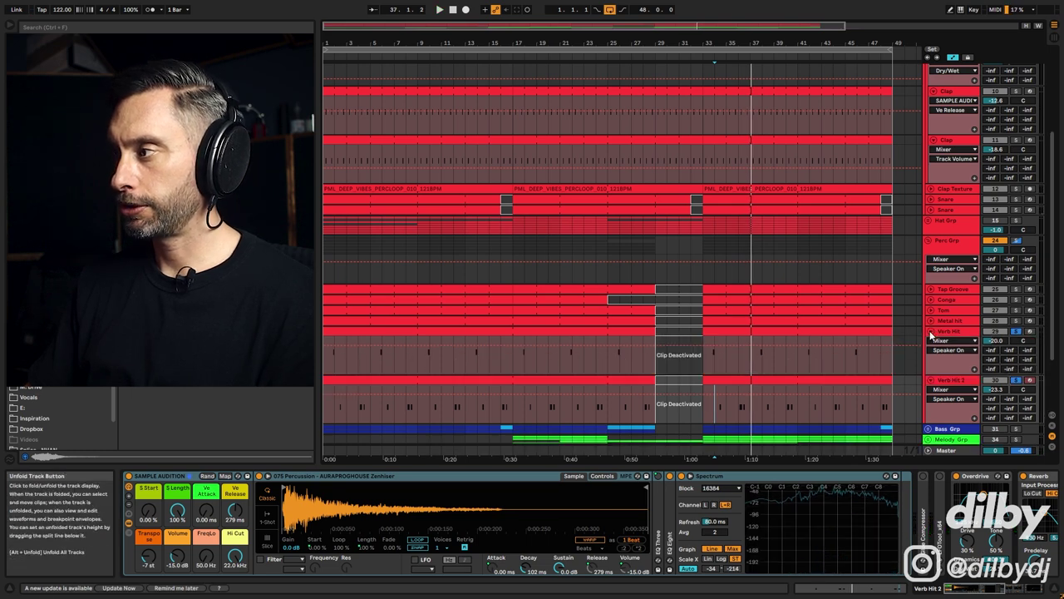
scroll(742, 366, "down", 2)
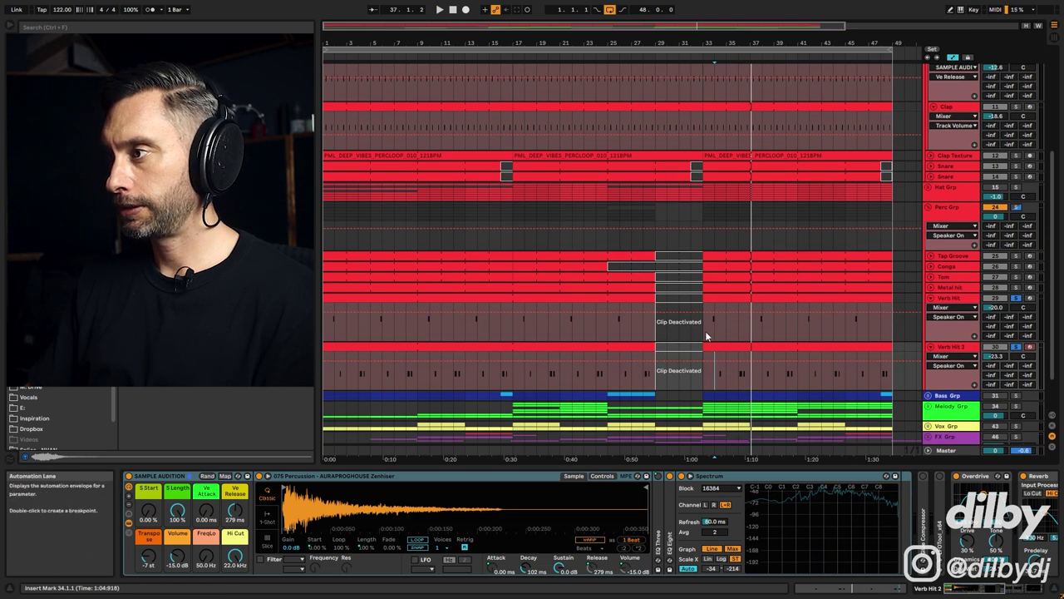
Audition the Verb Hits in and out of solo with the other drums, and fold the Verb Hit tracks and the drum groups.
left_click(953, 334)
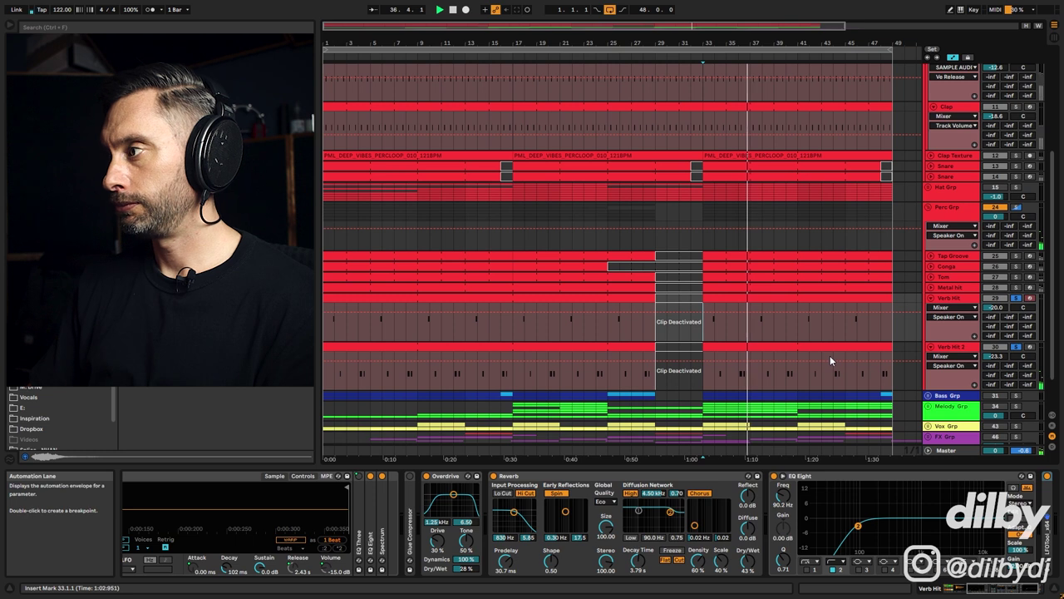
left_click(1015, 298)
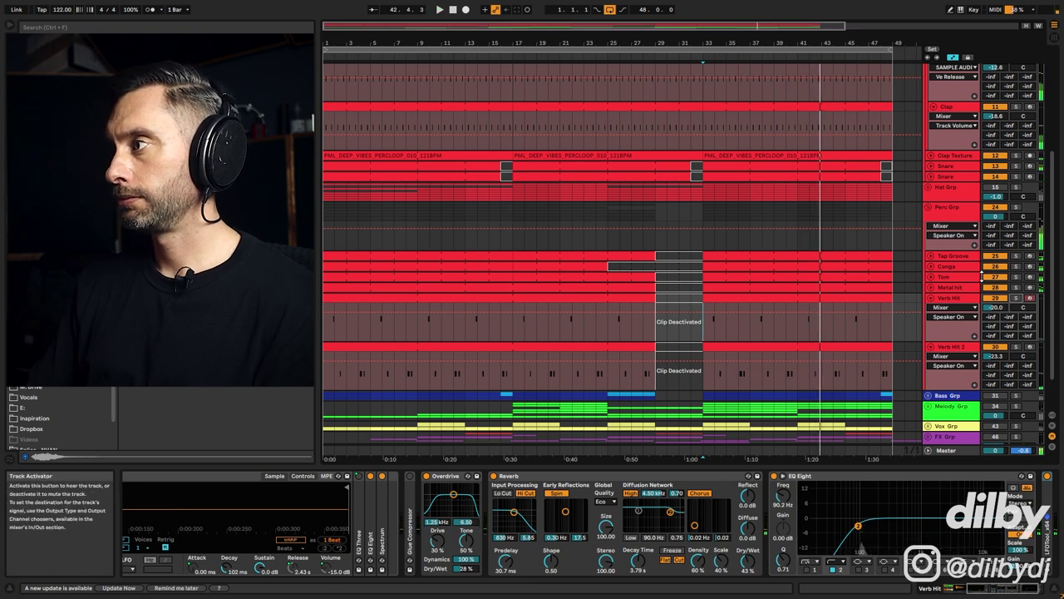
left_click(932, 298)
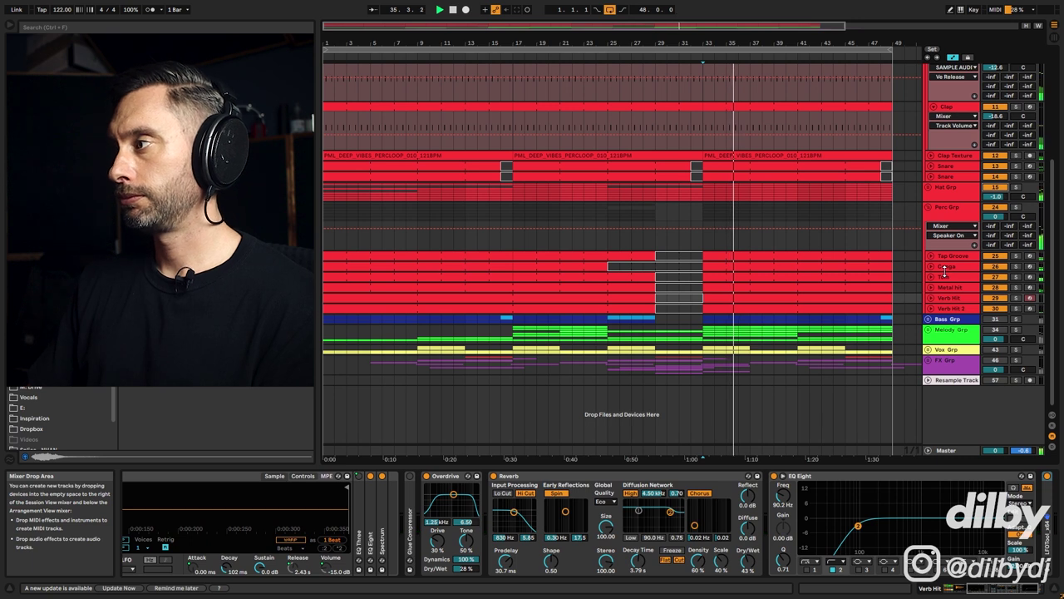
left_click(929, 208, "alt")
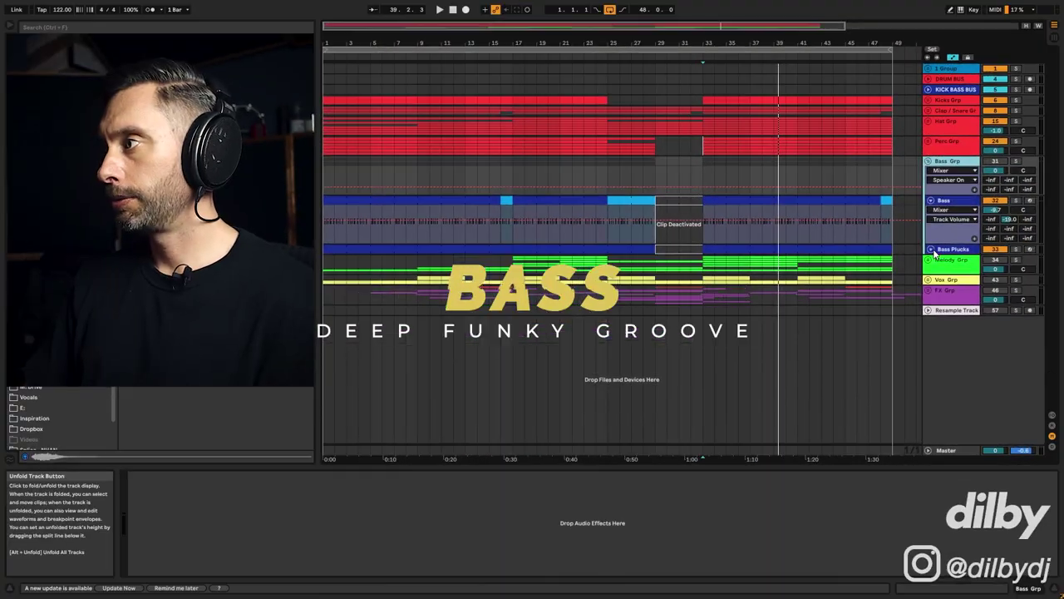
Show the devices on the Bass and Bass Plucks tracks, and mute Bass Plucks and the Clap / Snare, Hat and Perc groups.
left_click(949, 200)
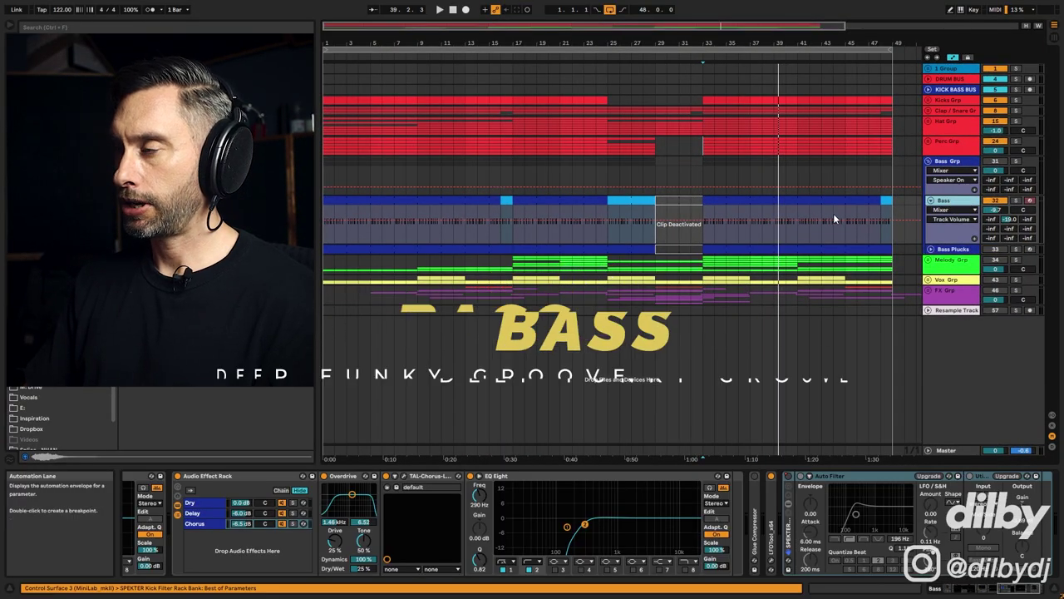
left_click(893, 251)
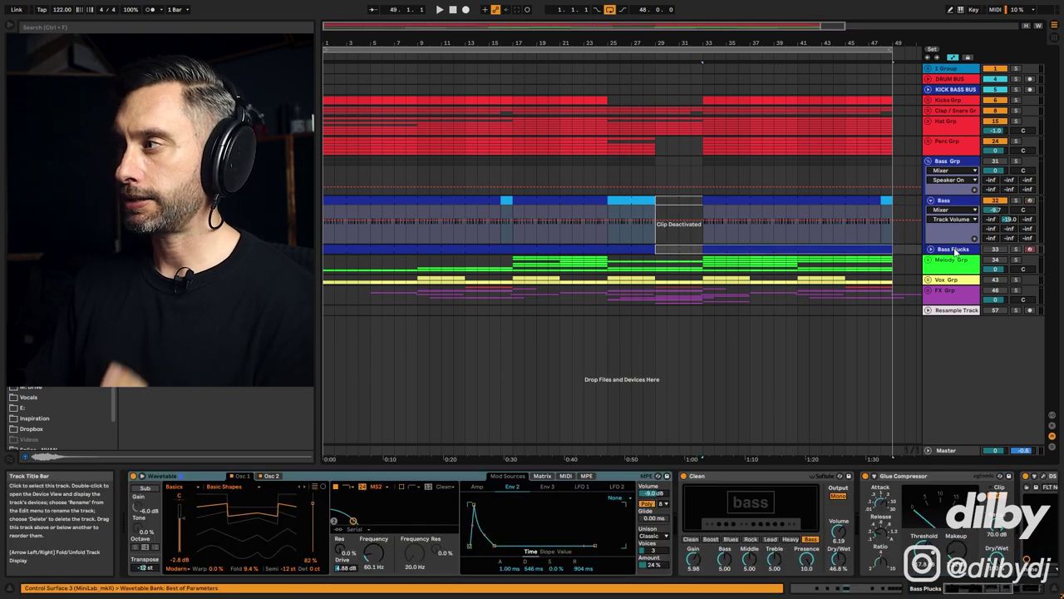
left_click(960, 138)
left_click(962, 117, "shift")
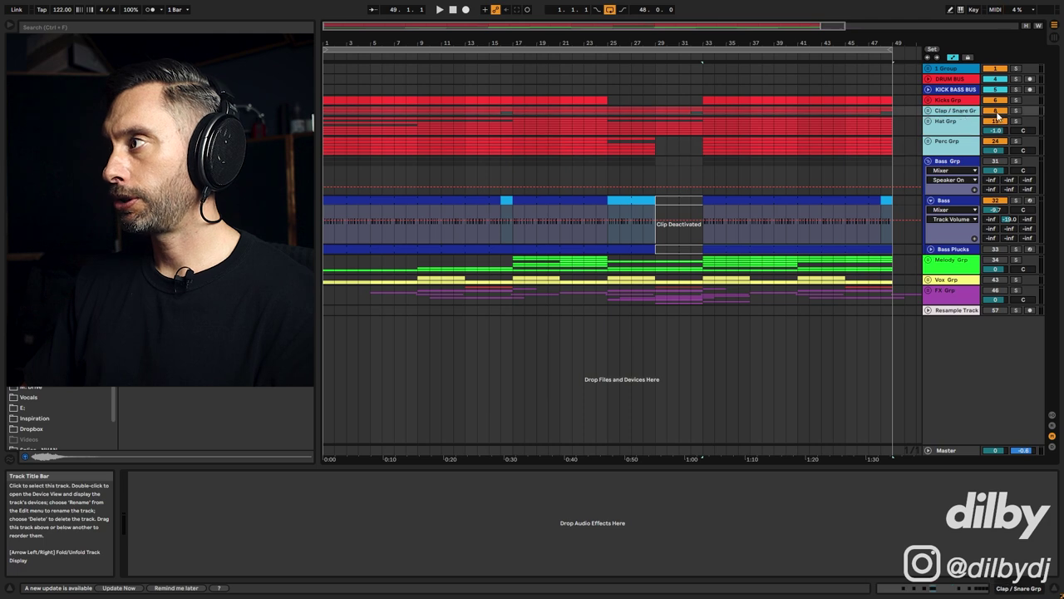
left_click(998, 111)
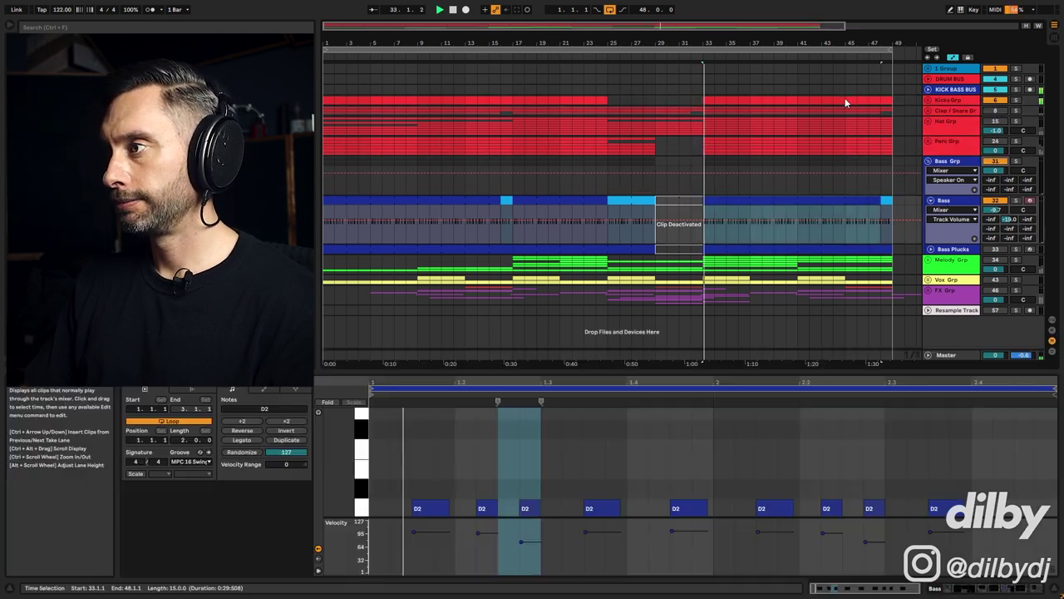
Audition the Bass with the kick from bar 33 while viewing its clip's D2 notes, and show the track's devices.
scroll(847, 466, "down", 1)
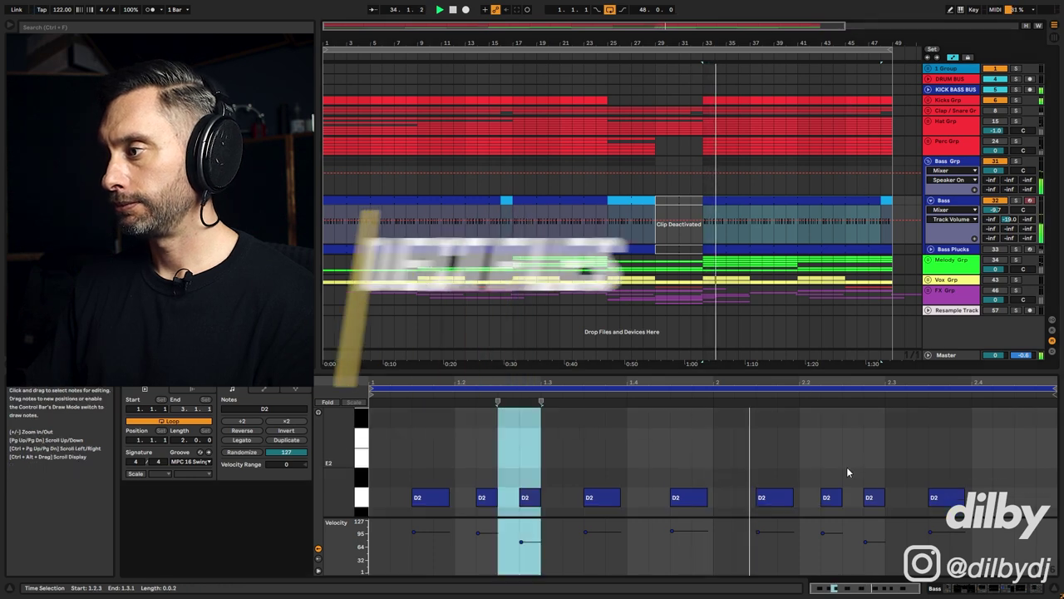
scroll(848, 469, "down", 2)
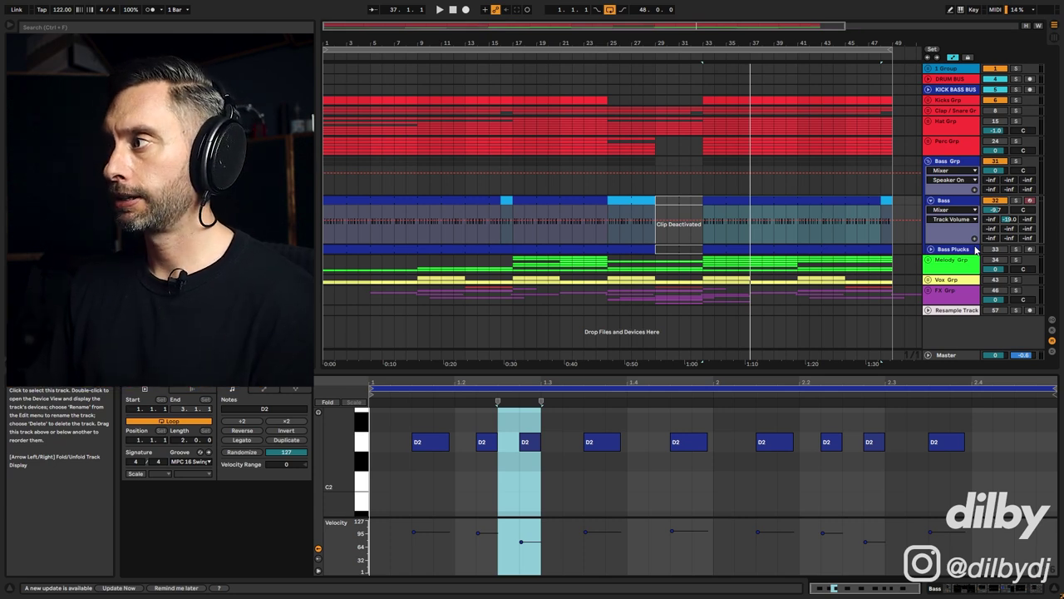
double_click(963, 207)
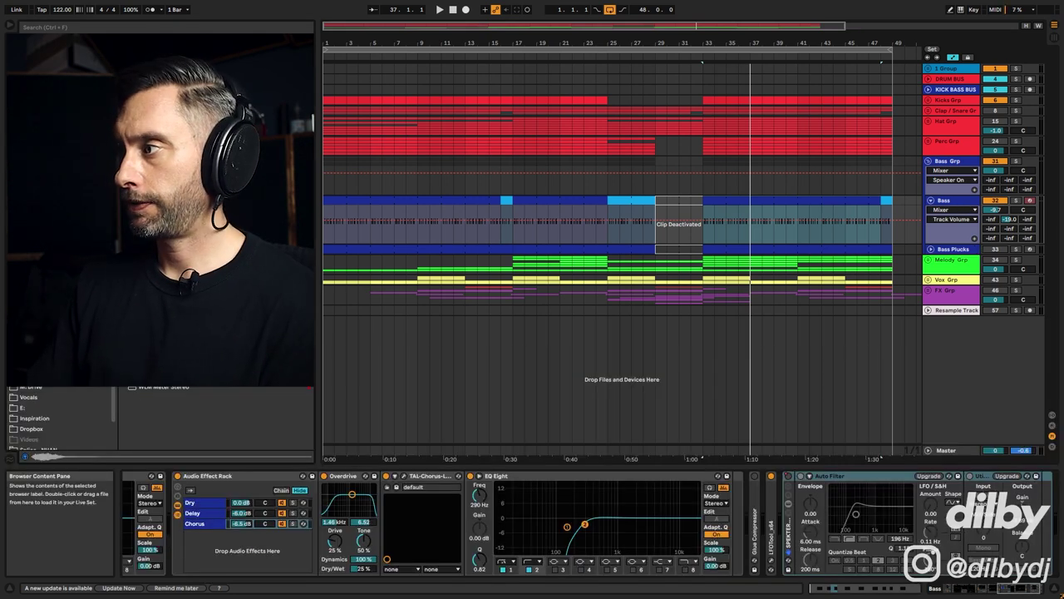
Check the kick and bass in mono with the Utility on the Master, and switch Mono back off.
left_click(945, 450)
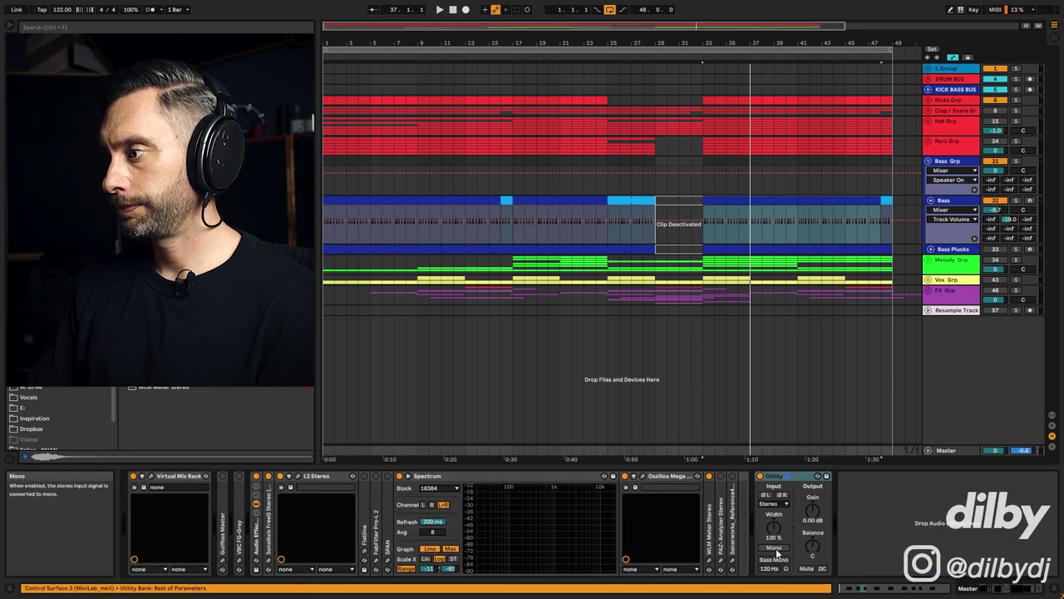
key("space")
left_click(775, 548)
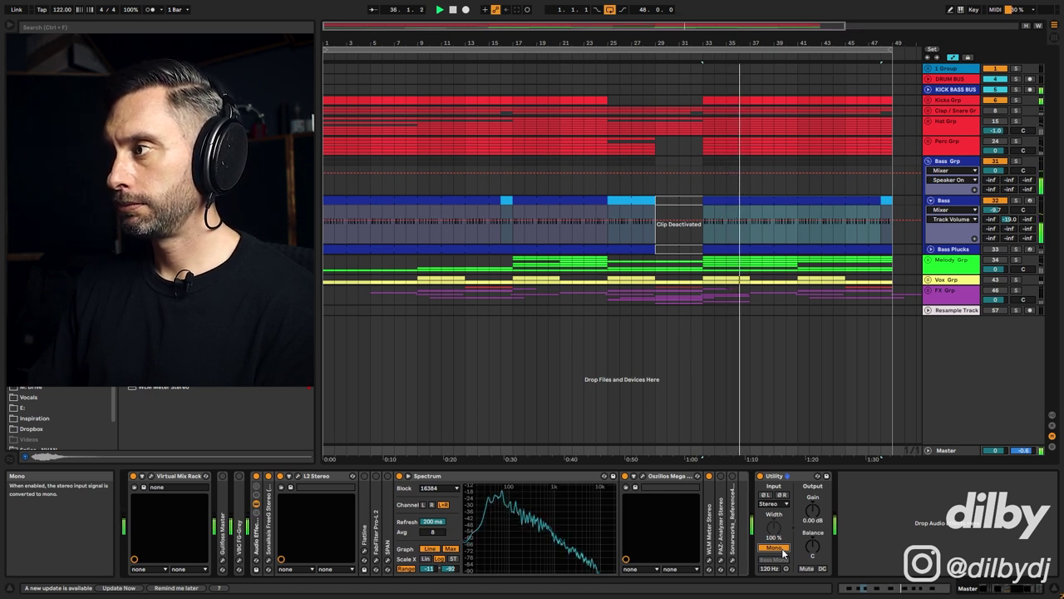
left_click(782, 550)
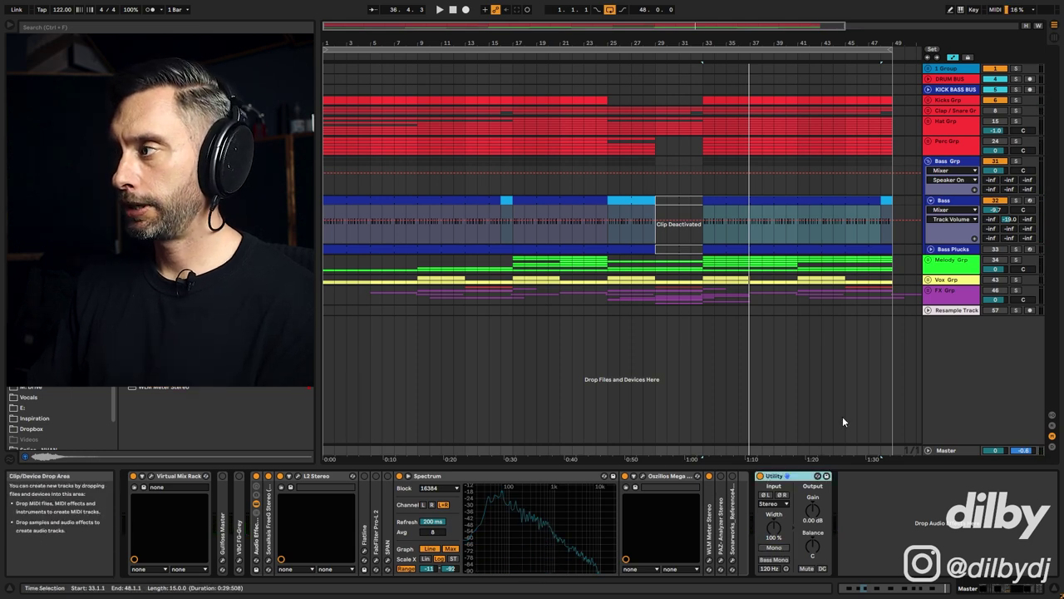
Examine the Bass clip's D2 note pattern, highlighting the first bar's notes and its last note at 1.4.3.
left_click(962, 202)
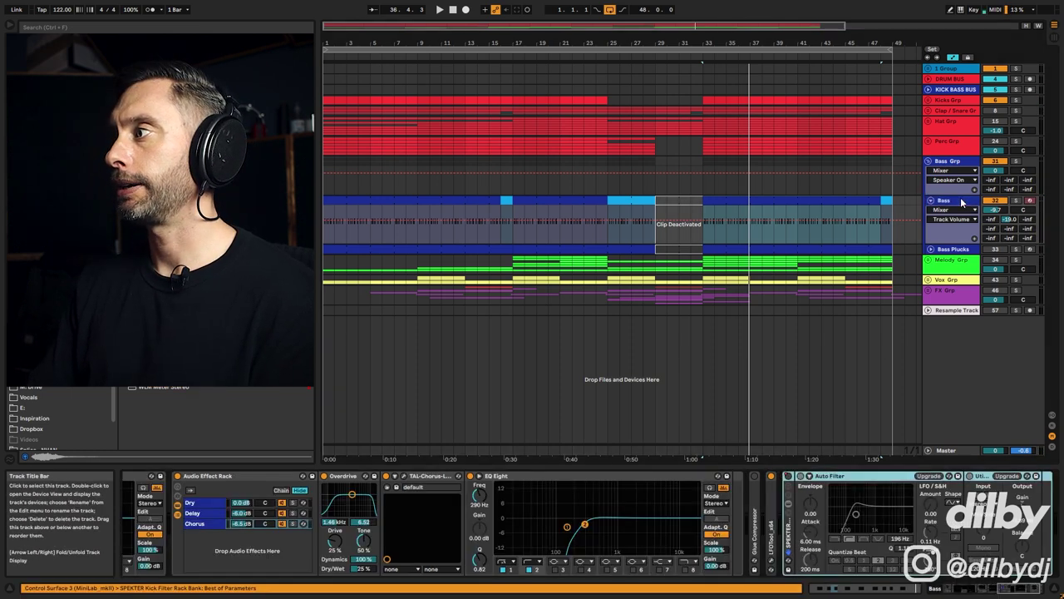
key("shift+Tab")
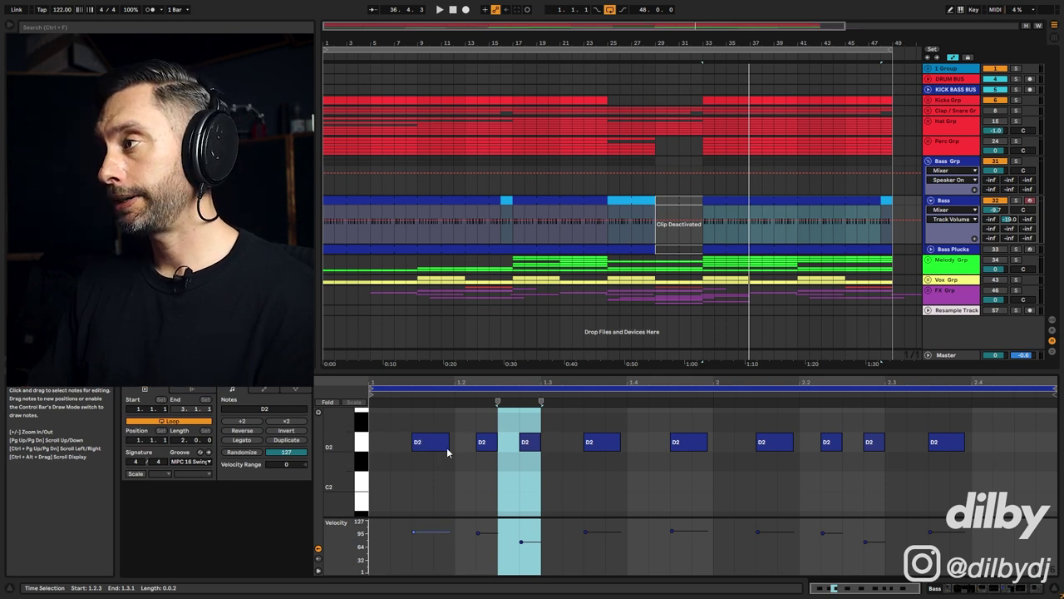
left_click_drag(448, 452, 715, 429)
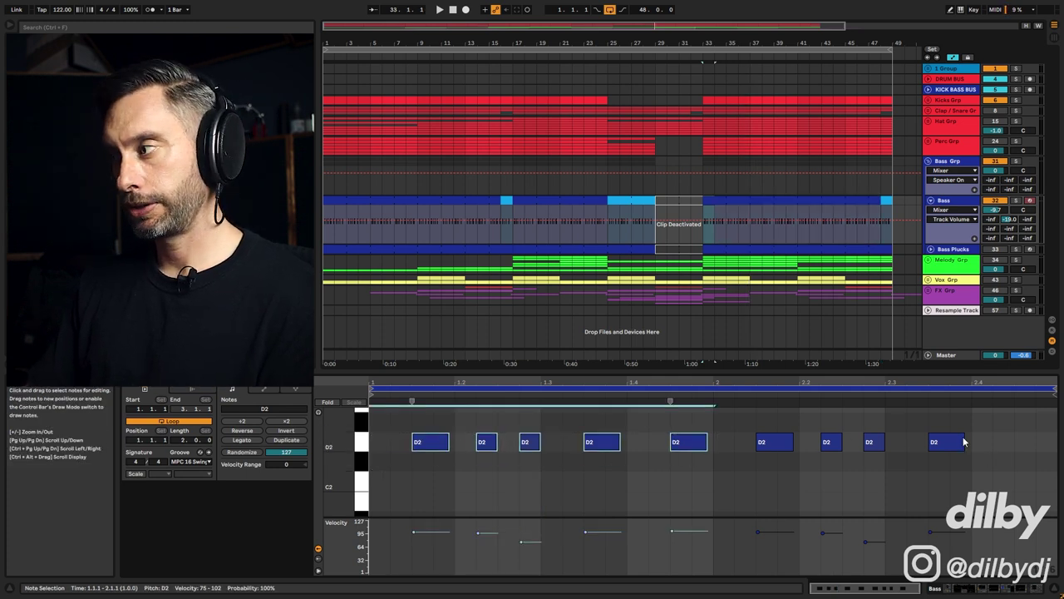
left_click(679, 445)
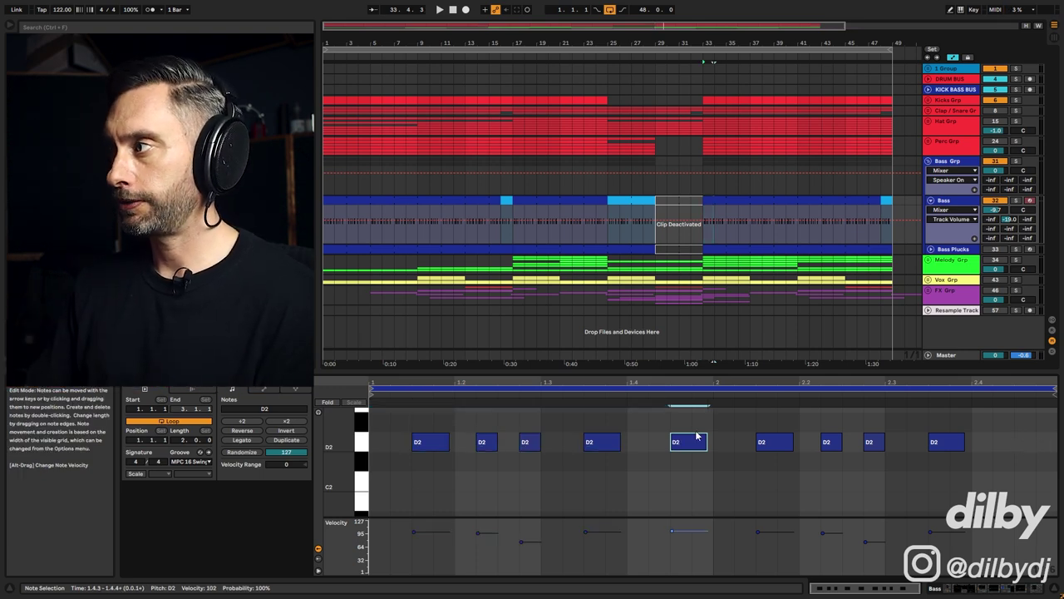
Audition the Bass track's Wavetable with Osc 2 switched off, and look through the processing devices that follow it.
key("shift+Tab")
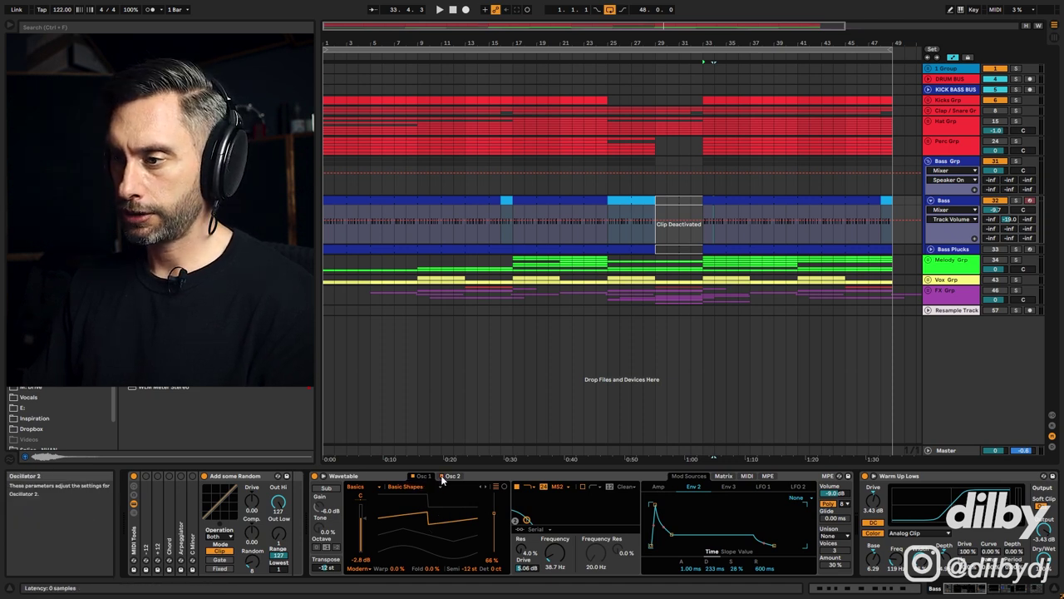
key("space")
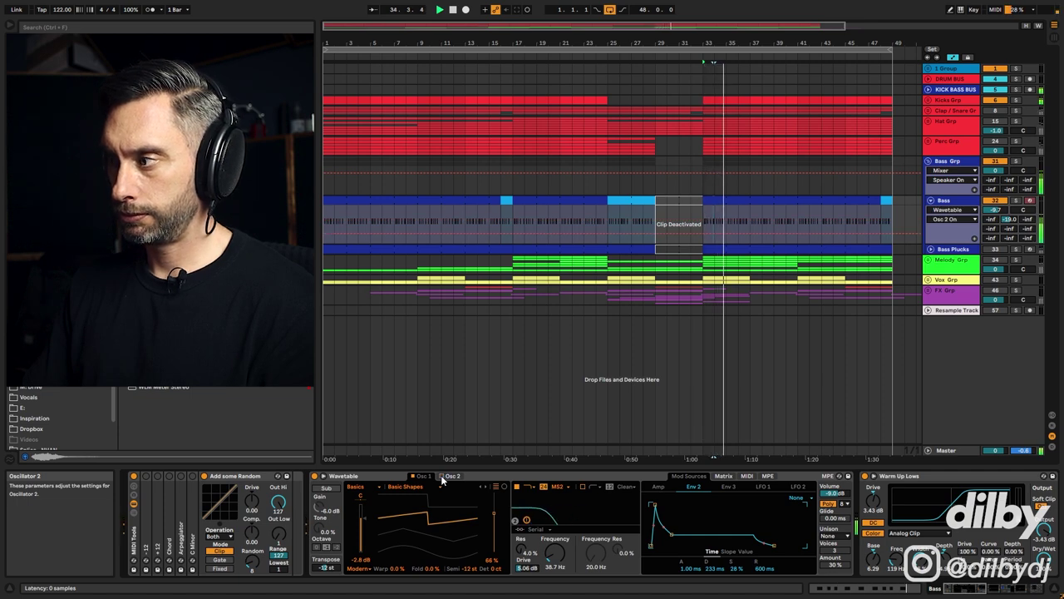
left_click(1019, 589)
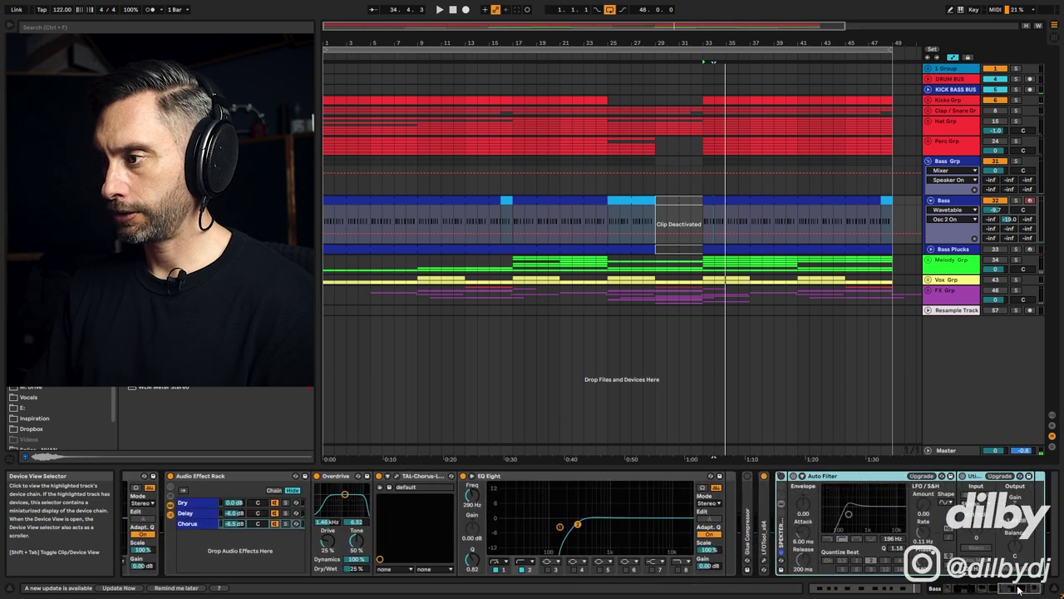
left_click_drag(1019, 589, 943, 590)
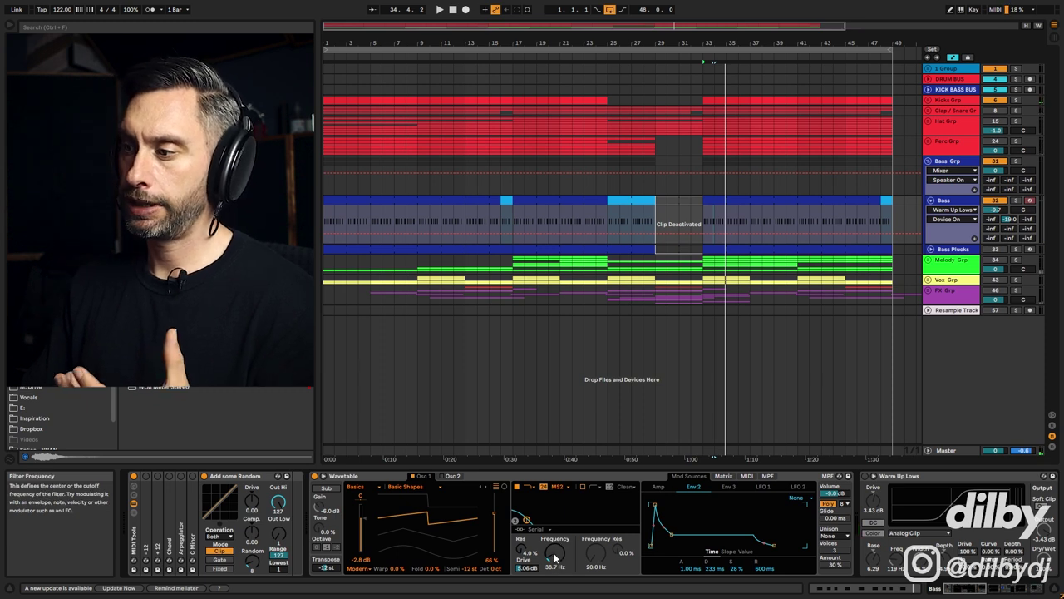
Examine Wavetable's modulation matrix for the Env 2 amount on Filter 1 Freq, and show the Env 2 envelope.
left_click(722, 477)
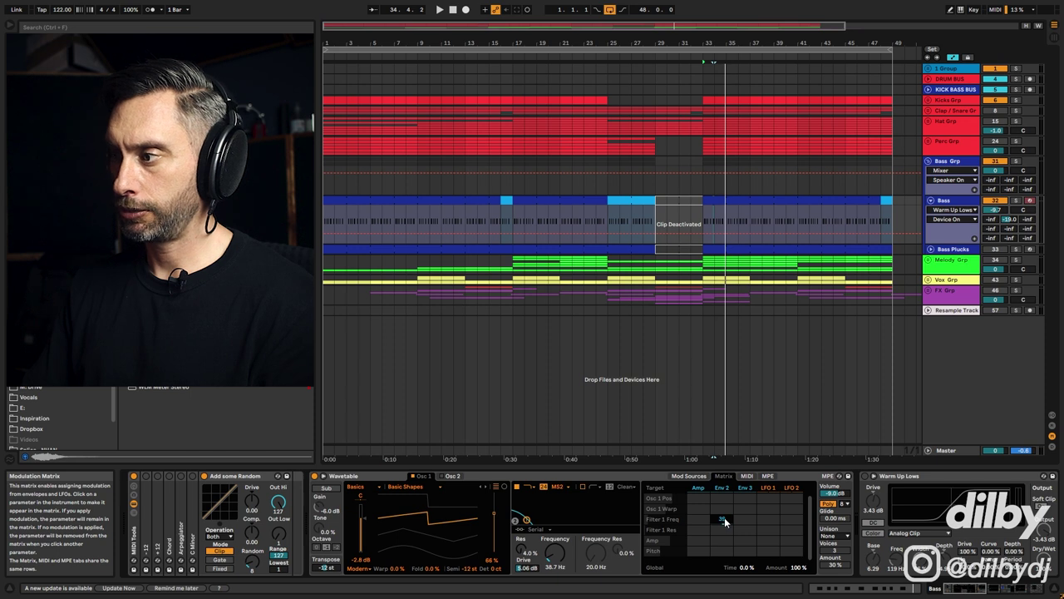
left_click(716, 520)
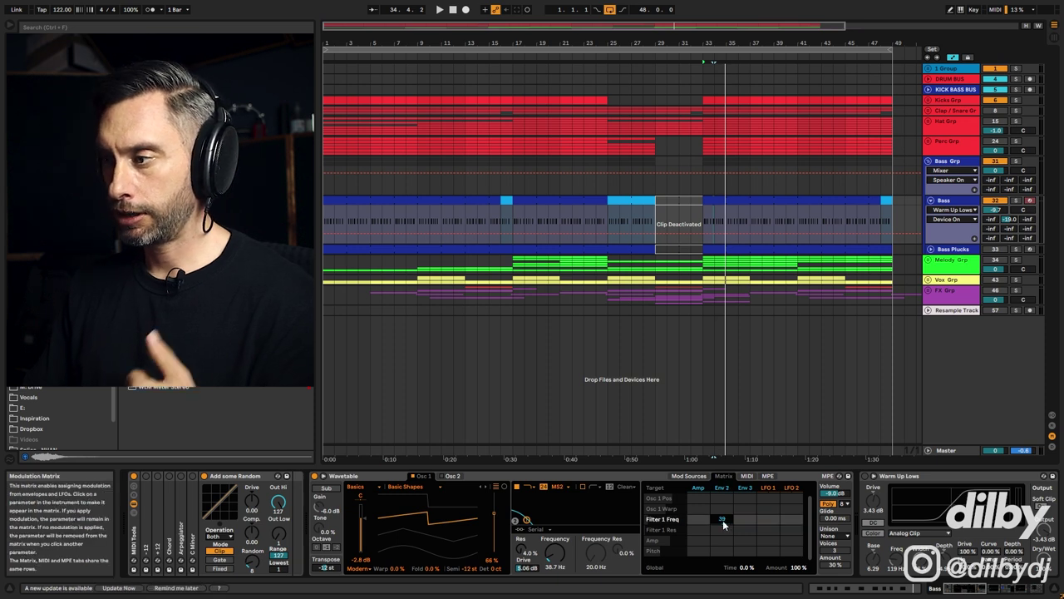
left_click(722, 488)
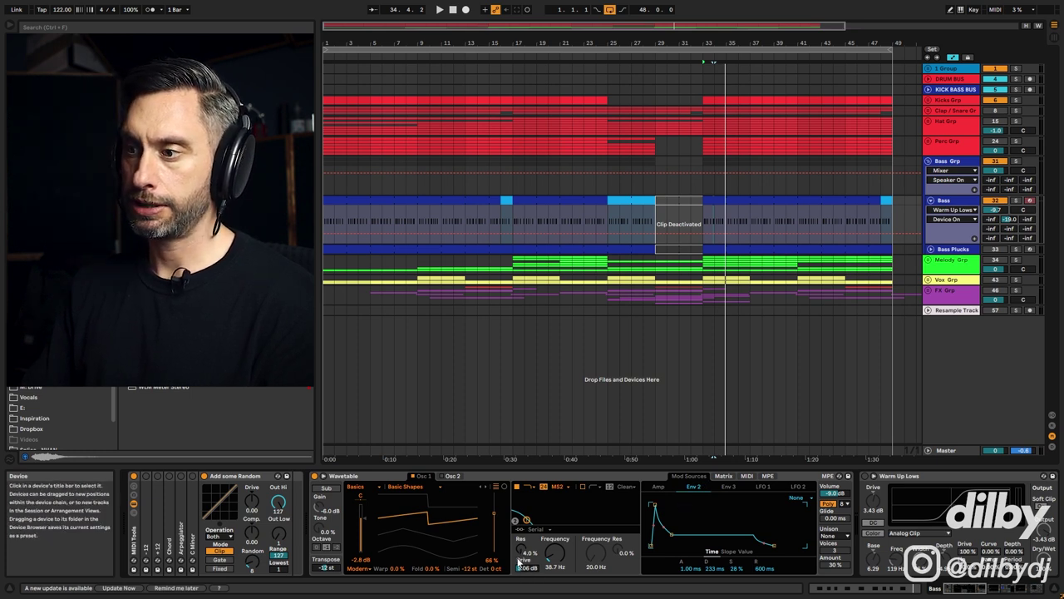
Audition Wavetable's Osc 2 with Osc 1 switched off, and compare the transpose and Warp settings of both oscillators.
left_click(447, 479)
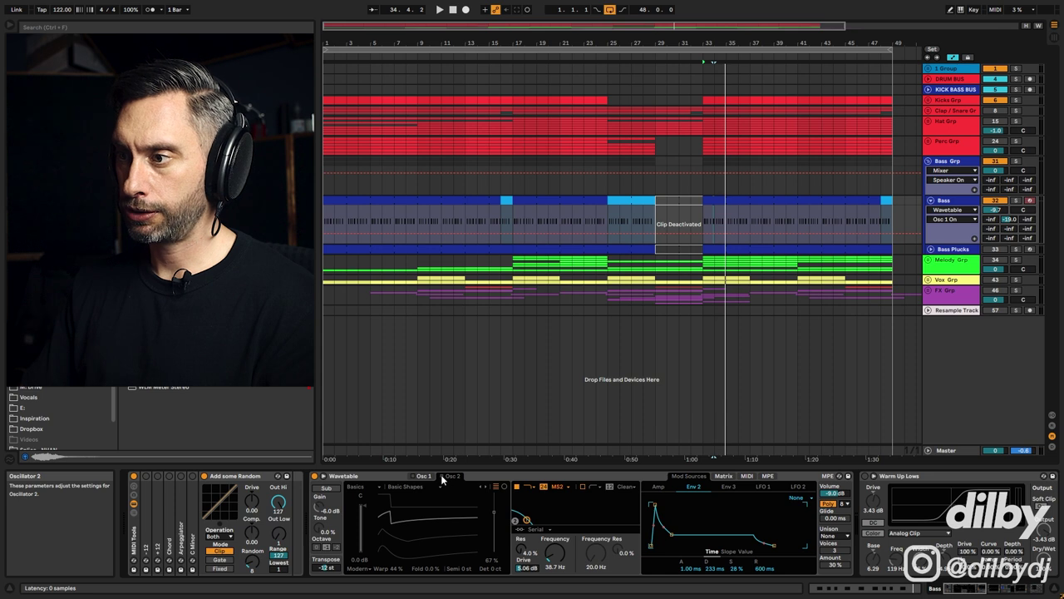
left_click(442, 476)
key("space")
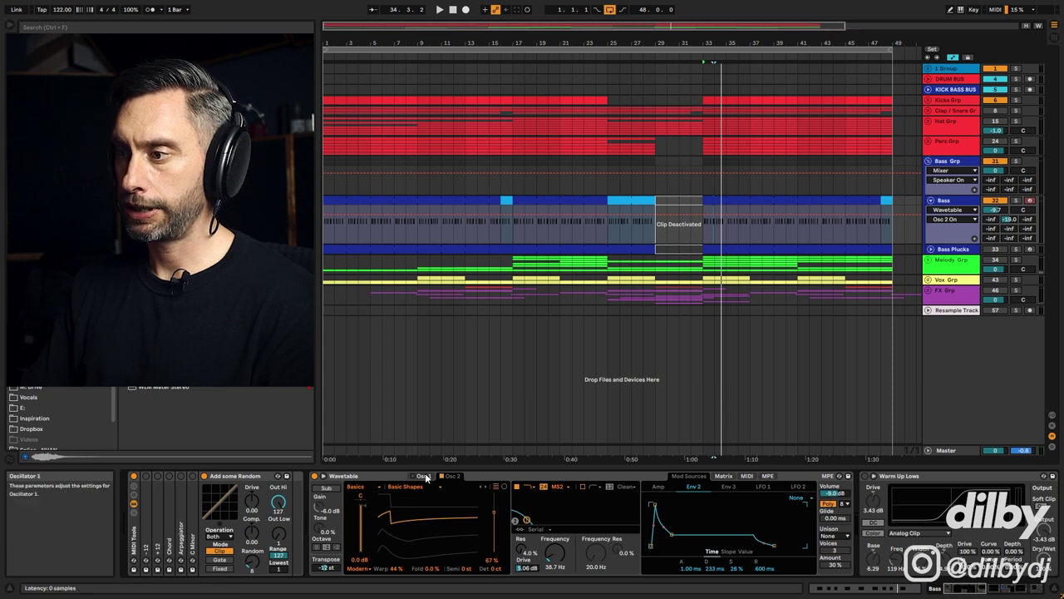
left_click_drag(469, 573, 472, 580)
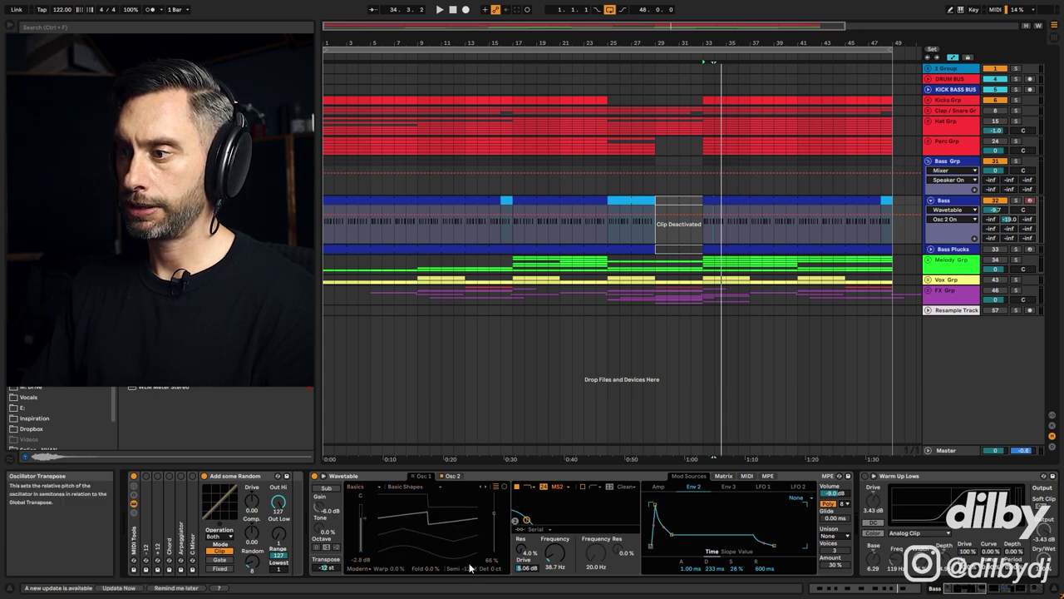
left_click(423, 476)
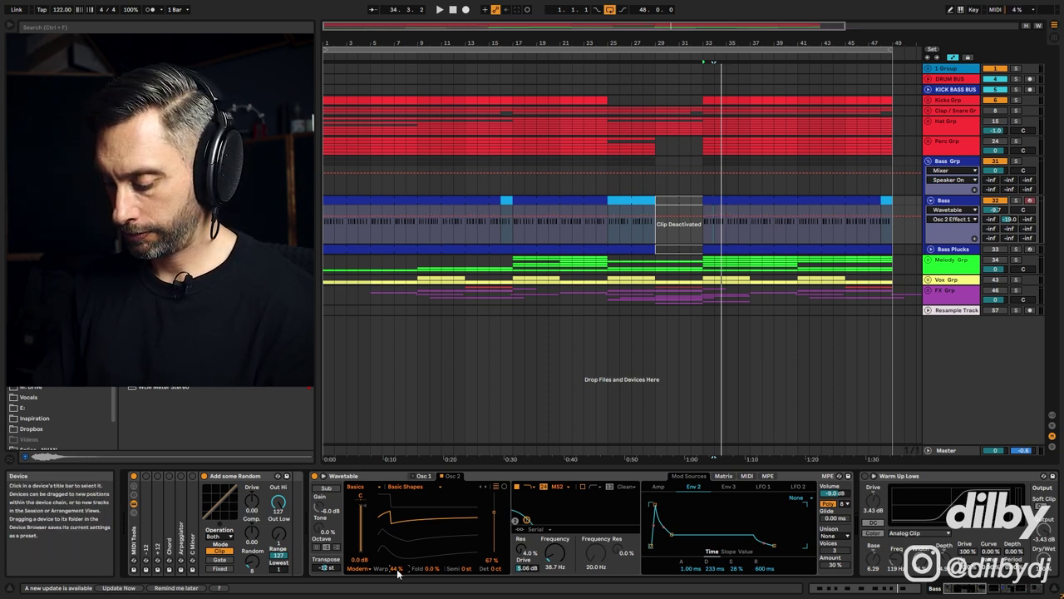
Try Osc 2's Warp at 0% while the bass plays, and undo the change.
left_click_drag(397, 572, 397, 592)
key("space")
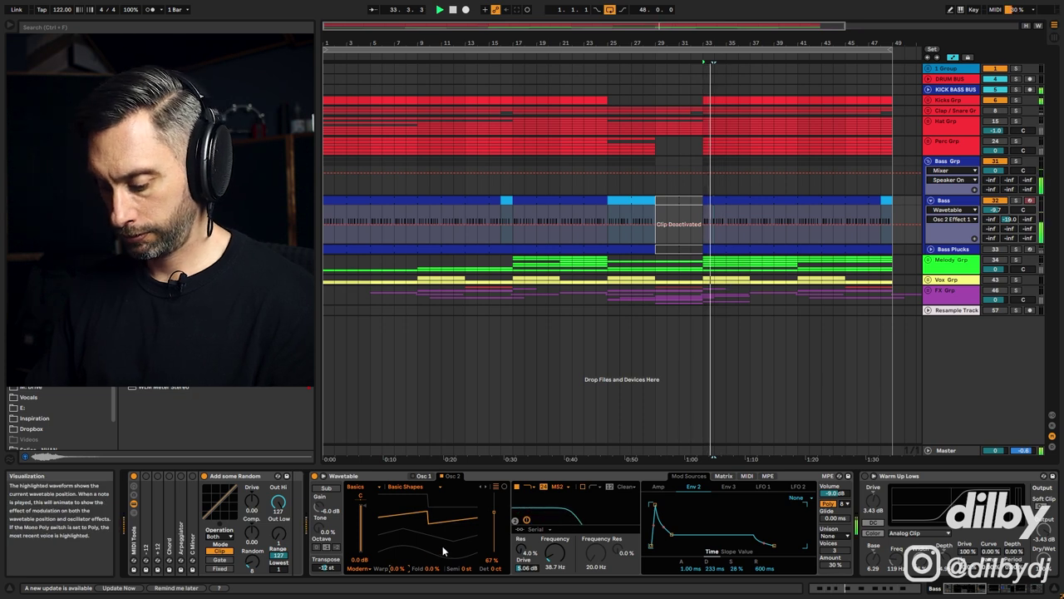
key("ctrl+z")
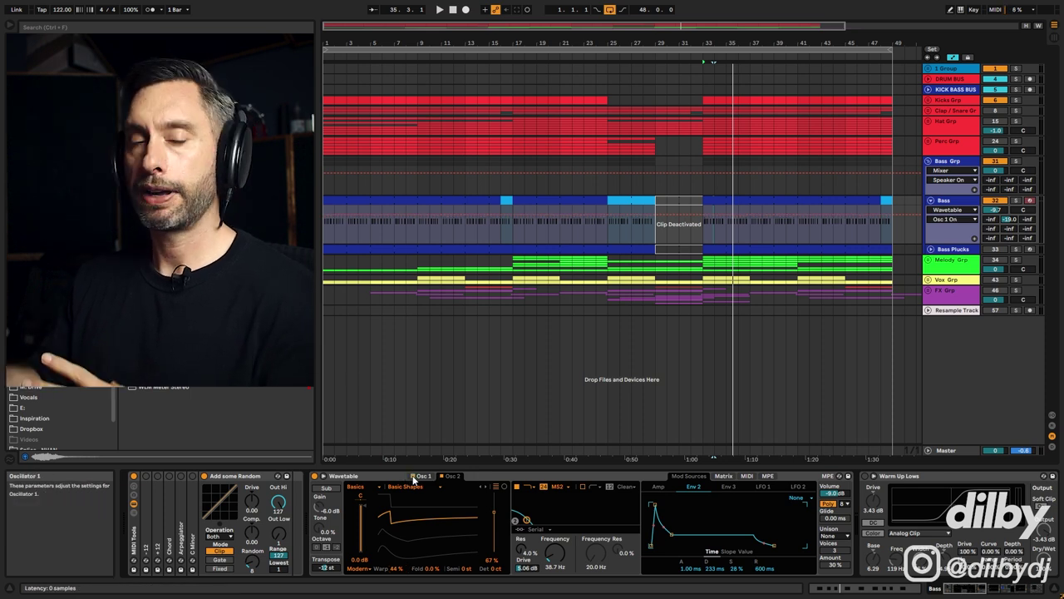
Audition both oscillators together, and show Wavetable's MIDI modulation assignments alongside the Bass clip's note velocities.
key("space")
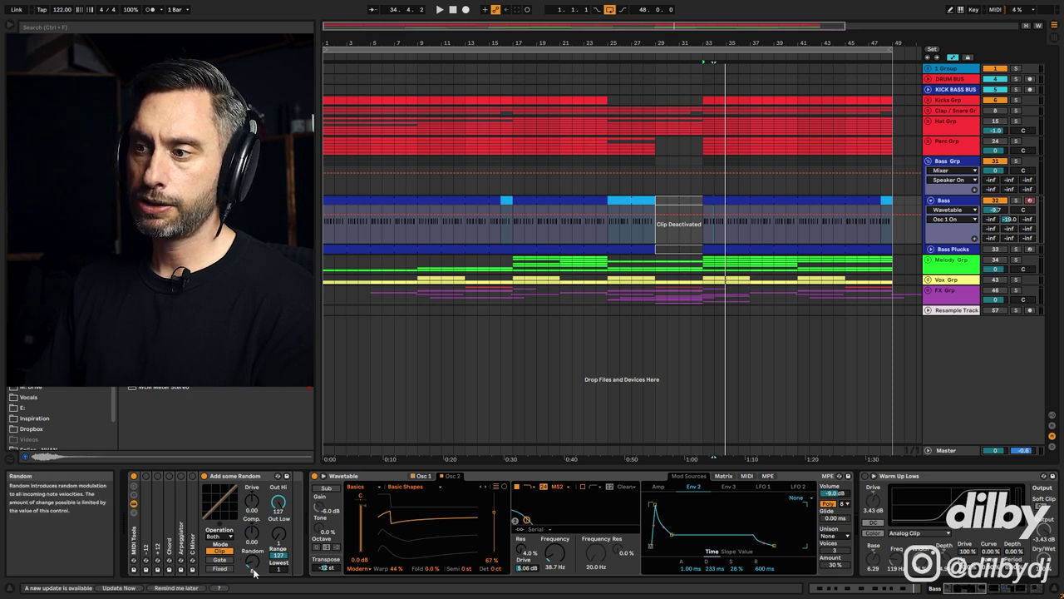
left_click(748, 476)
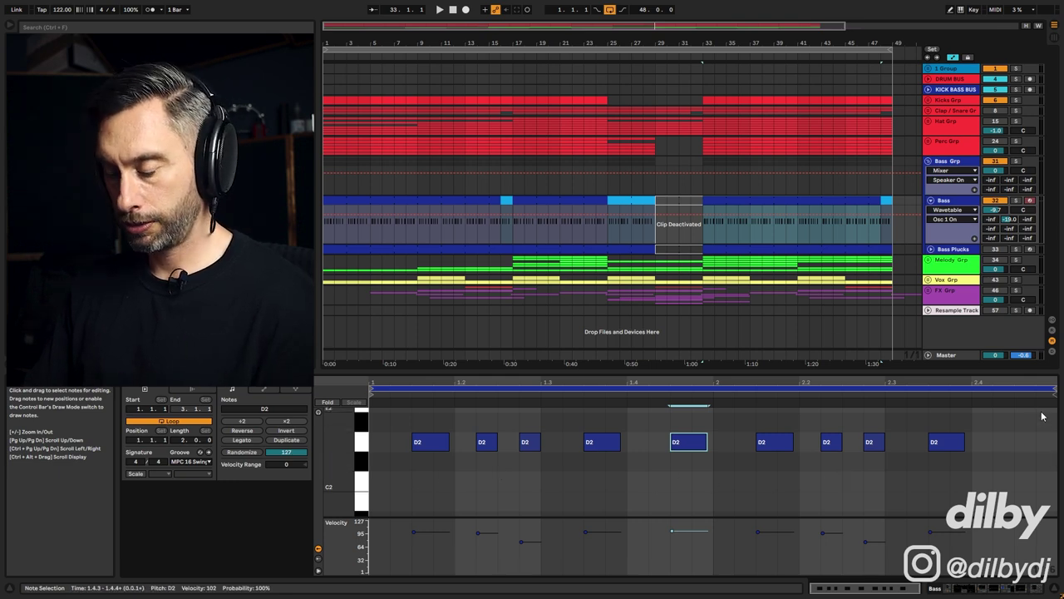
key("shift+Tab")
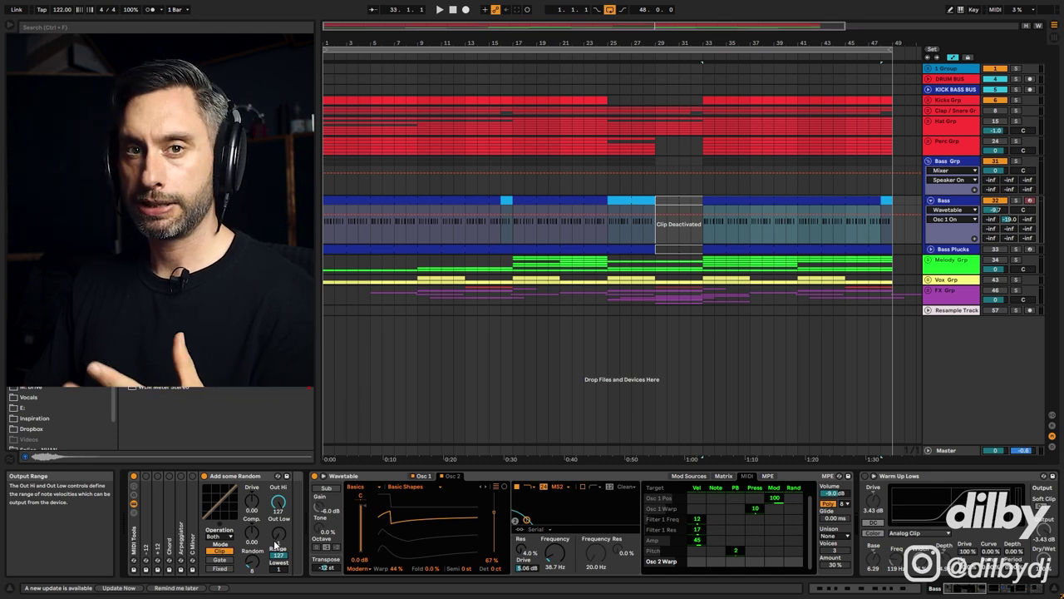
Show Warm Up Lows and EQ Eight in the Bass device chain, and audition the bass from bar 33.
left_click(971, 590)
key("space")
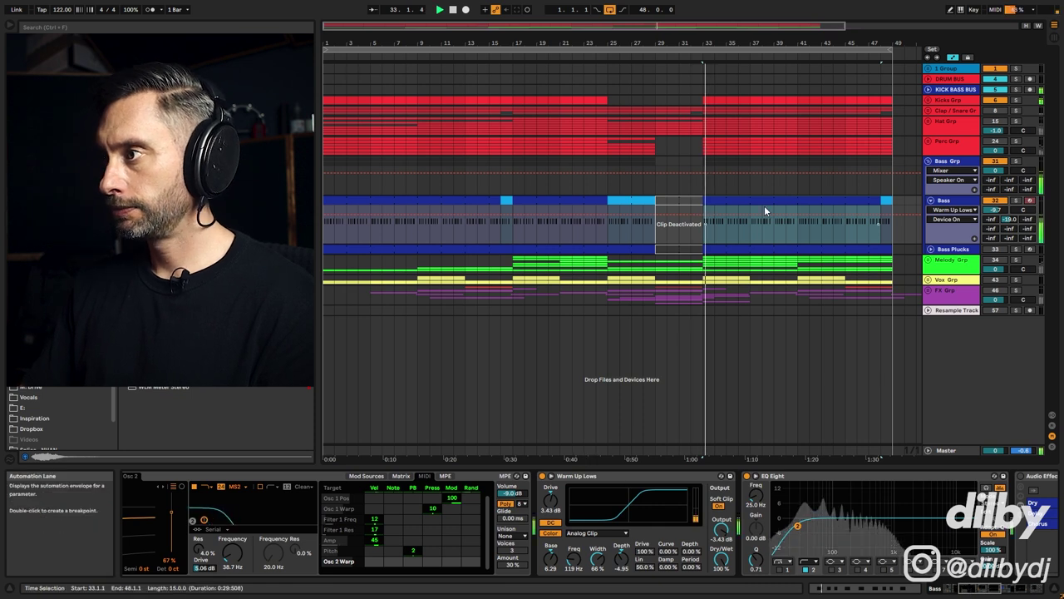
Compare the bass with Warm Up Lows switched off and on, and bring the Audio Effect Rack's chains into view.
left_click(543, 477)
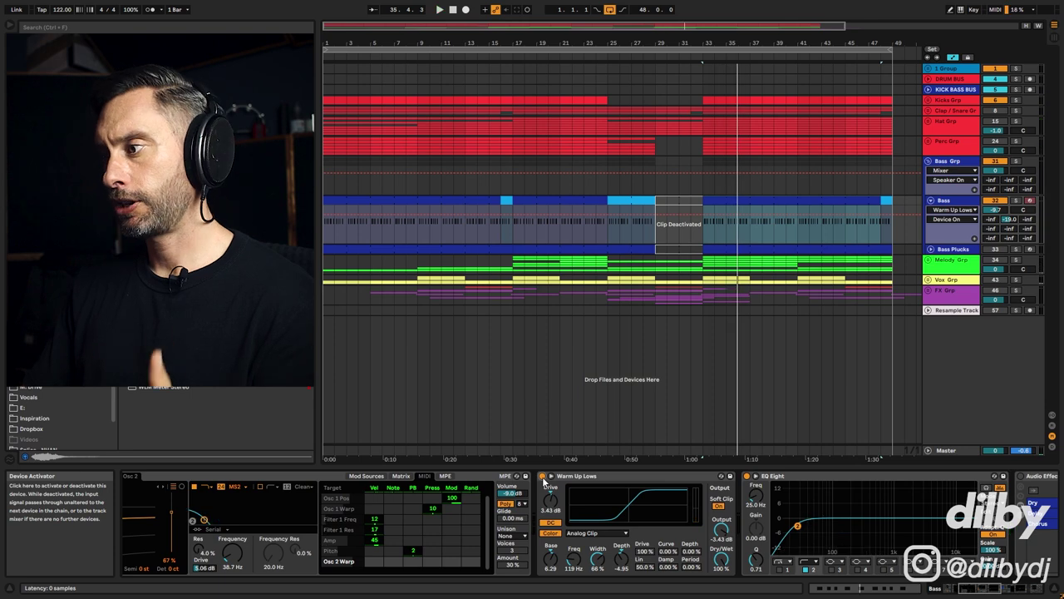
scroll(539, 519, "down", 5)
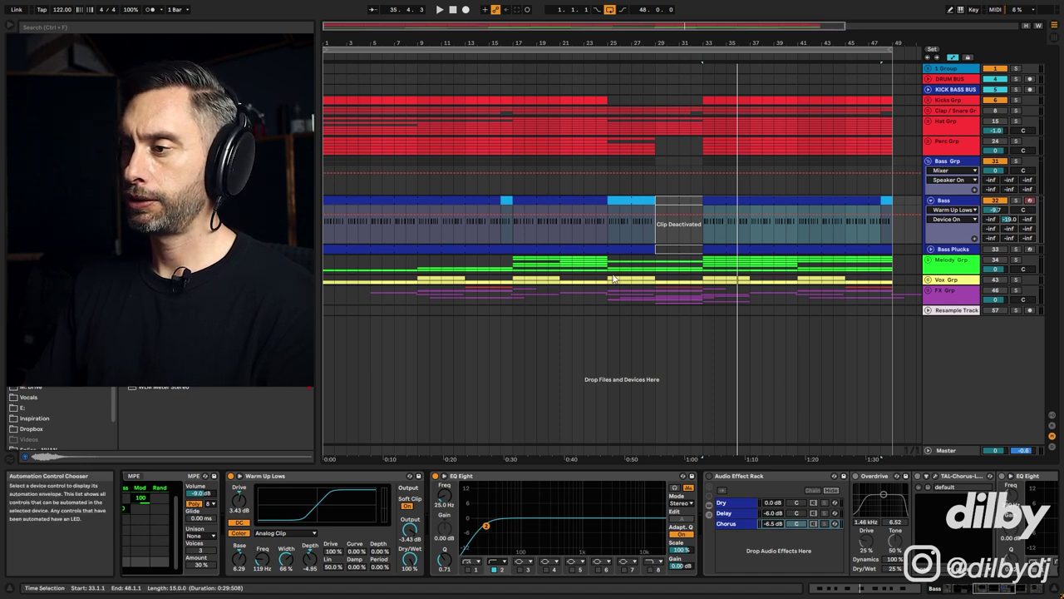
left_click(1005, 591)
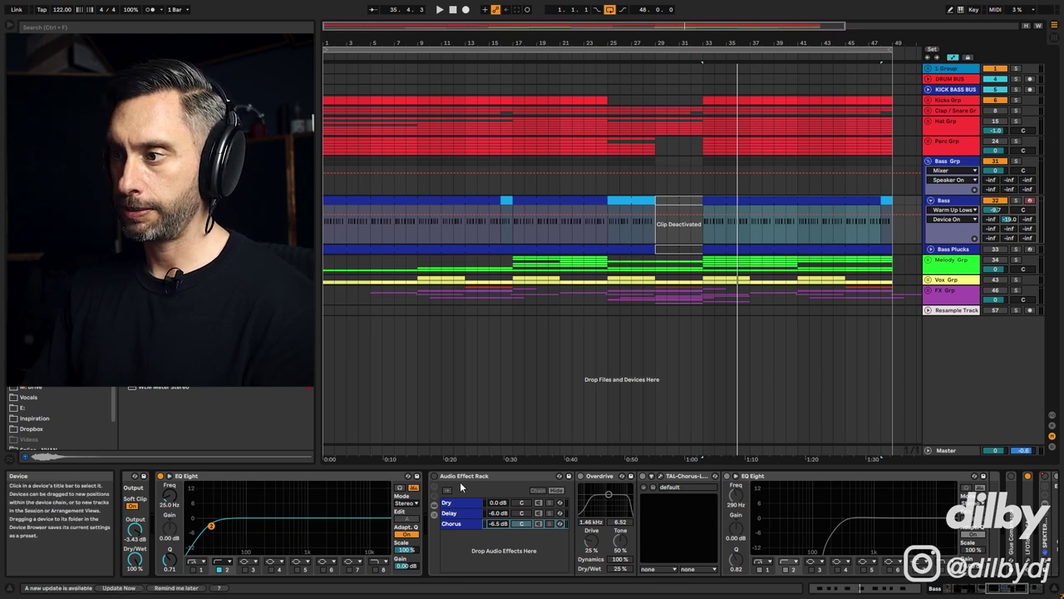
Switch on the Bass's Audio Effect Rack with only its Dry chain active, and audition it from bar 33.
left_click(473, 507)
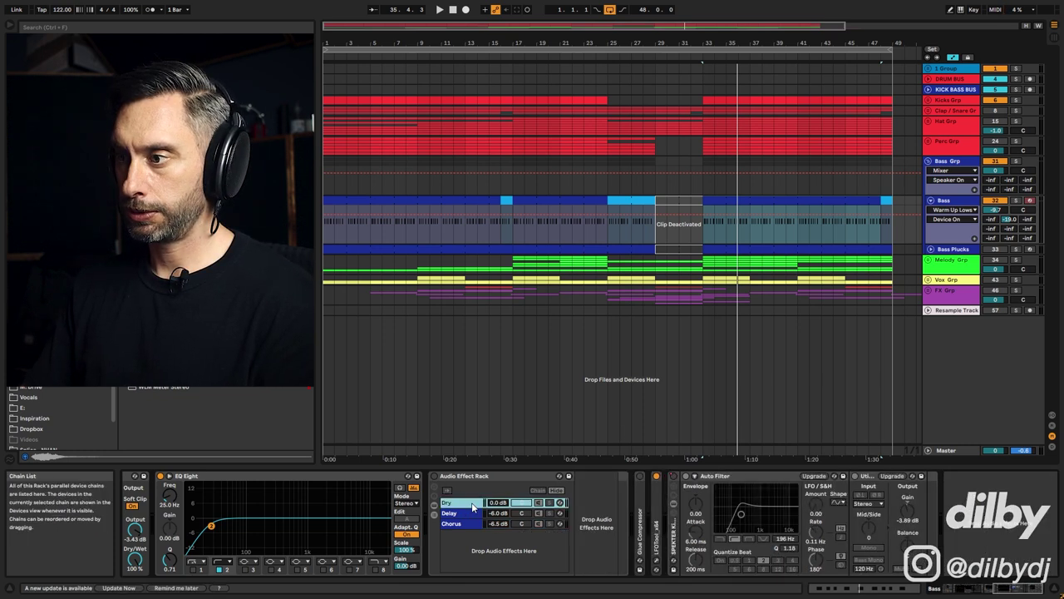
left_click(536, 522)
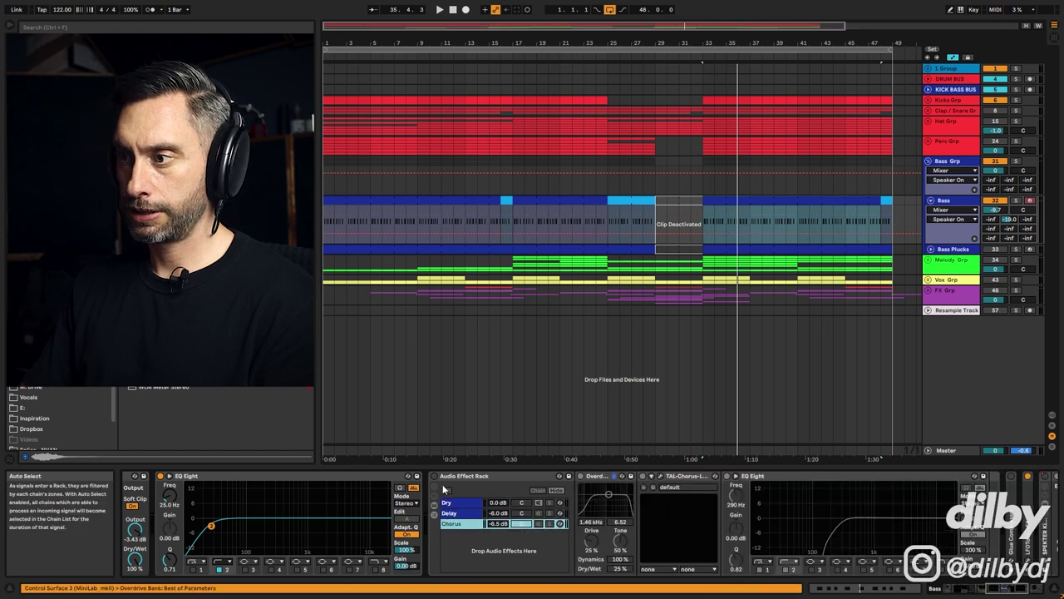
left_click(499, 502)
key("space")
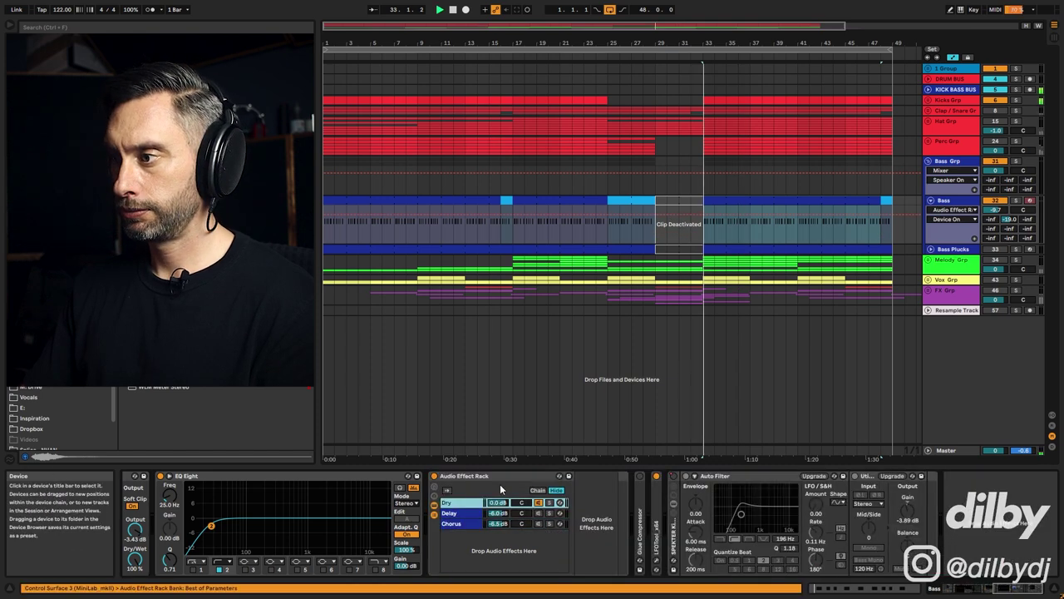
Show the Delay and SIDE CHAIN devices in the rack's Delay chain, and compare them with the Dry chain's contents.
left_click(464, 515)
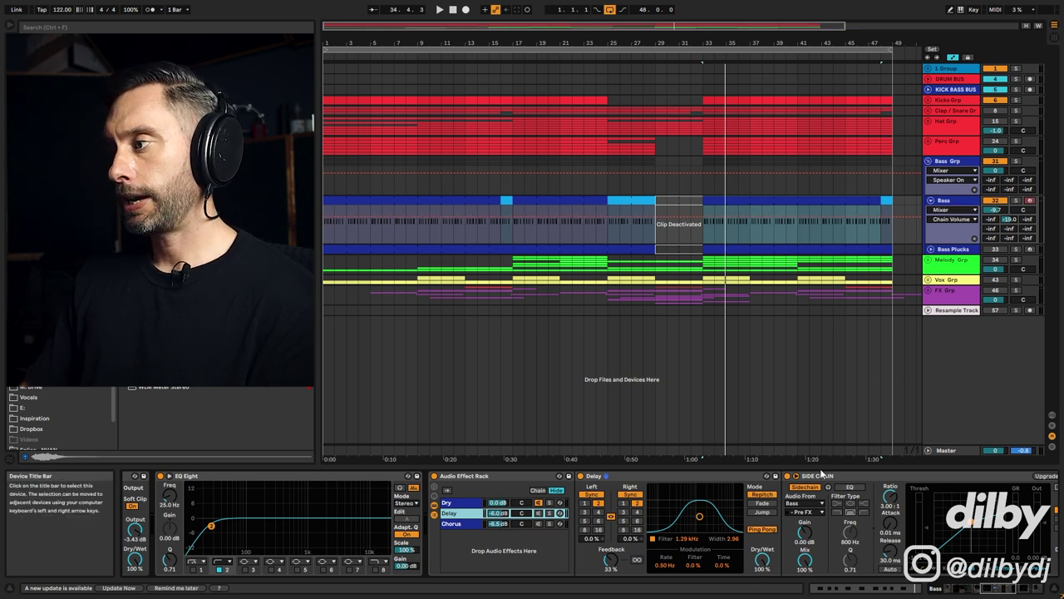
left_click(826, 481)
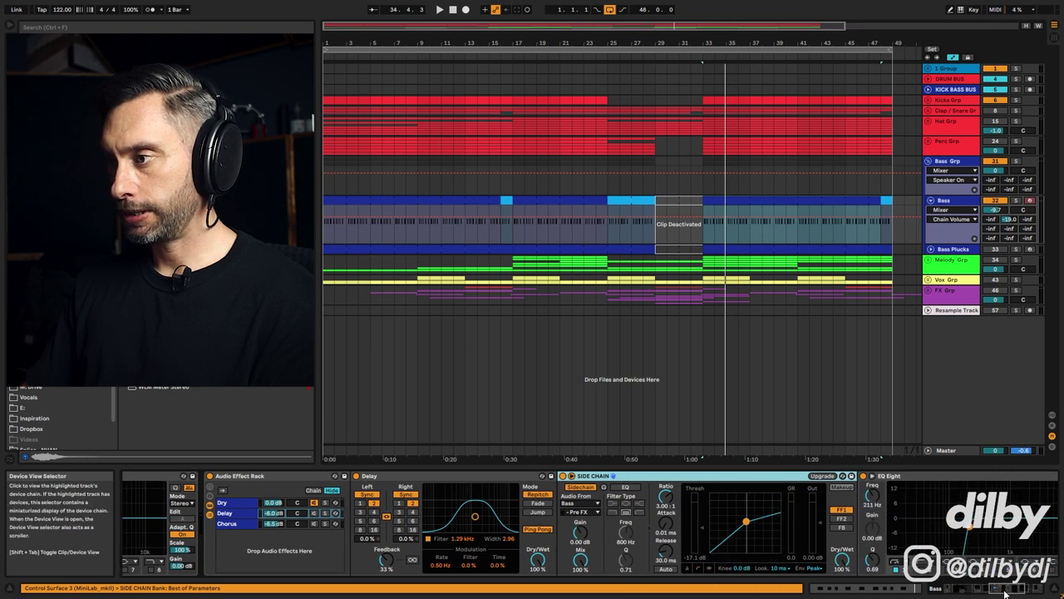
left_click(238, 504)
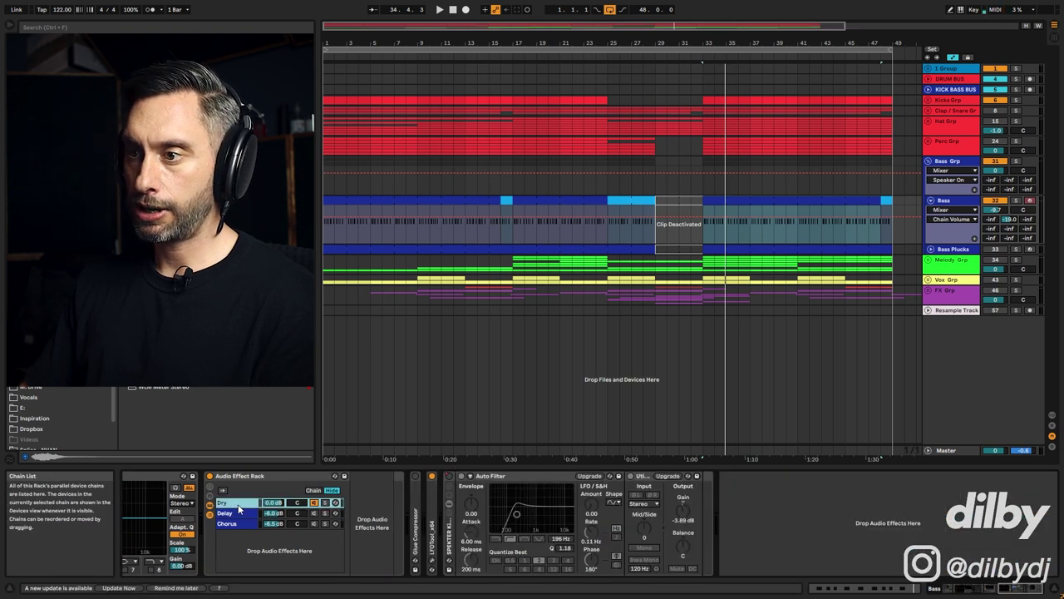
Activate the rack's Delay chain and audition it with the Dry chain muted and switched back on.
left_click(241, 513)
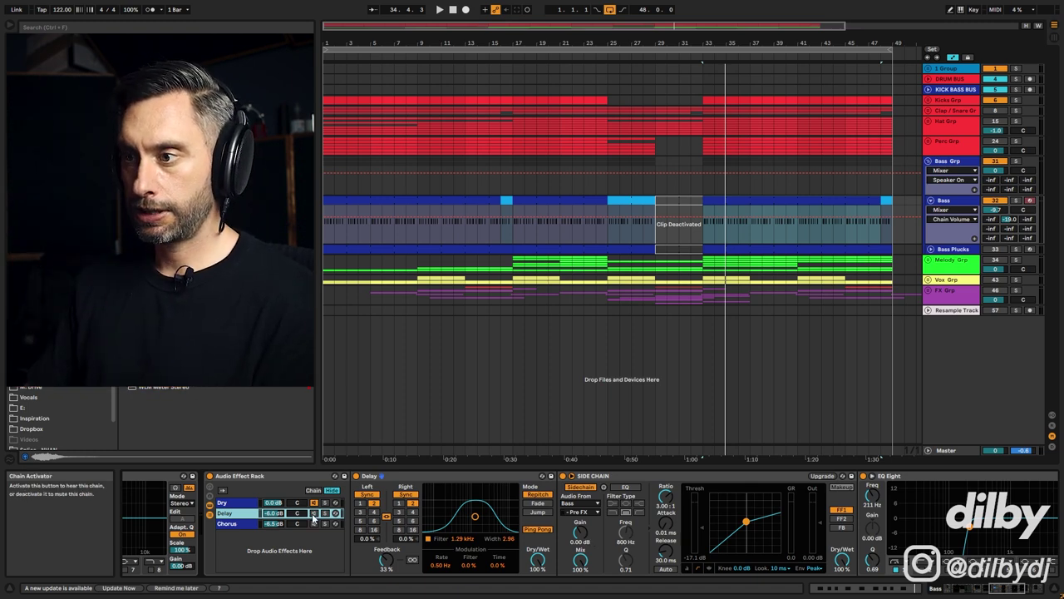
key("space")
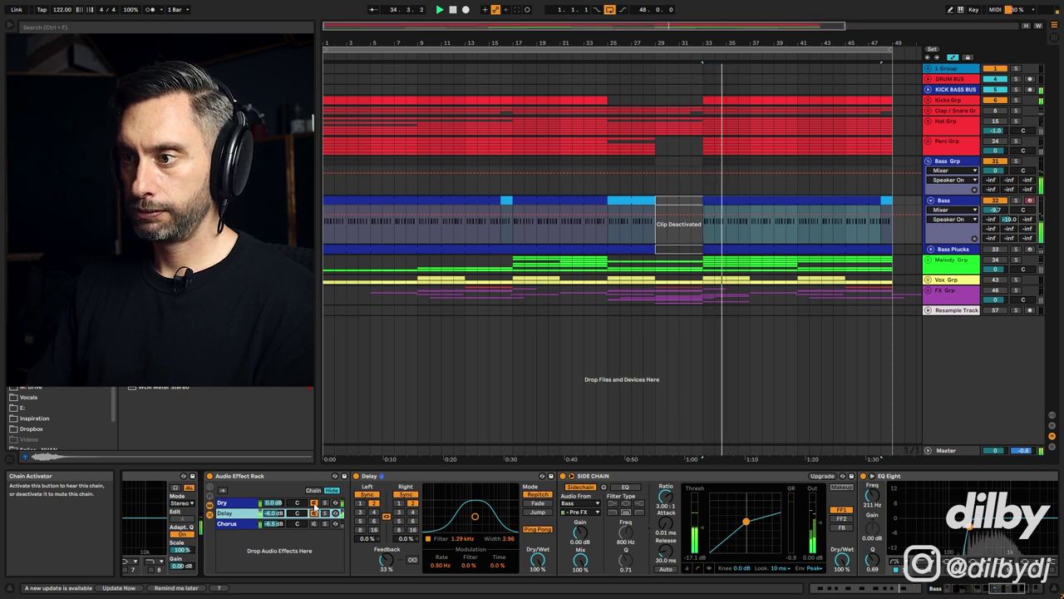
left_click(315, 504)
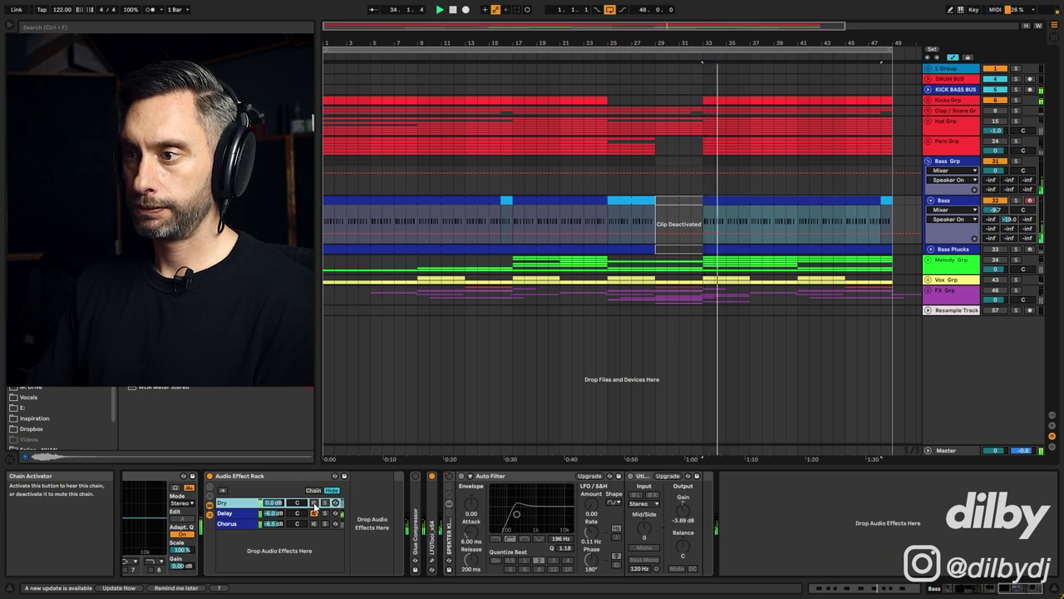
left_click(315, 503)
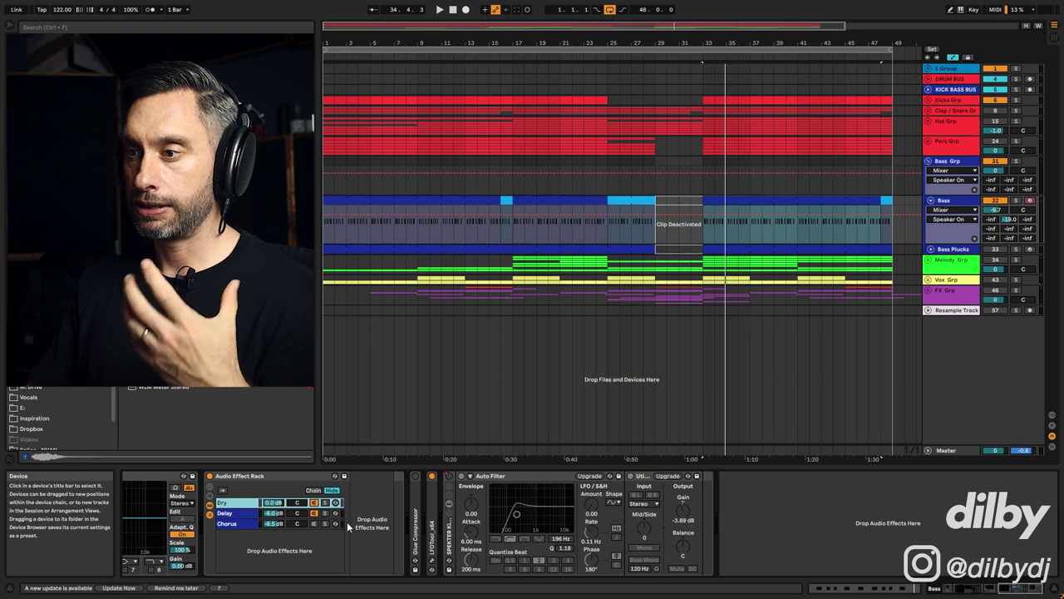
Examine the Delay chain's EQ Eight and the Chorus chain's devices, including the TAL-Chorus-LX dry/wet and stereo width settings.
left_click(226, 513)
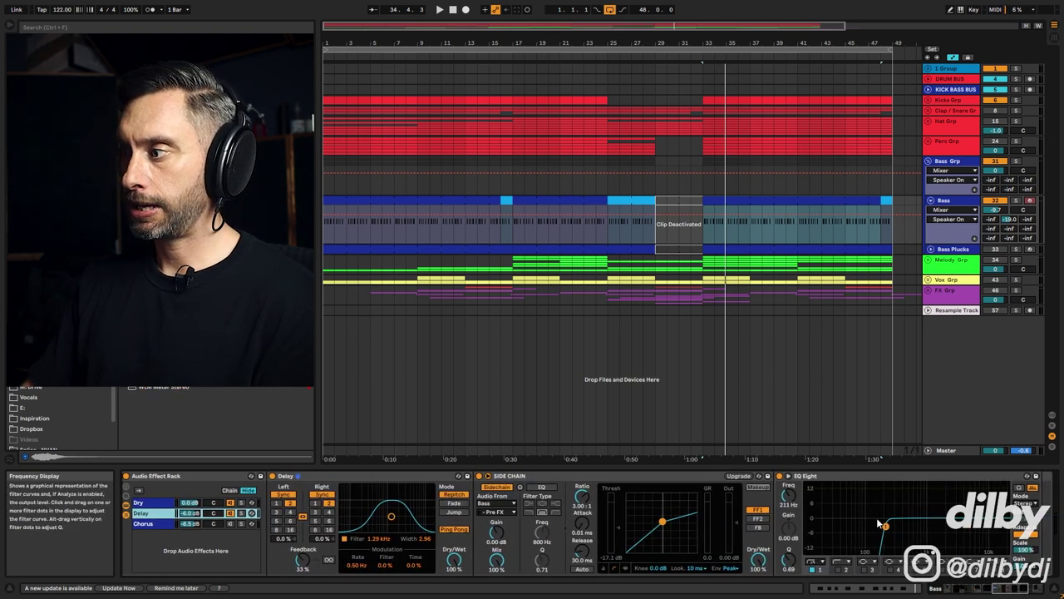
left_click(150, 524)
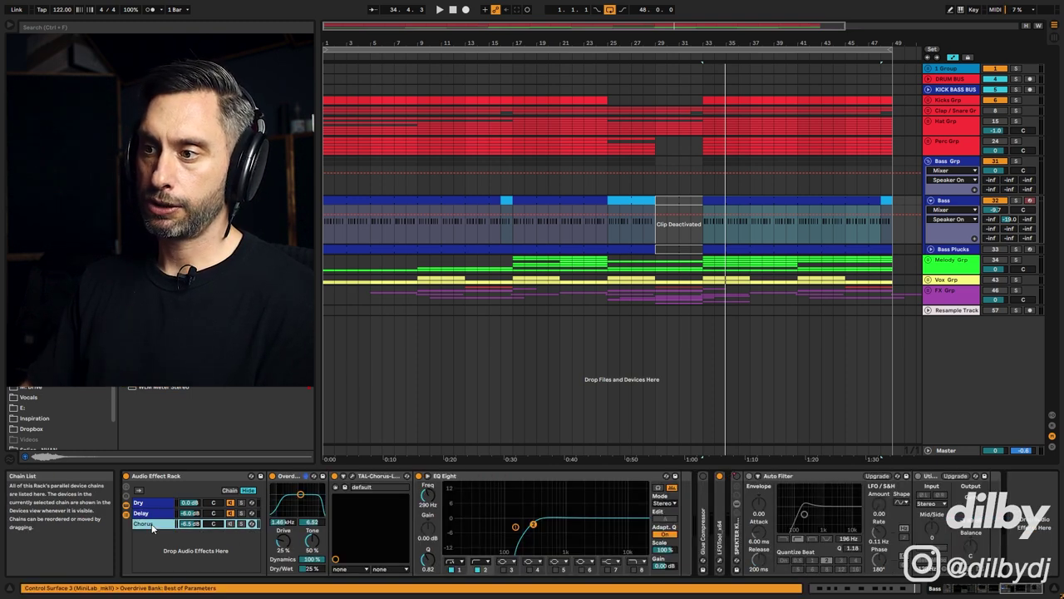
left_click(353, 480)
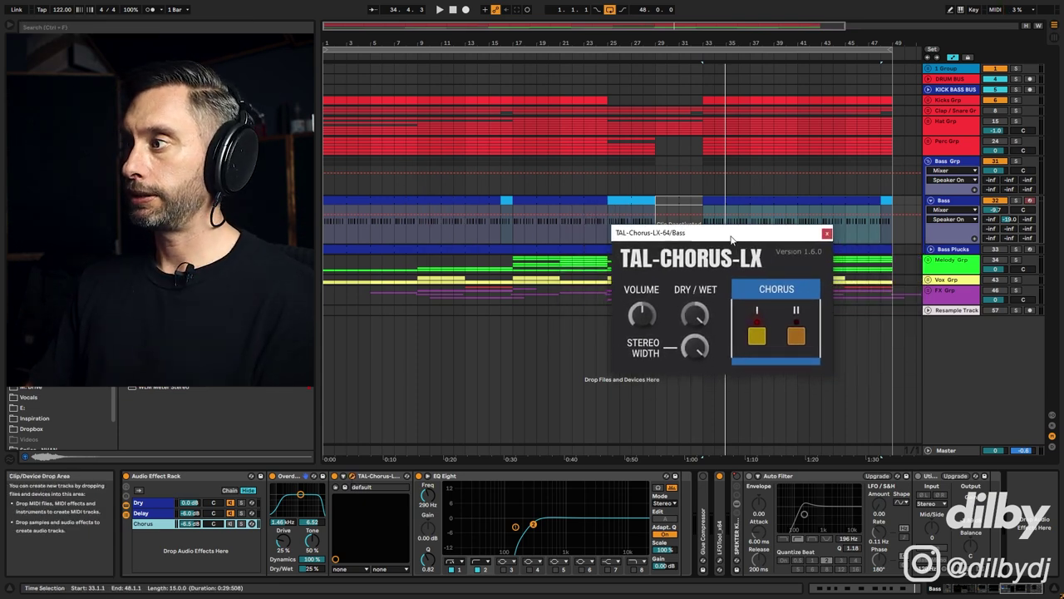
left_click(827, 234)
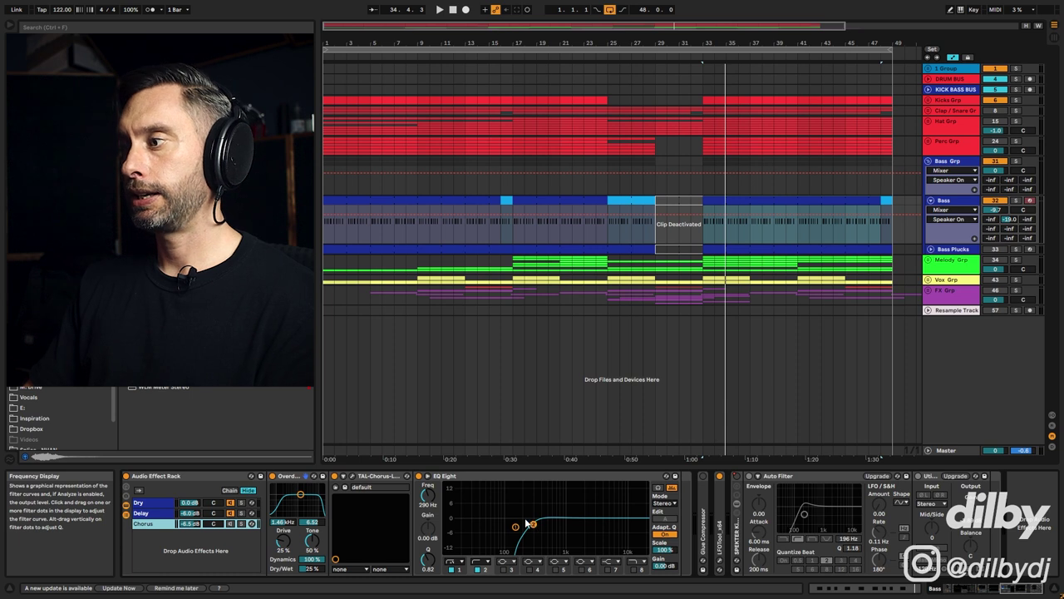
left_click(345, 486)
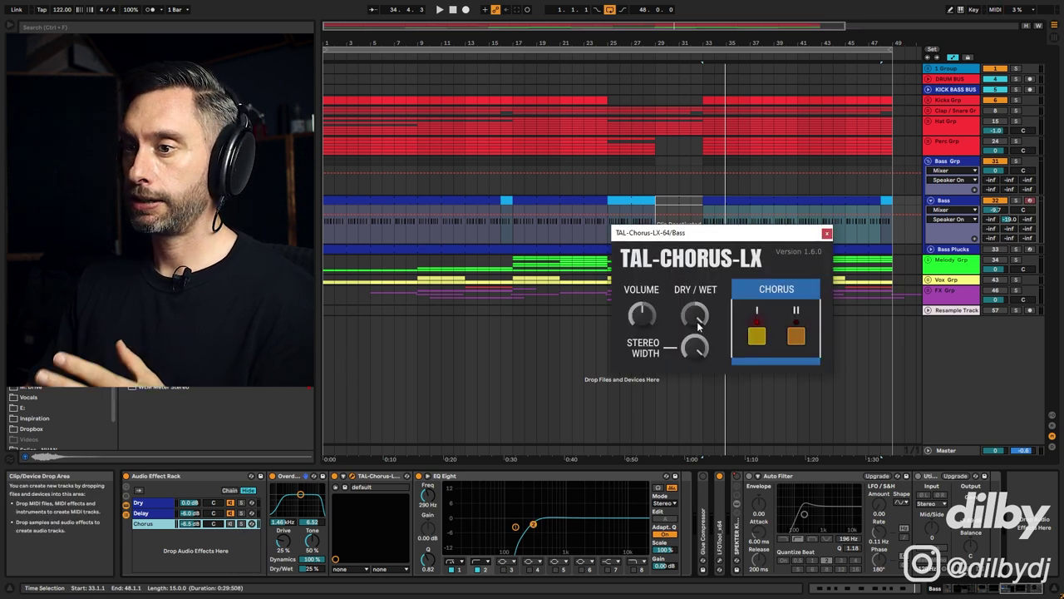
left_click(827, 234)
Solo the rack's Chorus chain and audition it with Overdrive switched off and on.
left_click(241, 524)
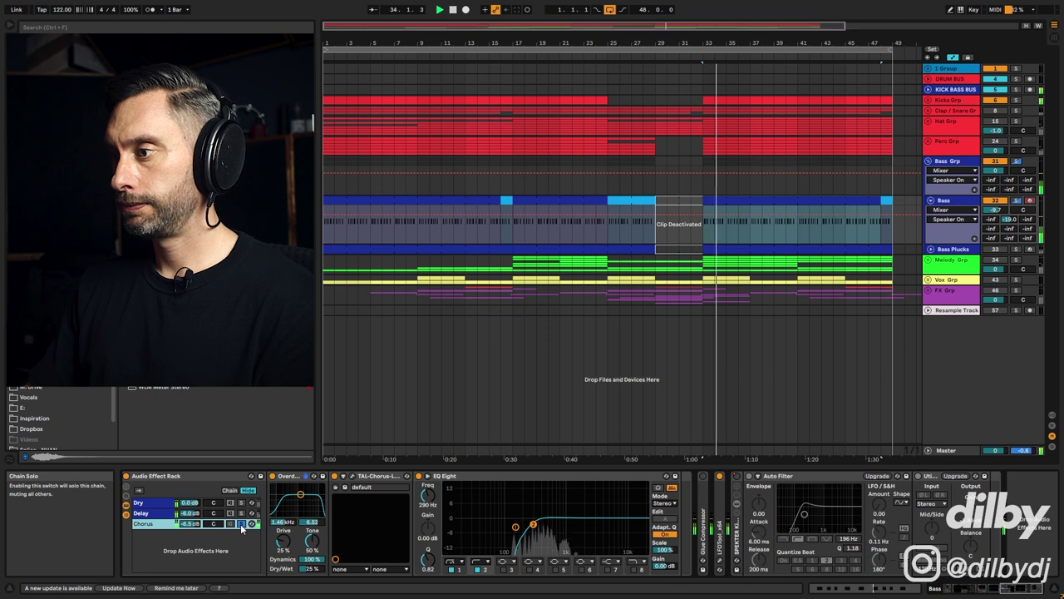
left_click(273, 477)
key("space")
key("space")
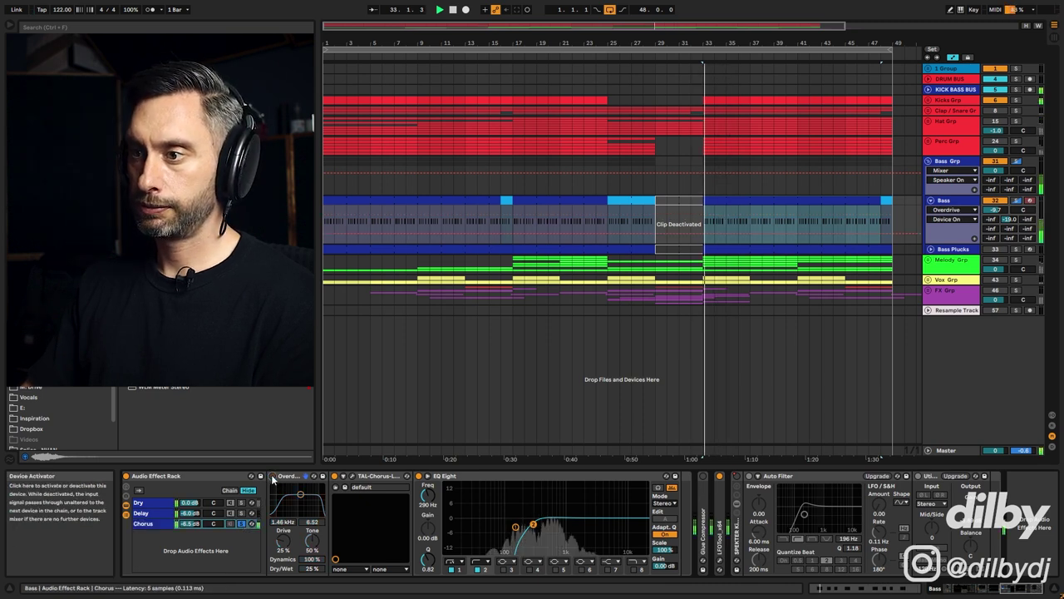
left_click(273, 477)
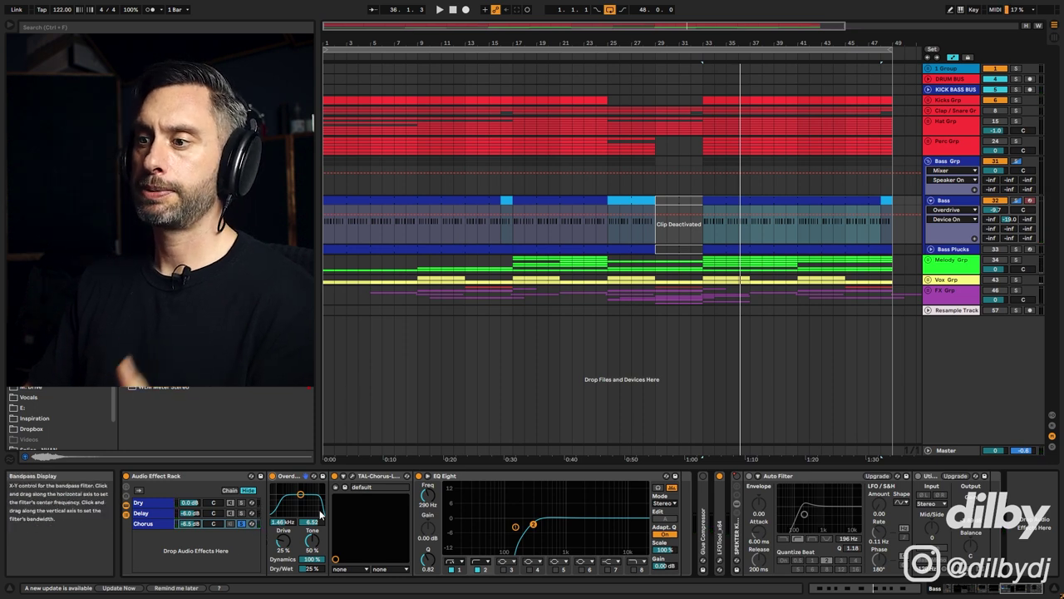
Audition the Dry, Delay and Chorus chains together with the Chorus solo off, and show LFOTool's curve on the Bass.
left_click(242, 524)
key("space")
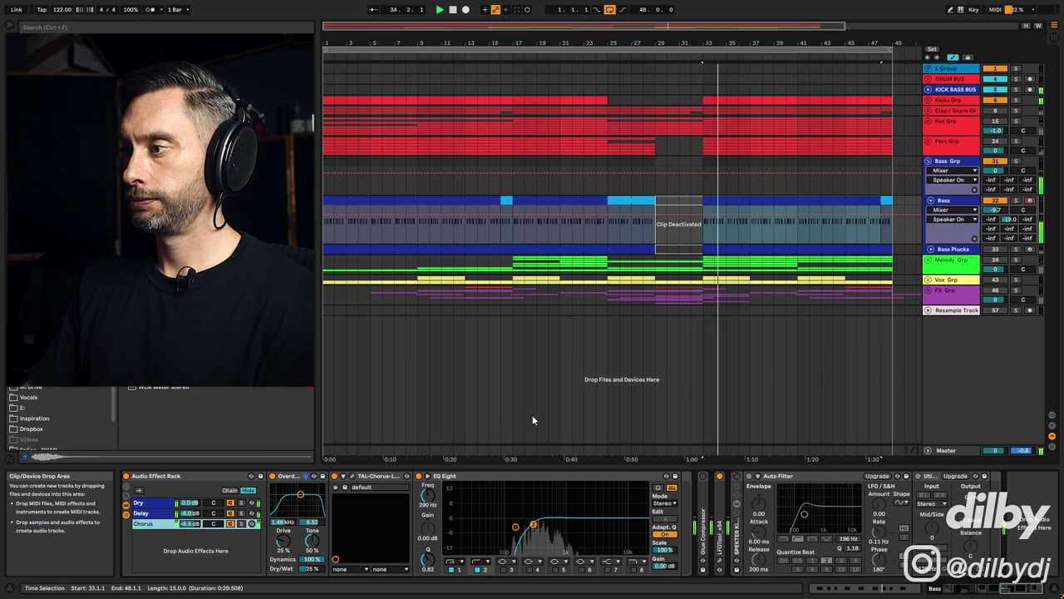
key("ctrl+alt+p")
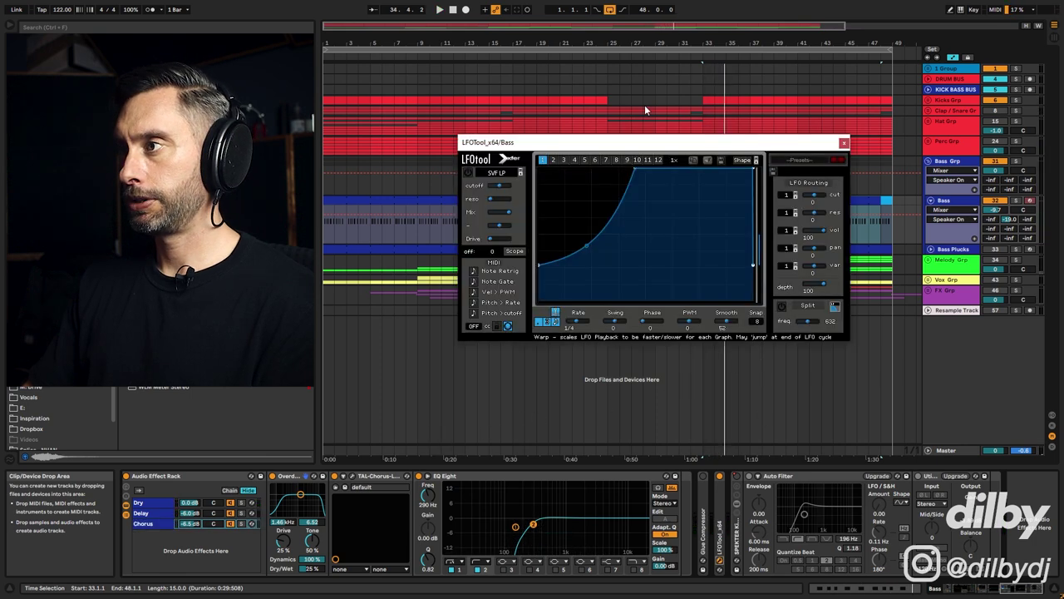
left_click(844, 142)
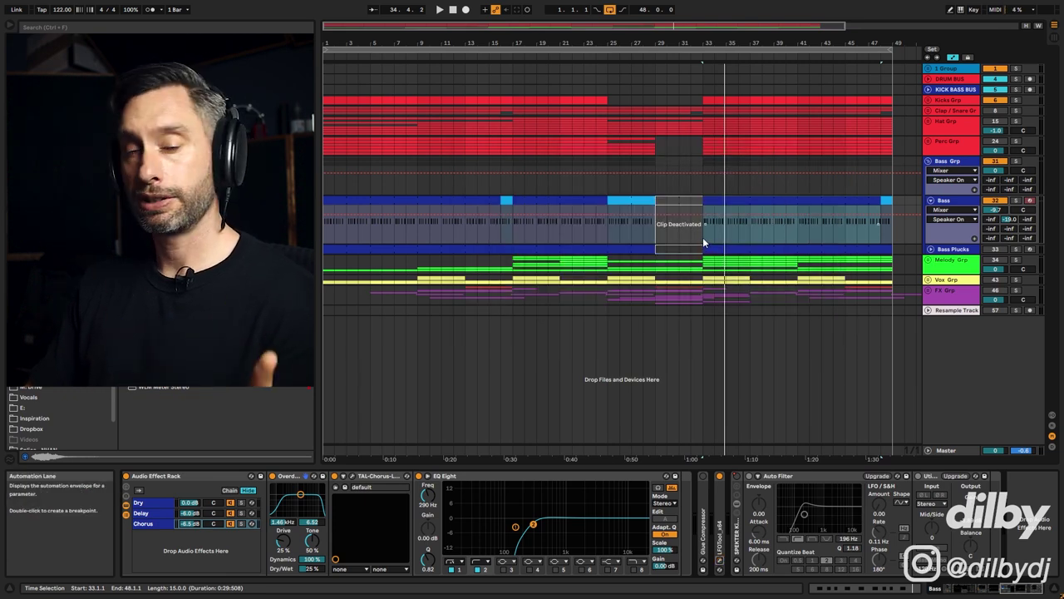
Select the Bass clip at bar 25 and show the SPEKTER Kick rack's Device On automation on the Bass track.
left_click(736, 529)
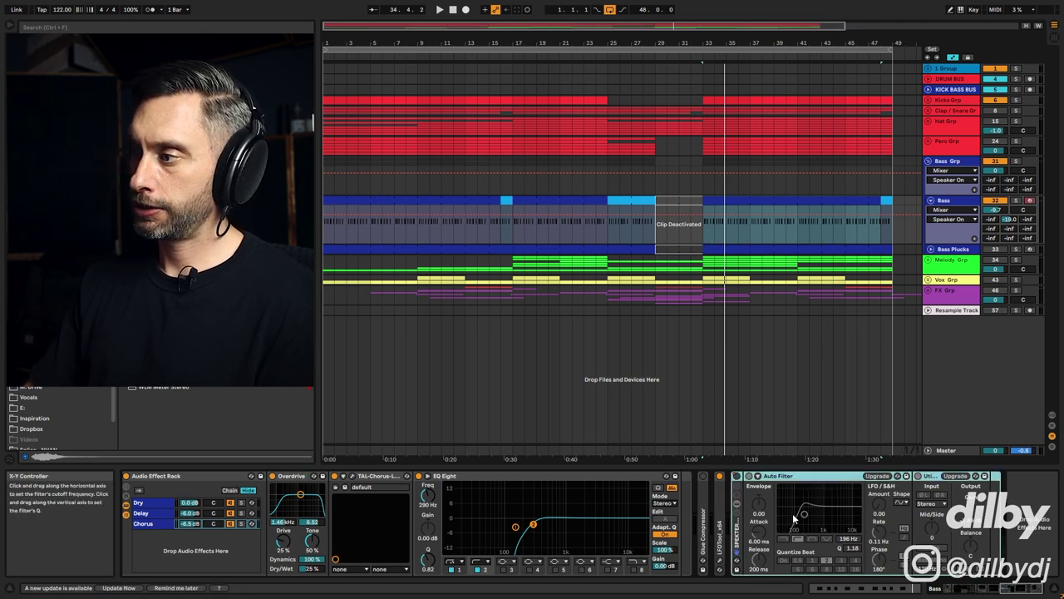
left_click(683, 202)
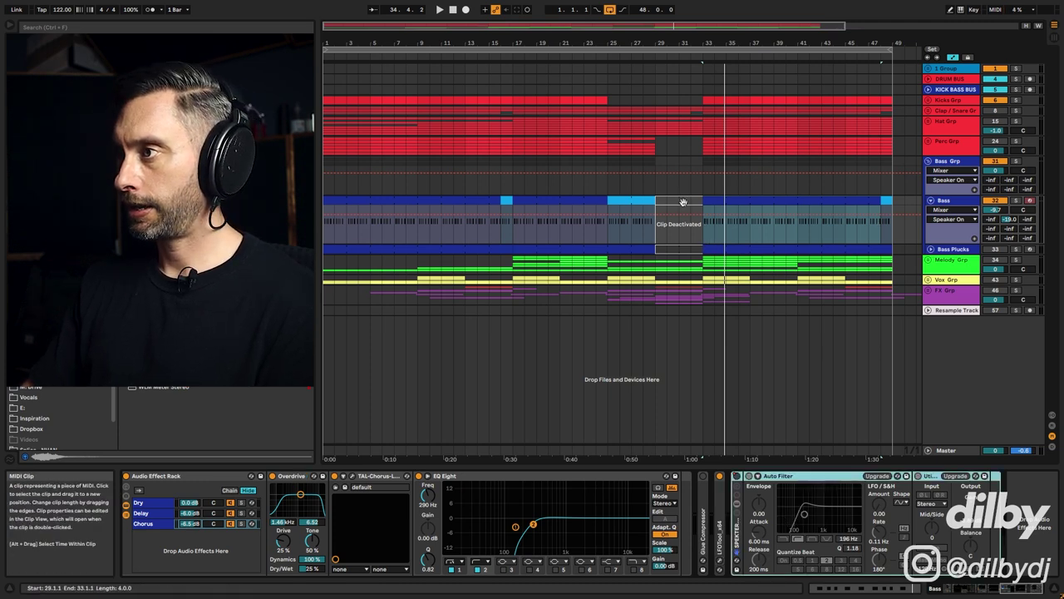
left_click(618, 202)
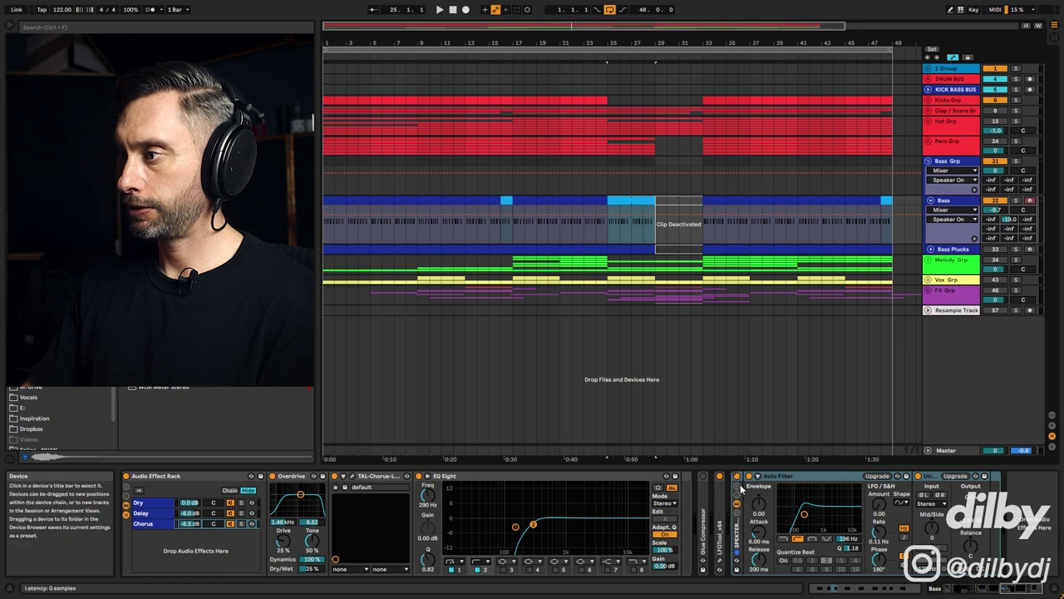
right_click(732, 556)
left_click(773, 491)
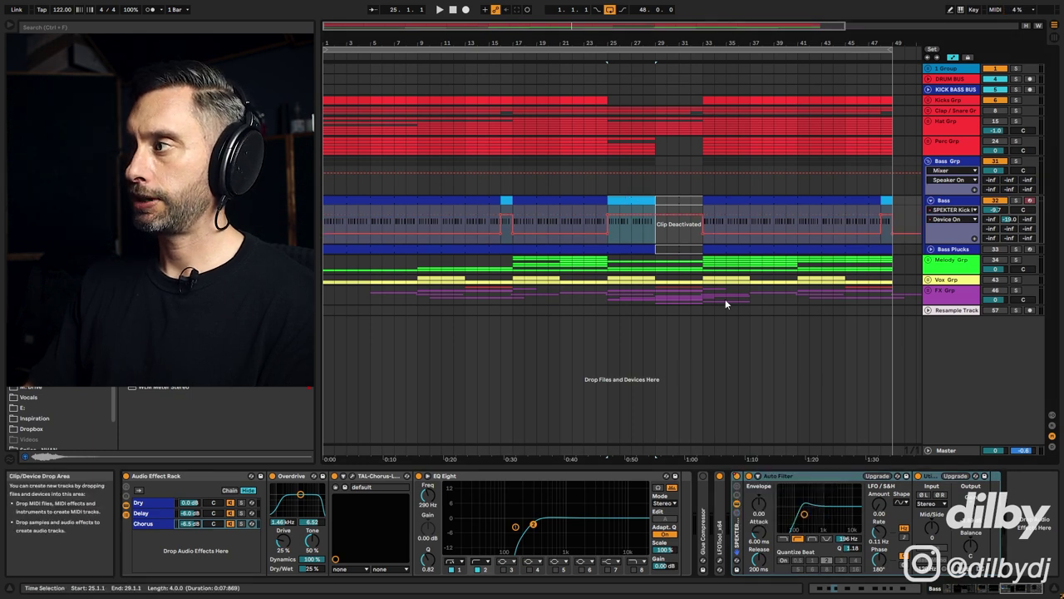
Solo the Bass from bar 25, compare it with the SPEKTER Kick rack switched off, and re-enable the overridden automation.
left_click(1016, 200)
key("space")
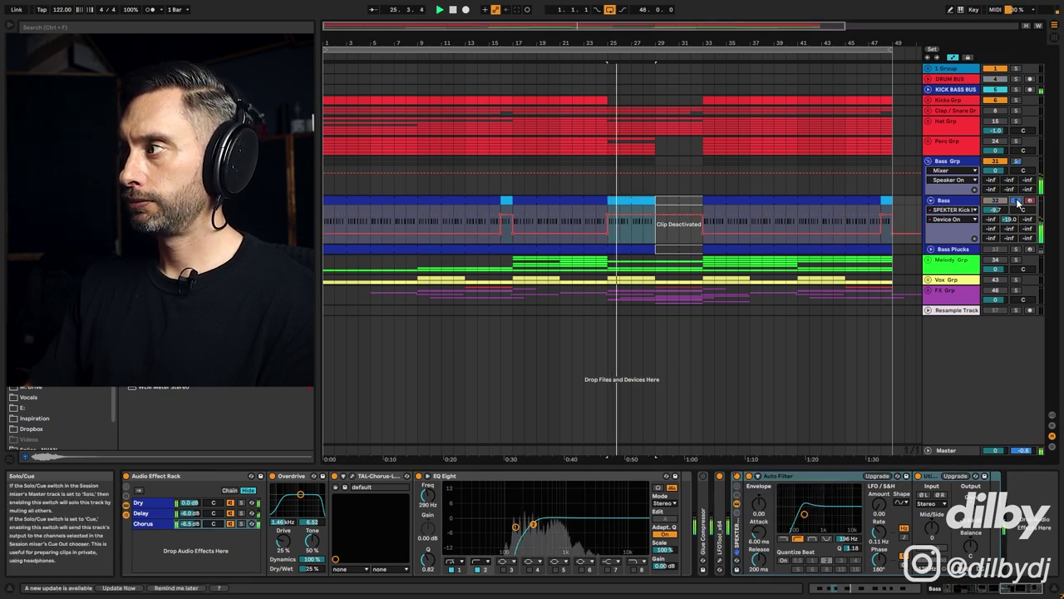
left_click(736, 477)
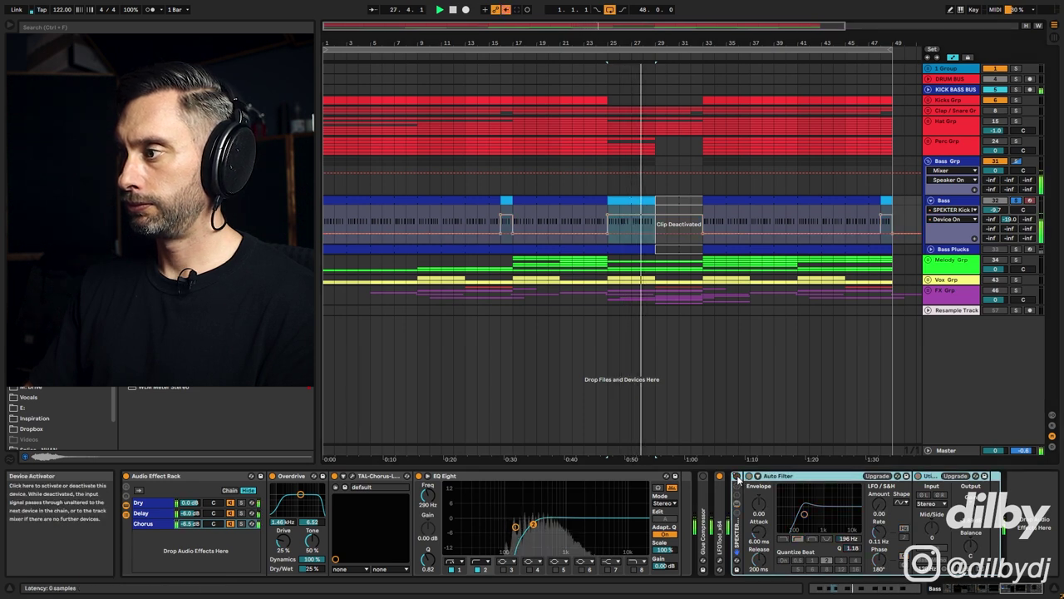
left_click(507, 10)
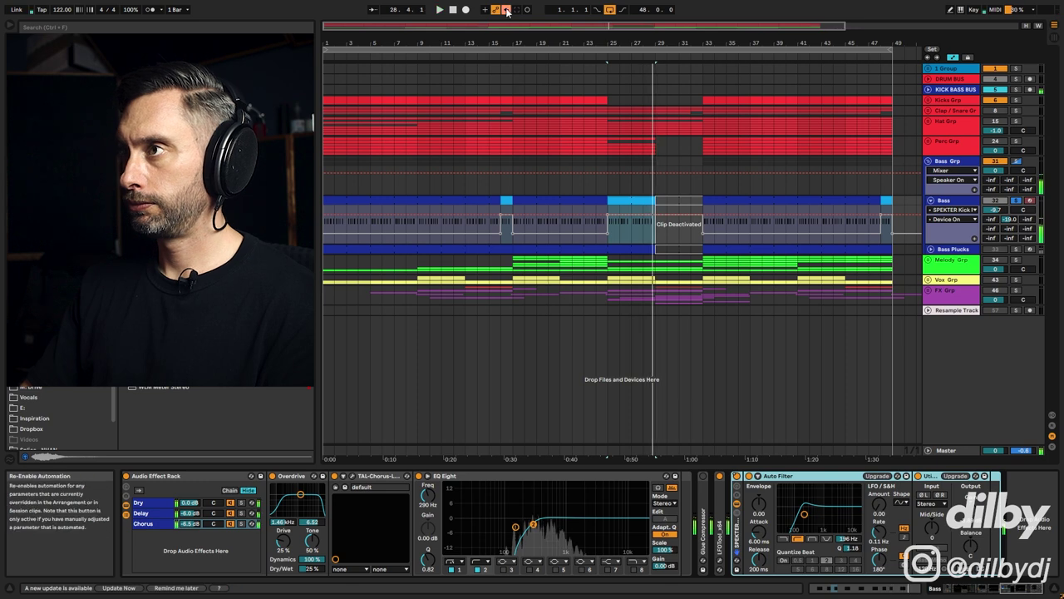
Fold the Bass track and audition the unsoloed bass from bar 17 with the Hat and Perc groups switched on.
left_click(932, 201)
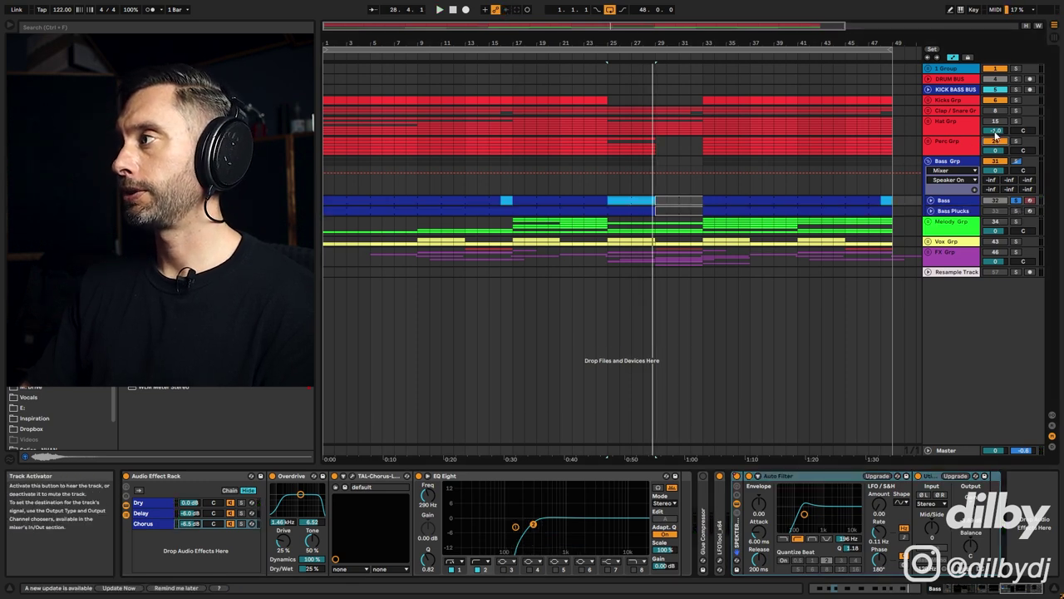
key("space")
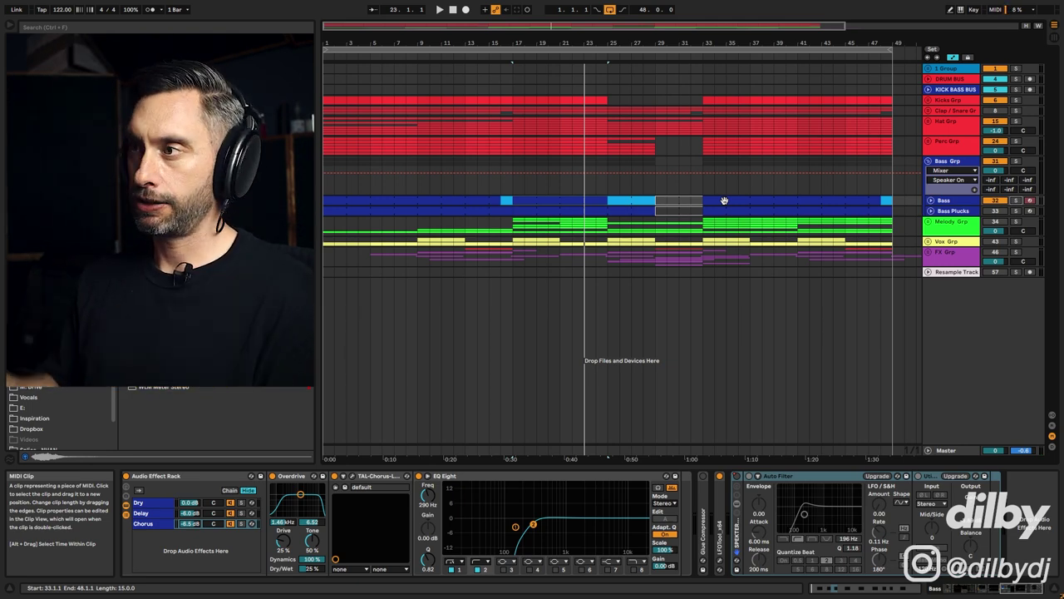
Solo the Bass Plucks track, audition it from bar 33, and show its clip's notes and velocities.
left_click(945, 210)
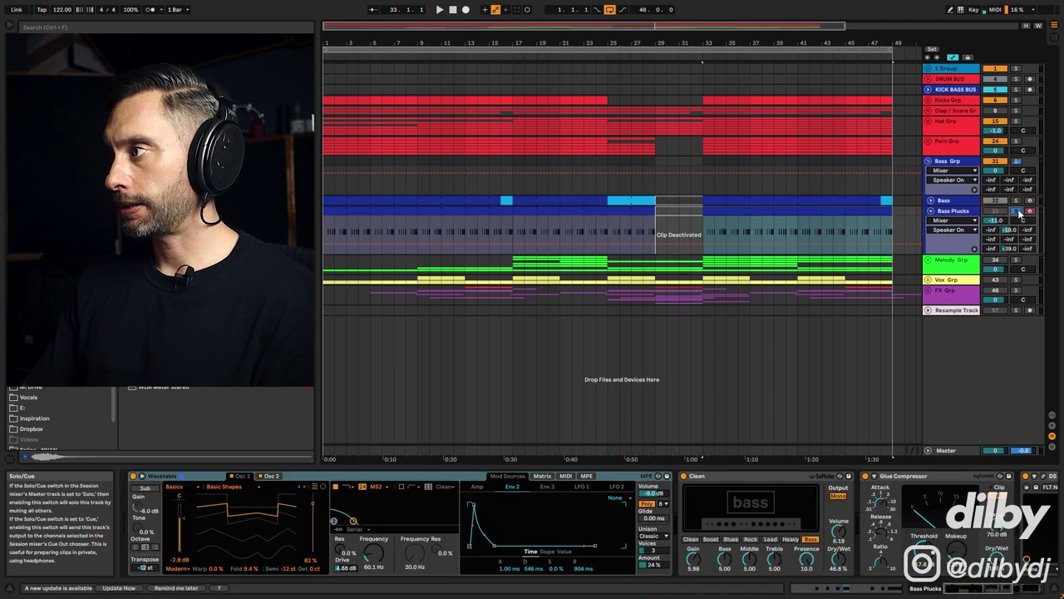
key("space")
key("shift+Tab")
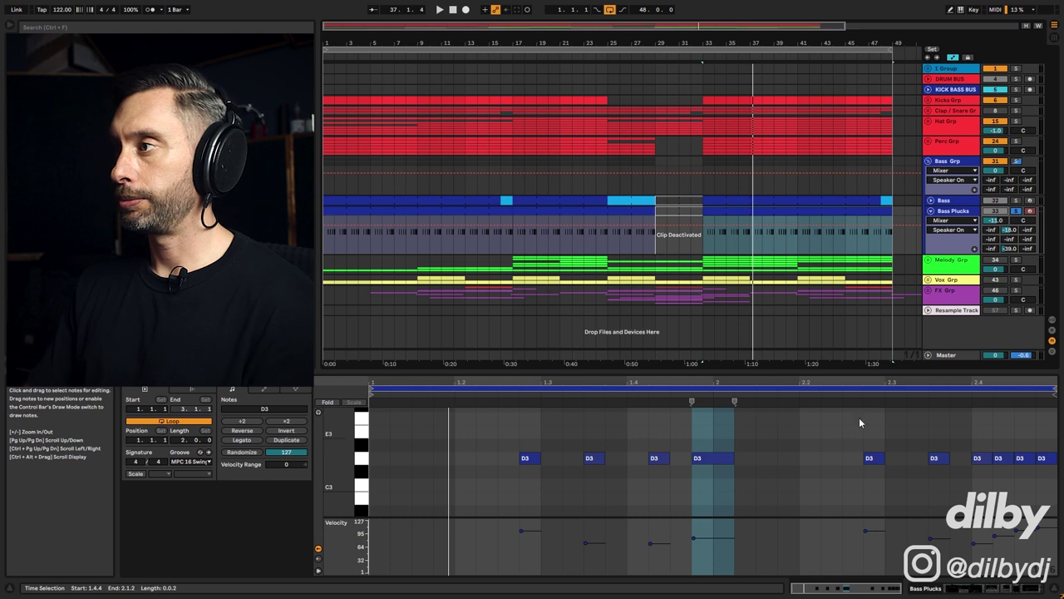
Show the Bass Plucks device chain and view the Osc 1 and Osc 2 shapes in Wavetable.
key("shift+Tab")
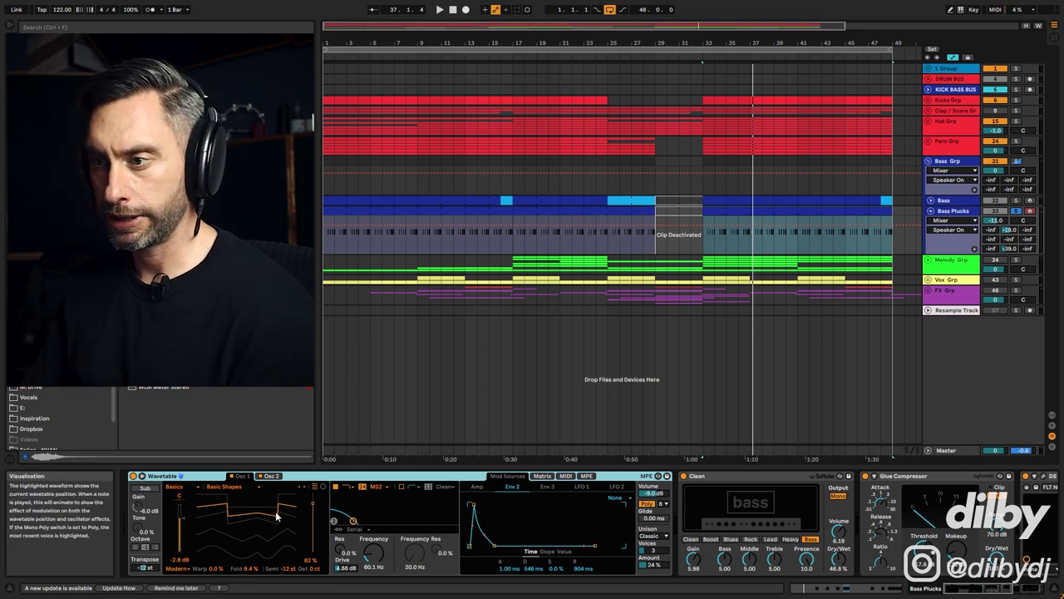
left_click(241, 475)
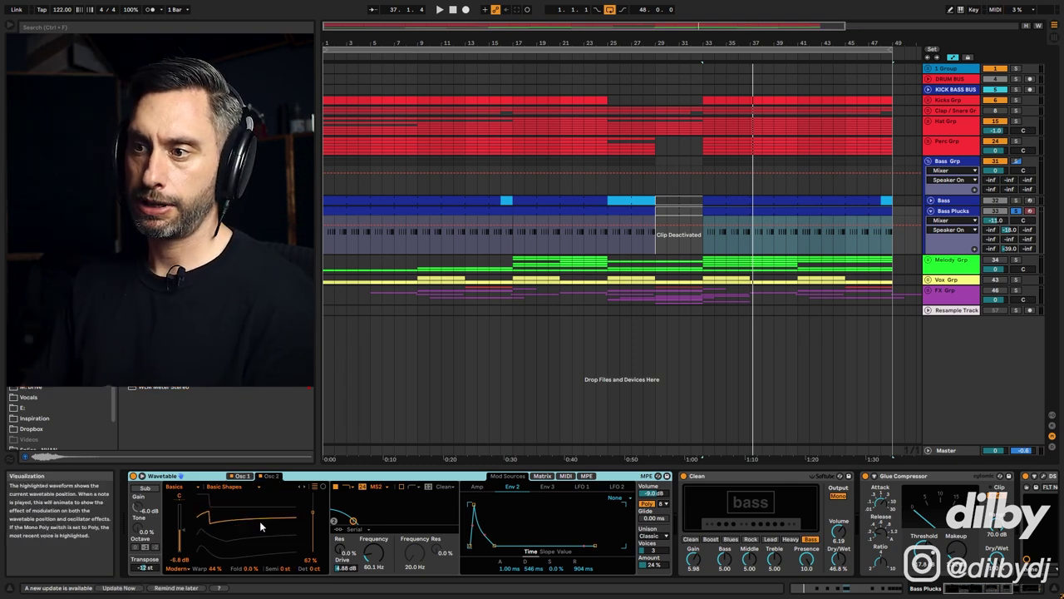
scroll(501, 477, "right", 3)
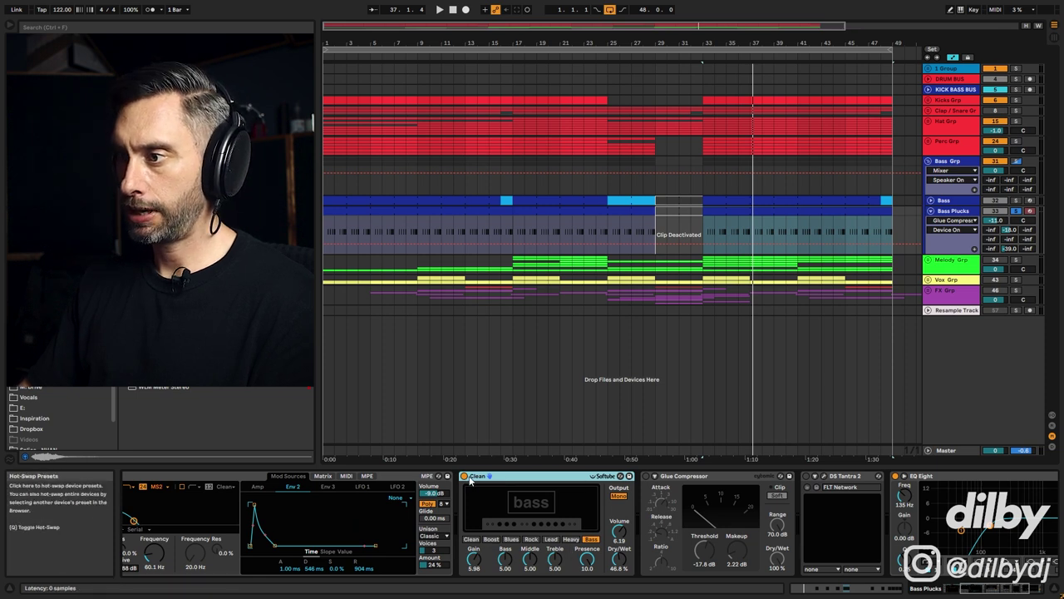
Audition the Bass Plucks from bar 33 with the Clean bass amp and the Glue Compressor each switched off and back on.
left_click(464, 476)
key("space")
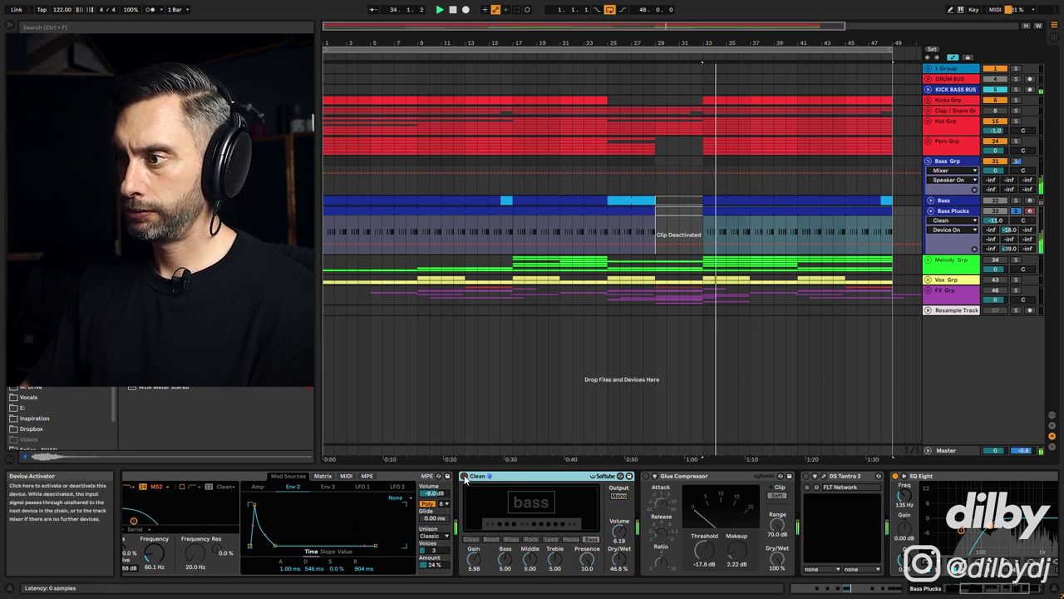
left_click(464, 476)
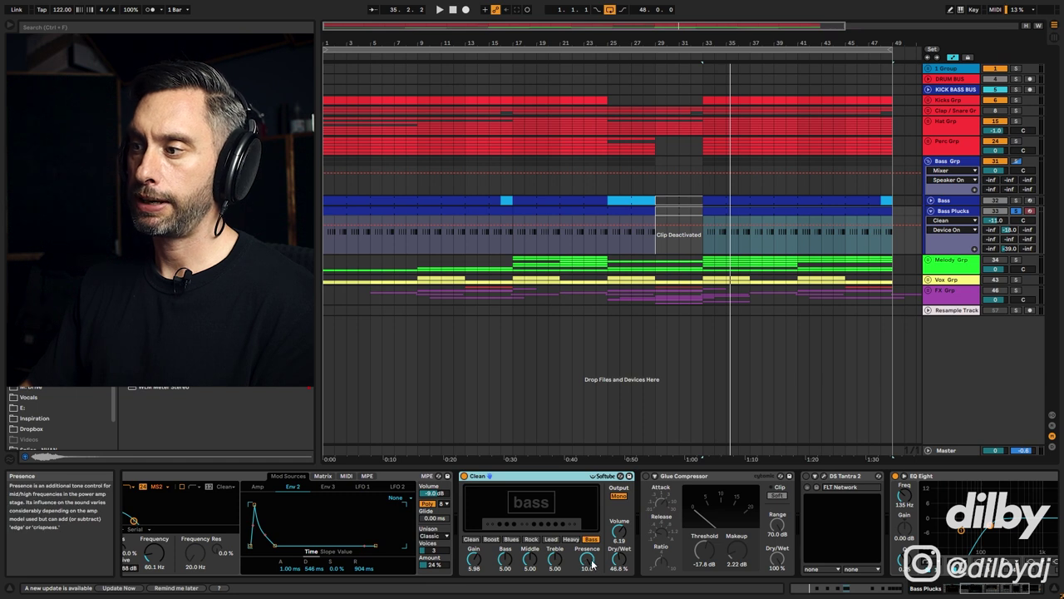
left_click(653, 480)
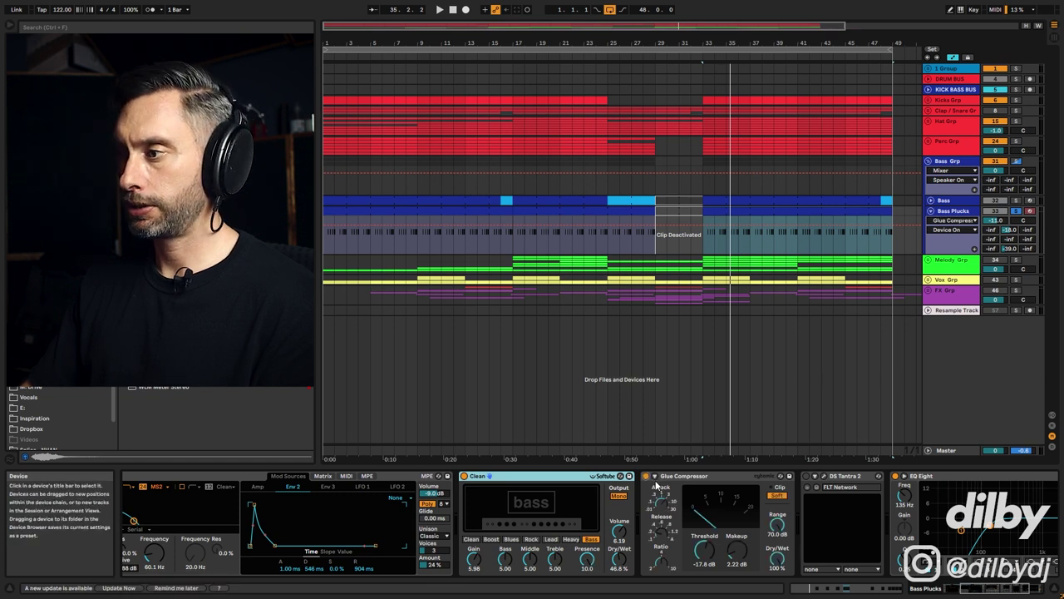
key("space")
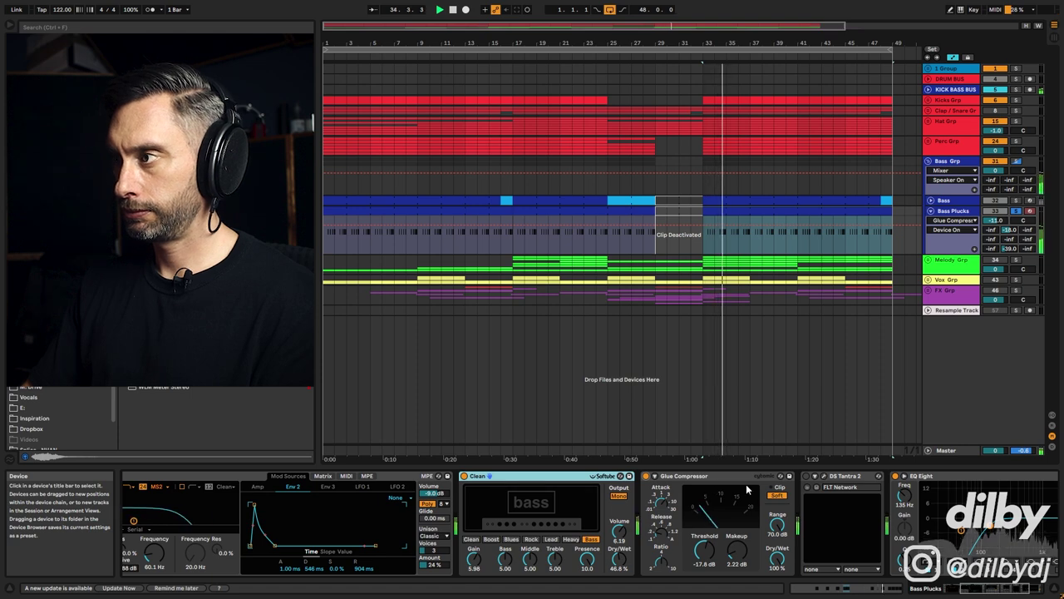
Examine the FLT Network settings in the DS Tantra 2 plug-in window on Bass Plucks, and close the window.
left_click(842, 477)
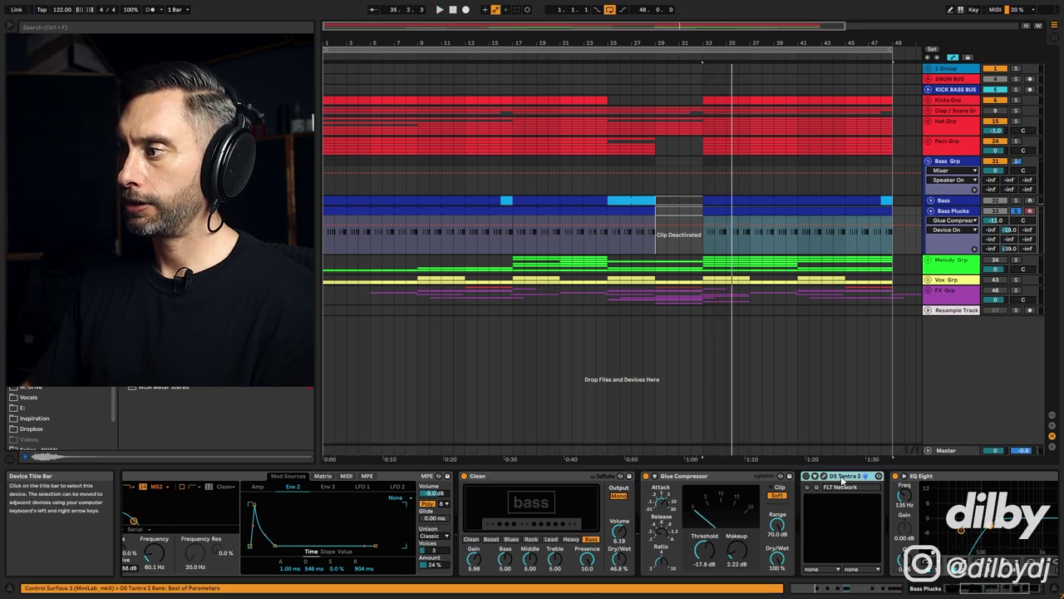
left_click(823, 480)
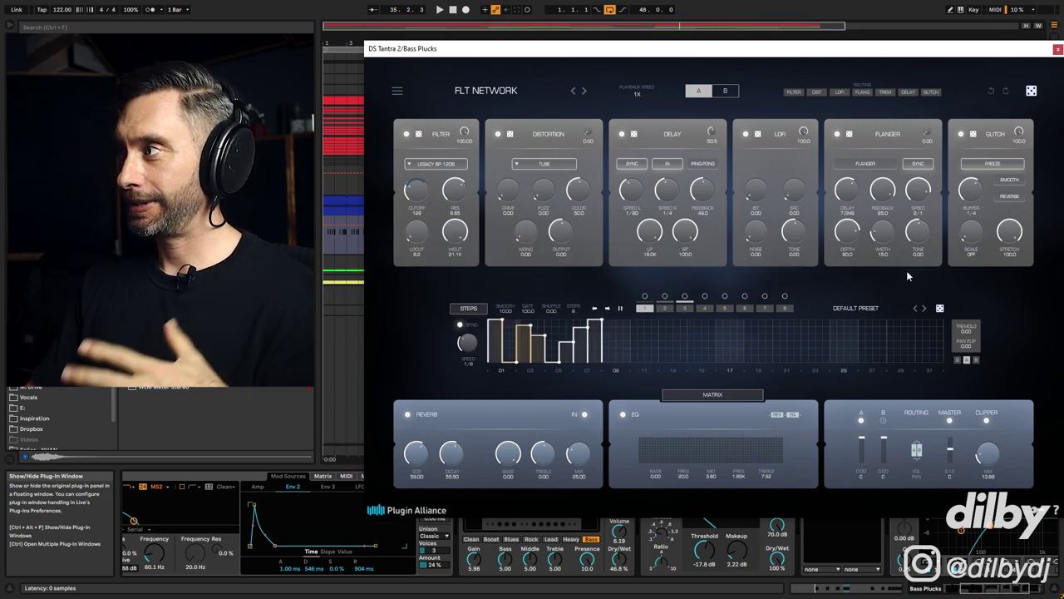
left_click_drag(800, 53, 774, 62)
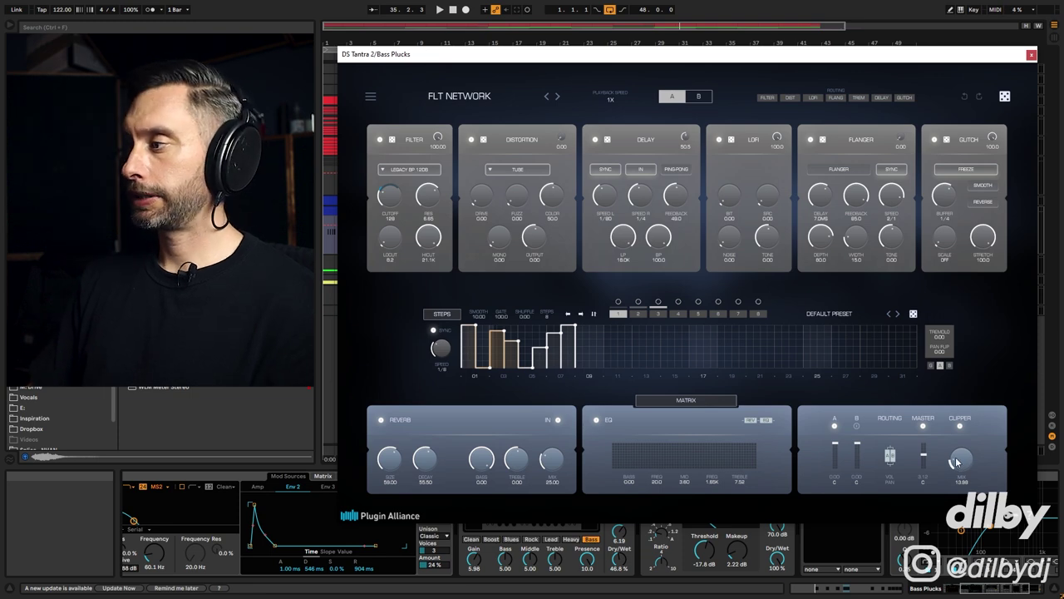
left_click(1031, 55)
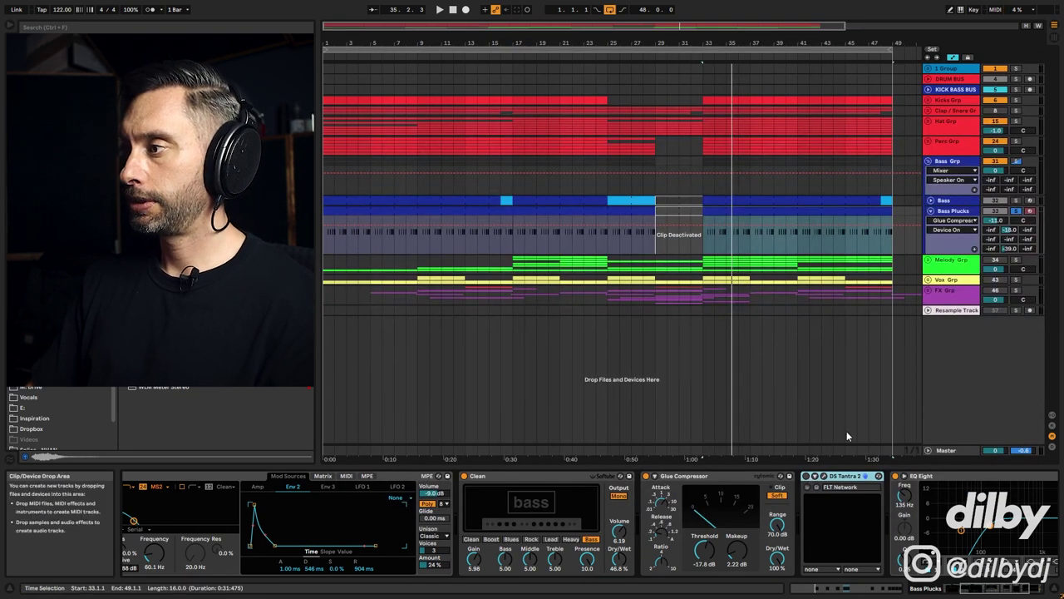
Compare the Bass Plucks with DS Tantra 2 switched off and on, and show the EQ Eight low cut.
left_click(807, 478)
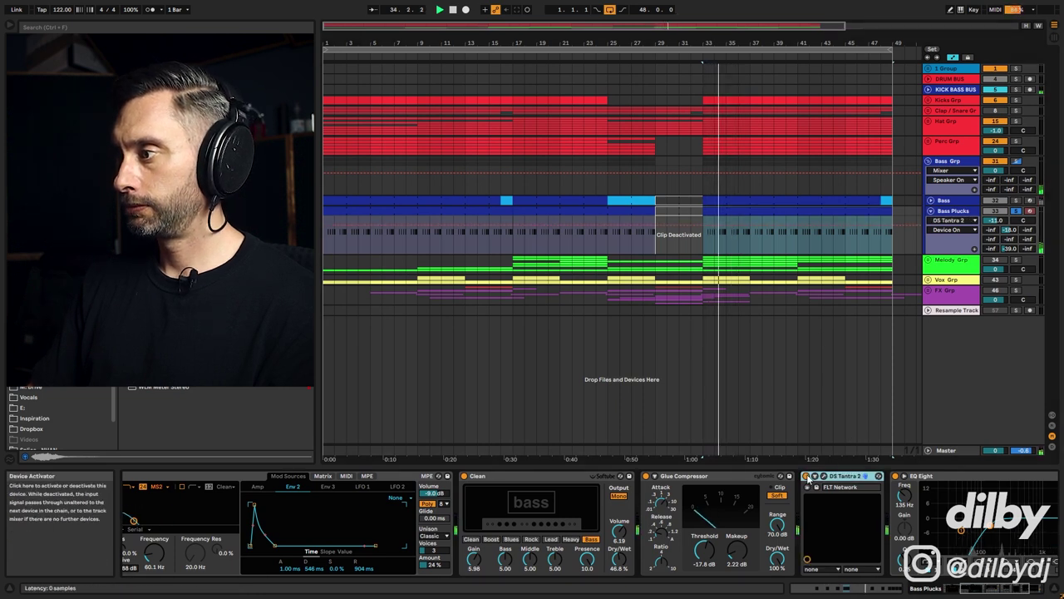
left_click(807, 478)
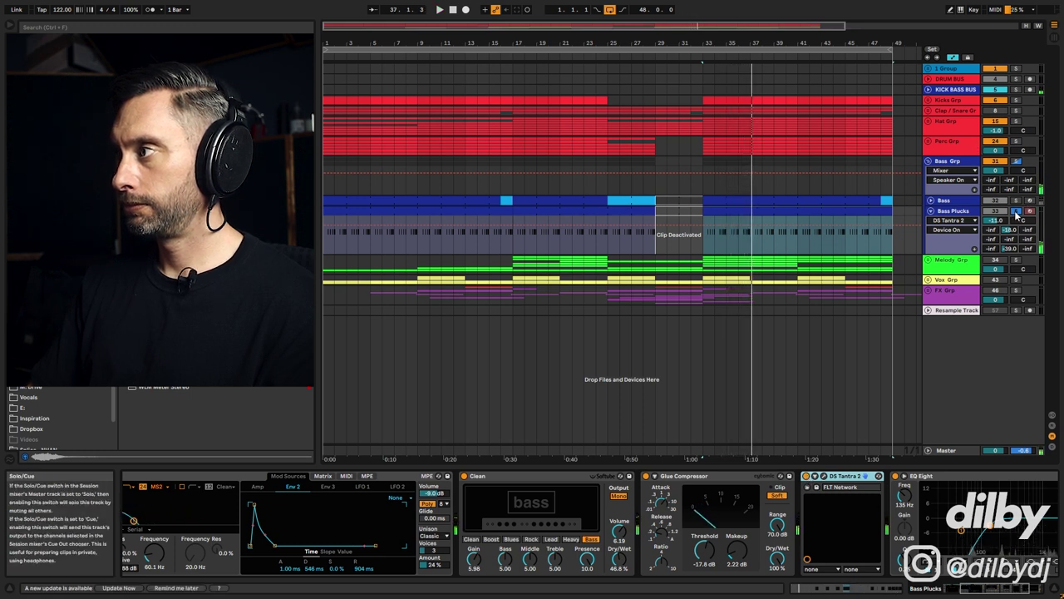
left_click(969, 539)
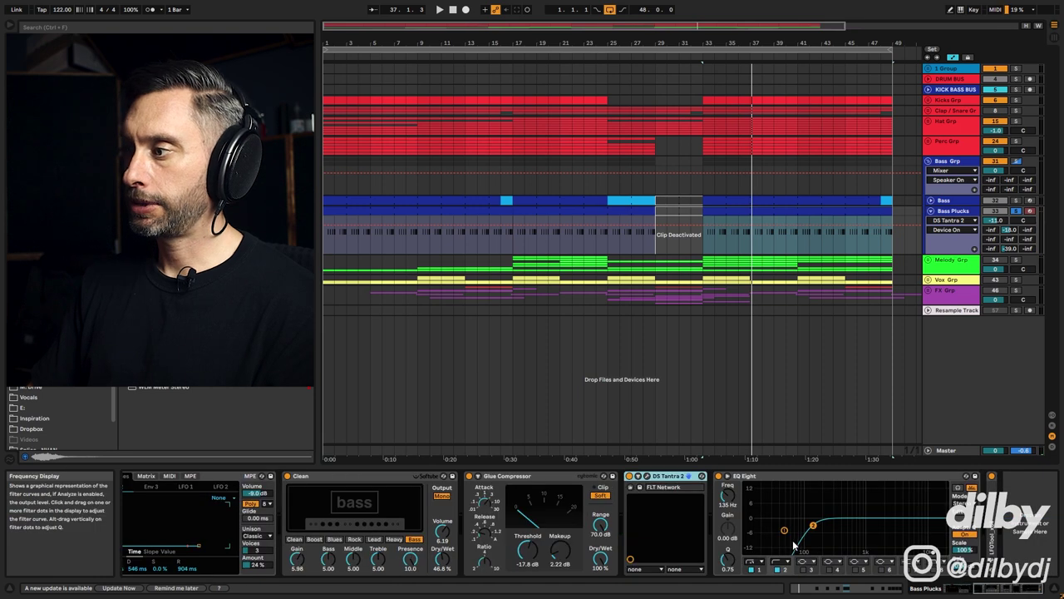
Audition the Bass and Bass Plucks from bar 33 with the Kicks Grp soloed, and clear the solos to hear the full mix.
left_click(799, 200)
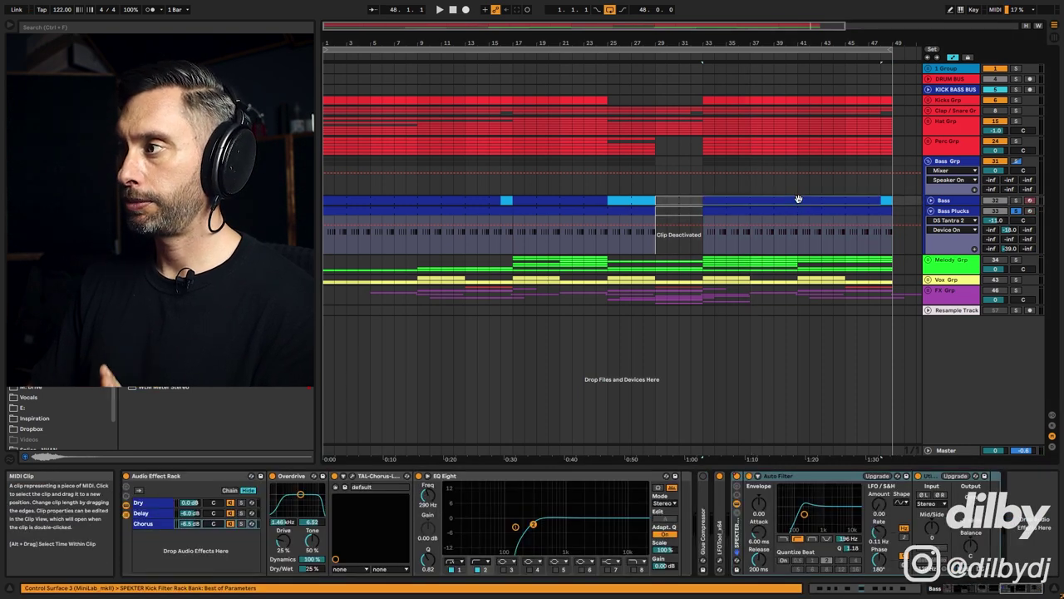
left_click(802, 209)
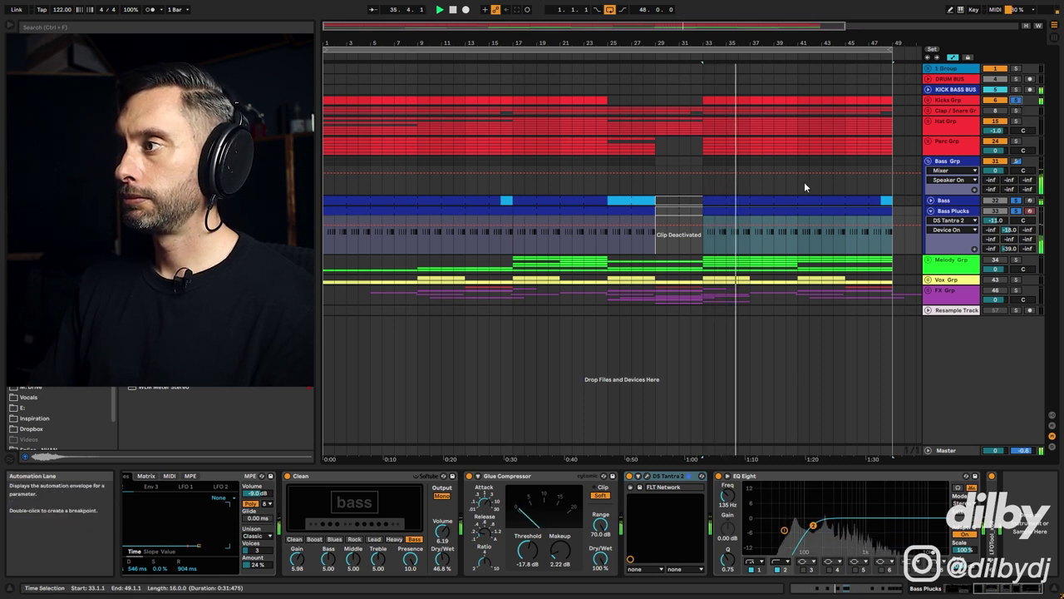
left_click(1018, 202)
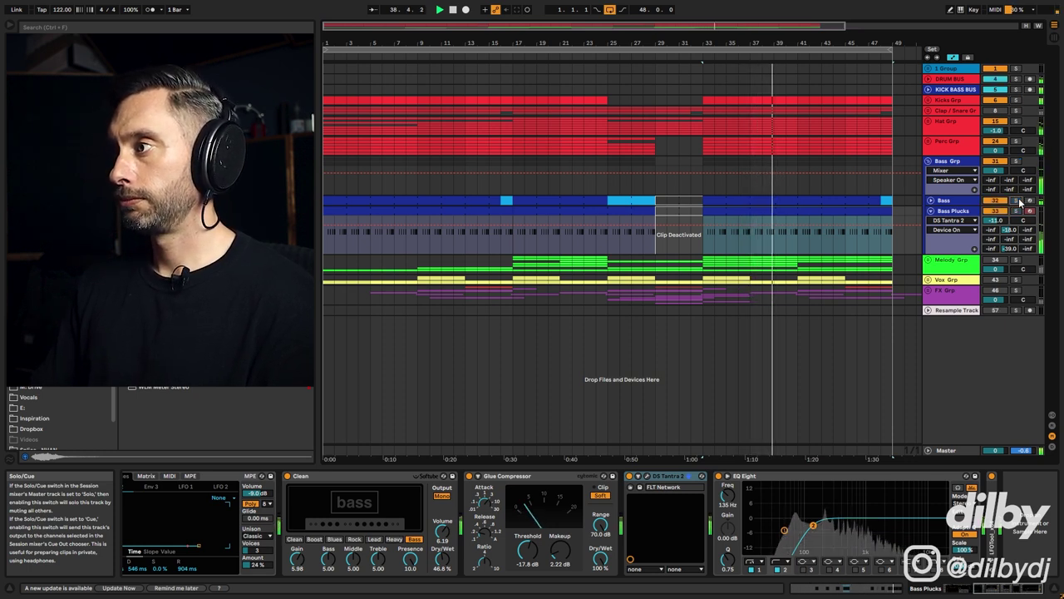
Show the notes of the Bass Plucks clip at bar 33 during playback, and stop the playback.
left_click(832, 235)
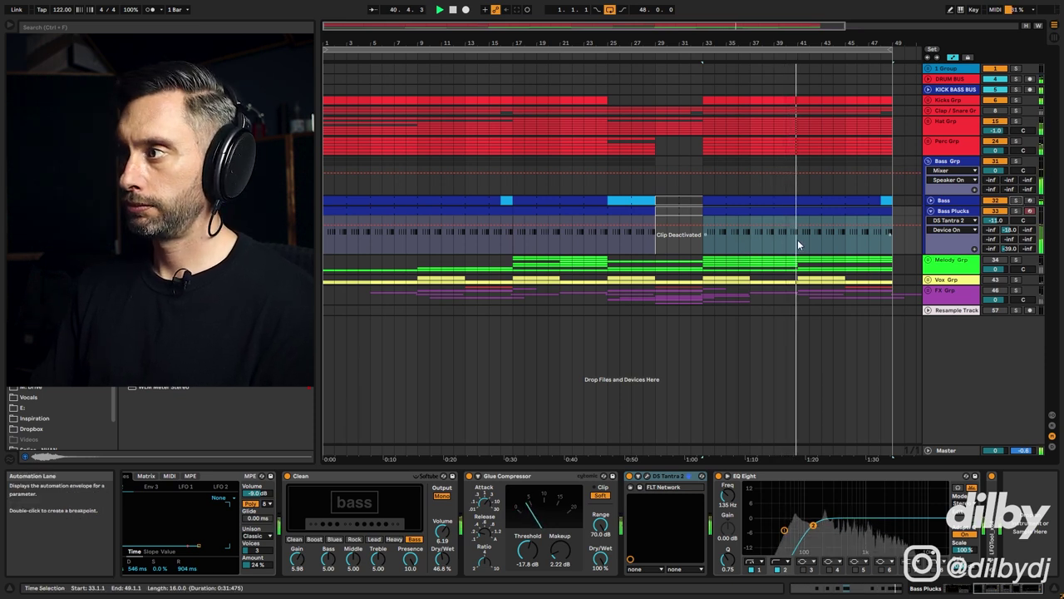
double_click(797, 239)
key("space")
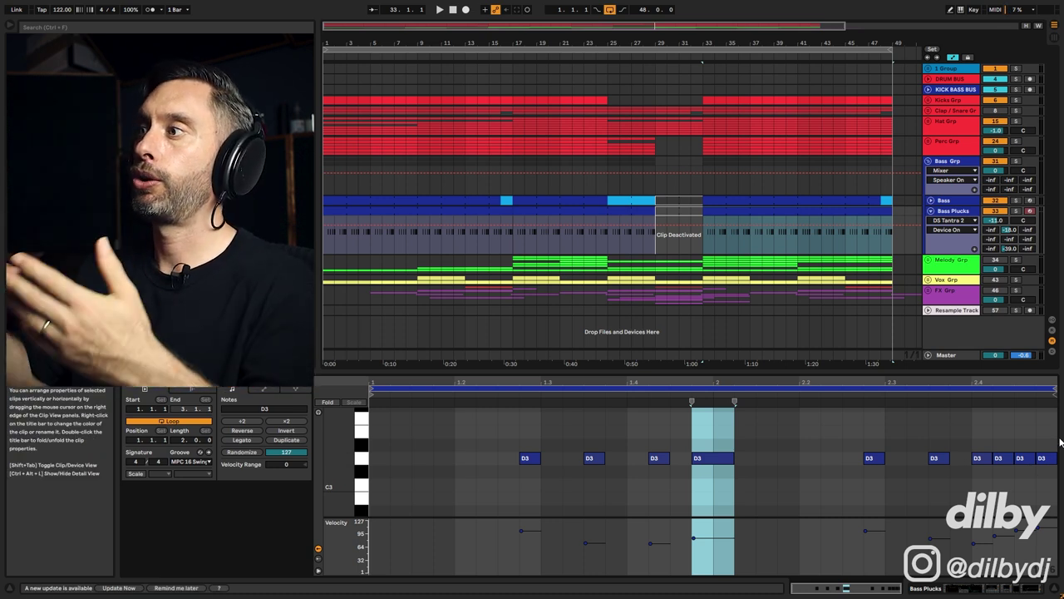
Fold the Bass Plucks track, and select the Melody Grp, Bass and Bass Plucks tracks in turn.
left_click(931, 211)
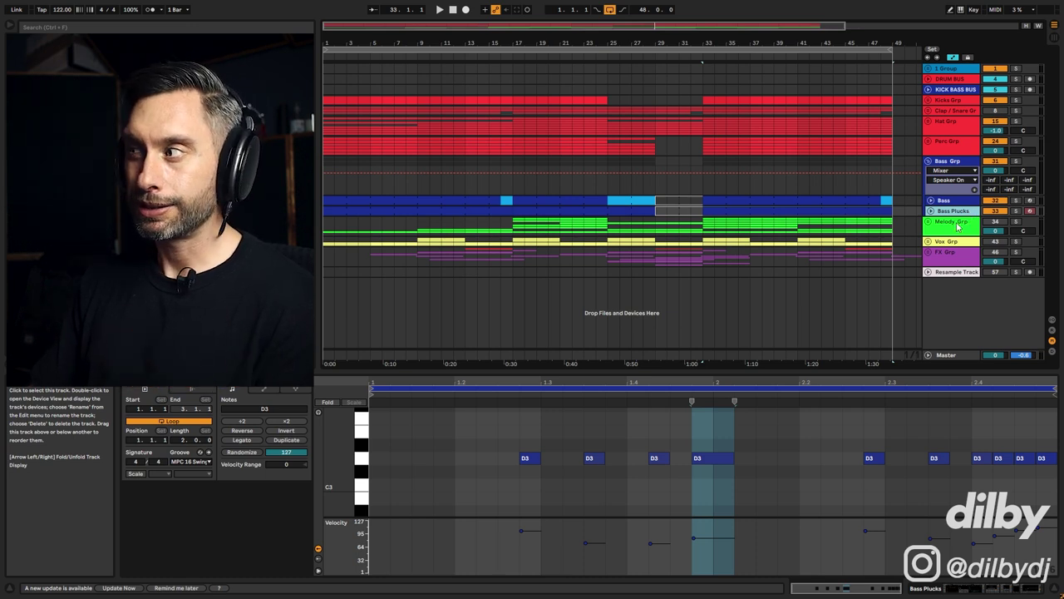
left_click(957, 224)
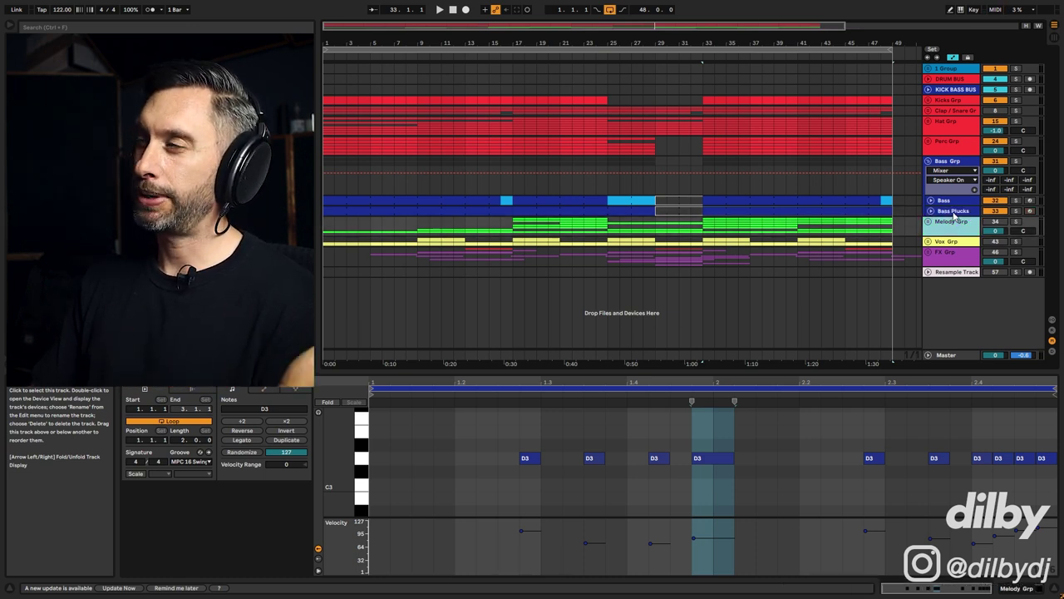
left_click(953, 201)
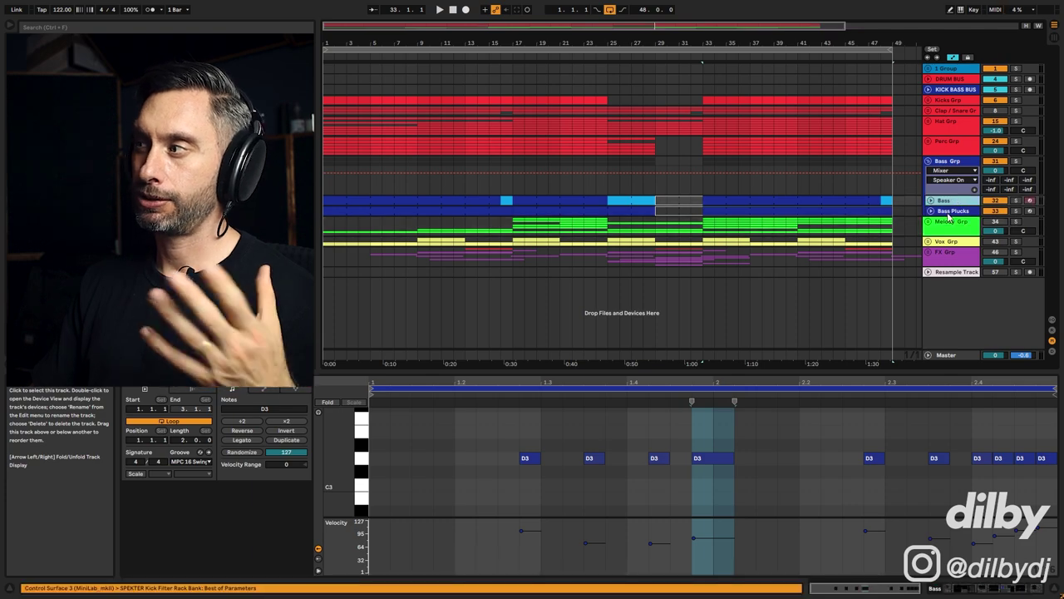
left_click(950, 213)
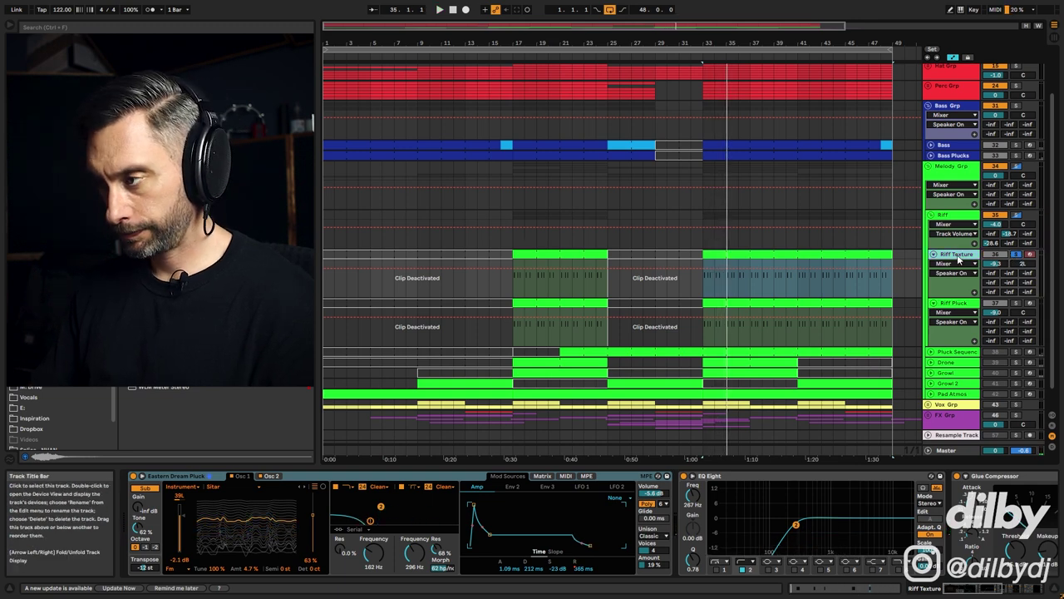
Duplicate the Riff Texture track, reload the original Eastern Dream Pluck preset on the upper copy, and audition it from bar 33.
key("ctrl+d")
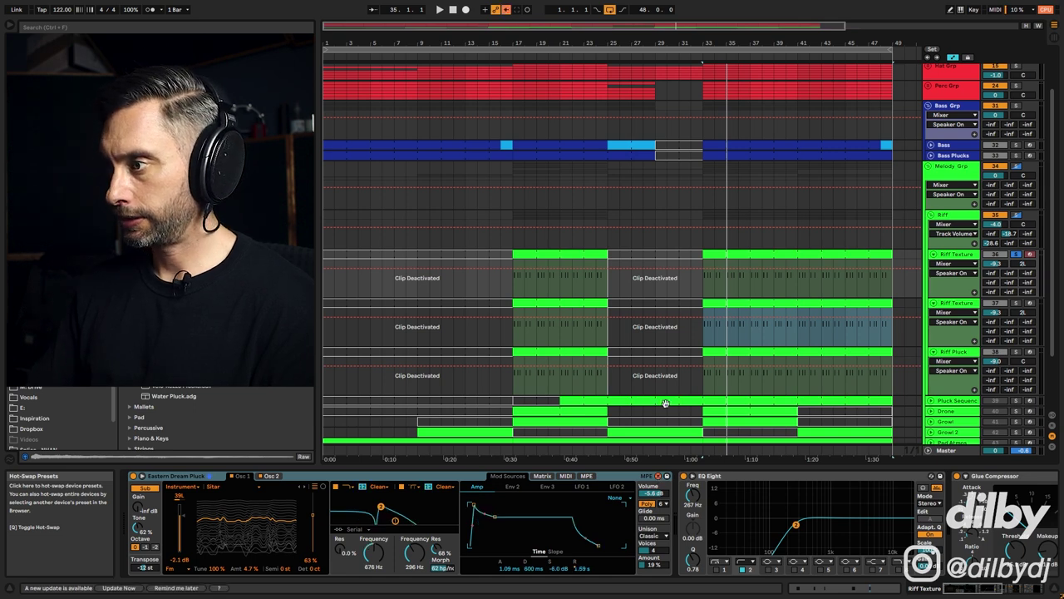
left_click(774, 285)
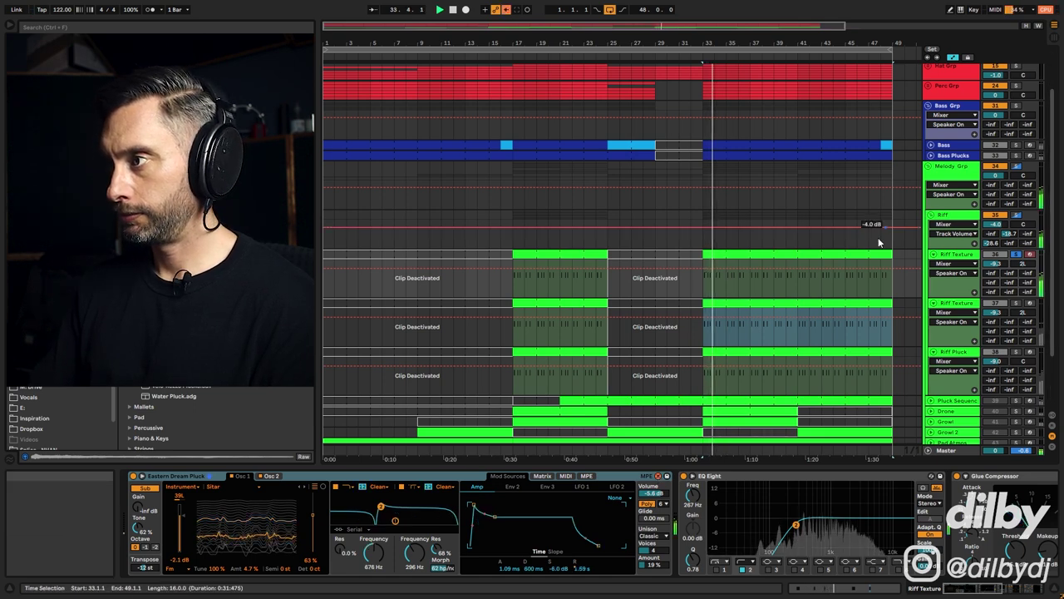
left_click(807, 255)
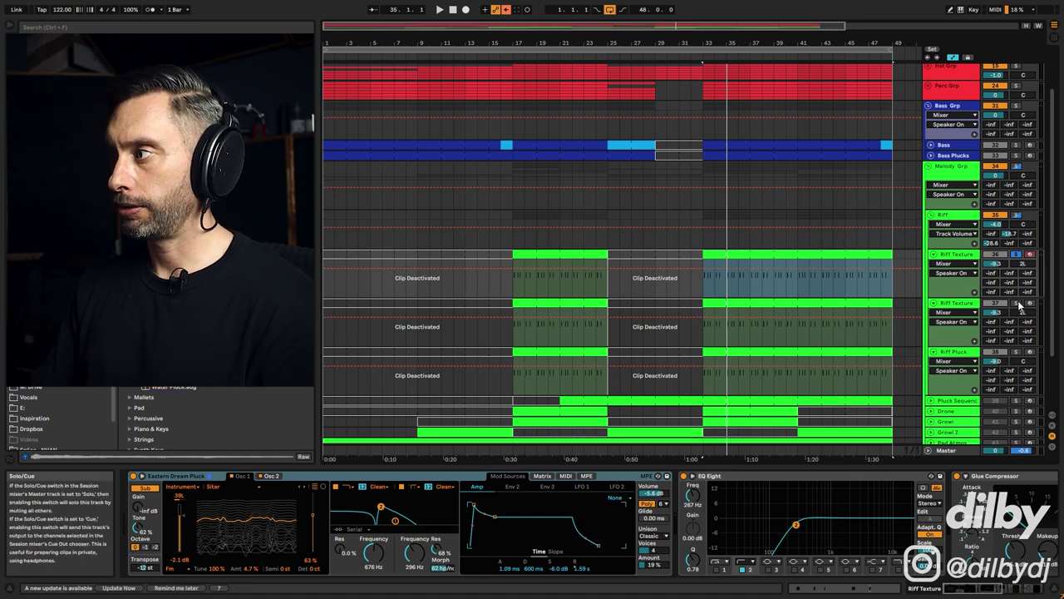
Solo the lower Riff Texture copy for comparison from bar 33, and delete the upper copy.
key("space")
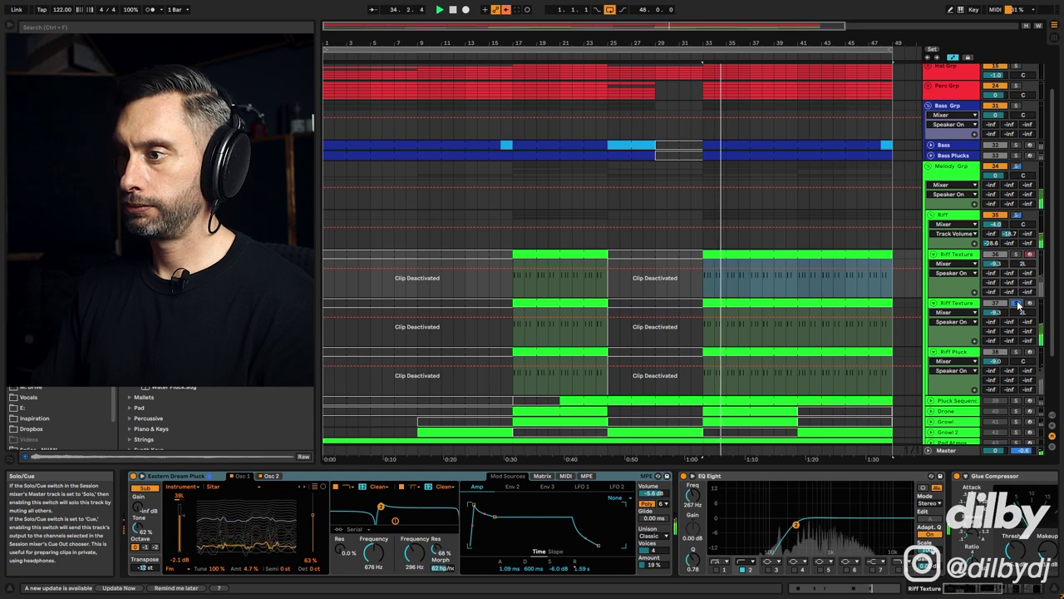
left_click(959, 259)
key("Delete")
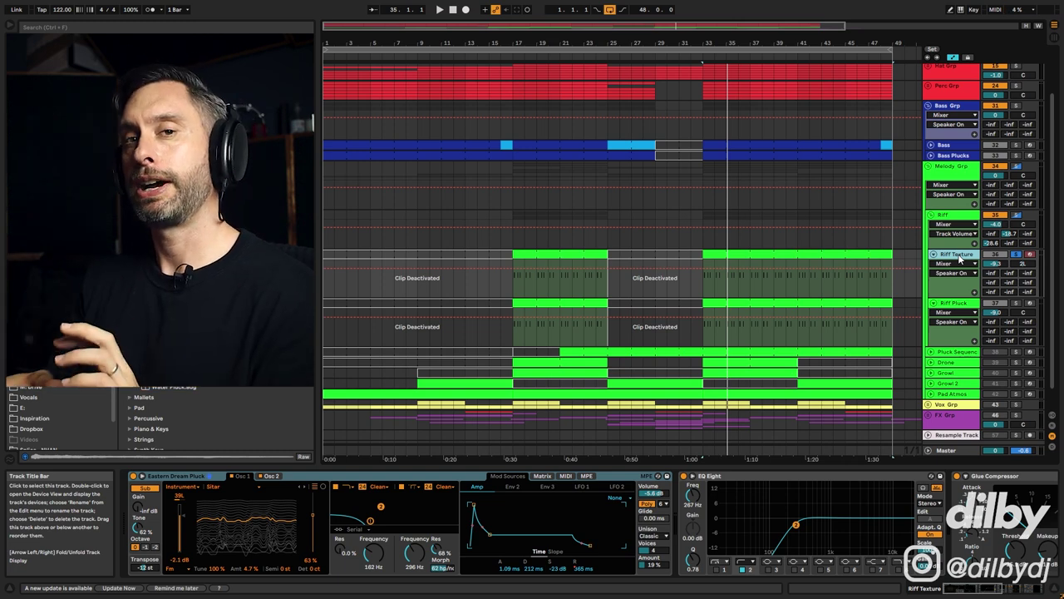
Solo the Riff Pluck track, audition it from bar 33, and show its clip's notes and velocities.
left_click(958, 304)
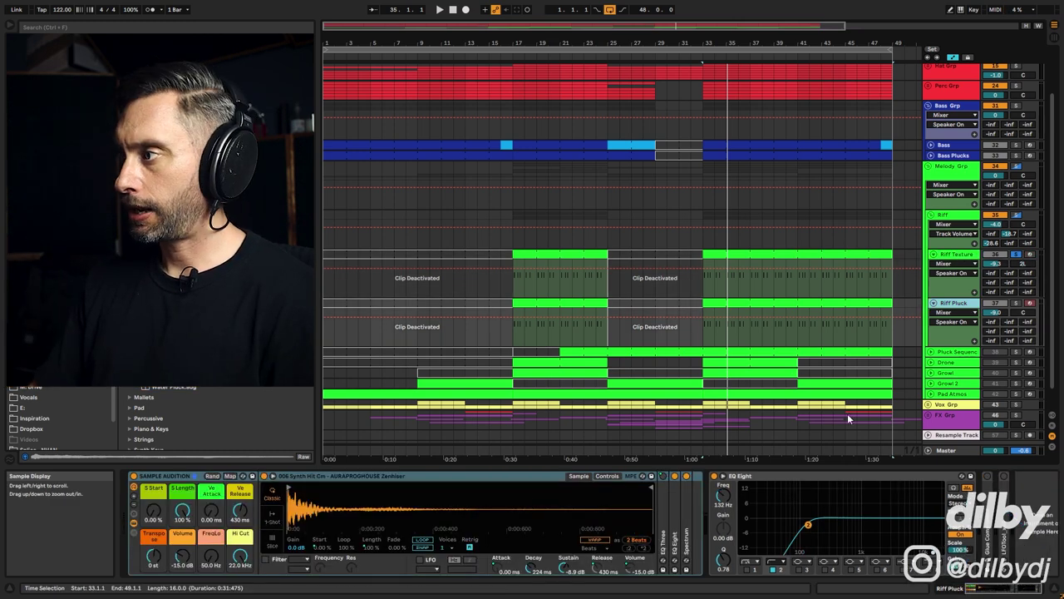
key("space")
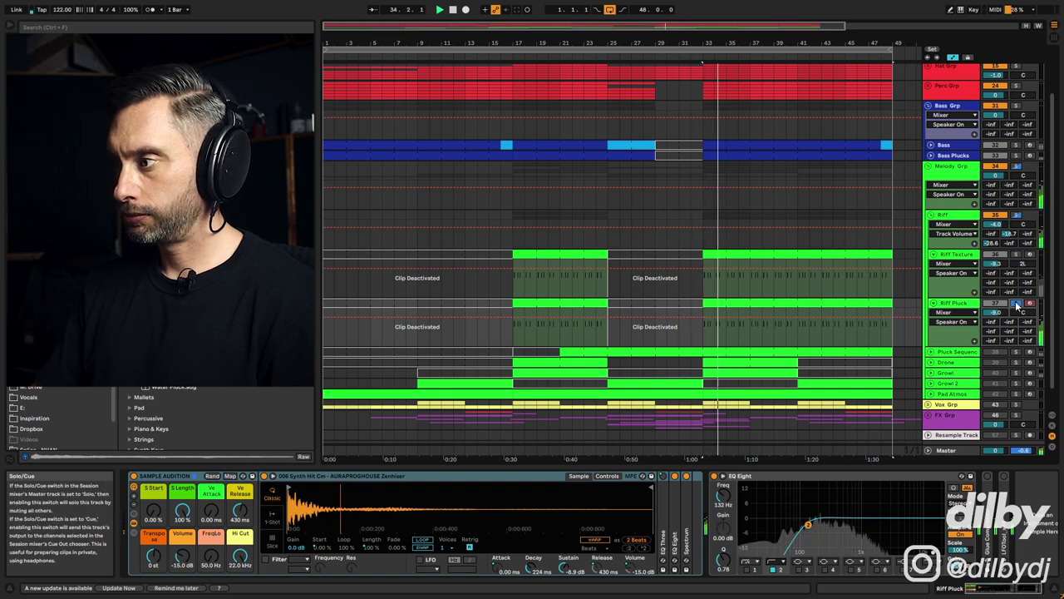
double_click(797, 304)
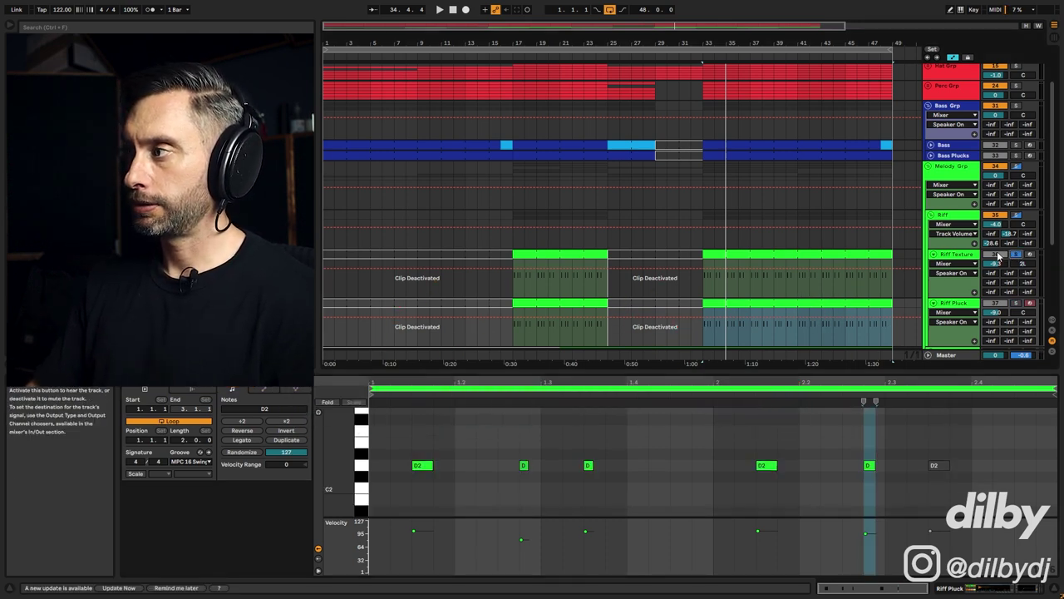
Audition both Riff layers together, adding the Bass Grp and the drums until the full mix plays unsoloed.
left_click(1018, 303)
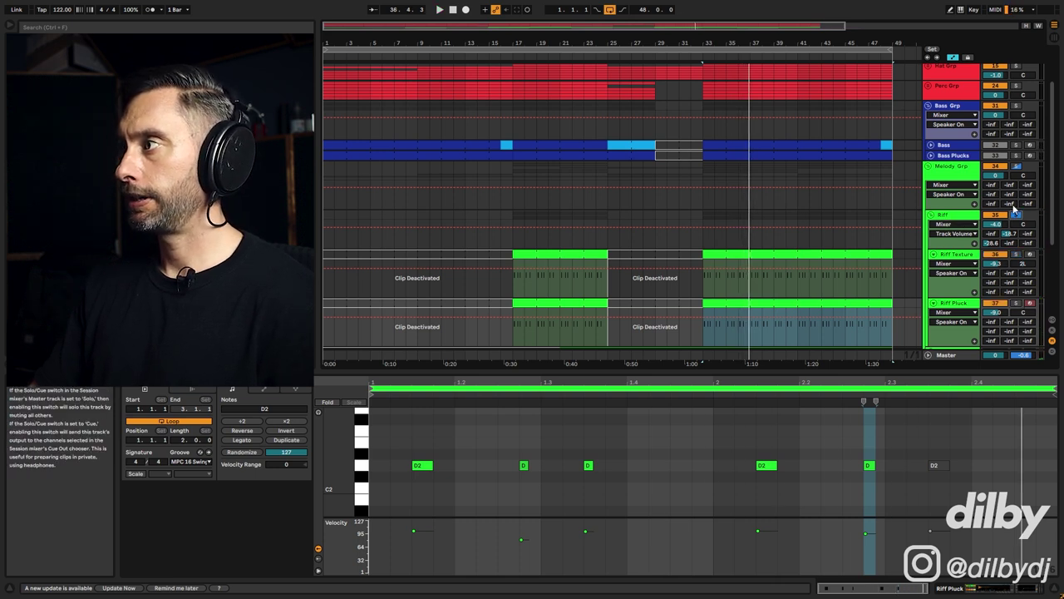
scroll(1010, 131, "up", 3)
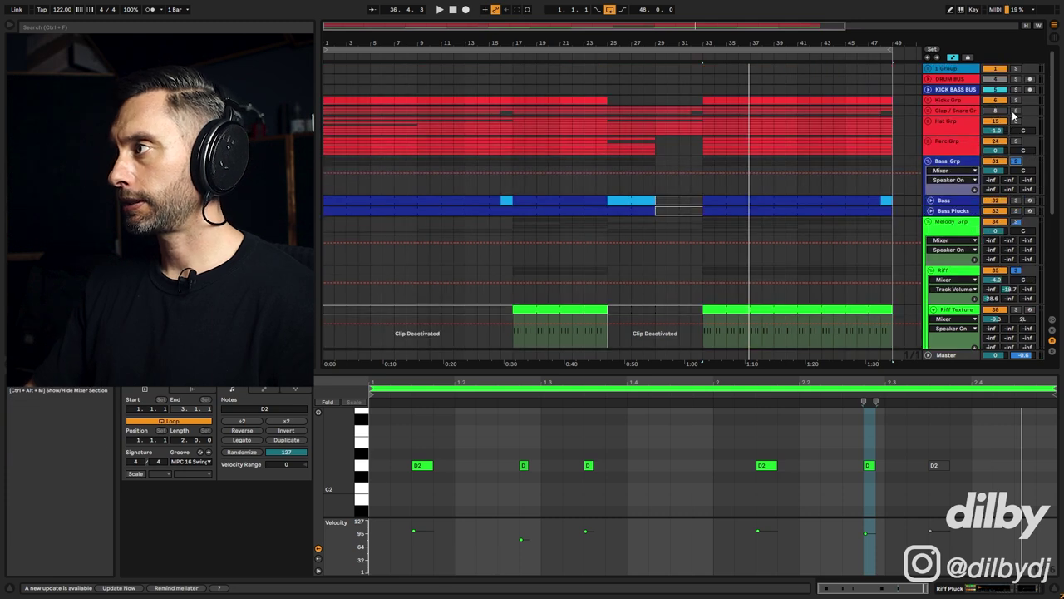
key("space")
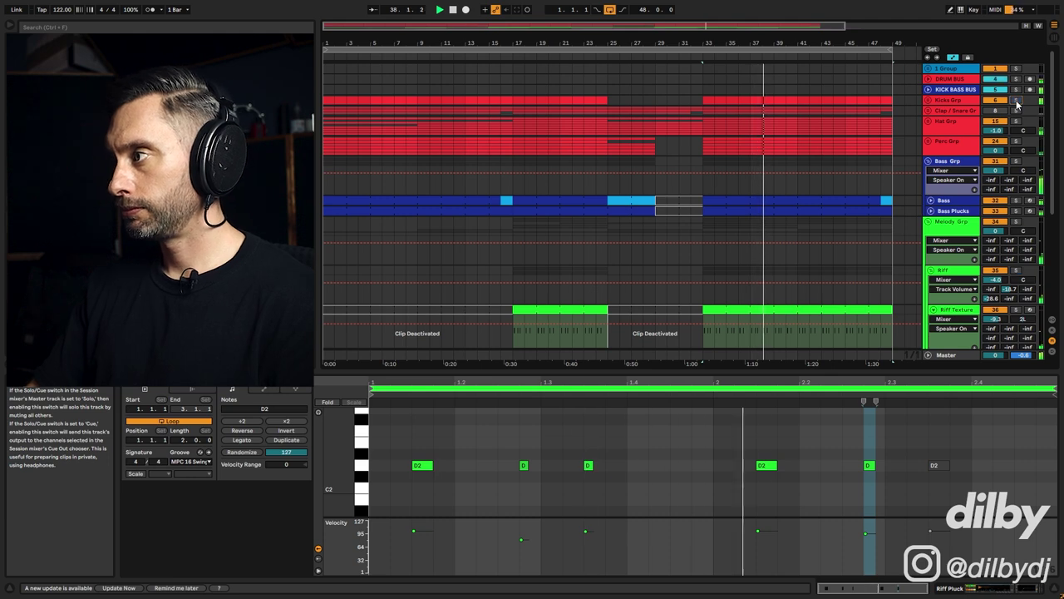
scroll(998, 233, "down", 2)
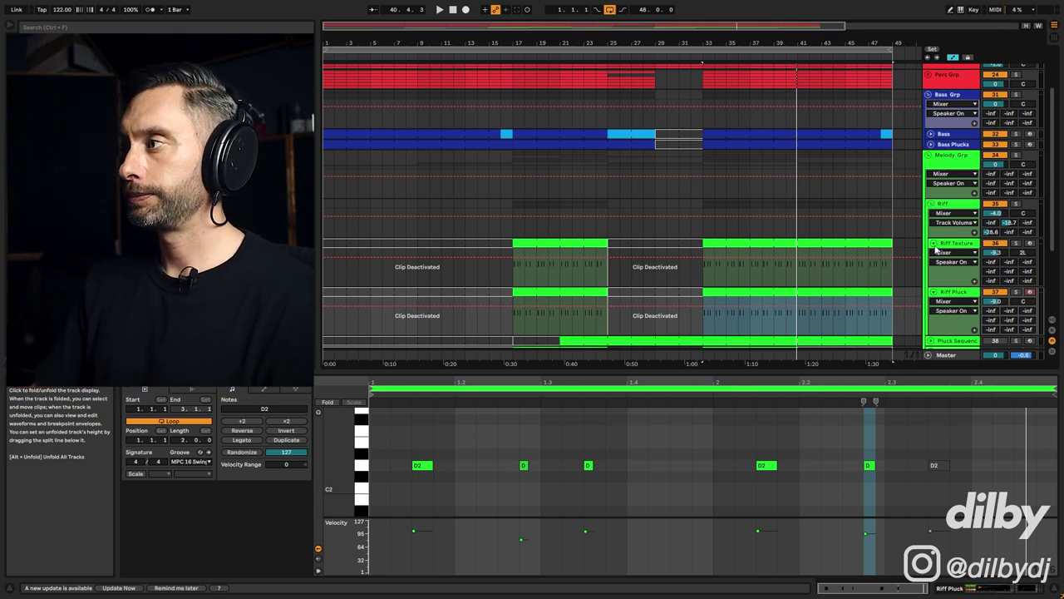
Fold the Riff group, solo the Drone track, show its clip's notes, and audition it from bar 33.
left_click(935, 247)
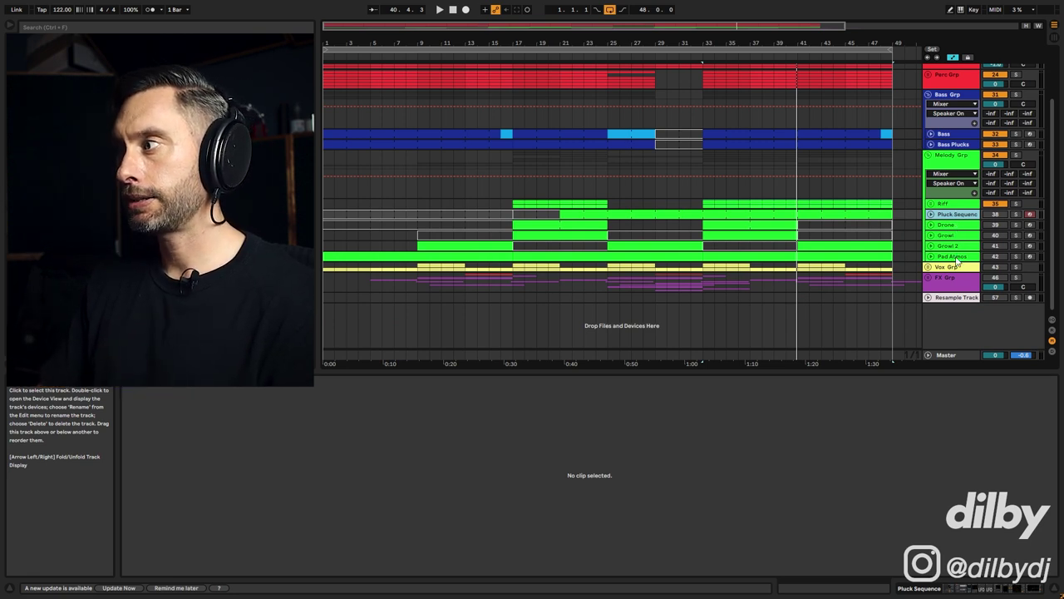
left_click(948, 225)
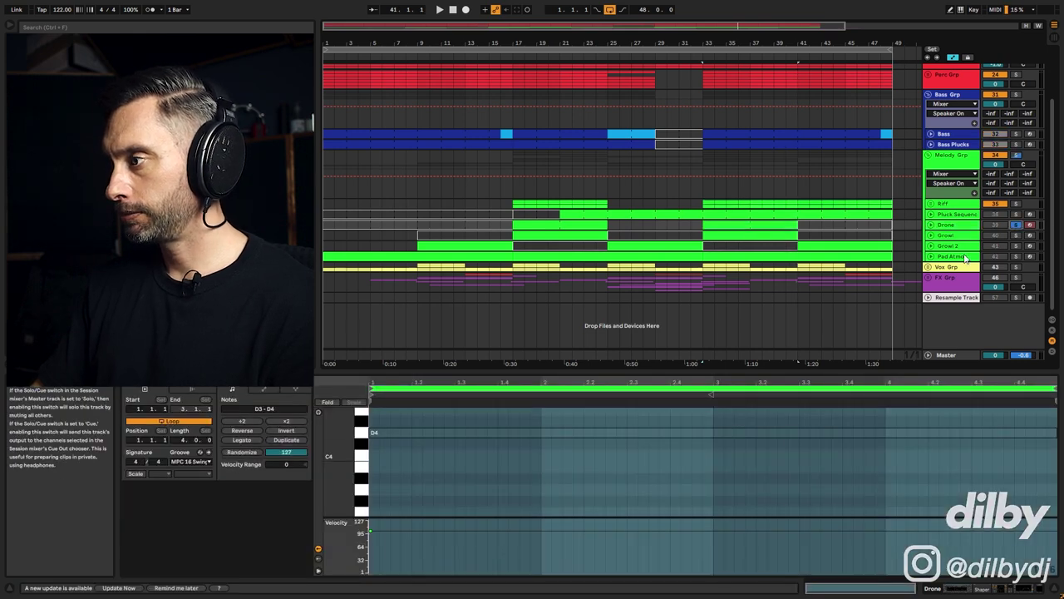
left_click(773, 447)
scroll(773, 448, "down", 5)
key("space")
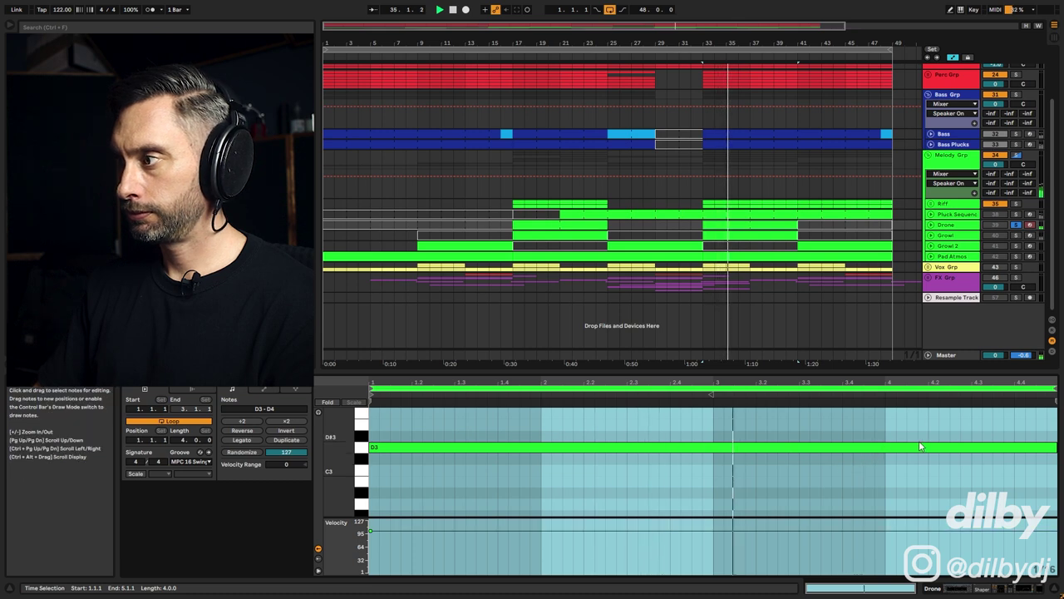
Show the Drone's devices and examine how Shaper modulates Analog's unison detune, comparing the sound with Shaper bypassed and active.
left_click(953, 228)
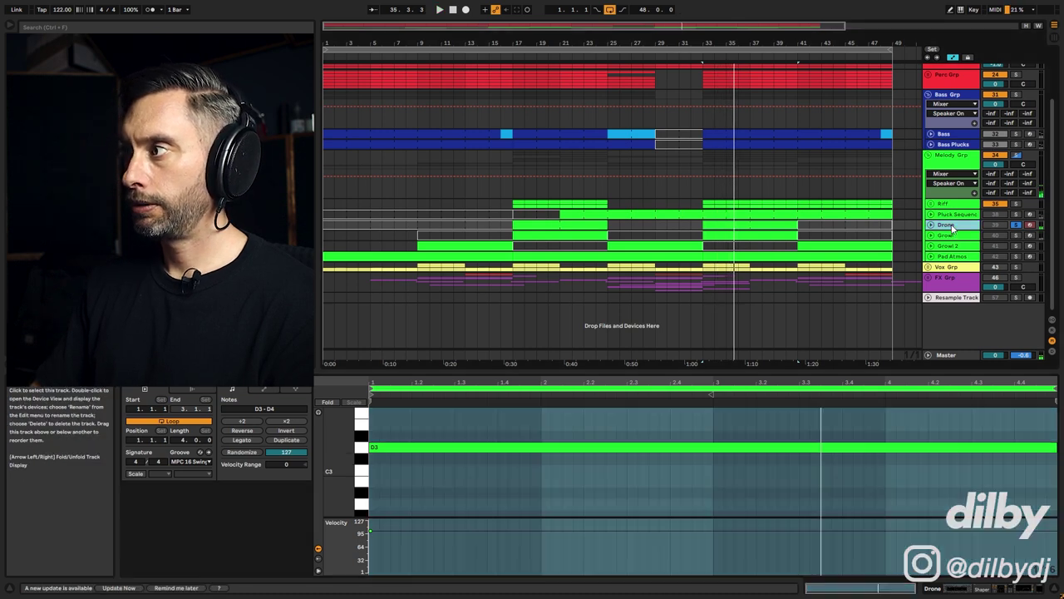
double_click(953, 226)
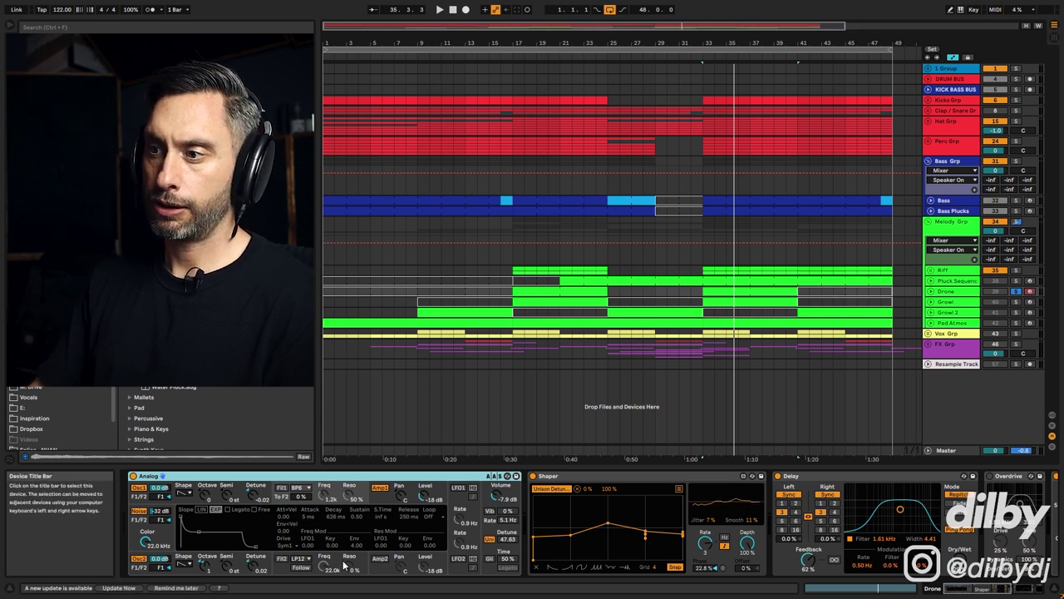
left_click(489, 542)
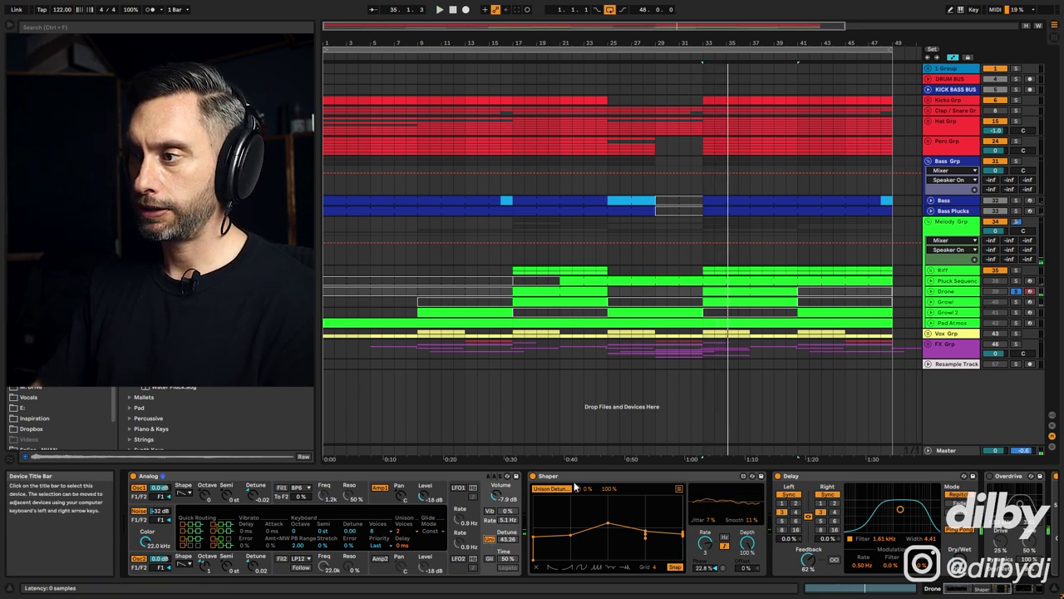
left_click(533, 476)
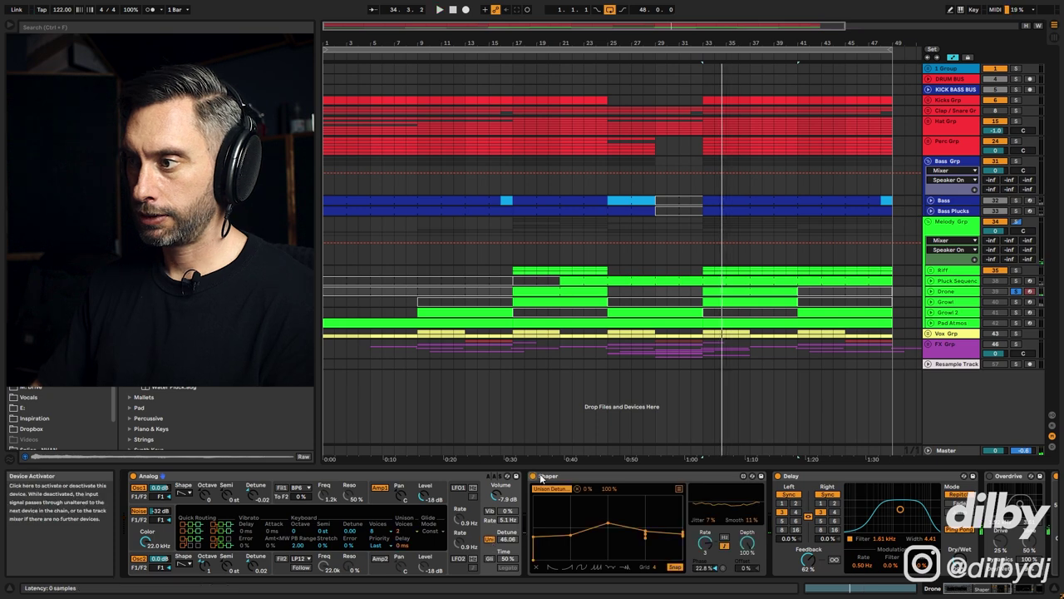
left_click(533, 476)
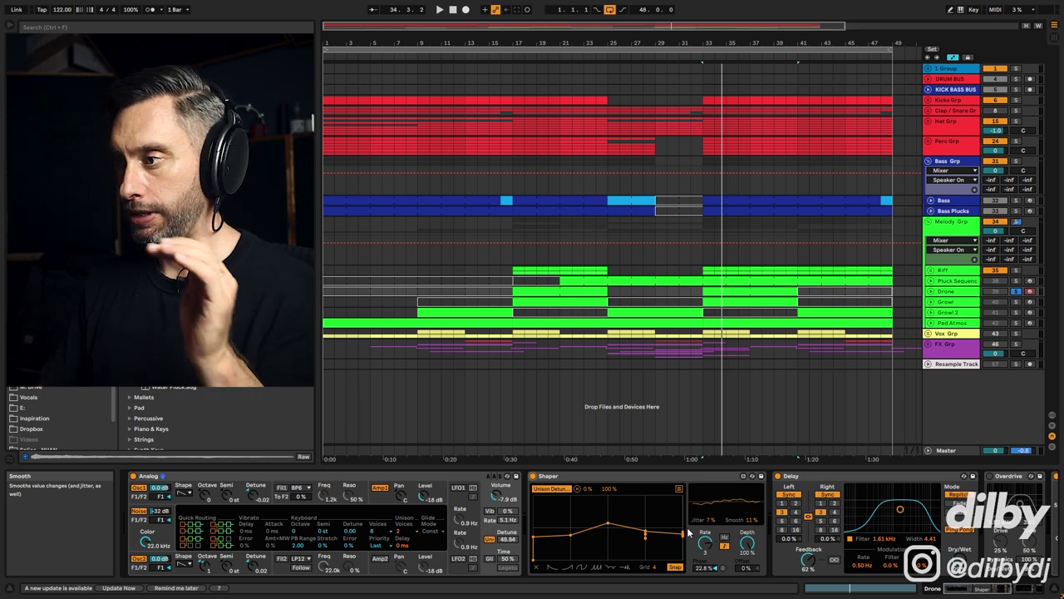
left_click(507, 539)
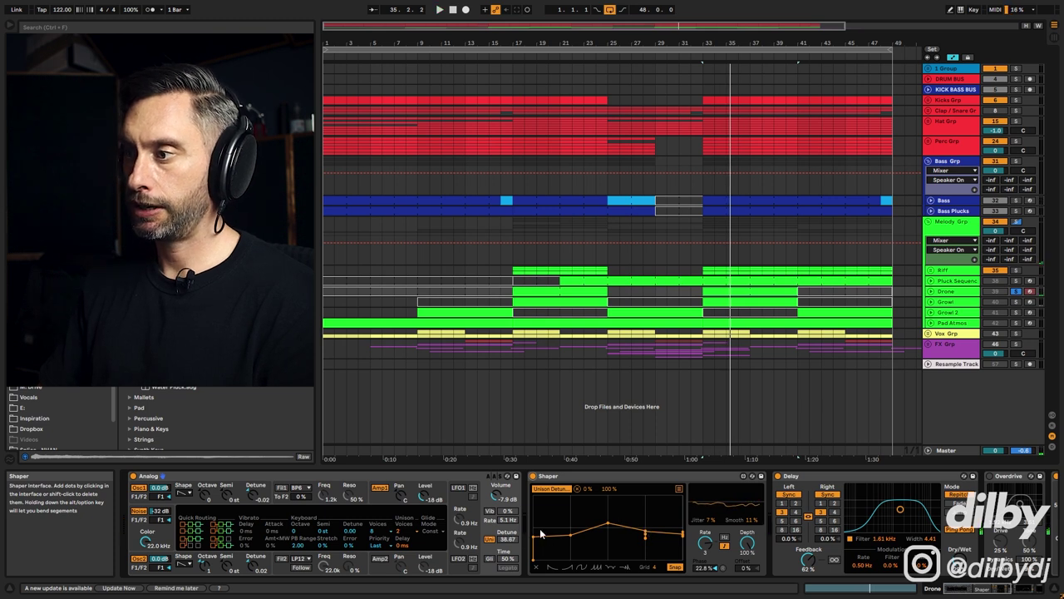
left_click(572, 534)
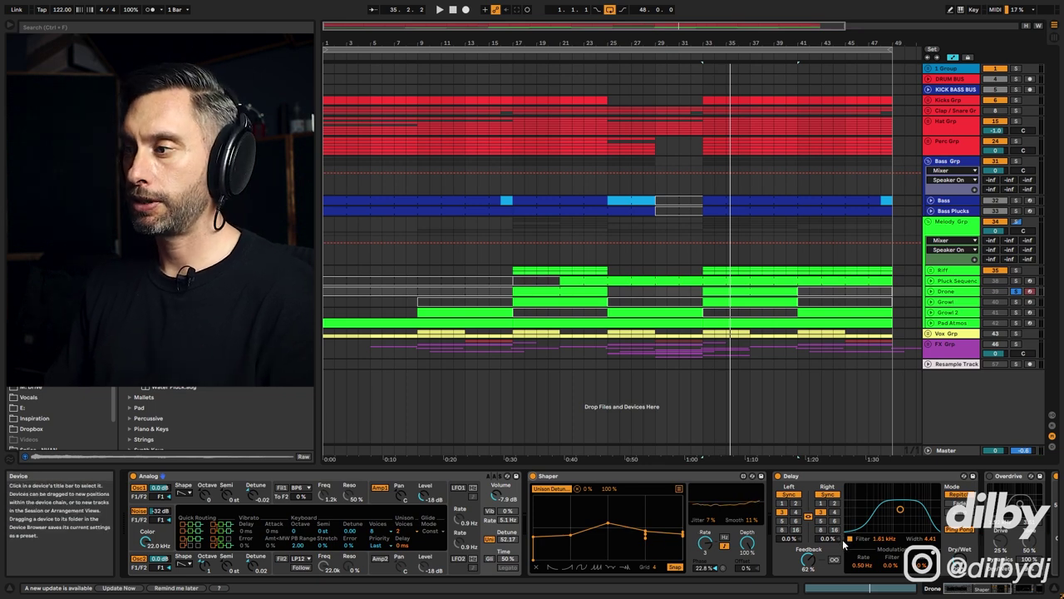
Compare the Drone with its Delay bypassed and active, and audition EQ Eight with high-cut band 8 disabled.
left_click(981, 592)
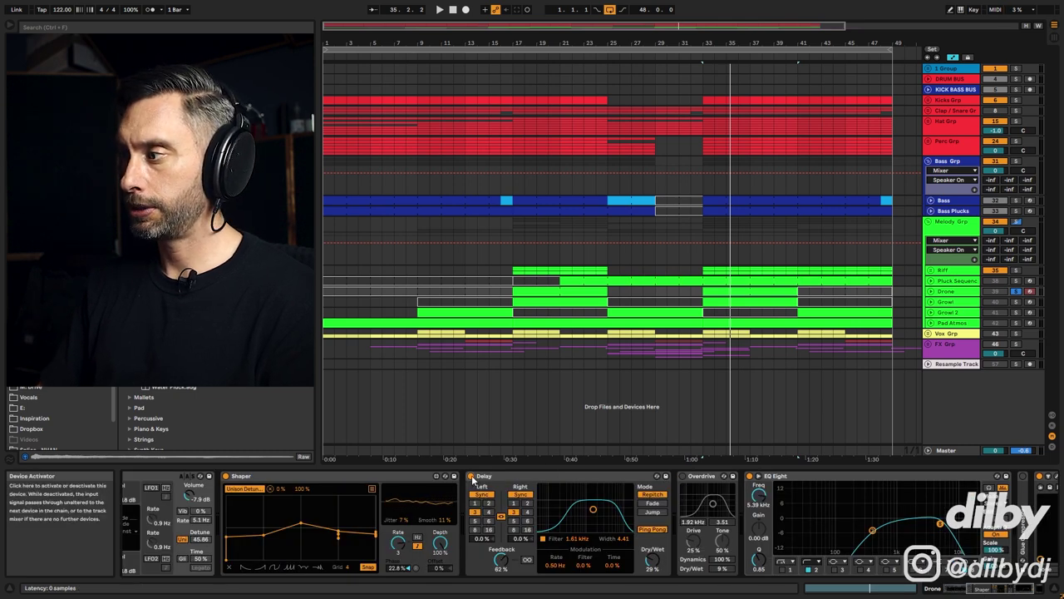
left_click(472, 478)
left_click(472, 479)
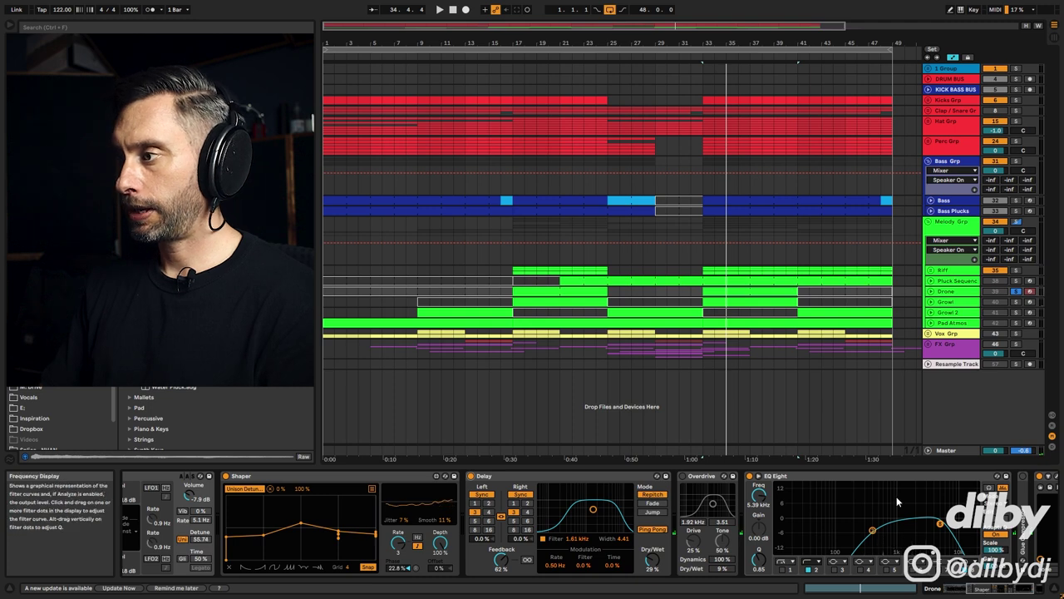
left_click_drag(987, 592, 1006, 590)
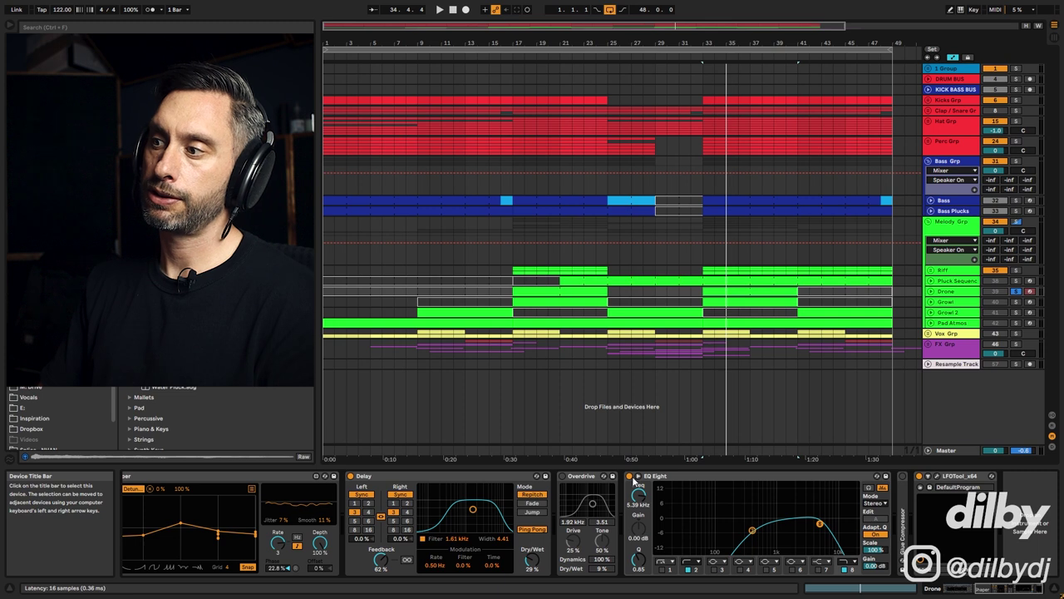
key("space")
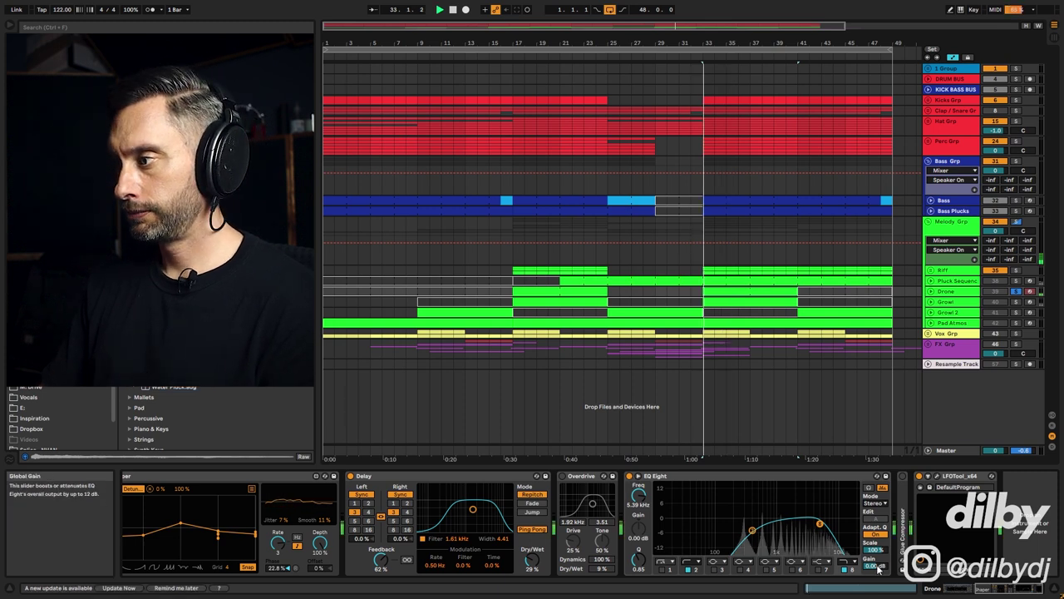
left_click(845, 570)
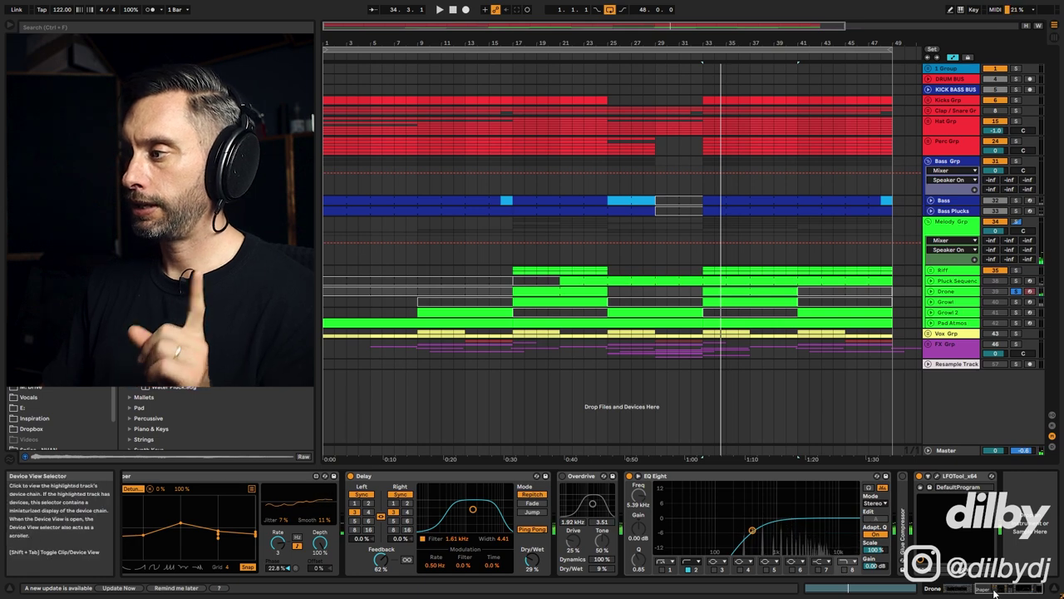
Audition the Drone from bar 33 with Analog's noise generator switched off and back on.
left_click_drag(999, 591, 948, 574)
key("space")
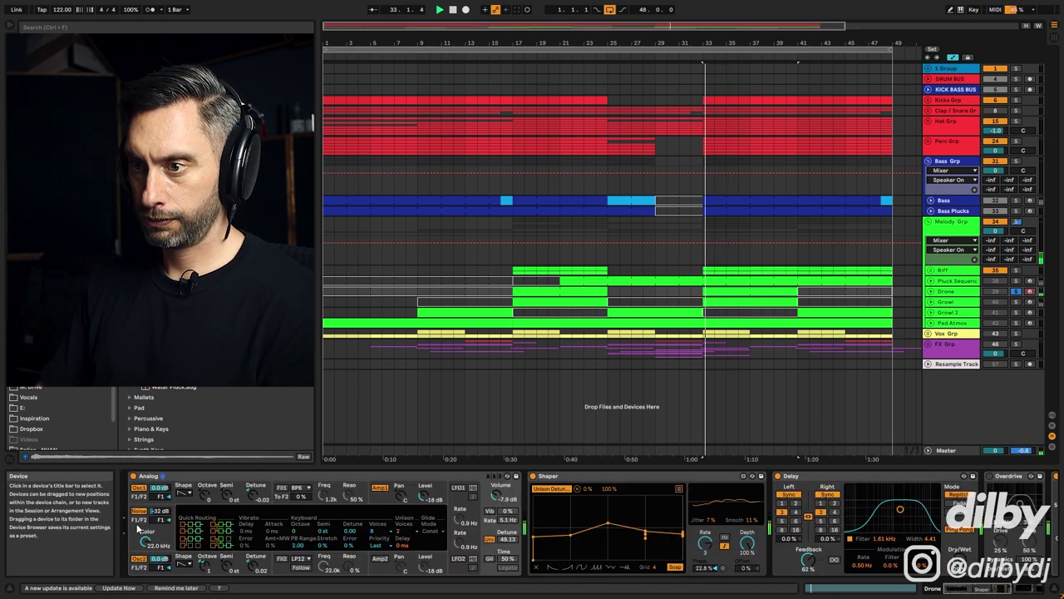
left_click(143, 515)
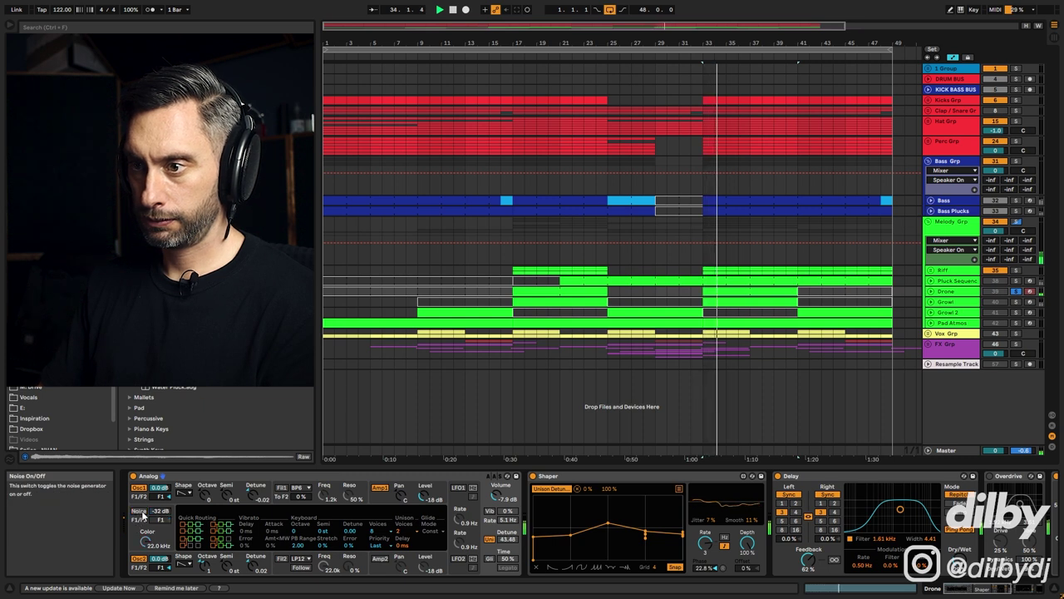
left_click(143, 515)
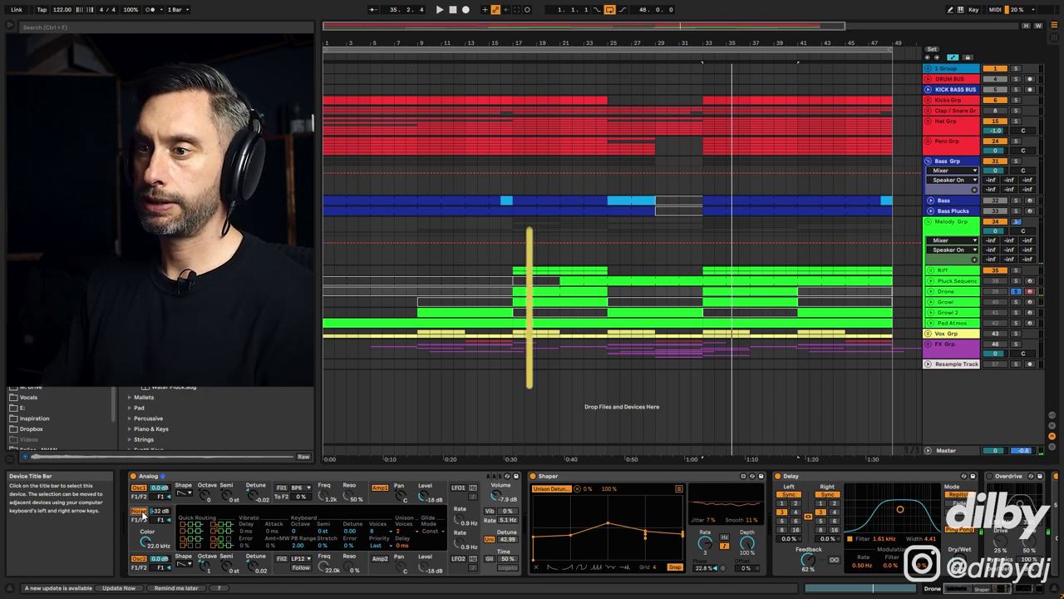
Fold the Shaper and Delay devices, and compare Analog's noise off and on with EQ Eight's high-cut band disabled.
double_click(642, 478)
double_click(642, 477)
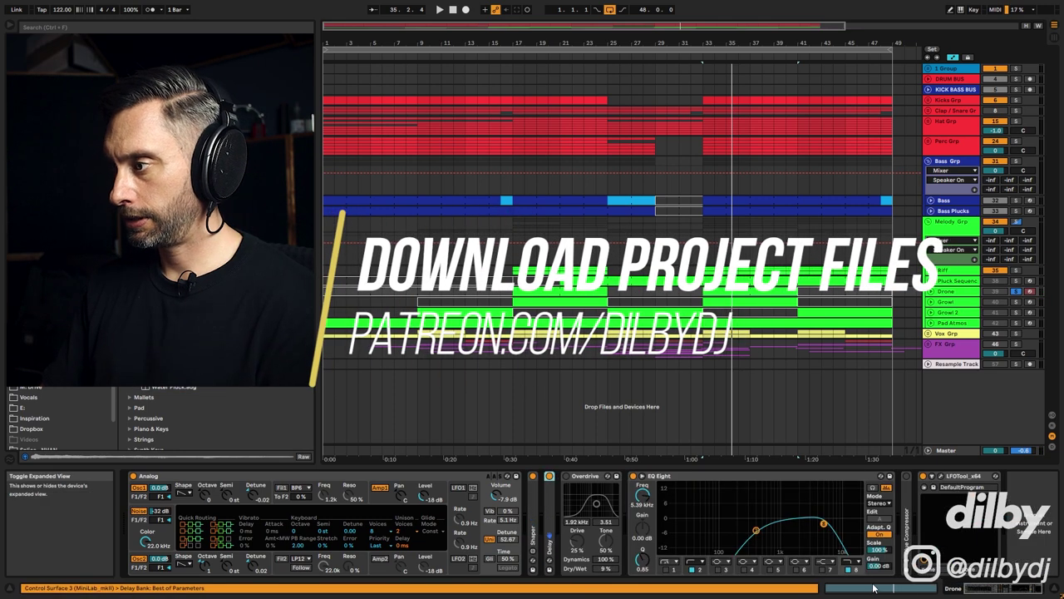
left_click(142, 512)
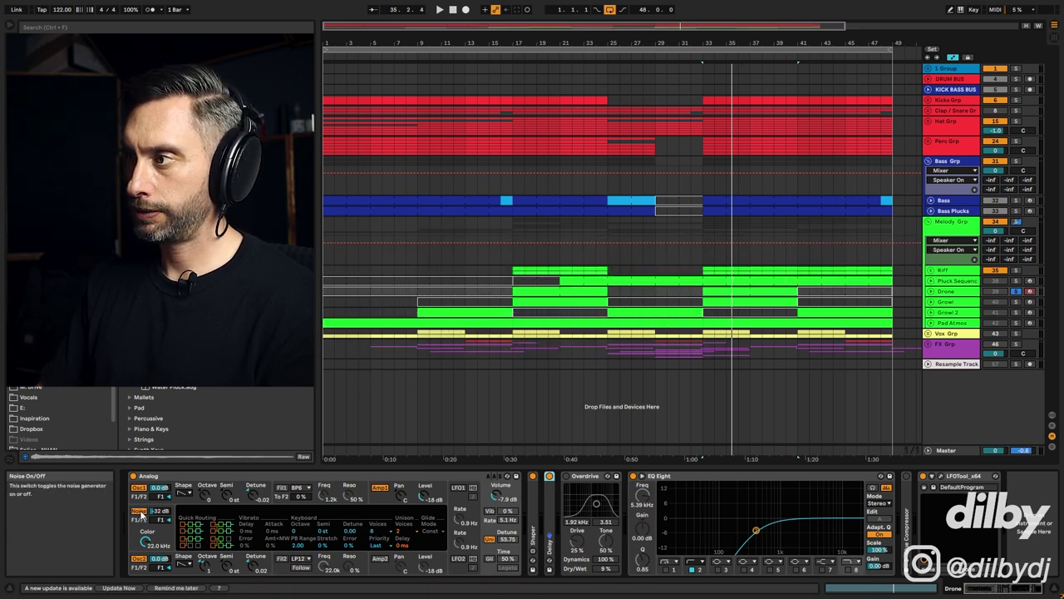
key("space")
left_click(139, 511)
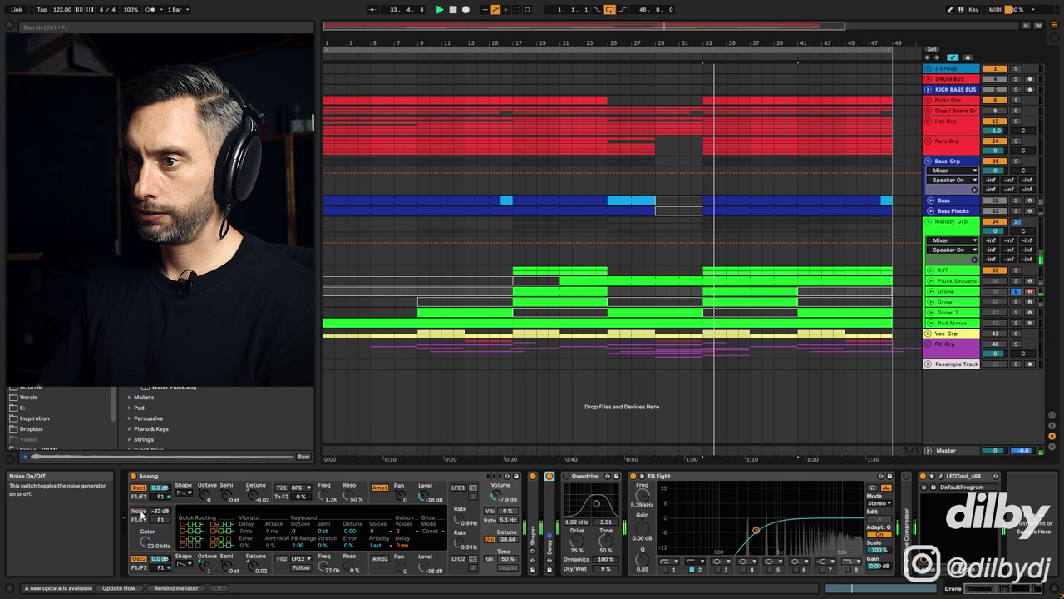
left_click(140, 512)
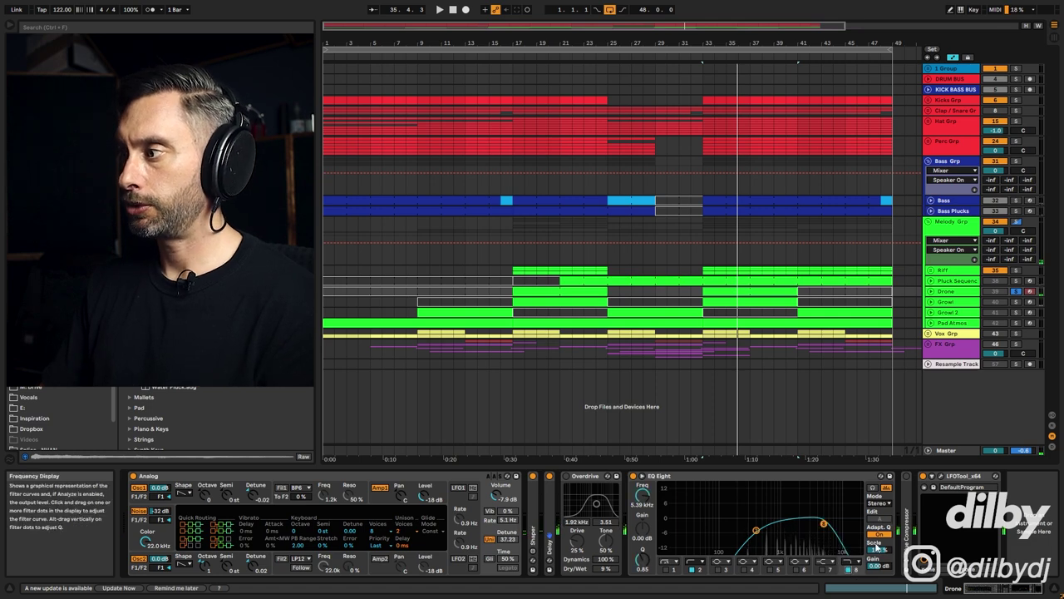
Open the Drone's LFOTool window and raise the volume curve's starting point to about half height.
left_click(933, 476)
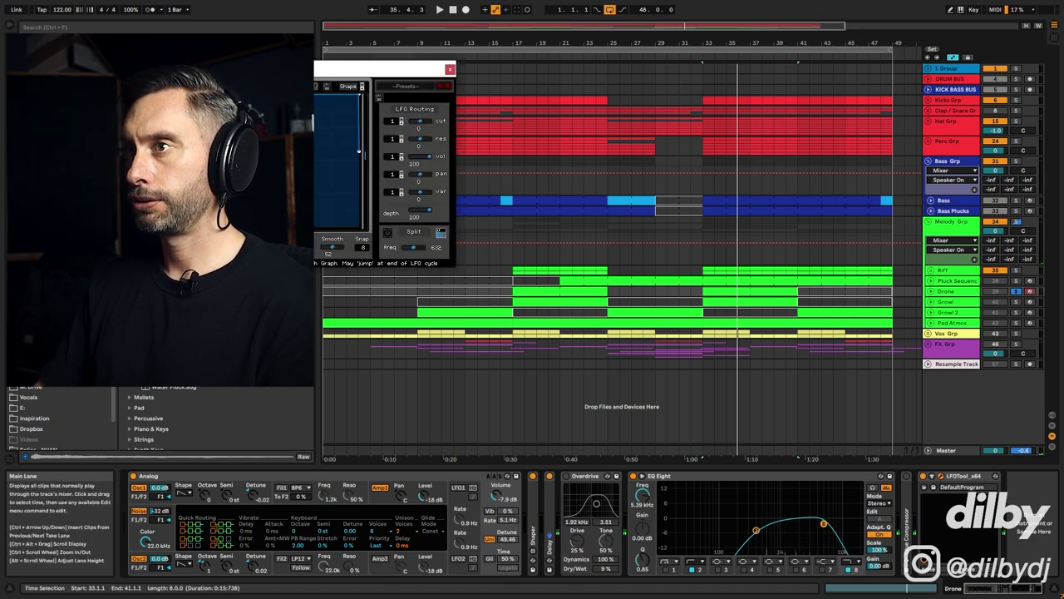
left_click_drag(249, 68, 698, 170)
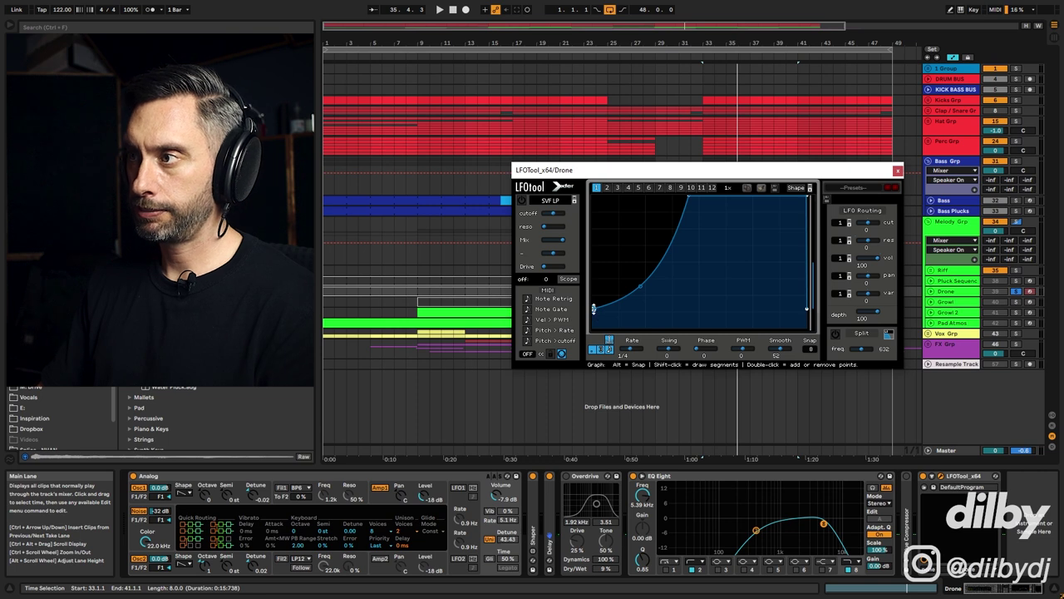
left_click_drag(593, 307, 605, 252)
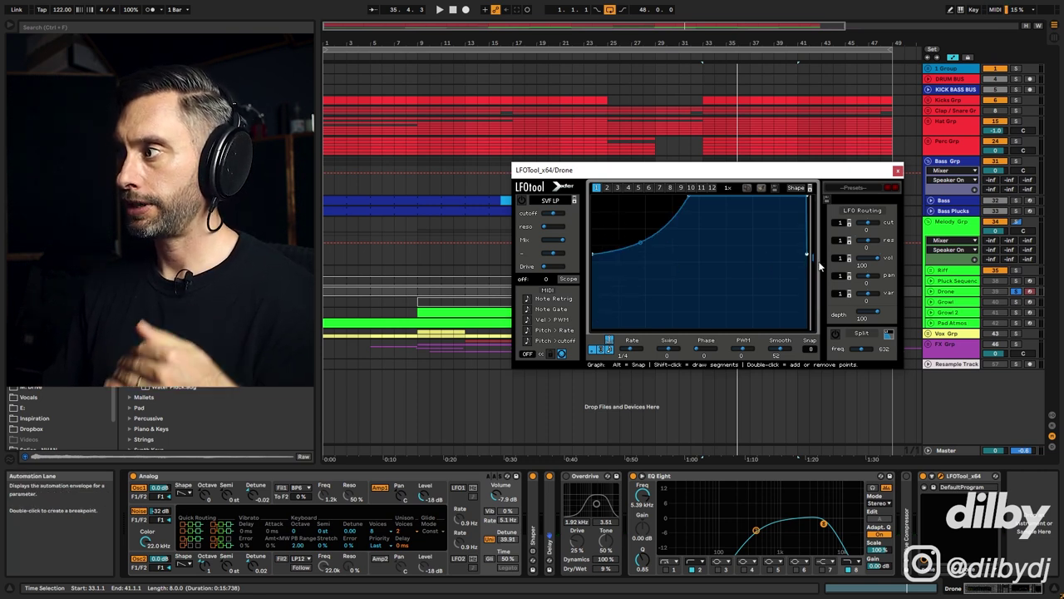
Hide the LFOTool window and audition the unsoloed Drone within the full mix from bar 33.
key("ctrl+alt+p")
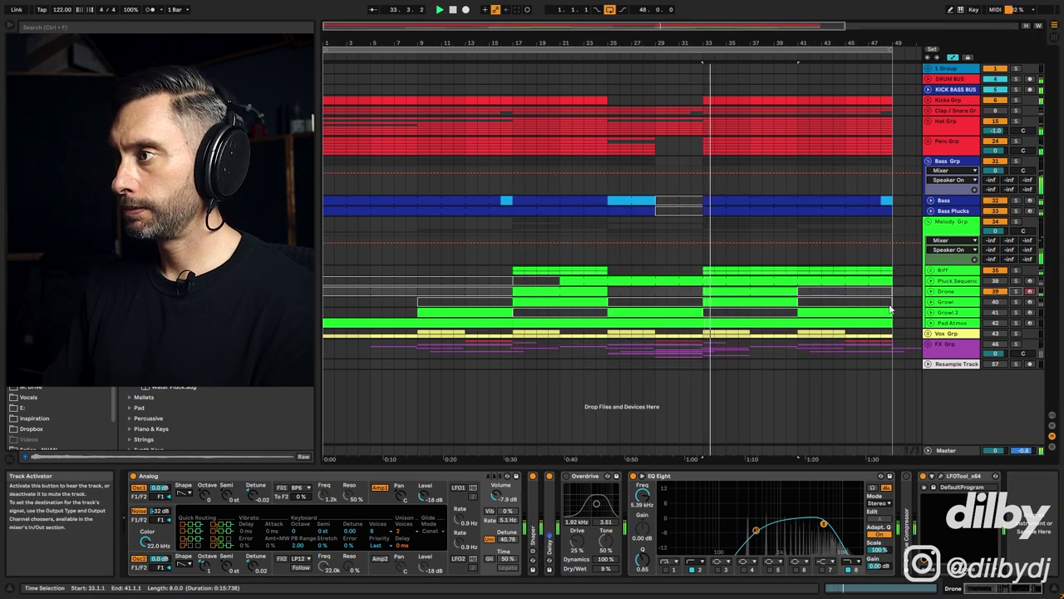
left_click(744, 300)
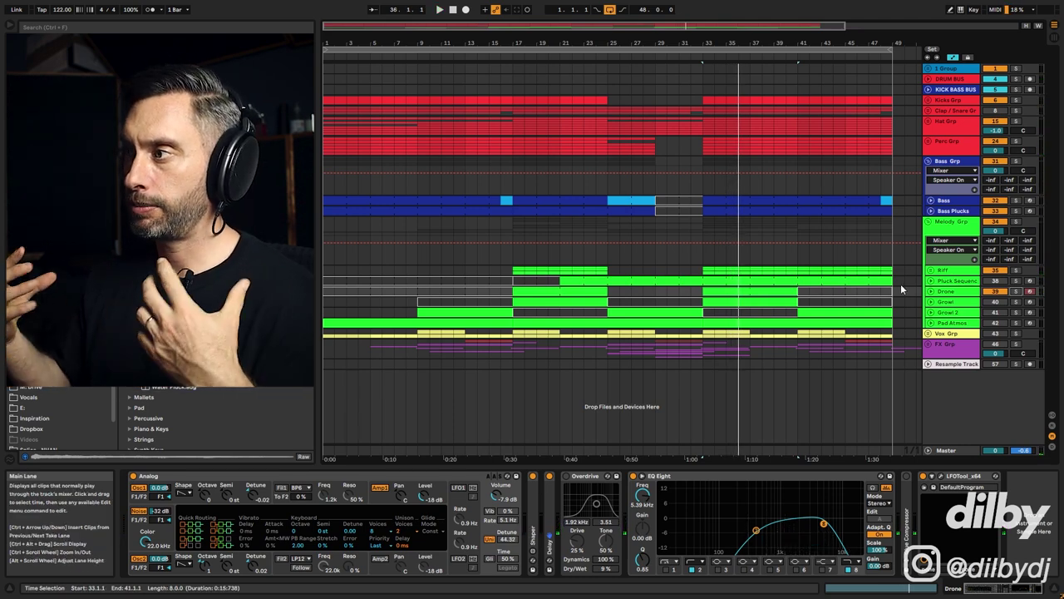
left_click(941, 293)
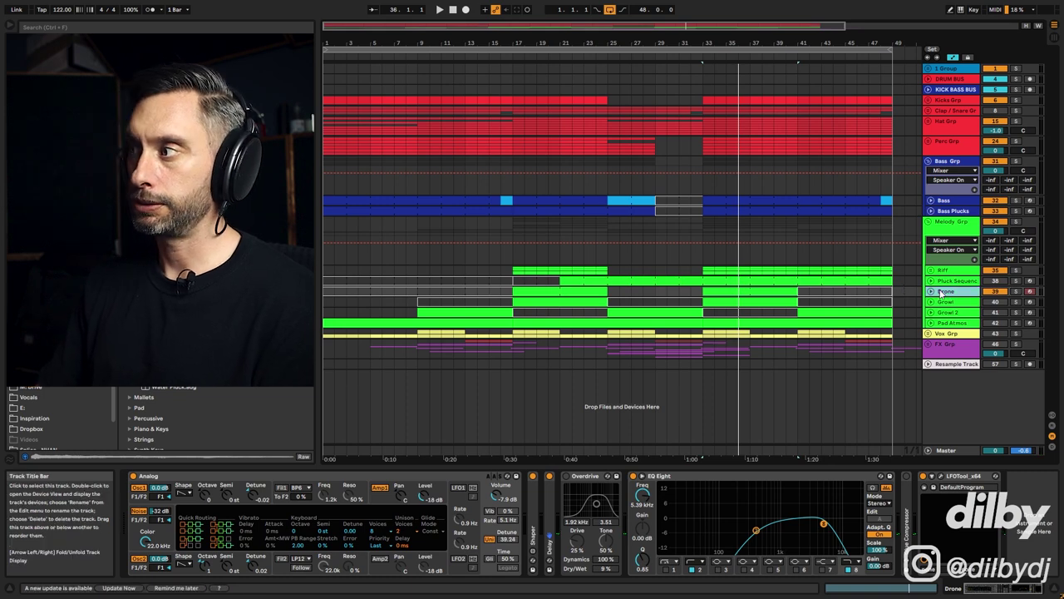
Show the Growl track's devices and locate its sample HL_USH_MUSIC_SHOT_C_030.wav in the browser.
left_click(943, 301)
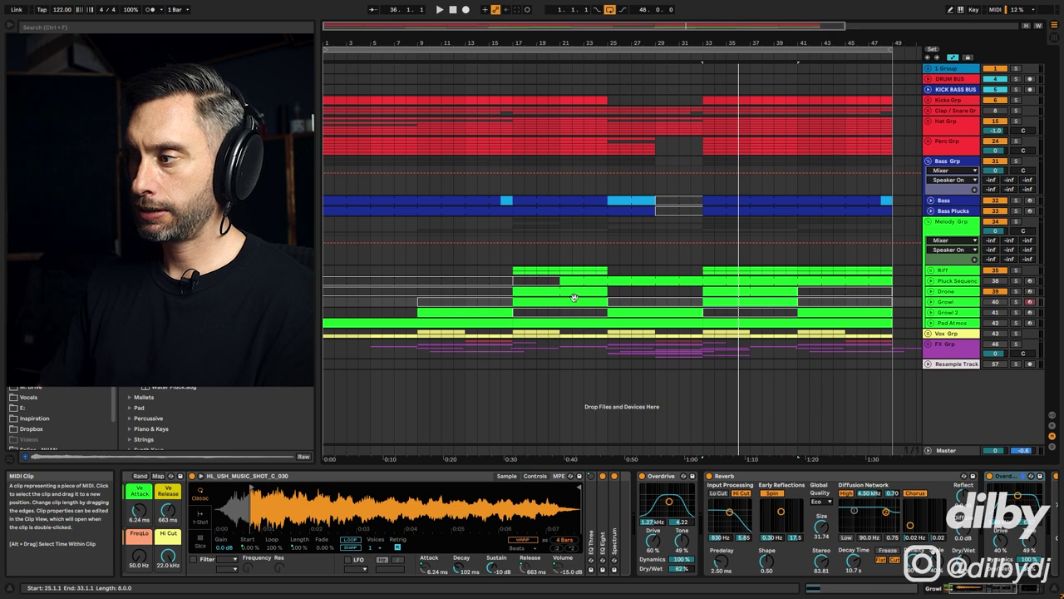
left_click(981, 591)
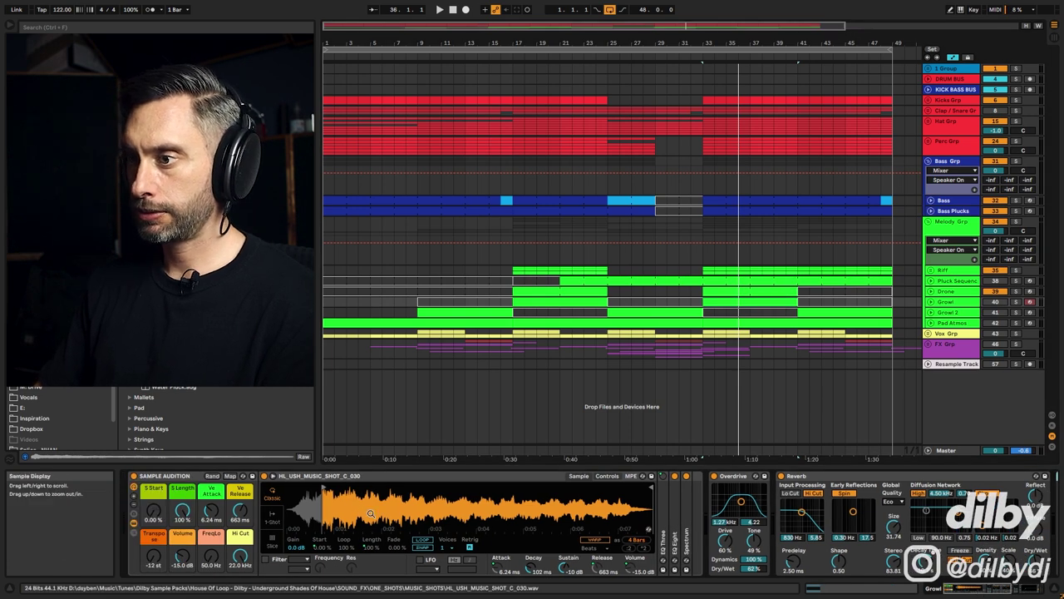
scroll(262, 441, "down", 5)
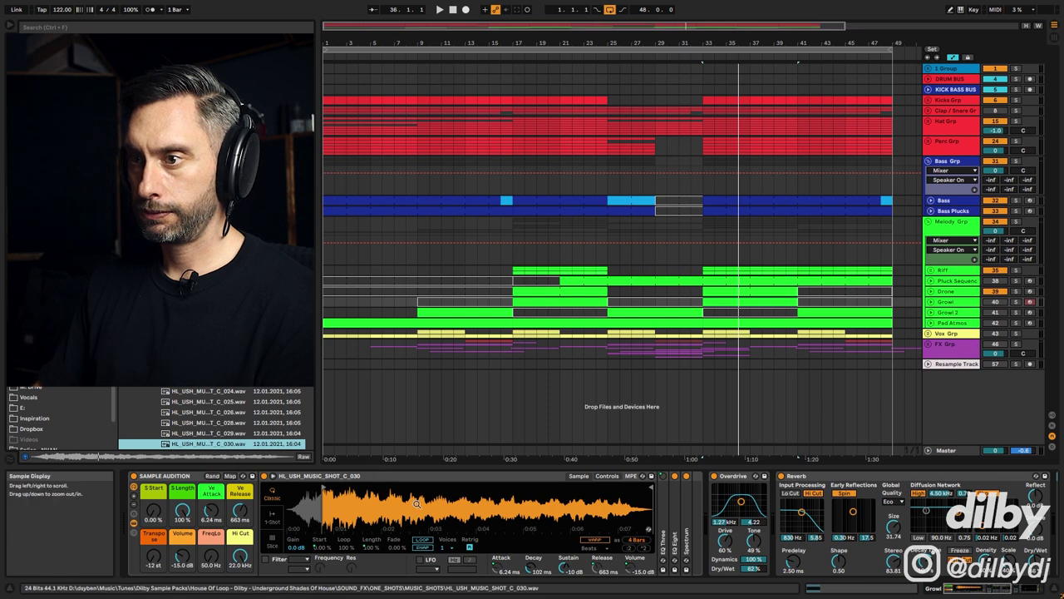
left_click(753, 302)
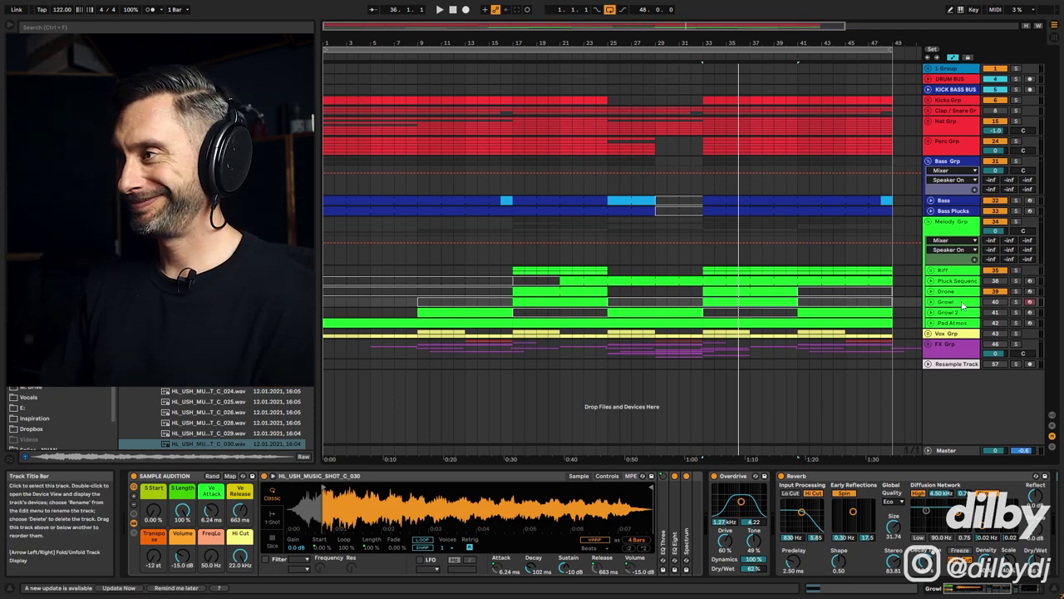
Examine the Growl's effects chain, covering the first Overdrive, the Reverb and the second Overdrive.
left_click(1000, 593)
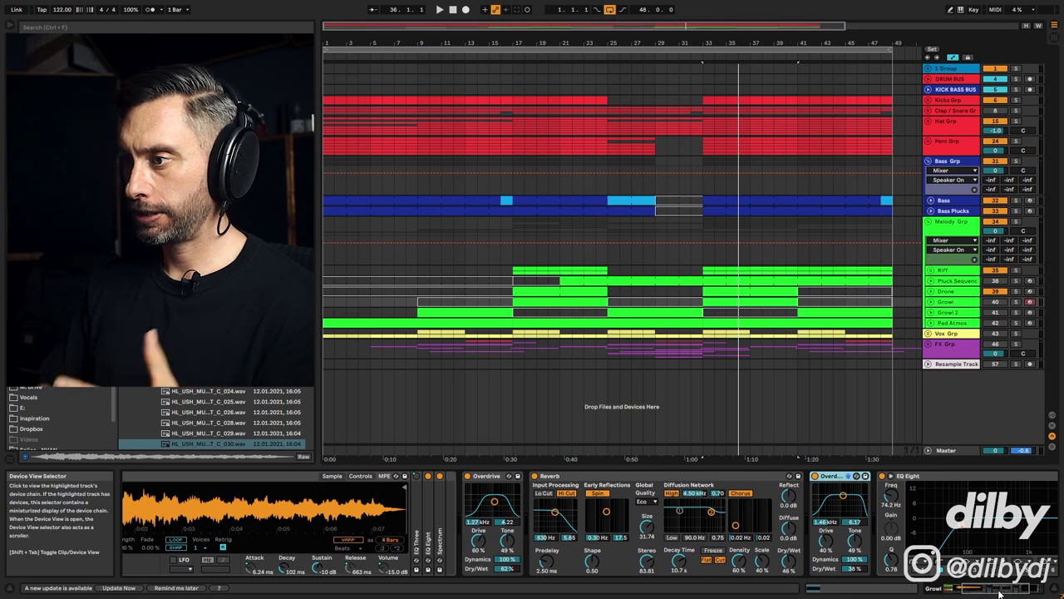
left_click_drag(1000, 593, 995, 593)
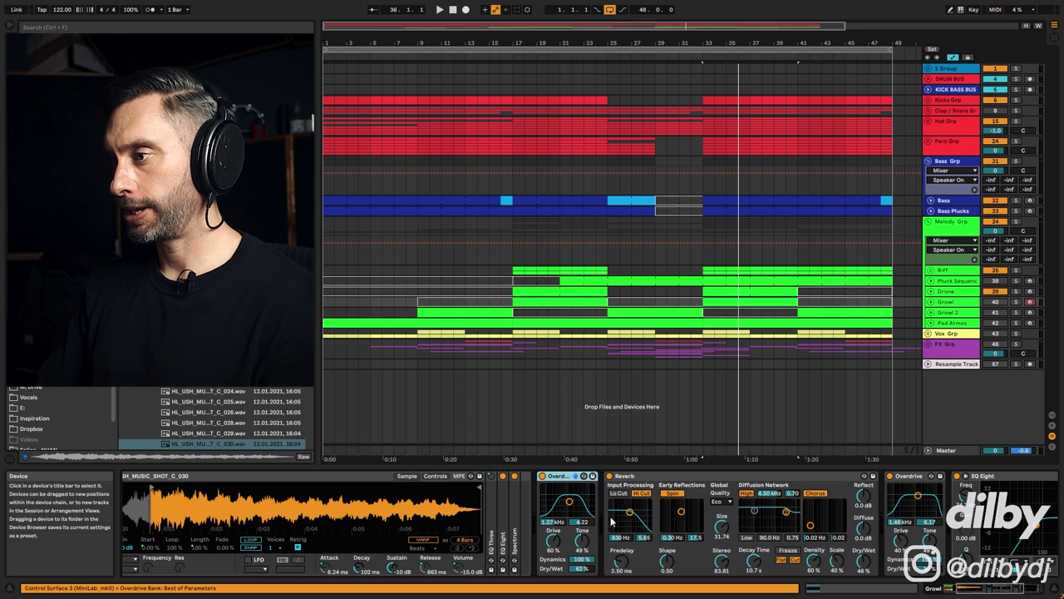
left_click(802, 499)
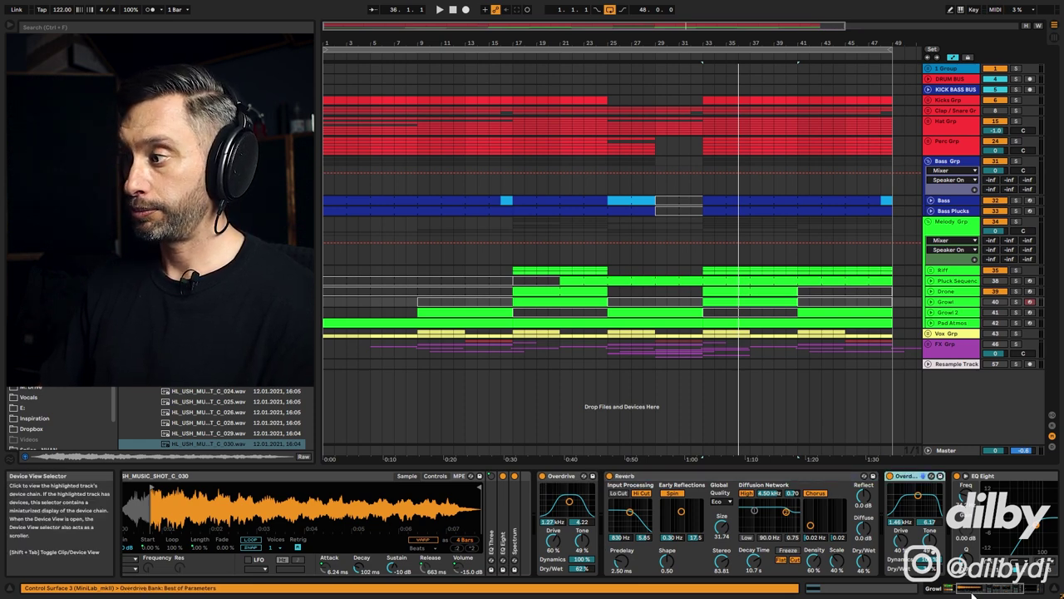
Examine the Growl's EQ Eight and audition the Growl soloed, then within the full mix.
left_click_drag(973, 593, 991, 593)
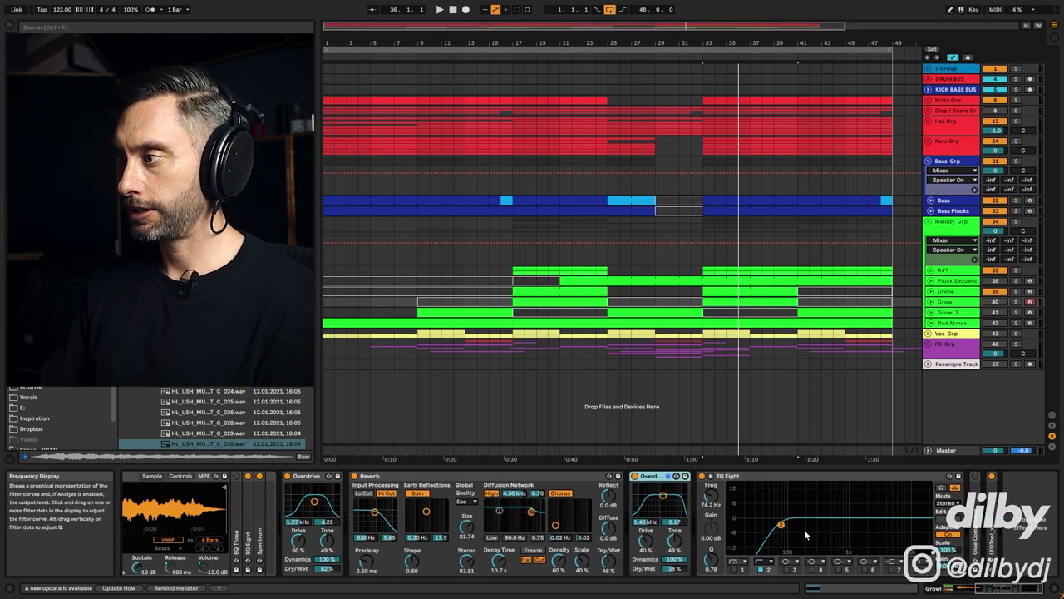
left_click(1015, 302)
key("space")
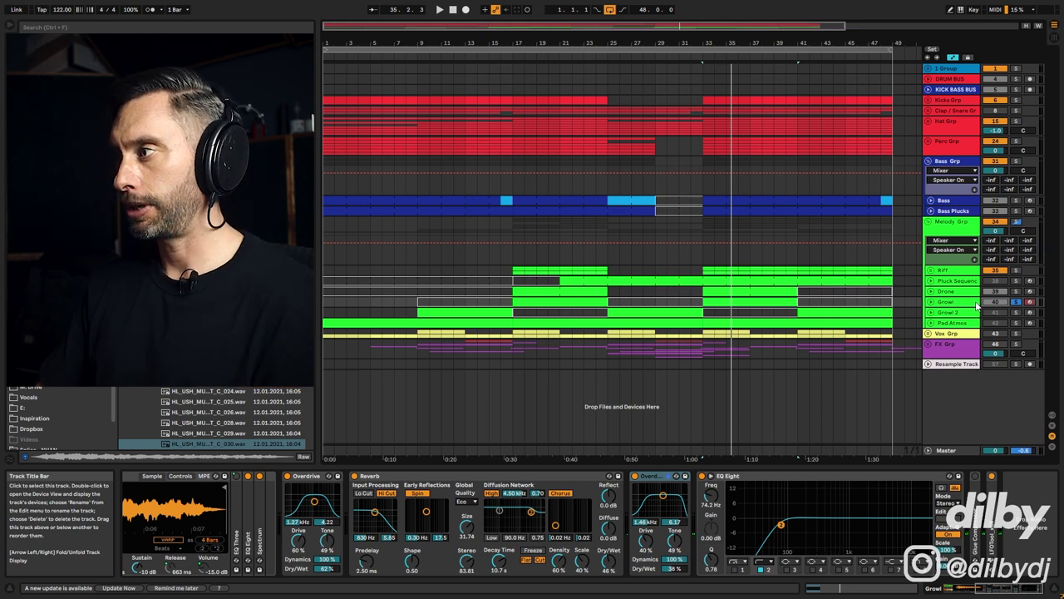
key("space")
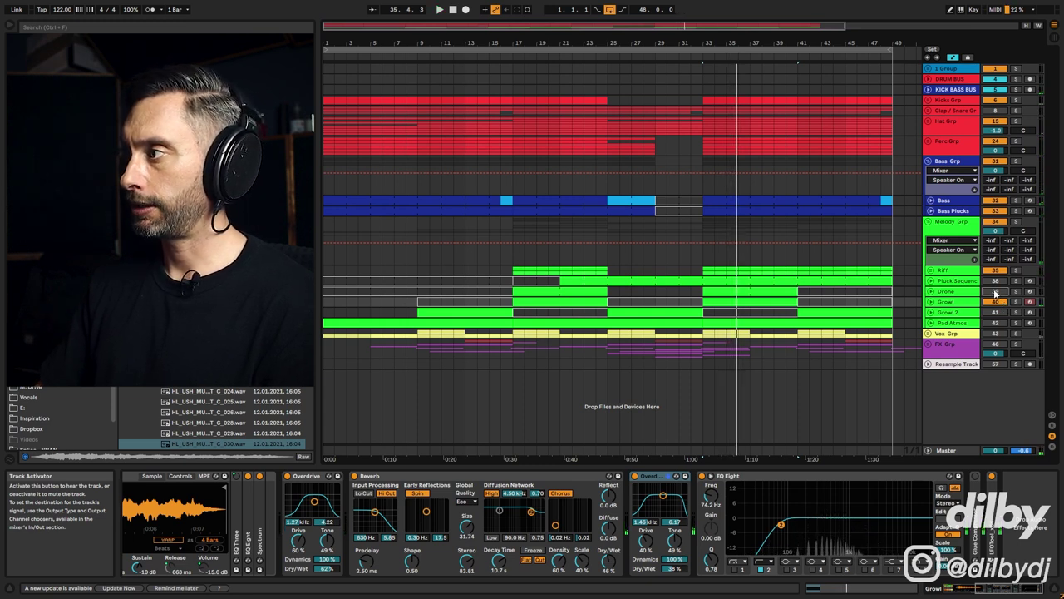
Show the Growl 2 track's devices and locate its sample SMT_EED_Synth_30_Cm in the browser.
left_click(952, 312)
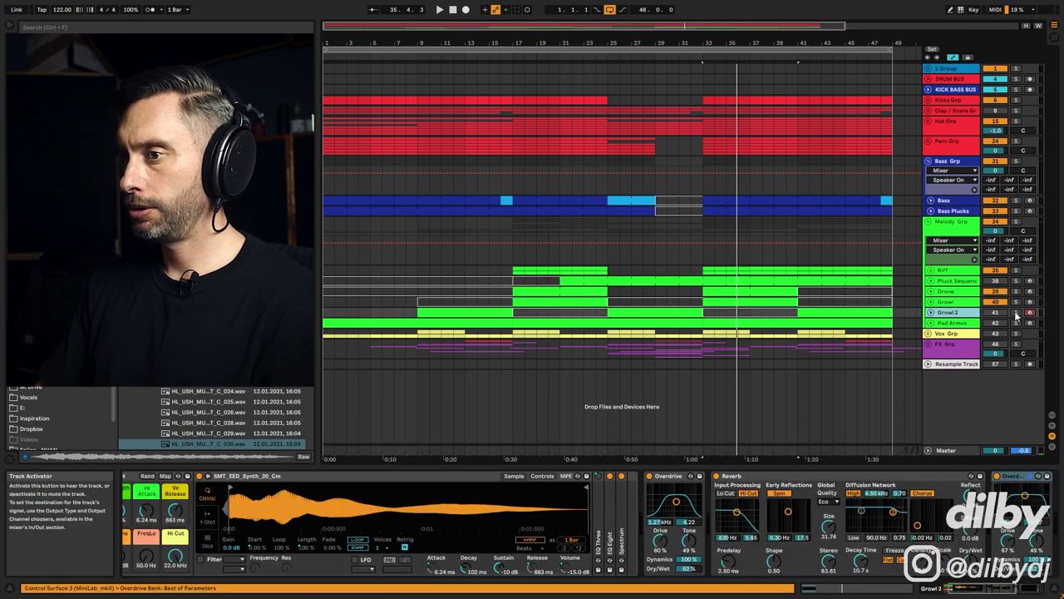
left_click(979, 589)
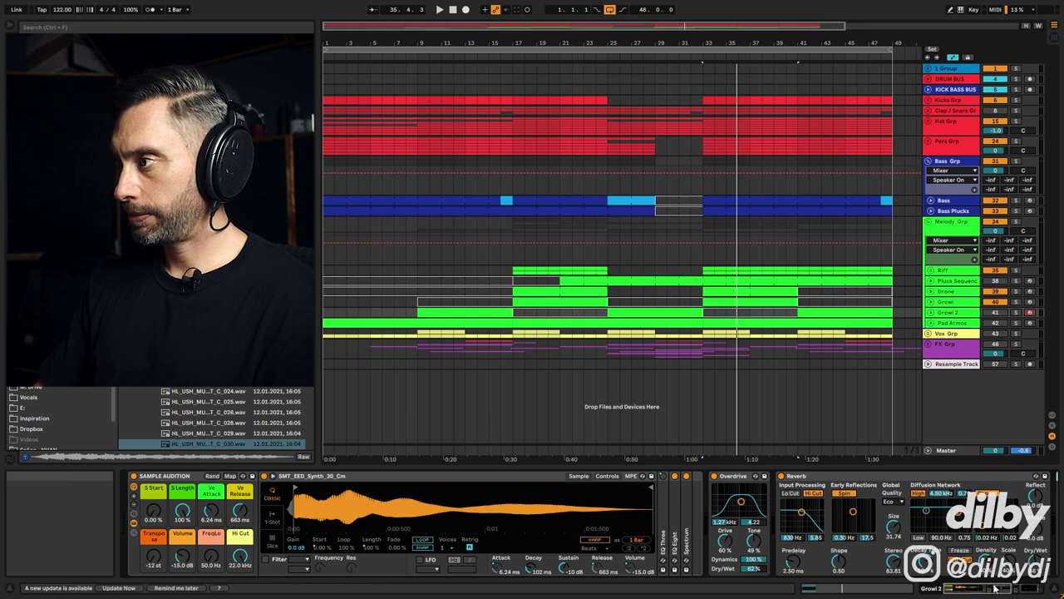
right_click(490, 516)
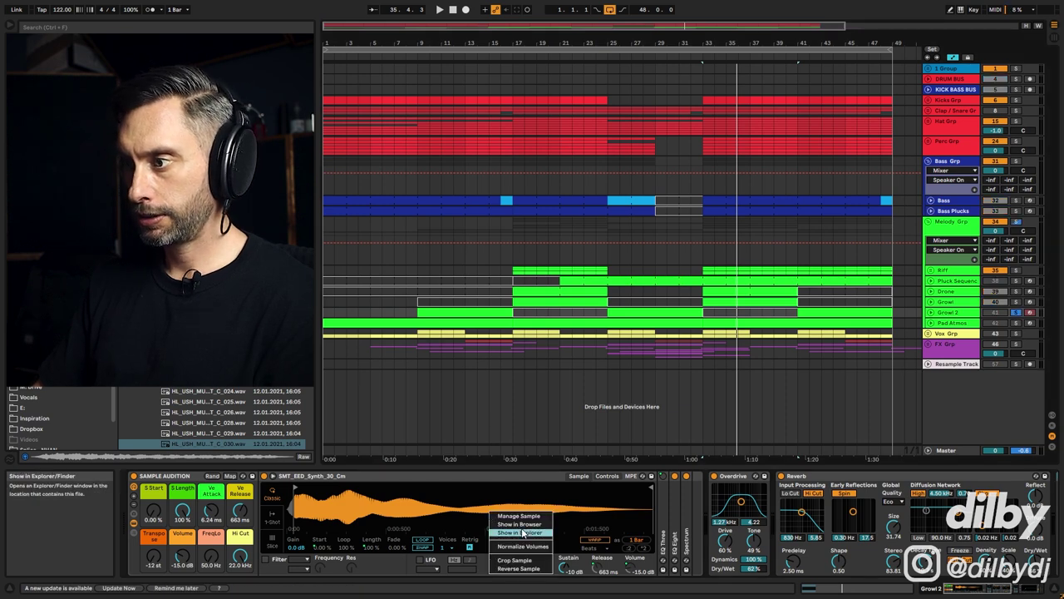
left_click(522, 533)
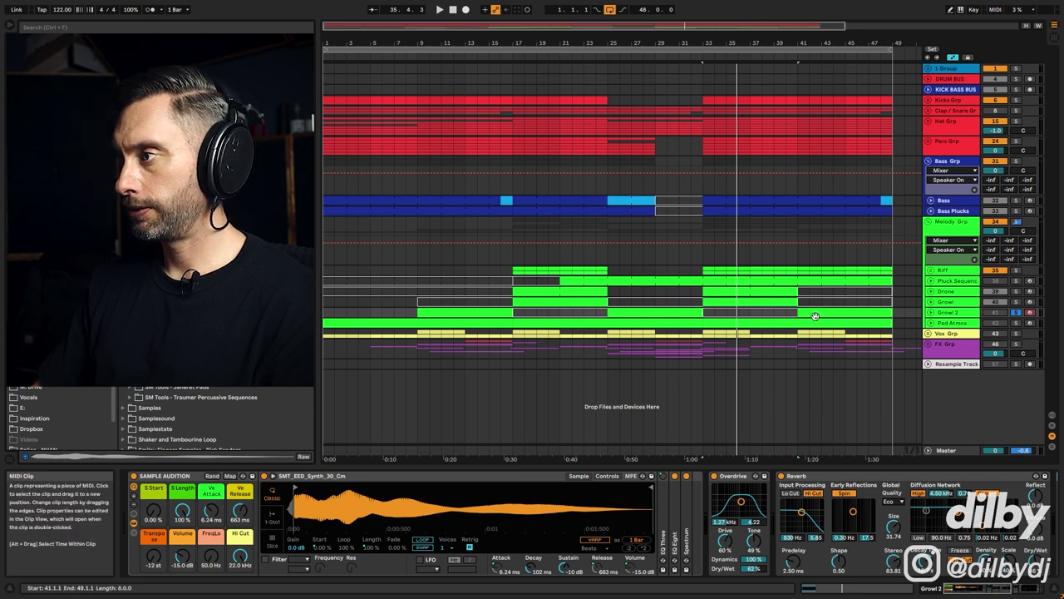
Audition Growl 2 soloed from bar 41, review its effects chain, and hear it unsoloed in the full mix.
key("space")
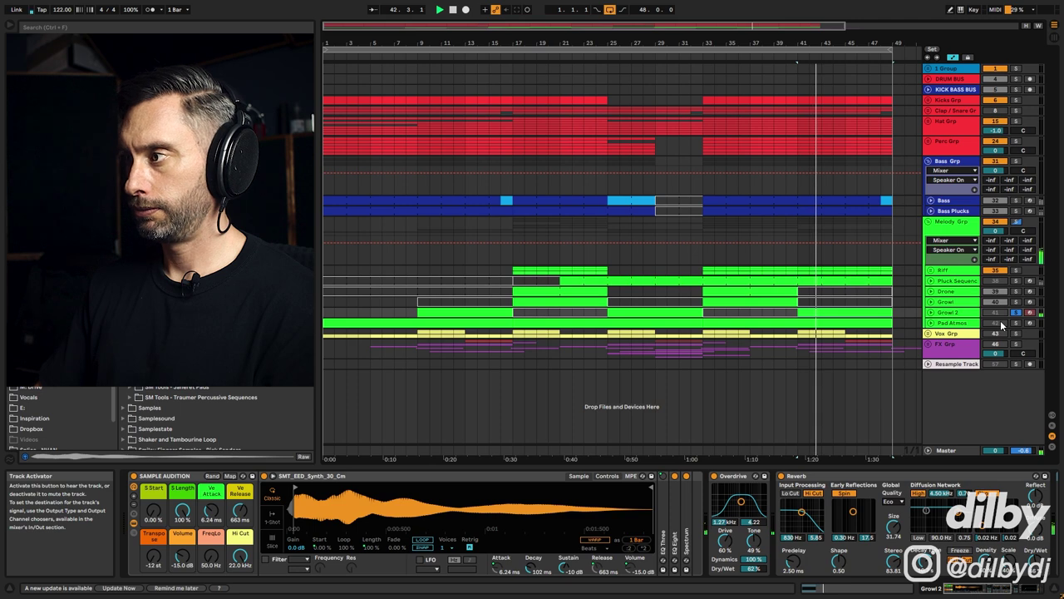
left_click(983, 592)
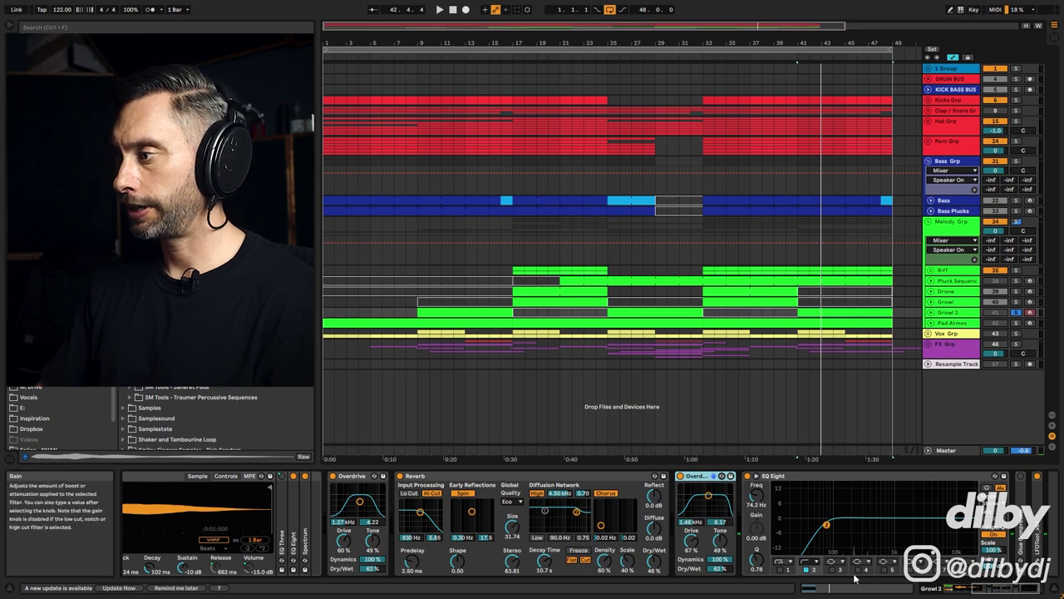
left_click_drag(993, 592, 930, 593)
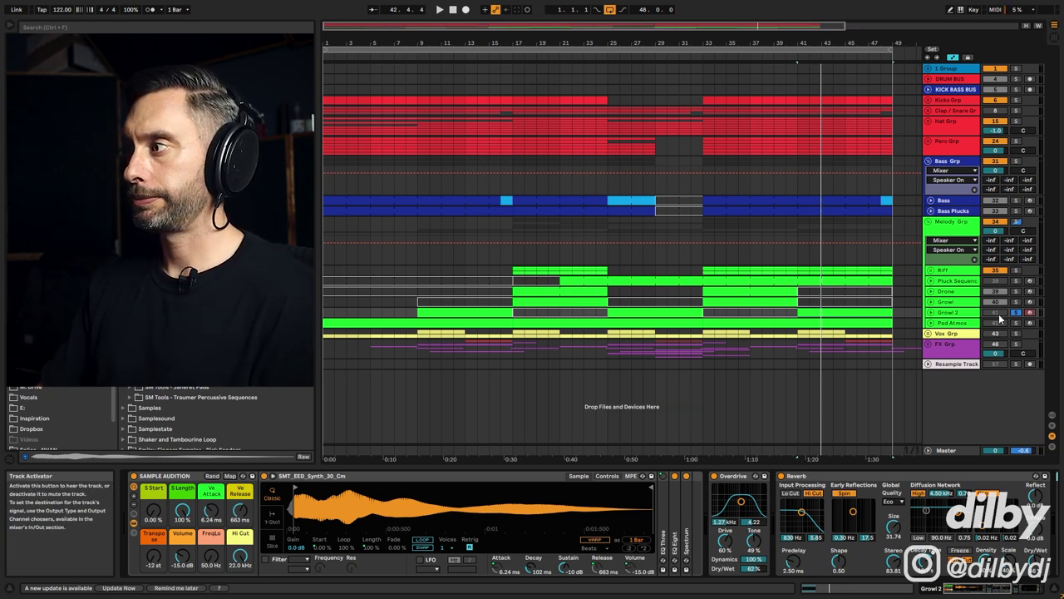
key("space")
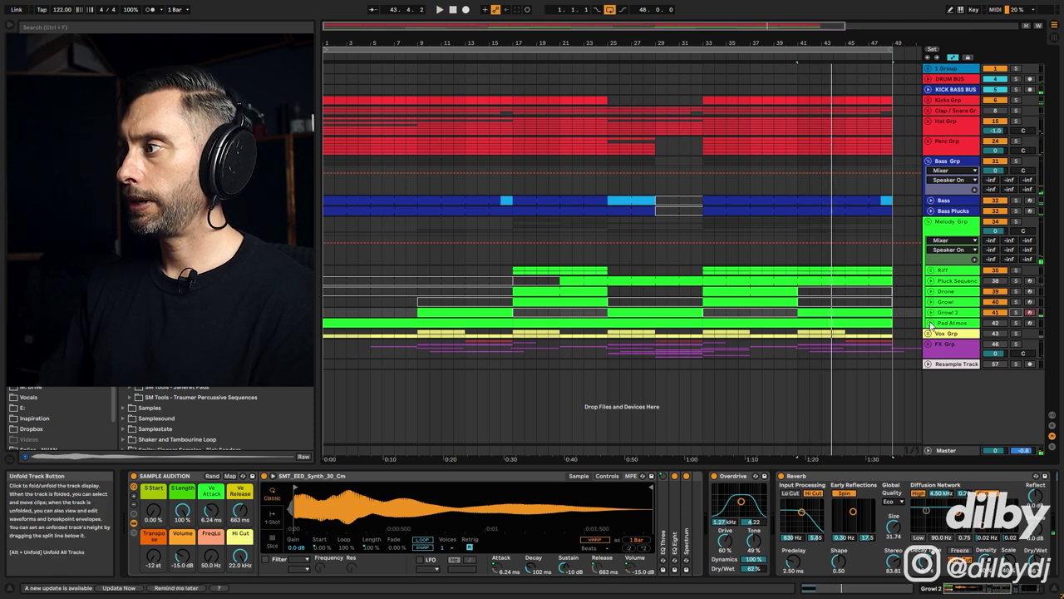
Unfold the Pad Atmos track, show its devices and locate its sample 089_AT_Remedy_Drone_Loop_124bpm_dm in the browser.
left_click(931, 324)
left_click(963, 325)
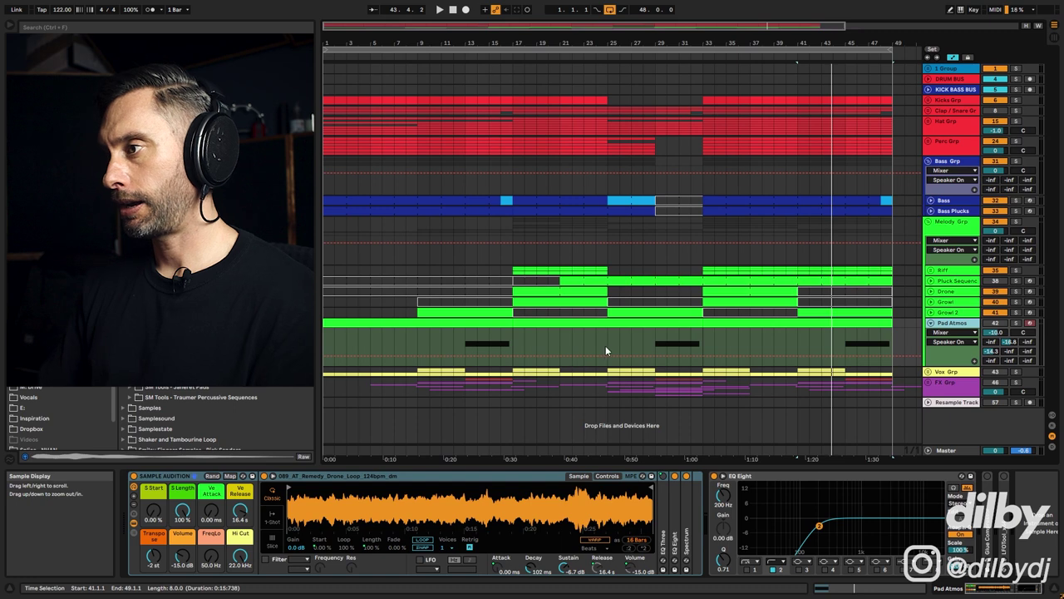
right_click(495, 513)
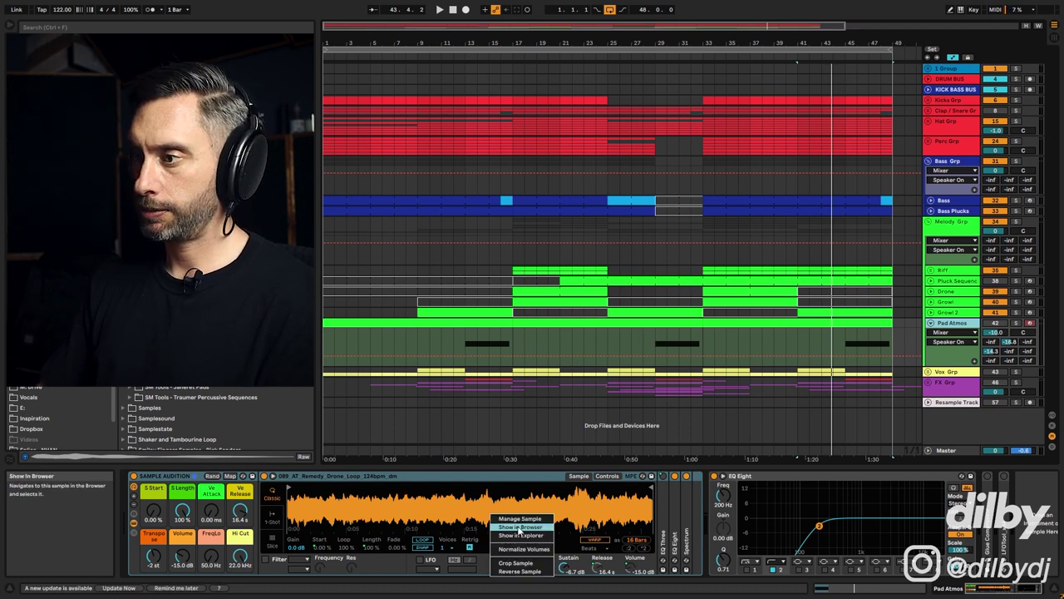
left_click(527, 527)
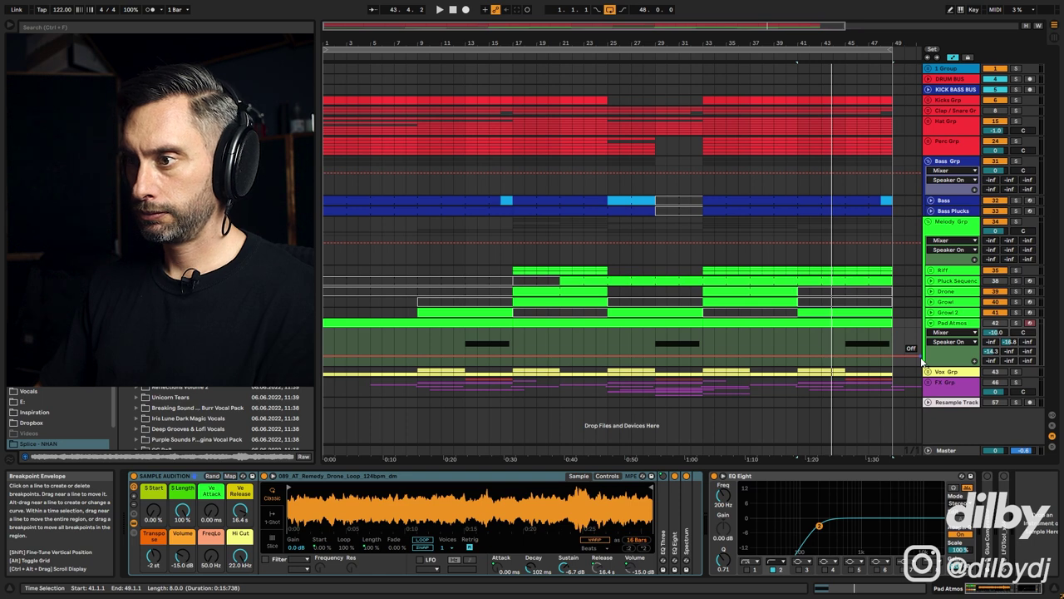
Audition the Pad Atmos within the full mix from bar 11 and select bars 12 to 17 on its lane.
left_click(418, 341)
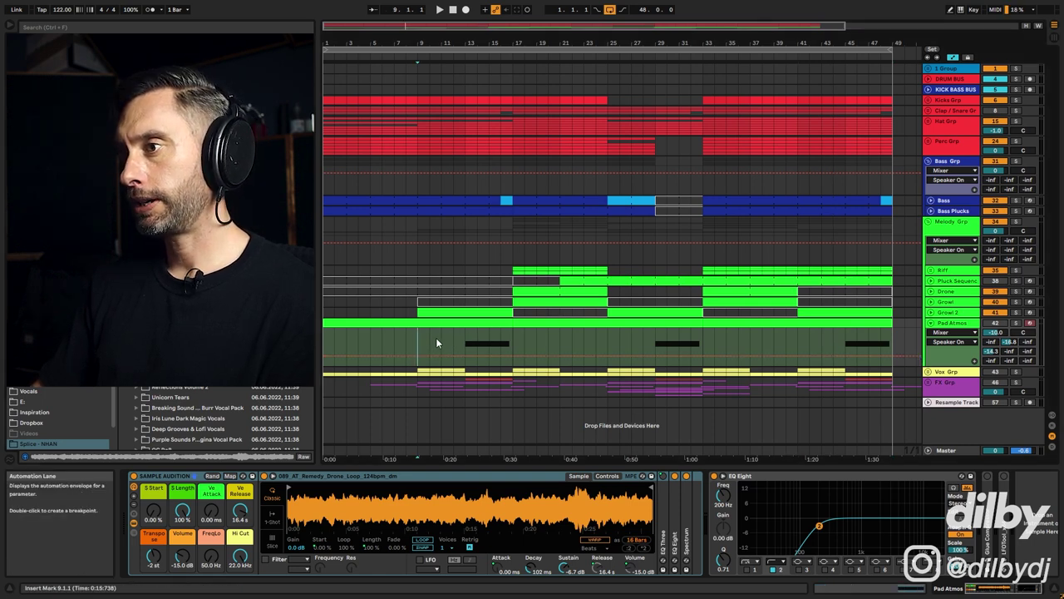
left_click(441, 339)
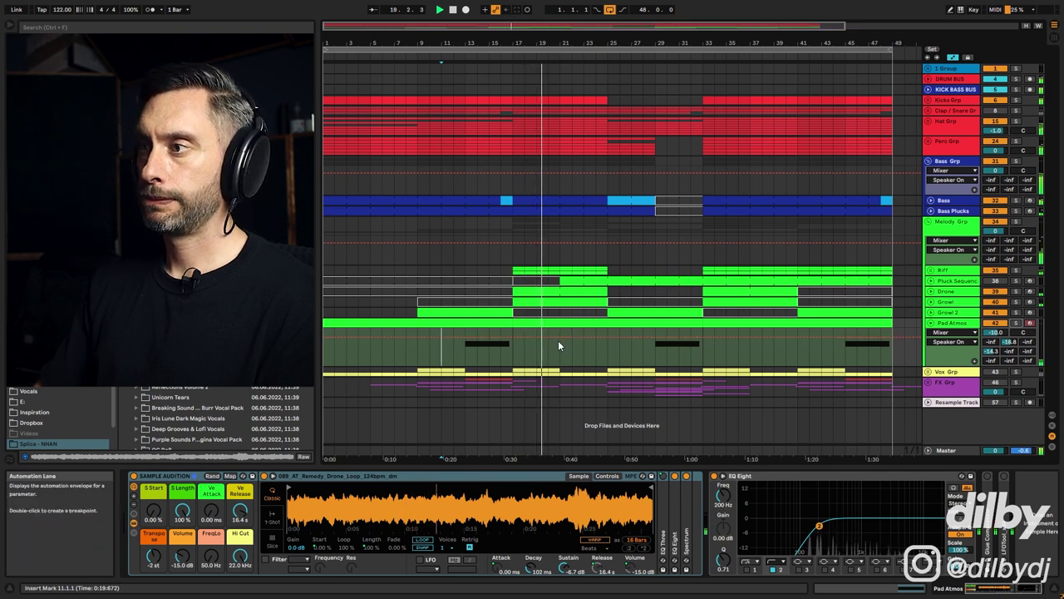
left_click(456, 350)
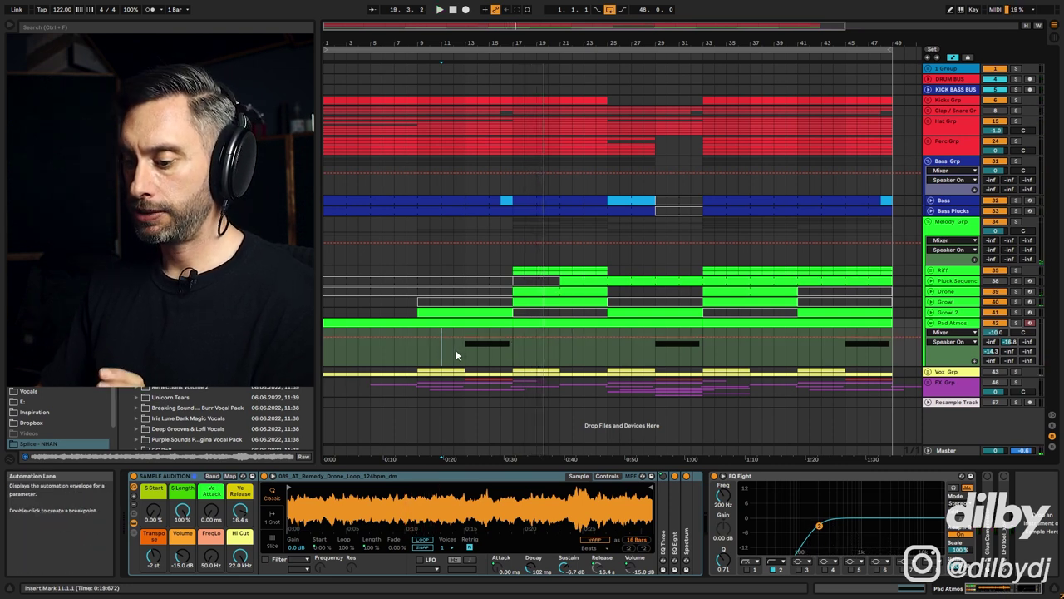
key("space")
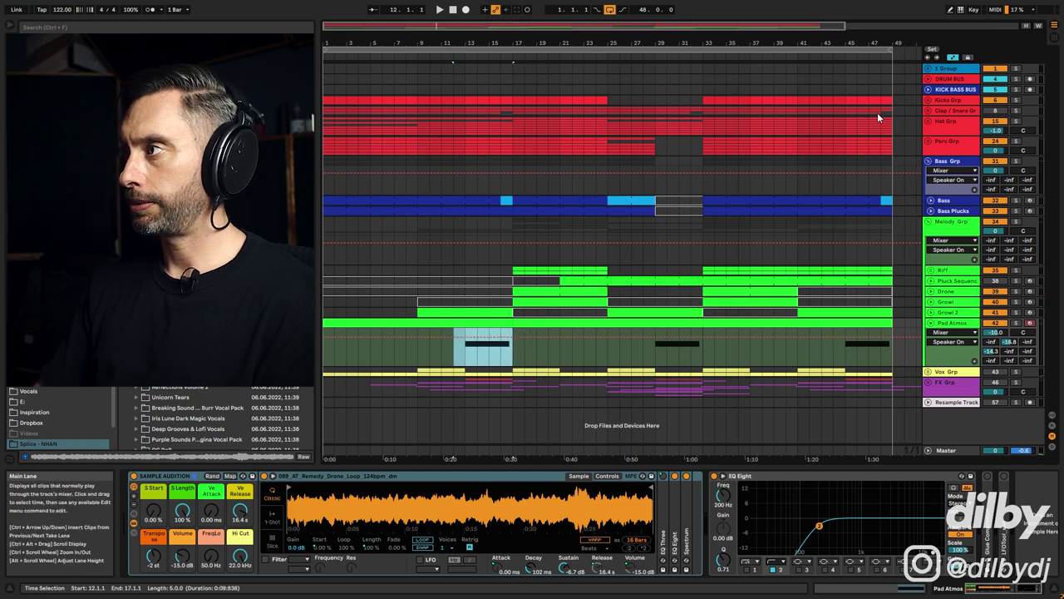
Unfold the Kicks group and deactivate the Kick clip sections in bars 16 and 48.
left_click(928, 100)
left_click(512, 139)
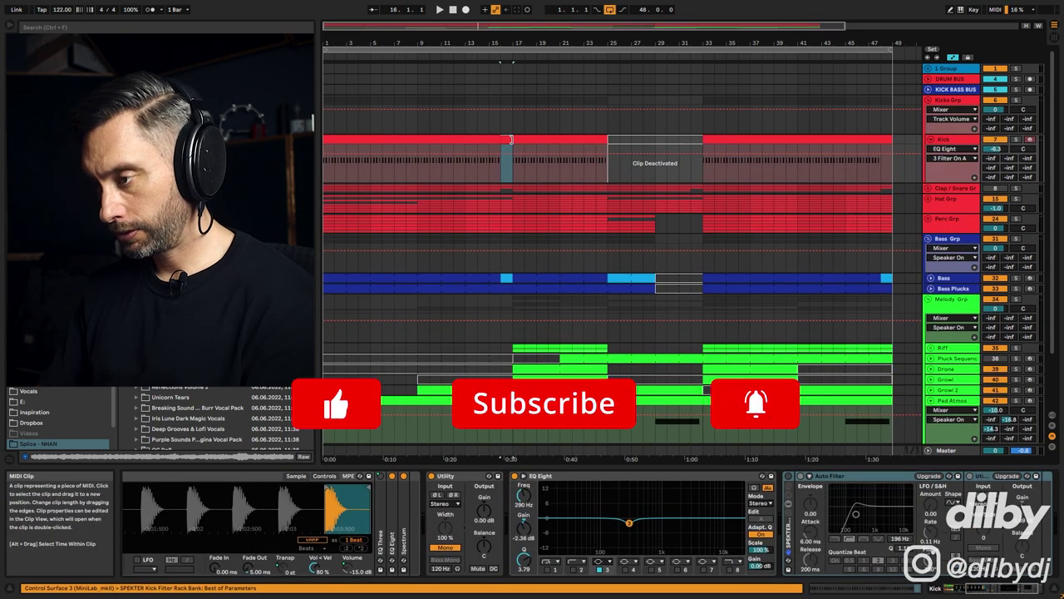
left_click(887, 158)
Mark bars 13 to 17 on the Pad Atmos lane, select the Growl clip from bar 17, and fold the Pad Atmos track.
scroll(471, 363, "down", 2)
left_click_drag(471, 363, 513, 364)
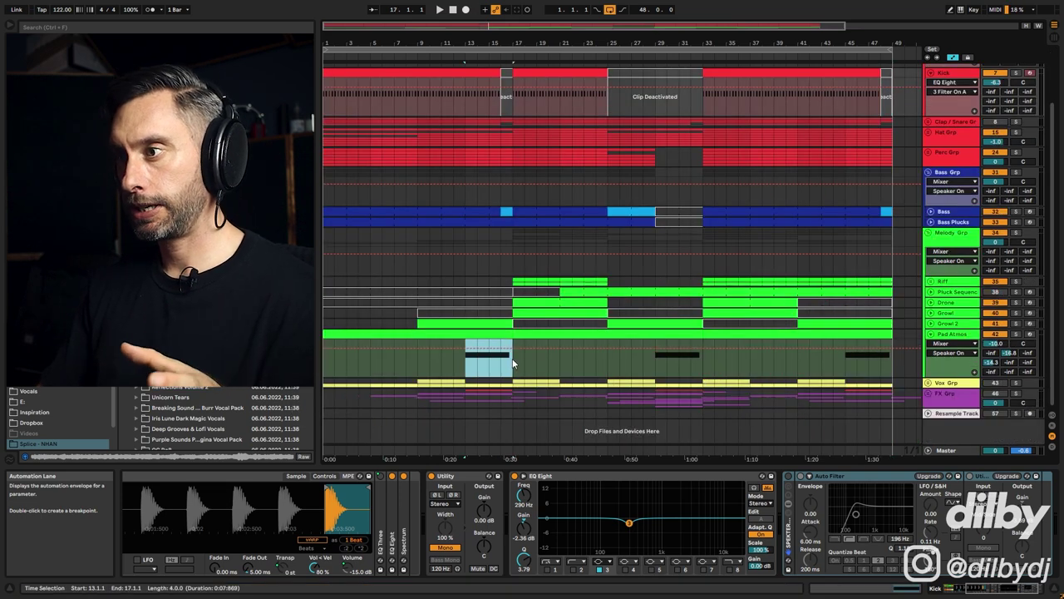
left_click(532, 293)
left_click(514, 259)
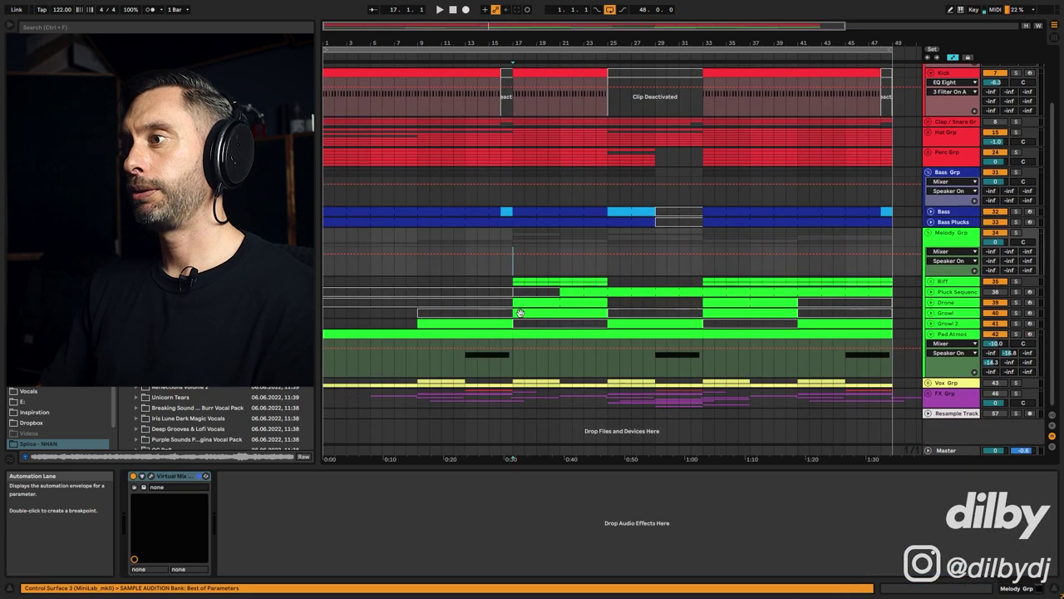
left_click(526, 317)
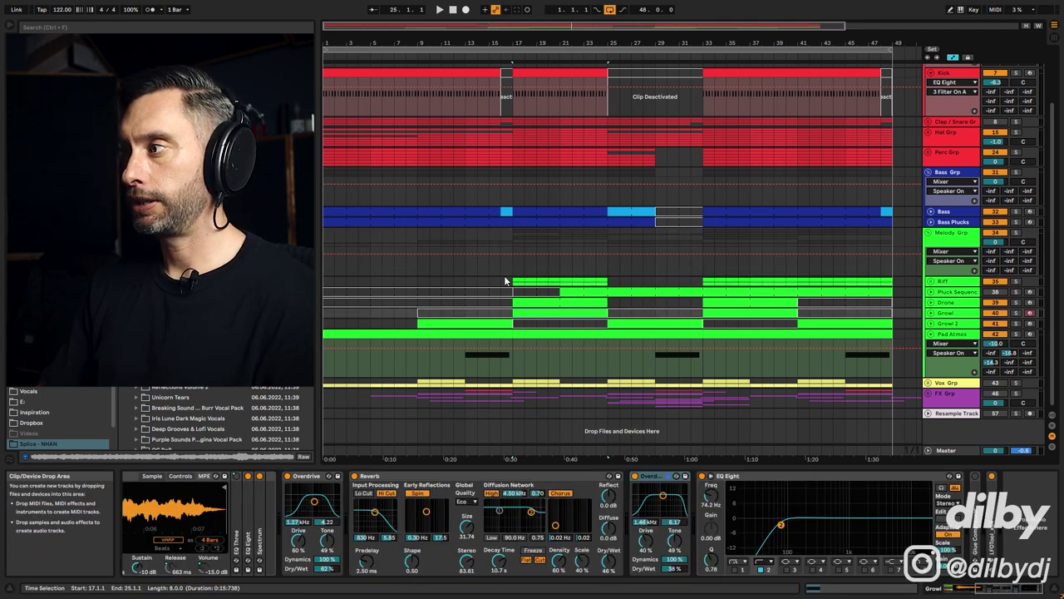
left_click(1028, 331)
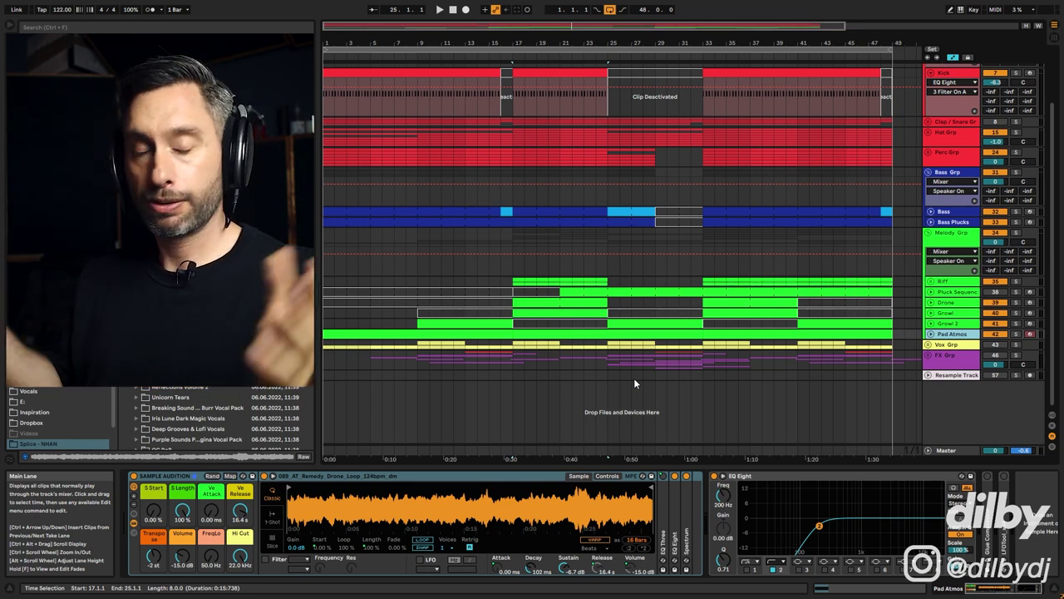
Unfold and solo the Pluck Sequence, play it from bar 25 and open its MIDI clip's notes.
left_click(931, 293)
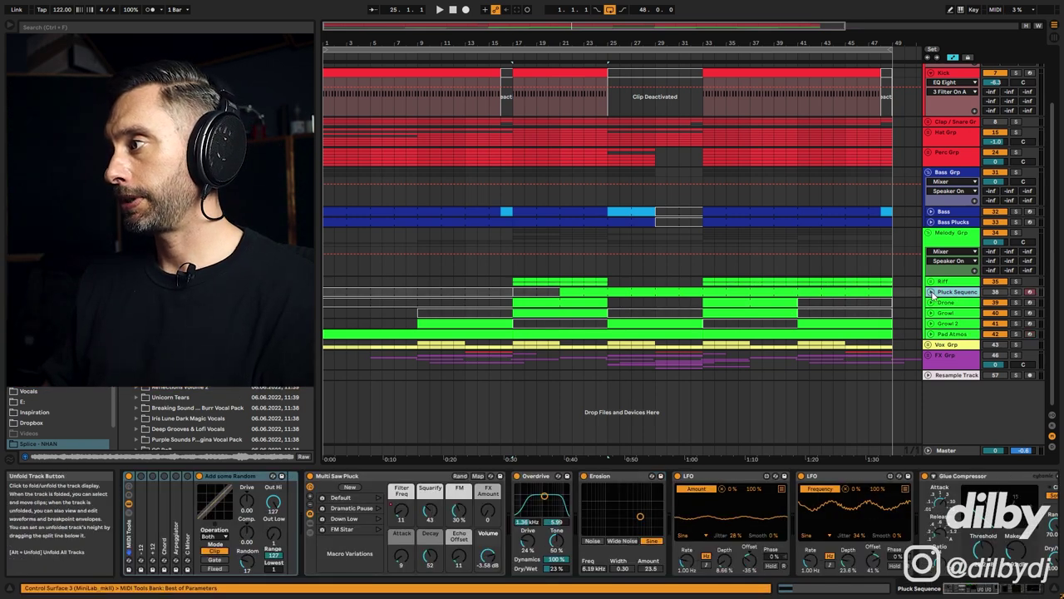
left_click(931, 292)
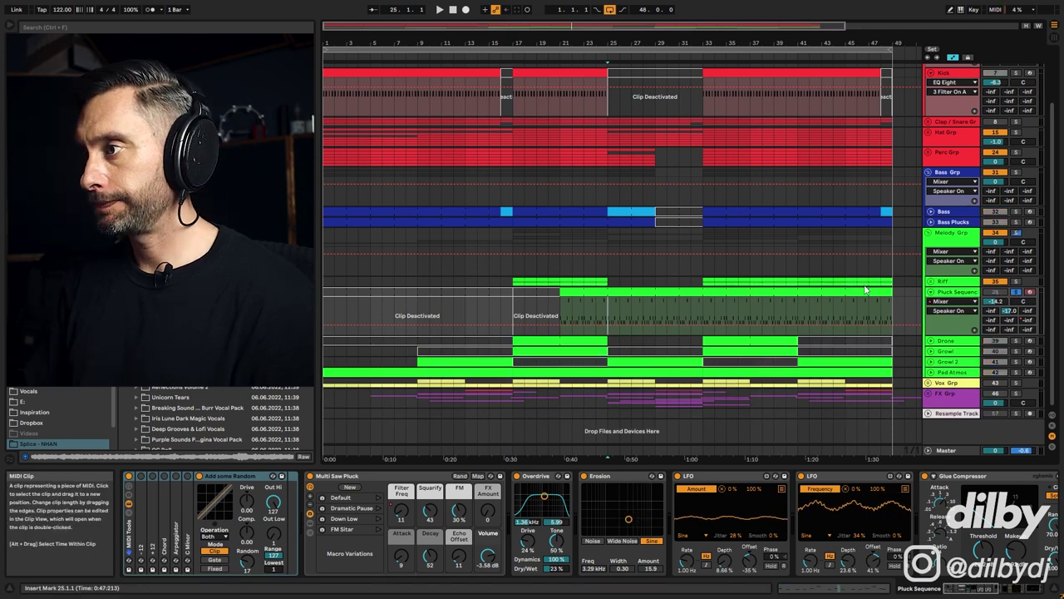
key("space")
left_click(676, 290)
double_click(676, 290)
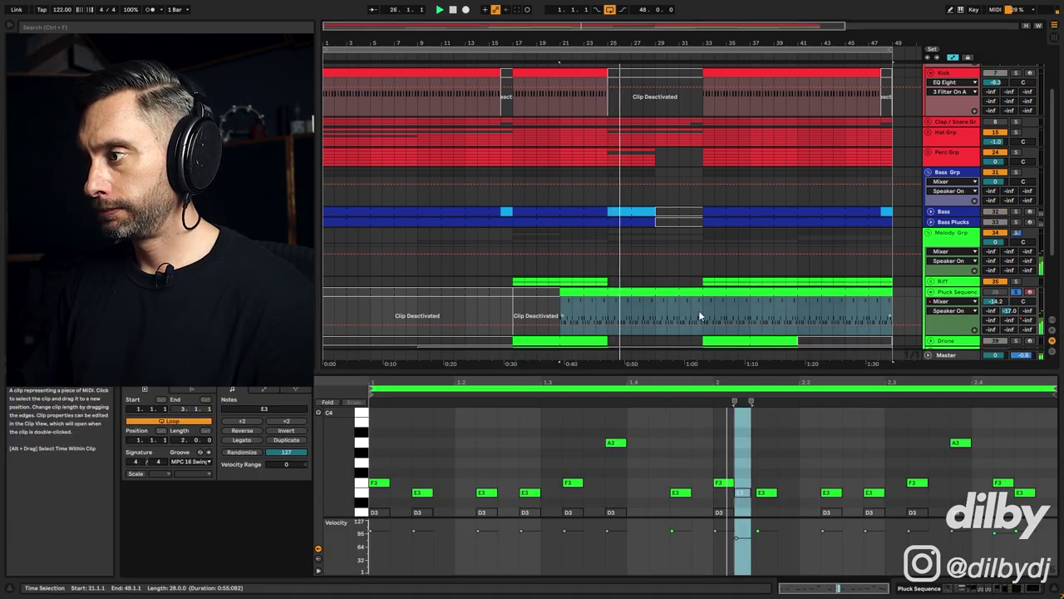
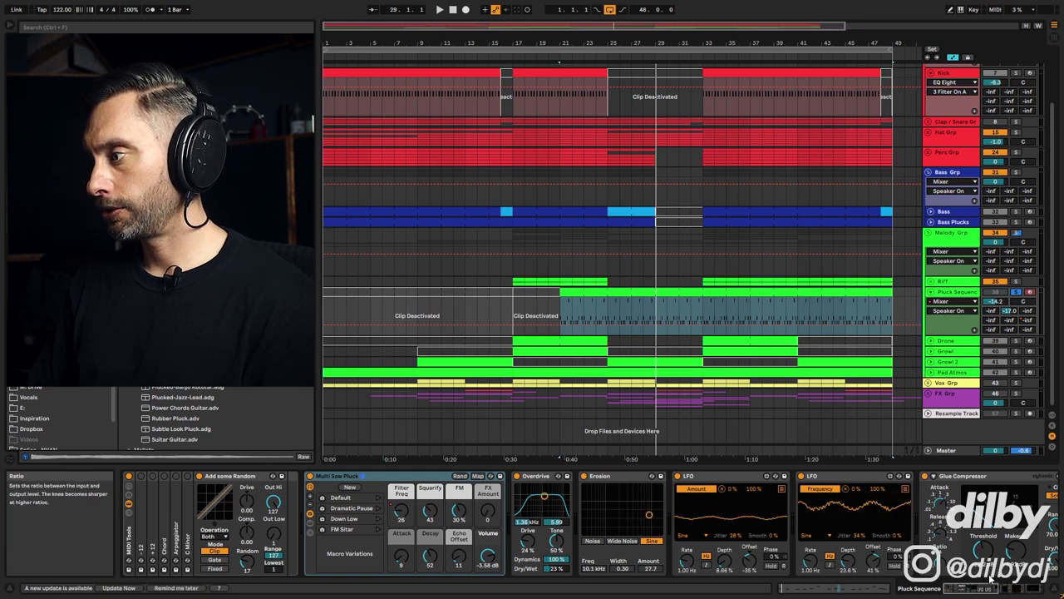
Examine the Pluck Sequence's effects chain from the Overdrive and Erosion through the LFOs, Glue Compressor, TAL-Chorus and Echo.
scroll(715, 519, "right", 5)
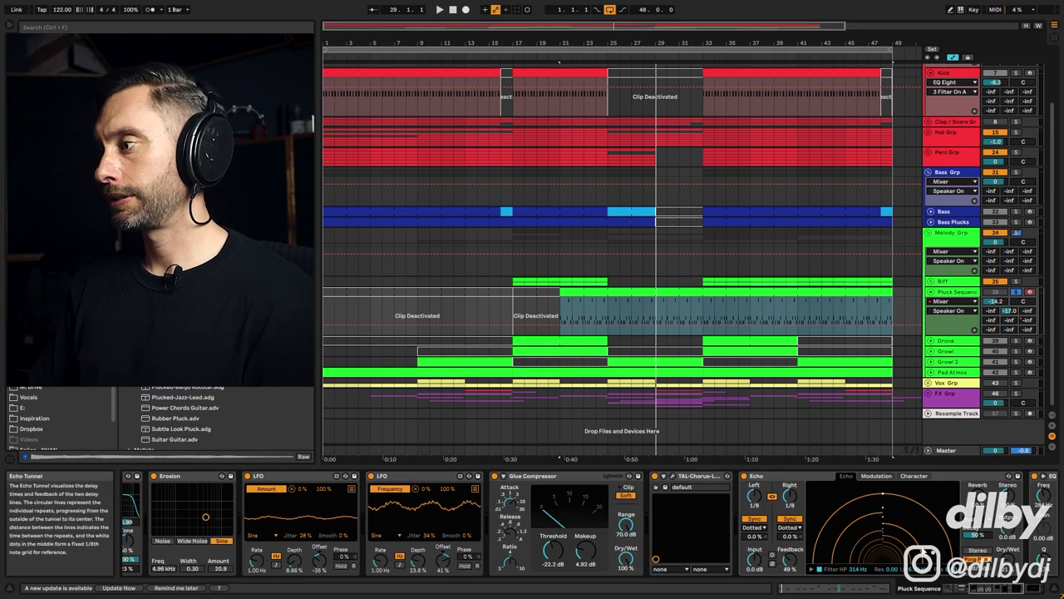
scroll(827, 520, "right", 5)
scroll(828, 520, "left", 10)
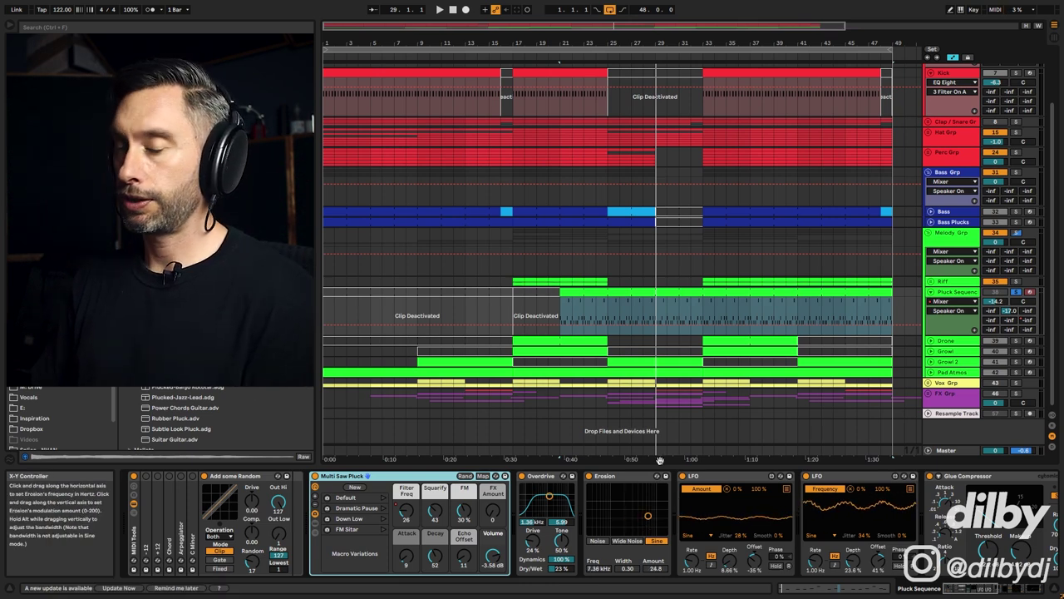
Compare the soloed Pluck Sequence with both LFOs bypassed and with both LFOs switched back on.
left_click(722, 476)
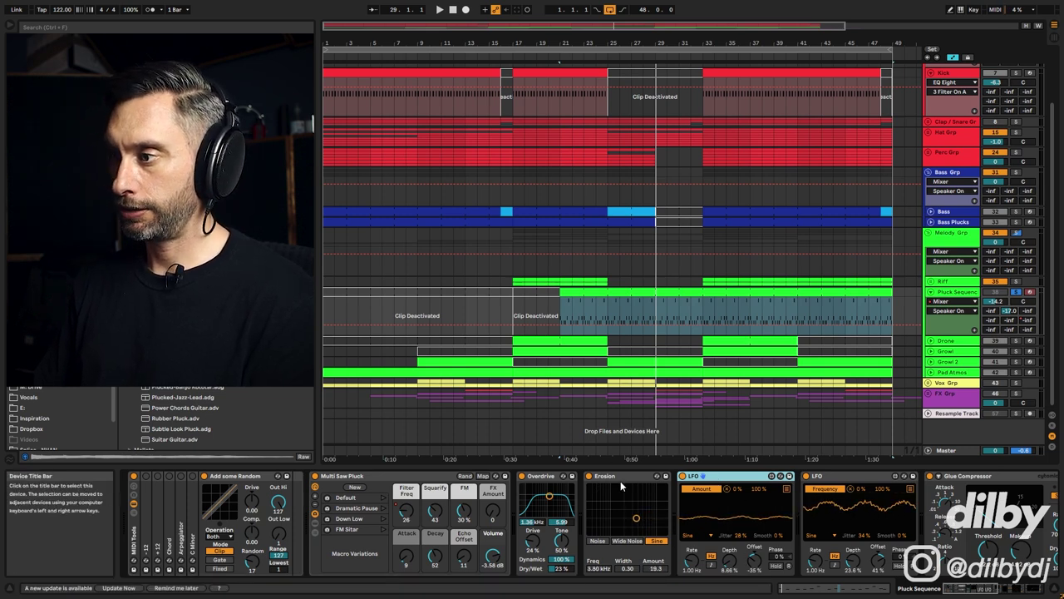
left_click(684, 477)
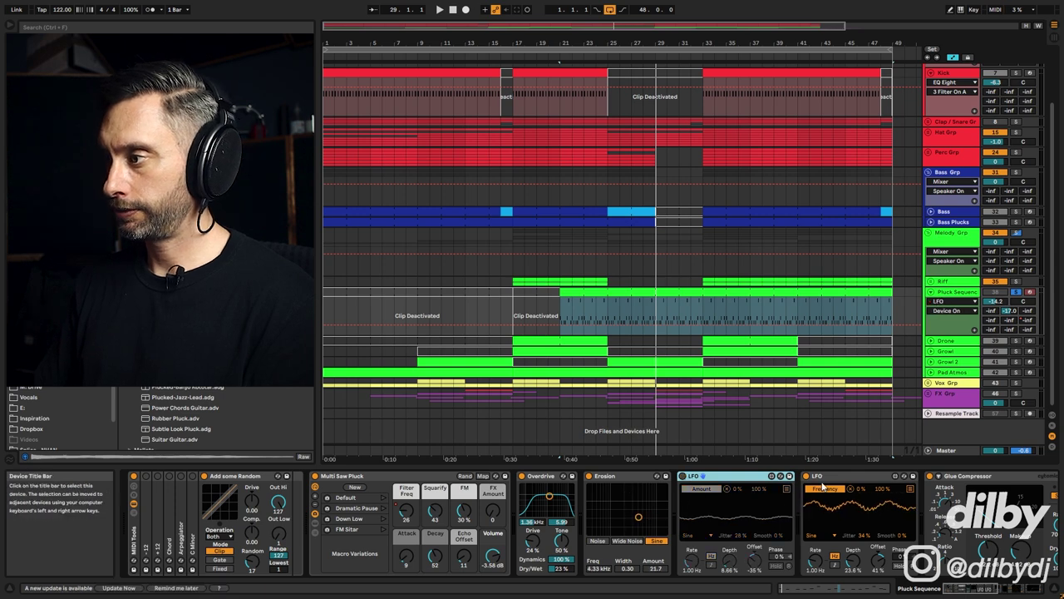
key("space")
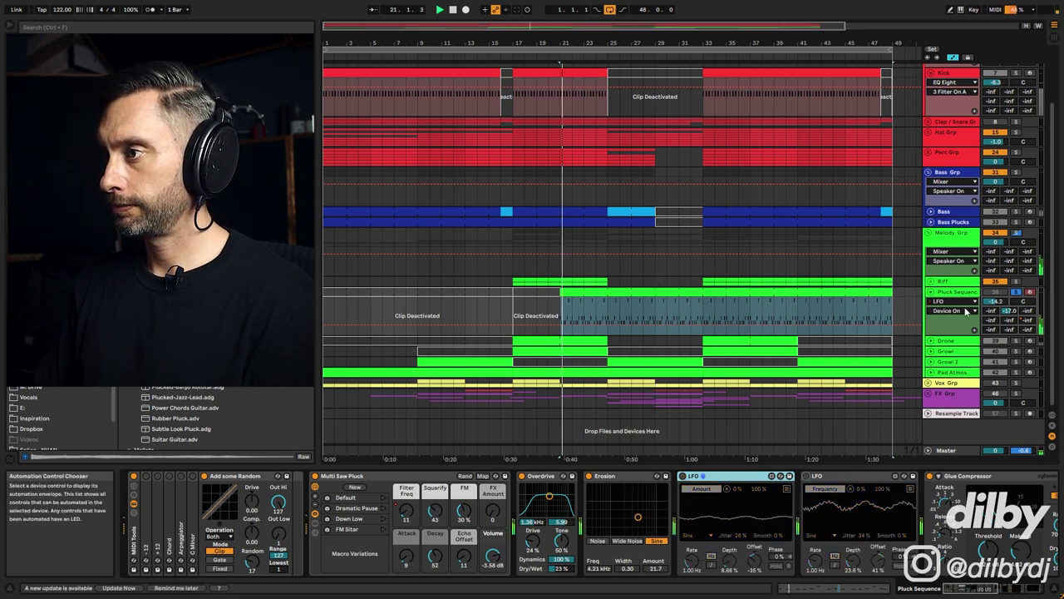
left_click(668, 307)
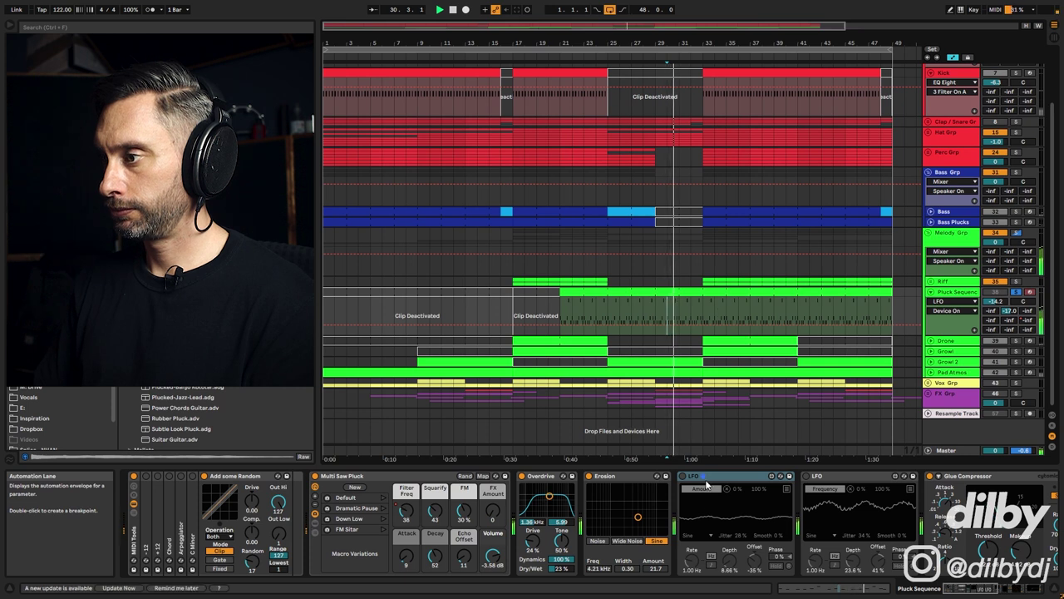
left_click(683, 477)
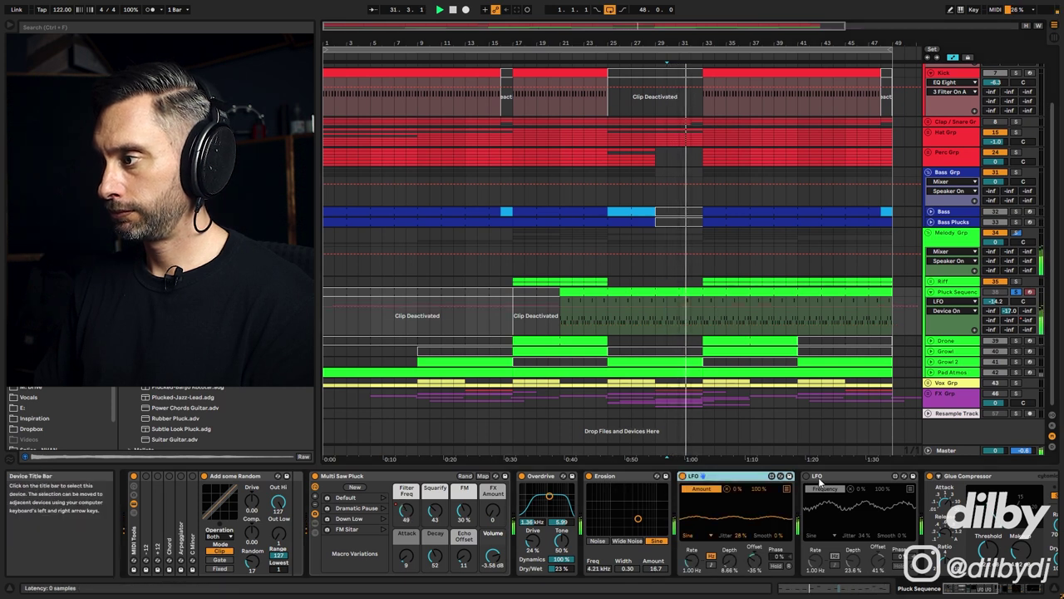
left_click(805, 477)
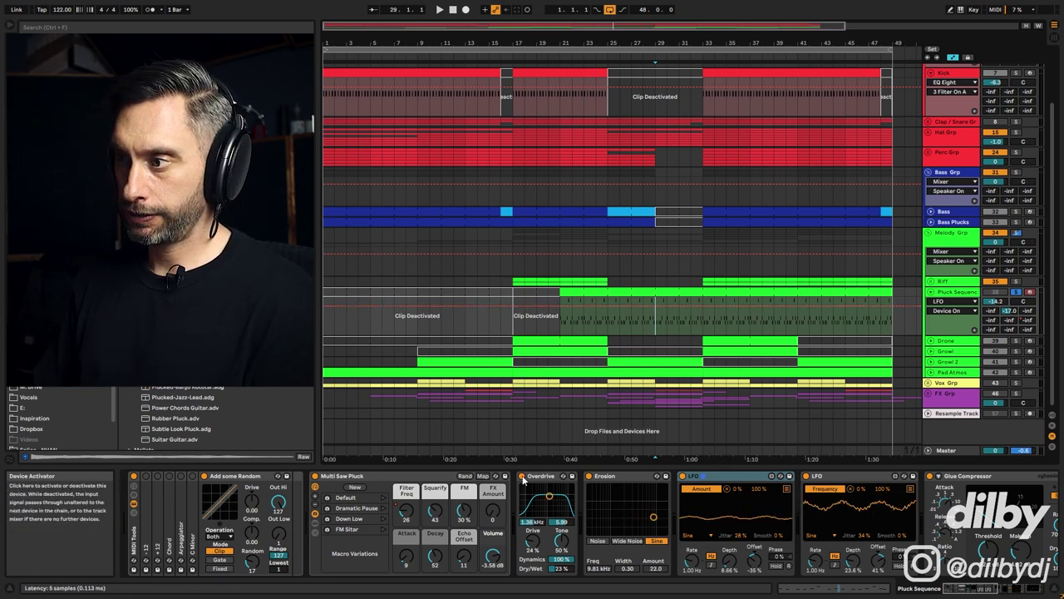
Play the soloed Pluck Sequence from bar 35 with the Overdrive bypassed, then with it switched back on.
left_click(522, 477)
left_click(727, 303)
key("space")
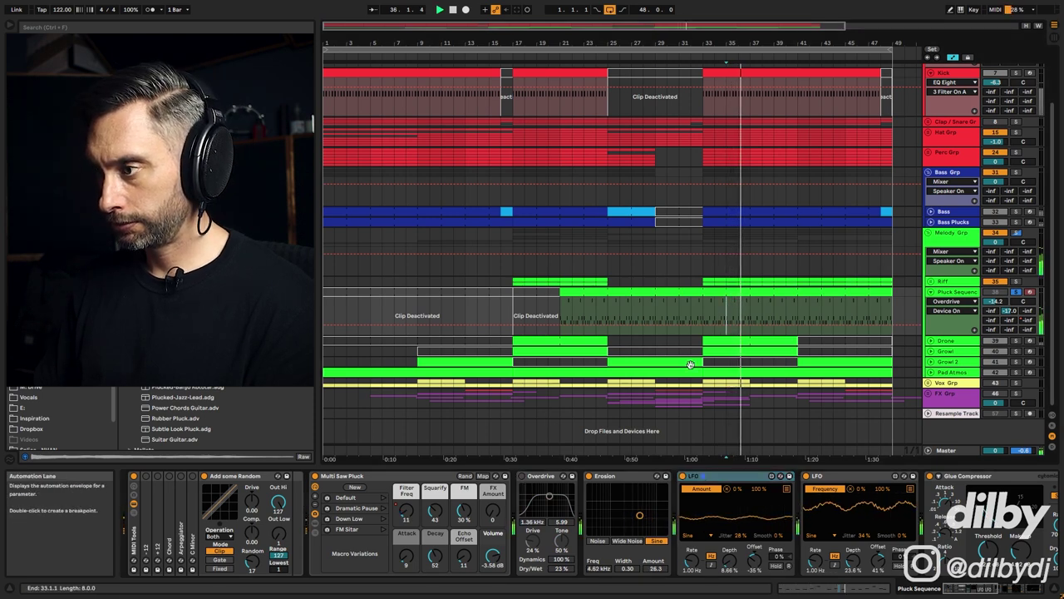
left_click(523, 477)
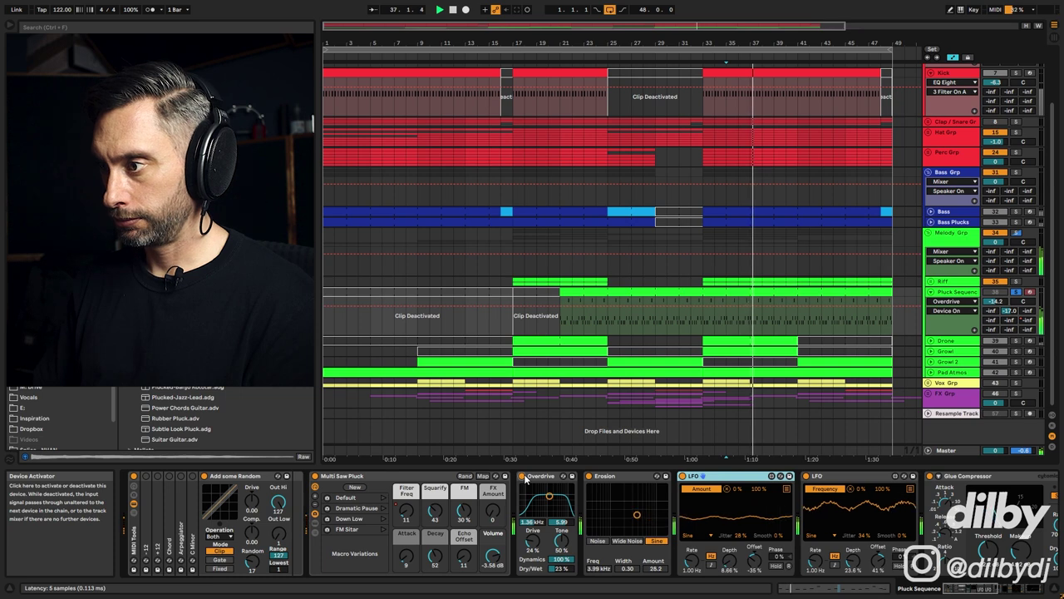
Open the Pluck Sequence's TAL-Chorus-LX and compare the sound from bar 35 with the chorus bypassed and active.
left_click(981, 590)
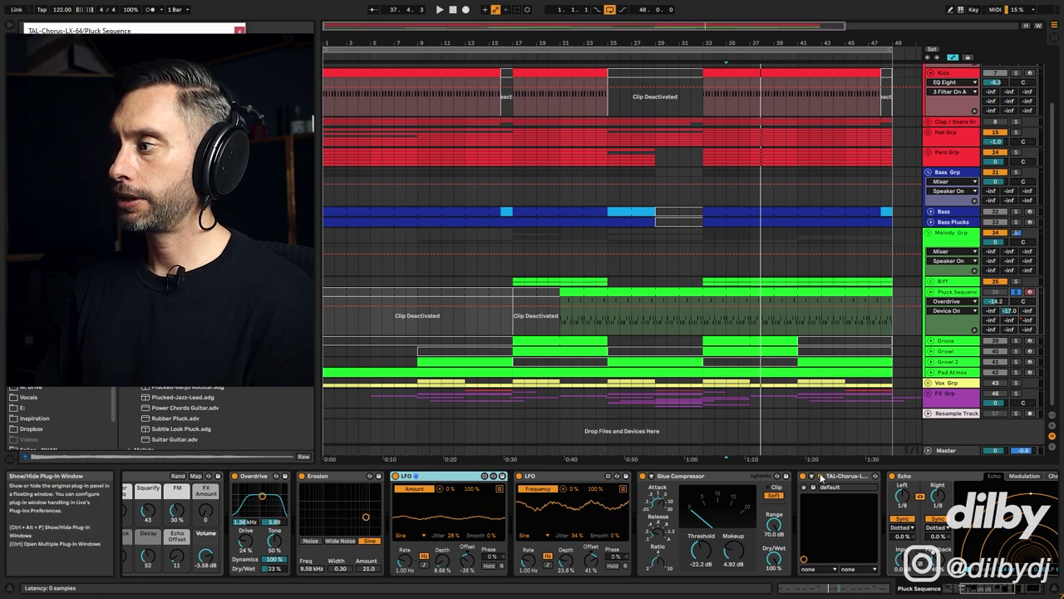
left_click(825, 478)
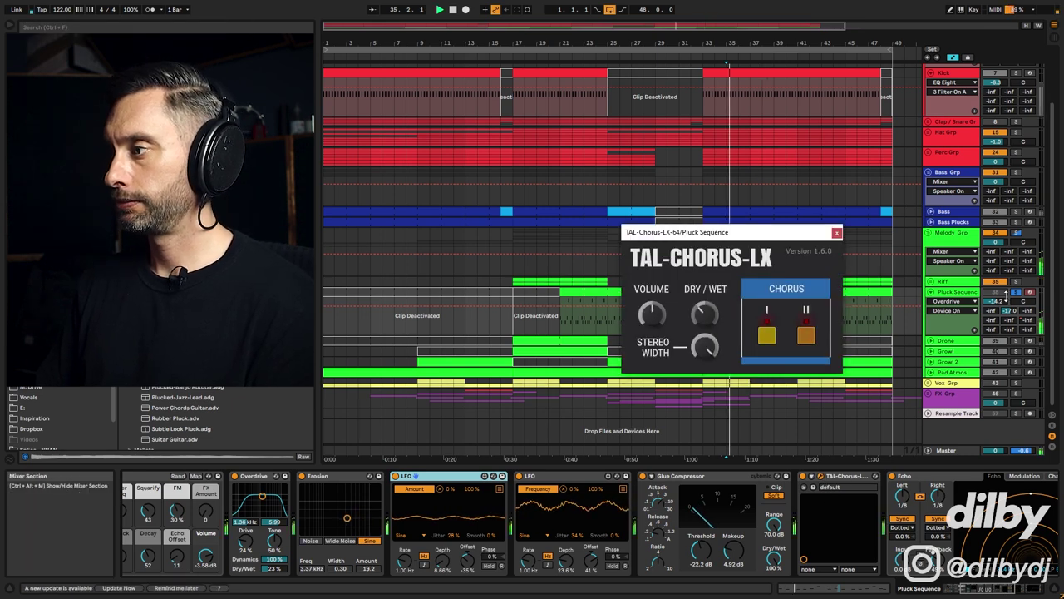
left_click(803, 480)
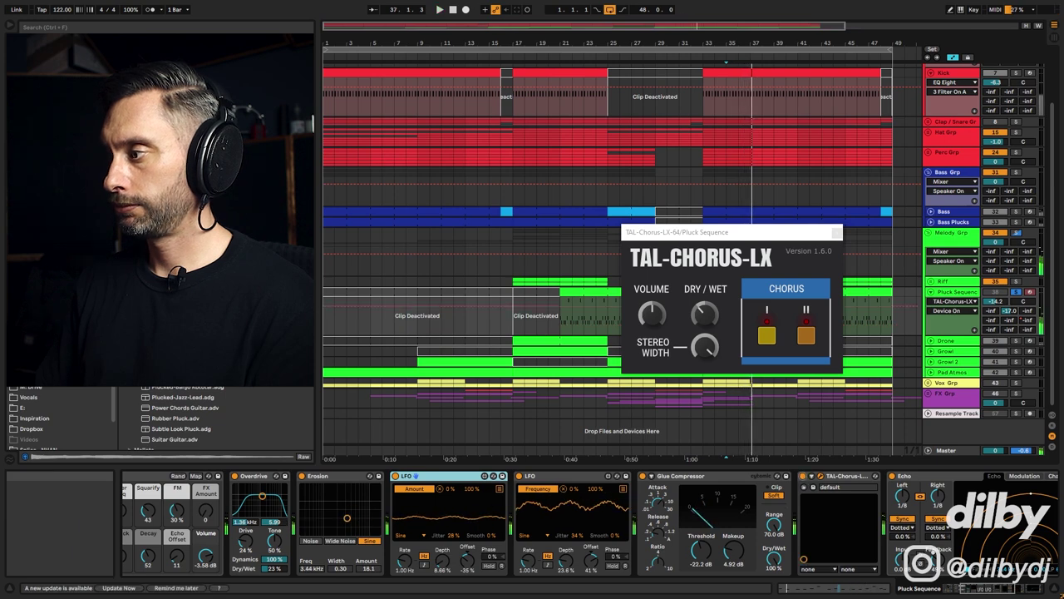
Compare the Pluck Sequence with its Echo bypassed and switched back on, and inspect the EQ Eight and remaining chain.
scroll(516, 482, "right", 5)
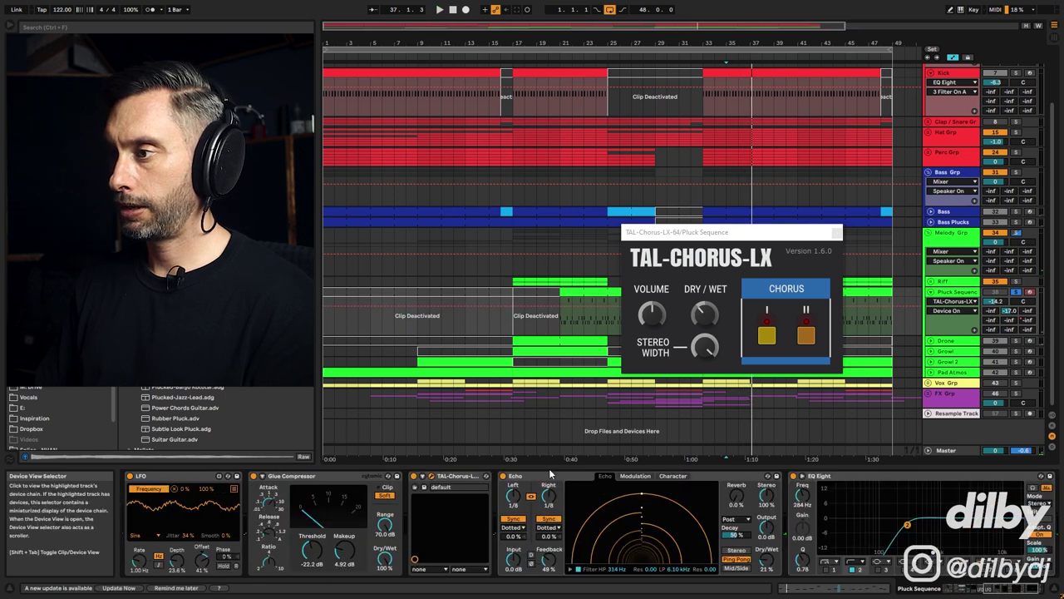
left_click(502, 477)
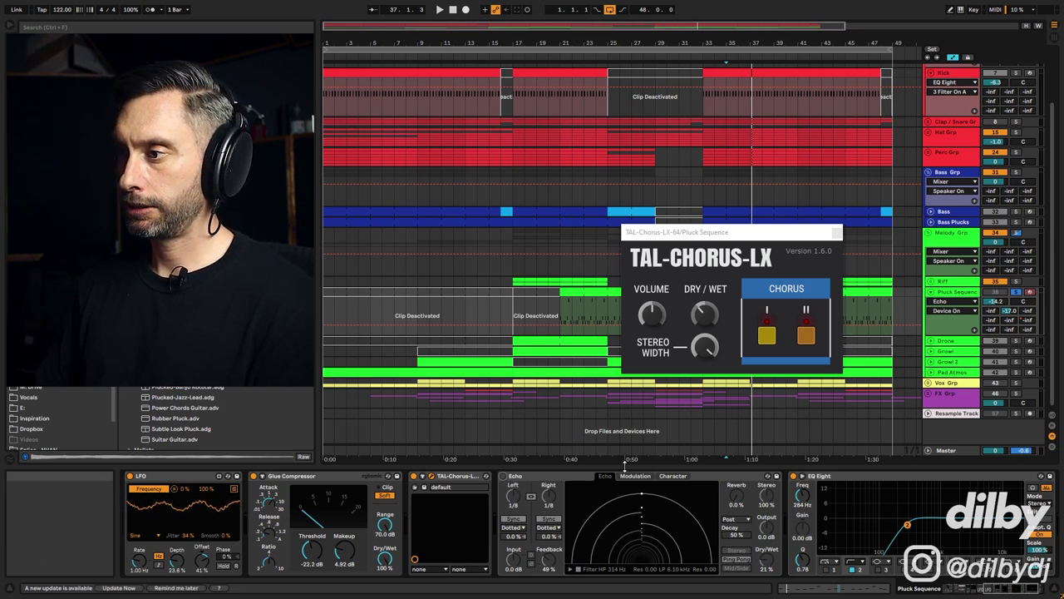
left_click(503, 477)
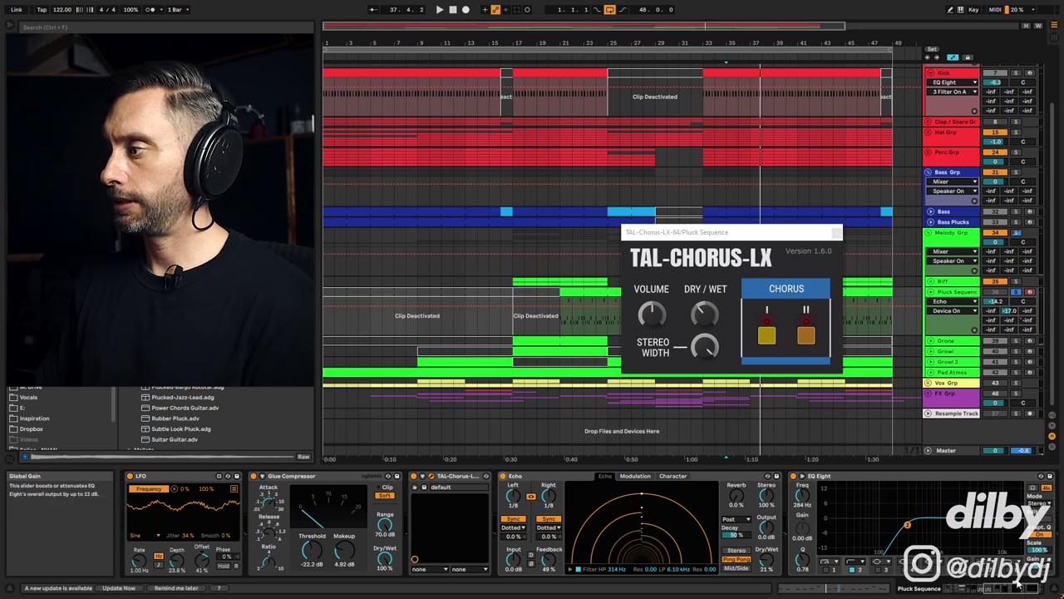
left_click(859, 516)
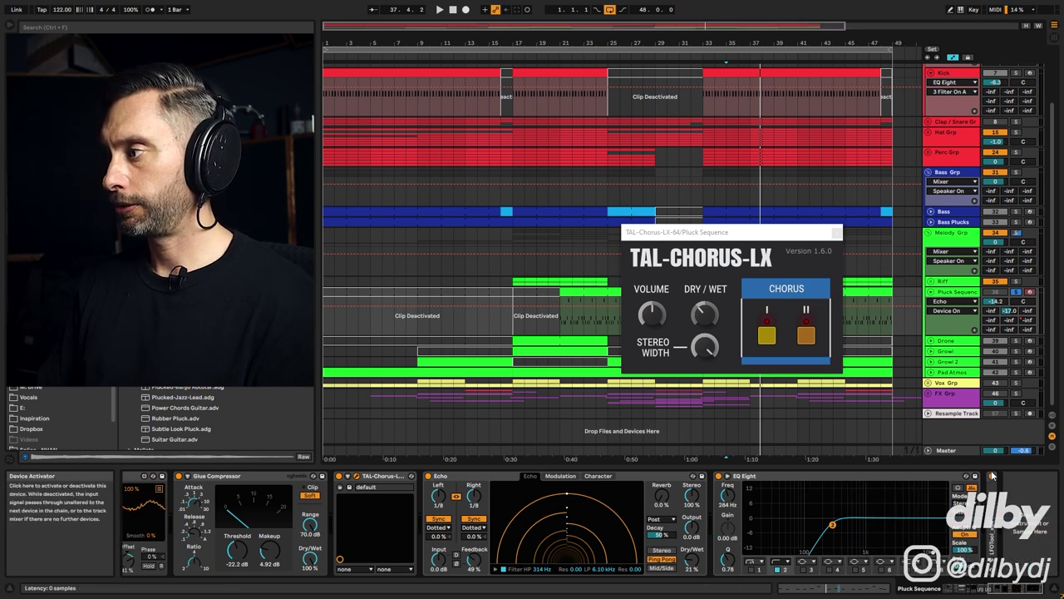
left_click_drag(1013, 588, 957, 588)
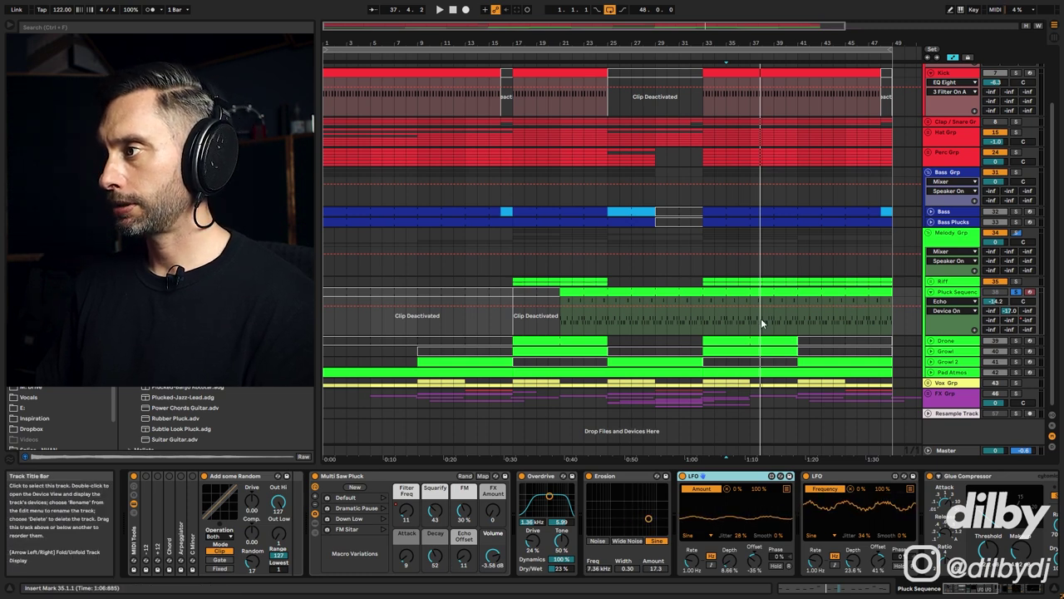
Show the Pluck Sequence's Filter Freq and F-MZ Delay send automation while playing the full mix from bar 28, and fold the track.
left_click(413, 489)
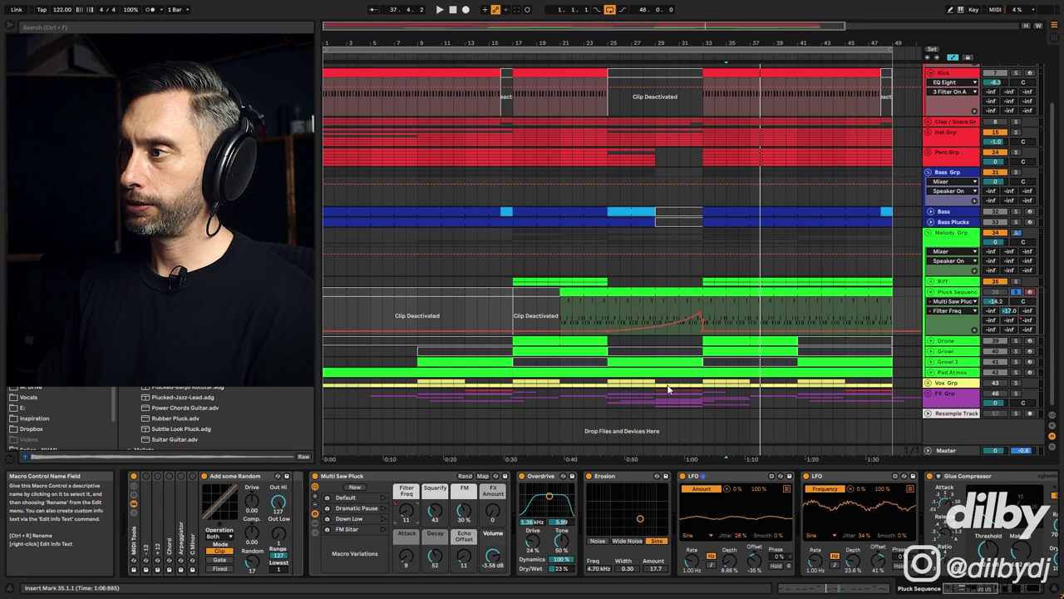
left_click(676, 306)
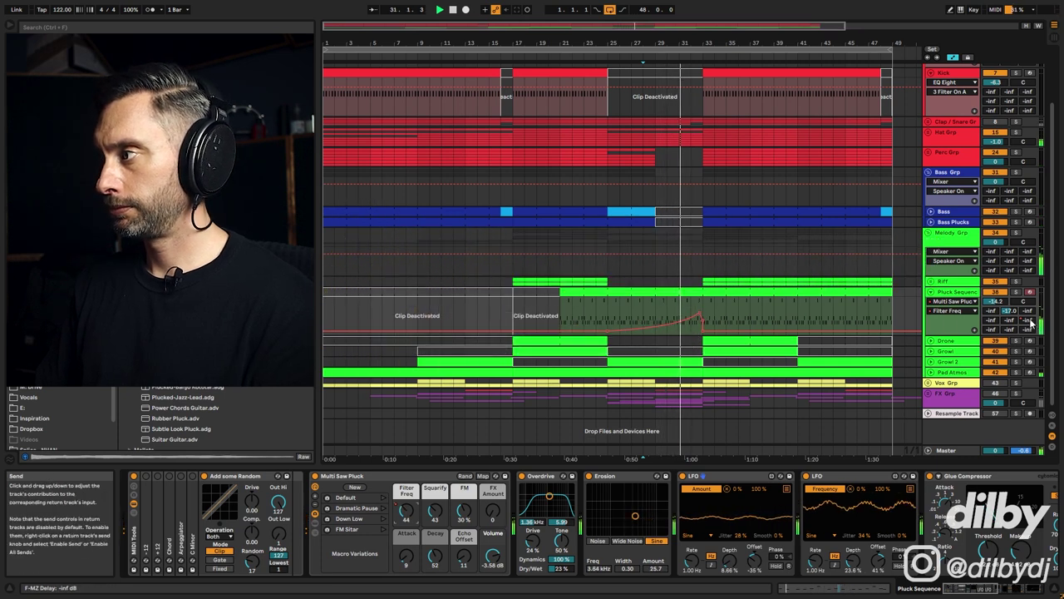
left_click_drag(1031, 323, 1032, 321)
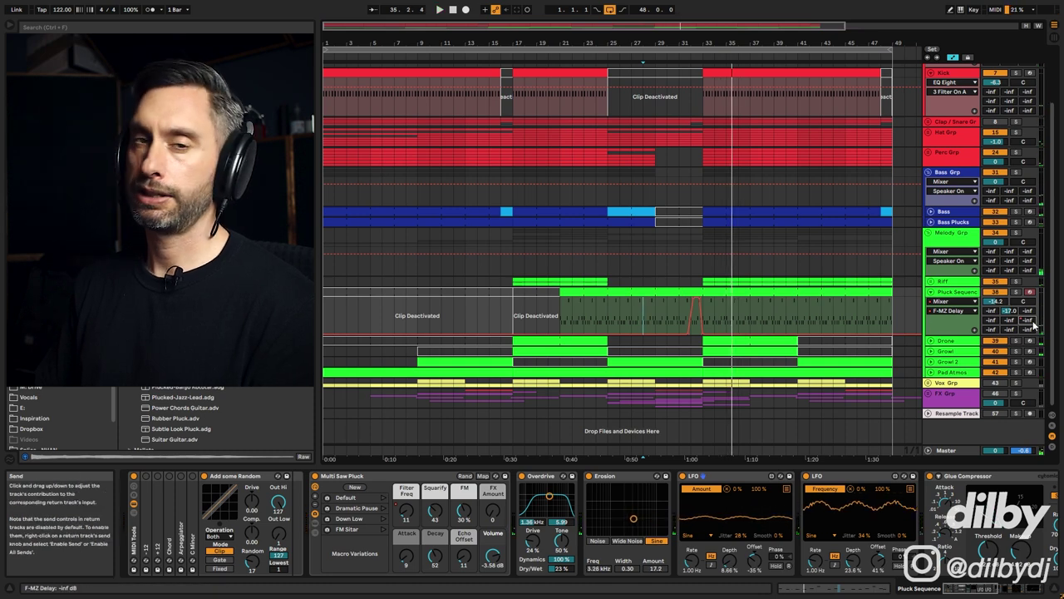
left_click(931, 294)
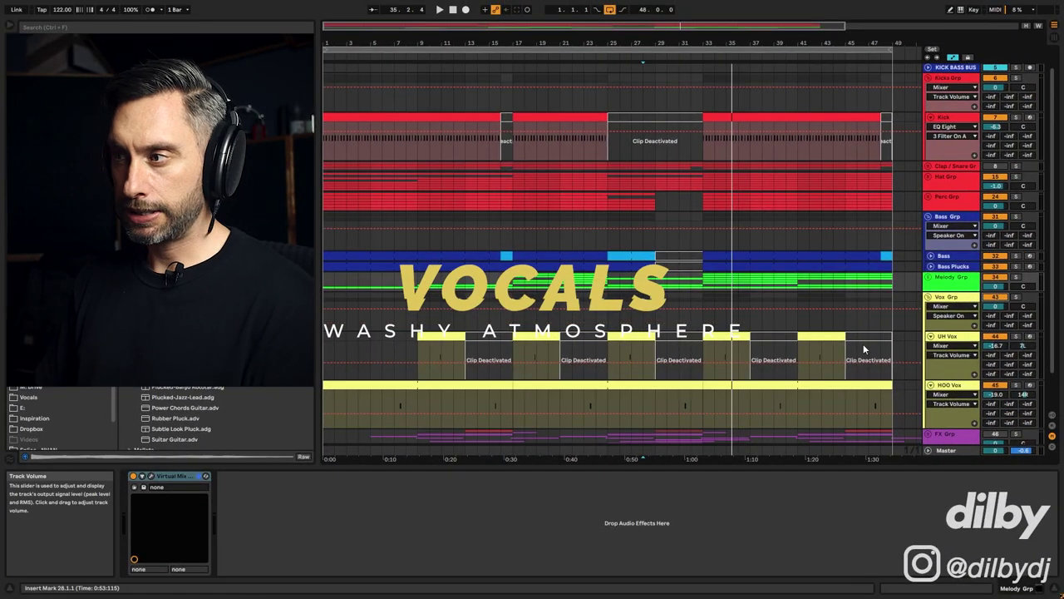
Select the UH Vox clip at bar 9 and play the soloed track from bar 10 with Echo and Reverb bypassed.
left_click(445, 339)
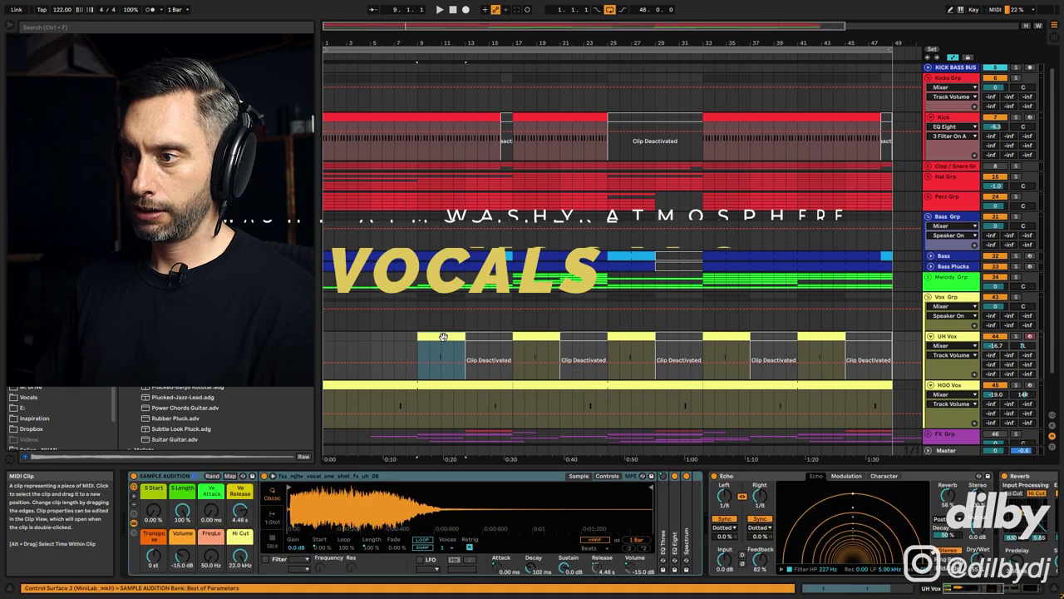
left_click_drag(969, 588, 993, 591)
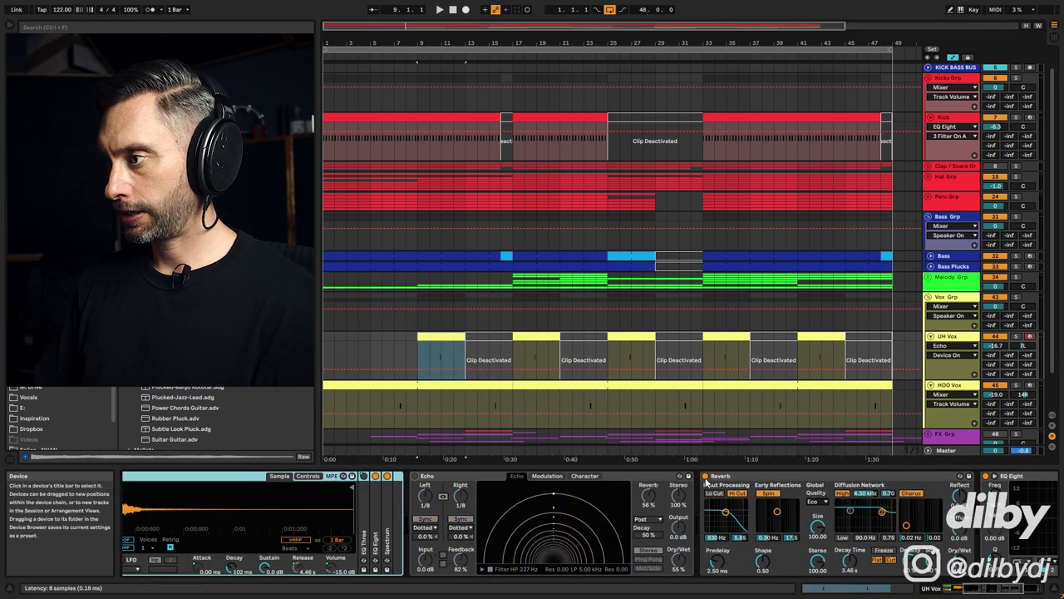
left_click(1016, 336)
left_click(1016, 336)
key("space")
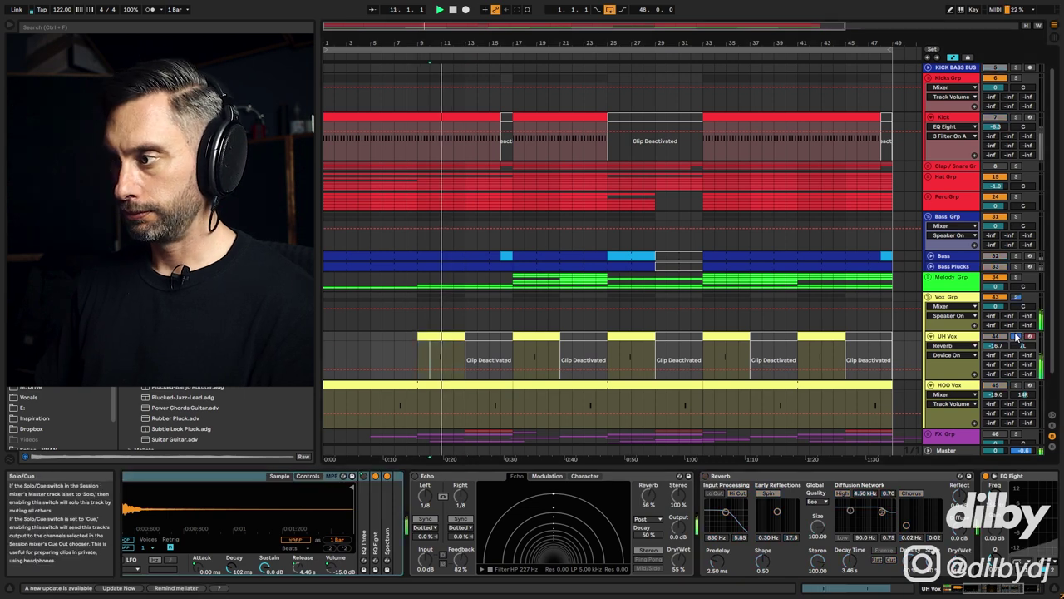
Switch the UH Vox's Echo and Reverb back on while auditioning the soloed vocal.
left_click(597, 481)
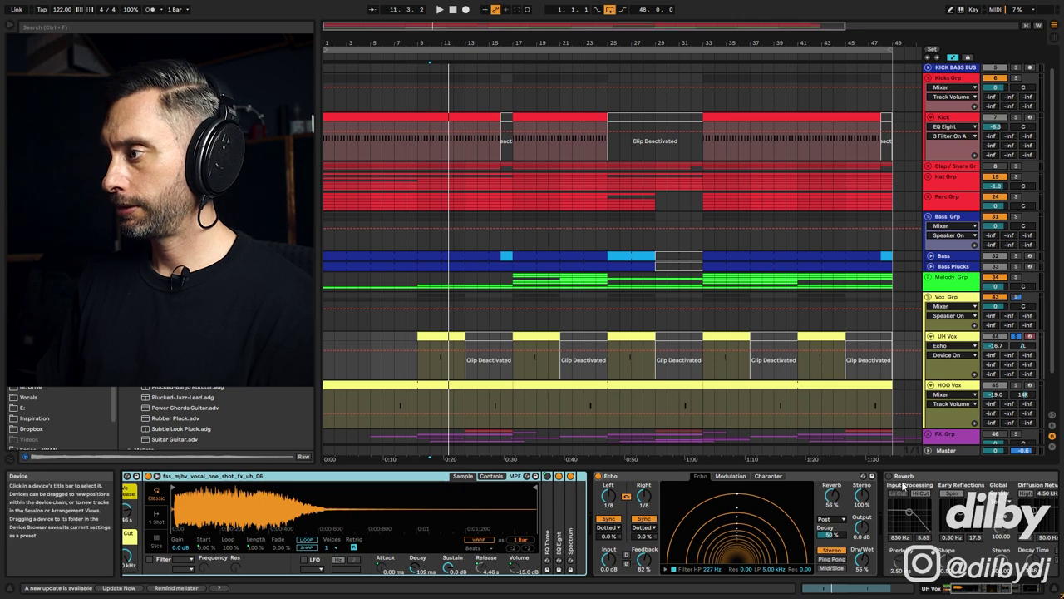
key("space")
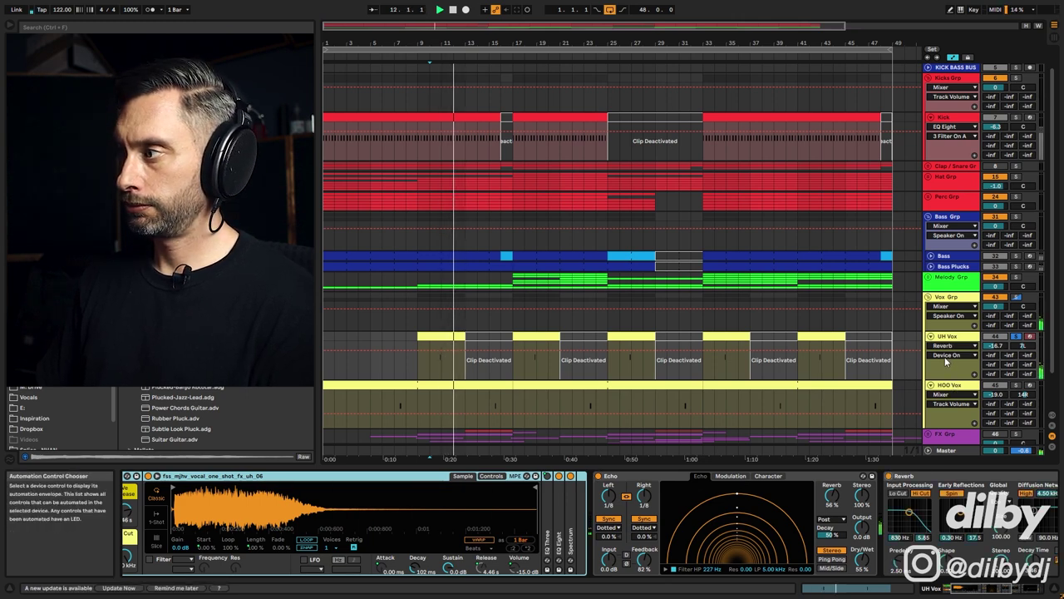
key("space")
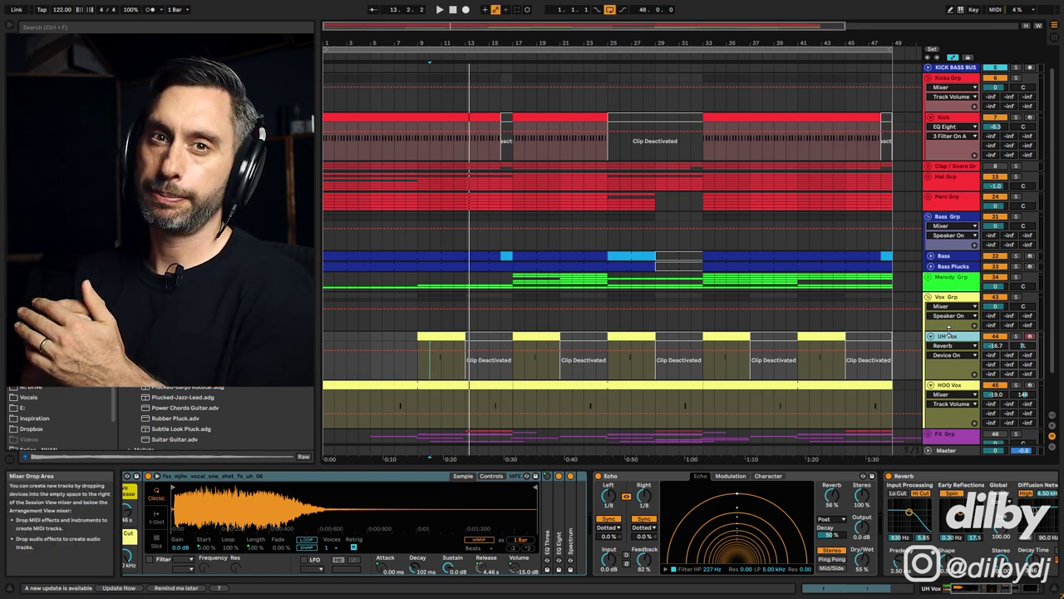
Solo the HOO Vox track and play it from bar 15.
left_click(489, 397)
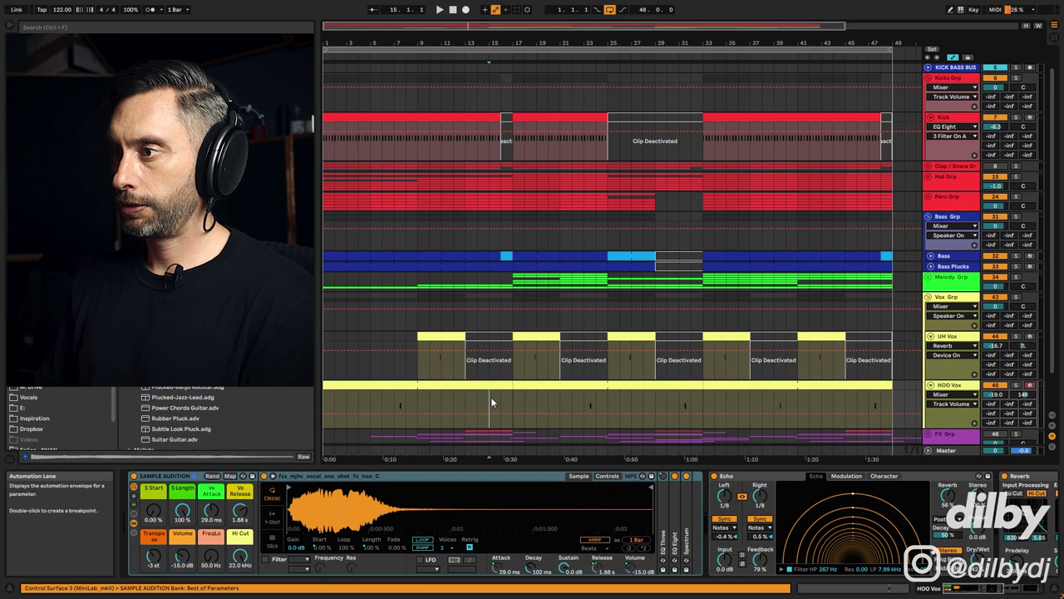
left_click(1016, 386)
key("space")
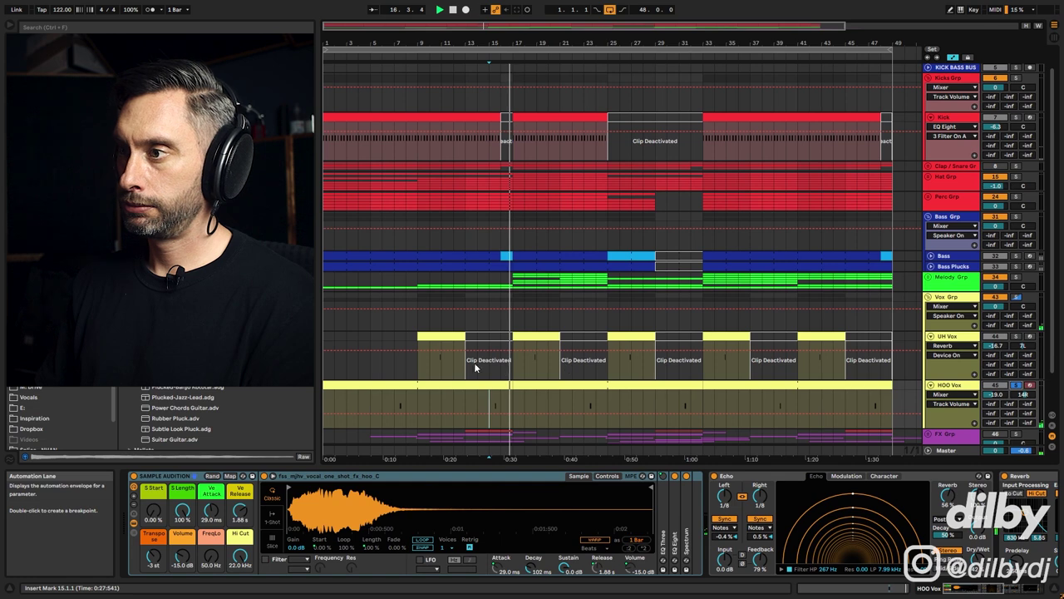
key("space")
key("space")
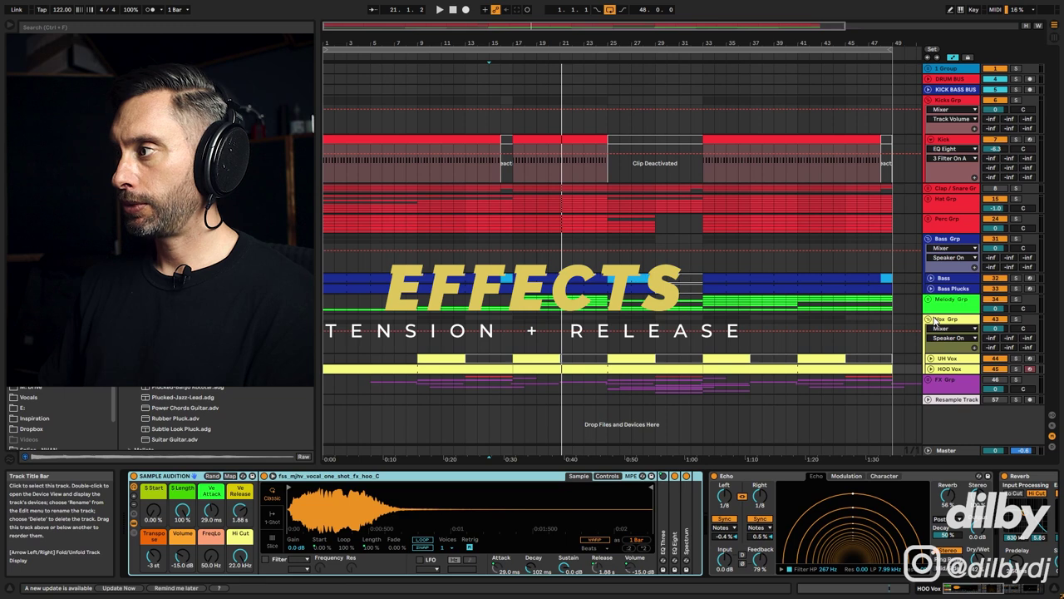
Fold the Vox Grp and unfold the FX Grp to show all of its effects tracks.
left_click(929, 319)
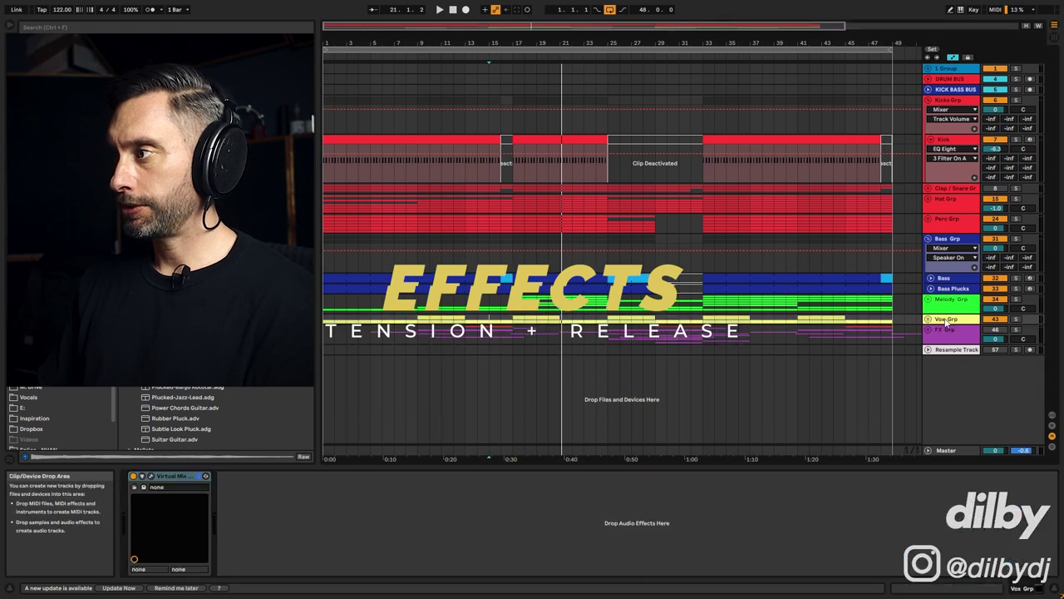
left_click(928, 329)
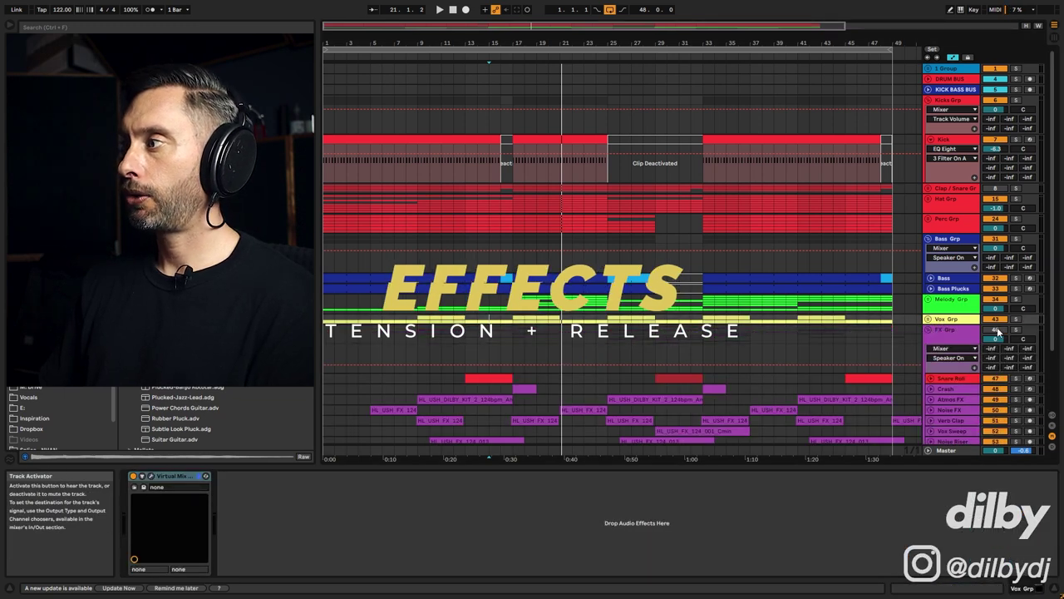
scroll(674, 320, "down", 3)
scroll(674, 319, "down", 1)
Solo the Snare Roll, open the notes of its clip at bar 13 and play the roll from bar 16.
left_click(1017, 309)
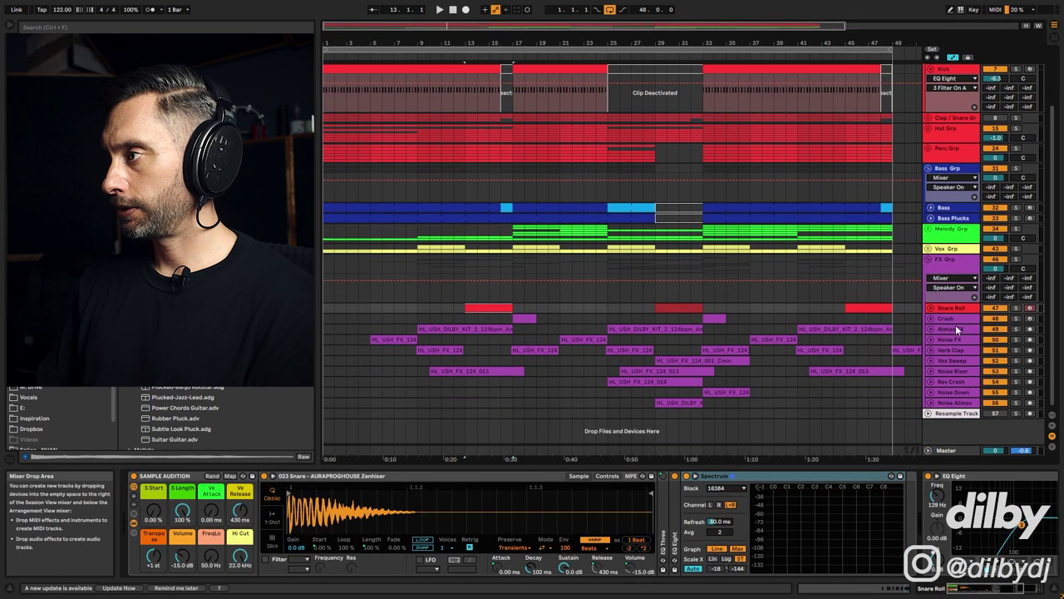
left_click(981, 310)
key("space")
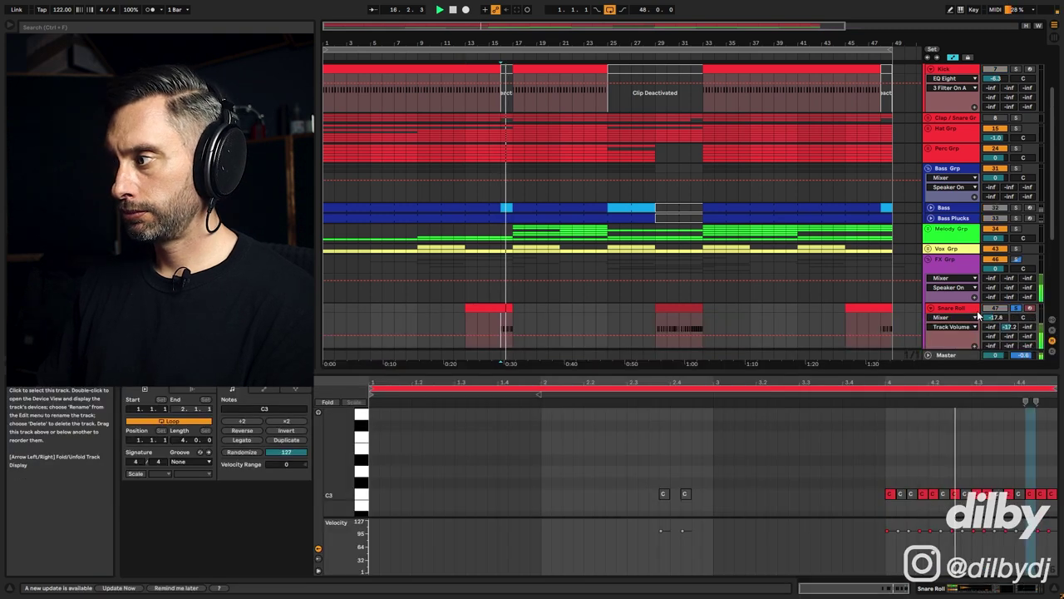
scroll(970, 312, "down", 2)
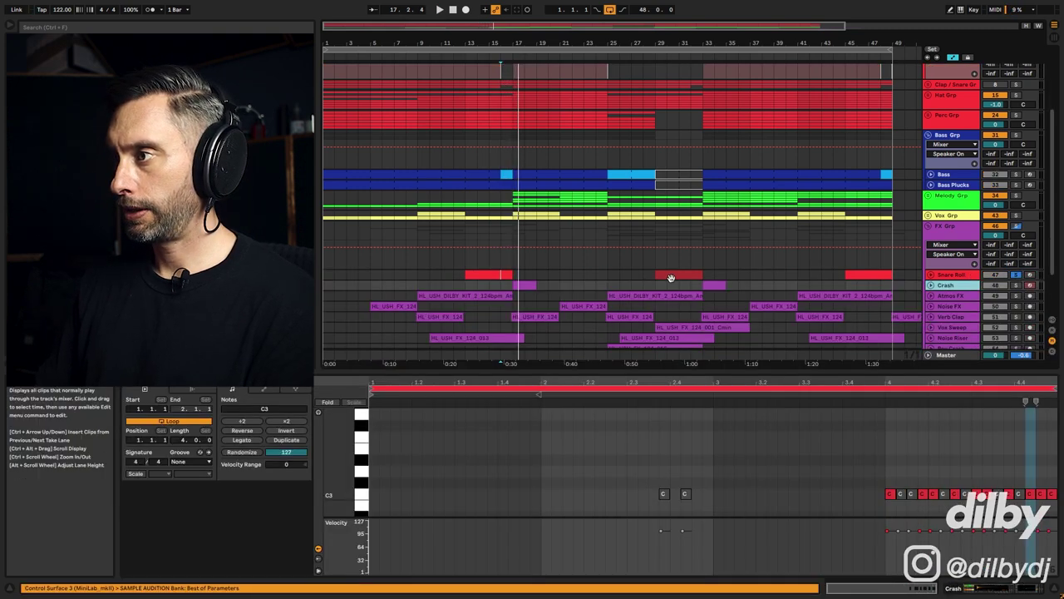
key("space")
Open the Snare Roll clip at bar 29, play the soloed roll from bars 29 and 32, and fold the track.
left_click(679, 274)
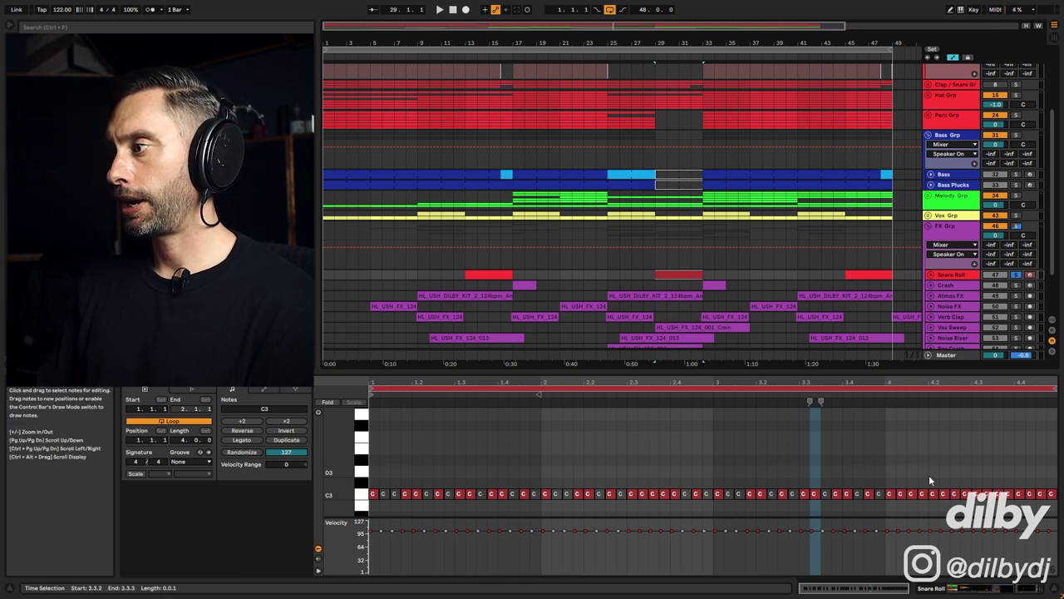
left_click(684, 285)
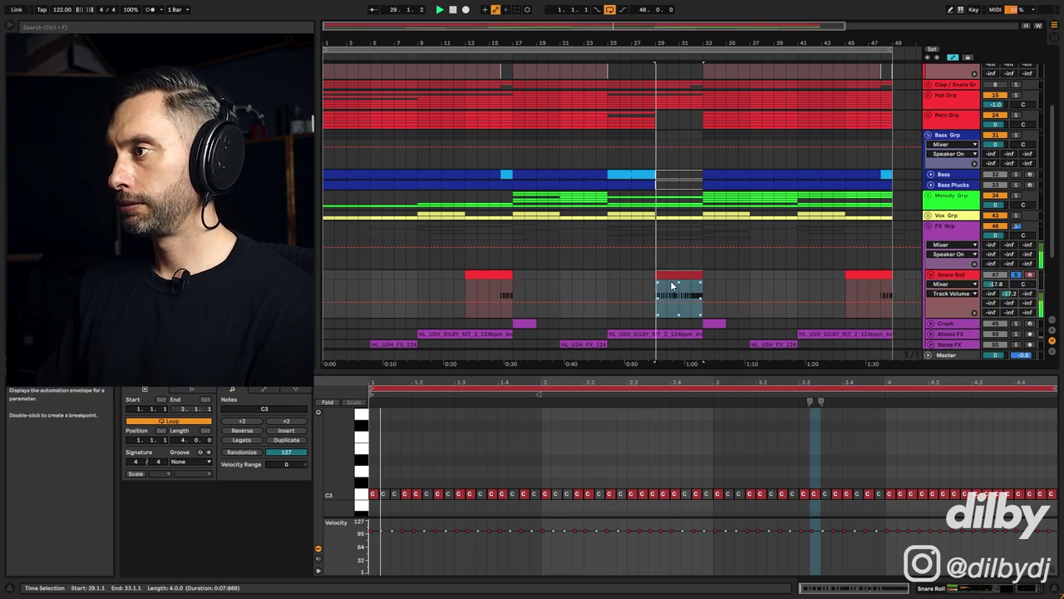
key("space")
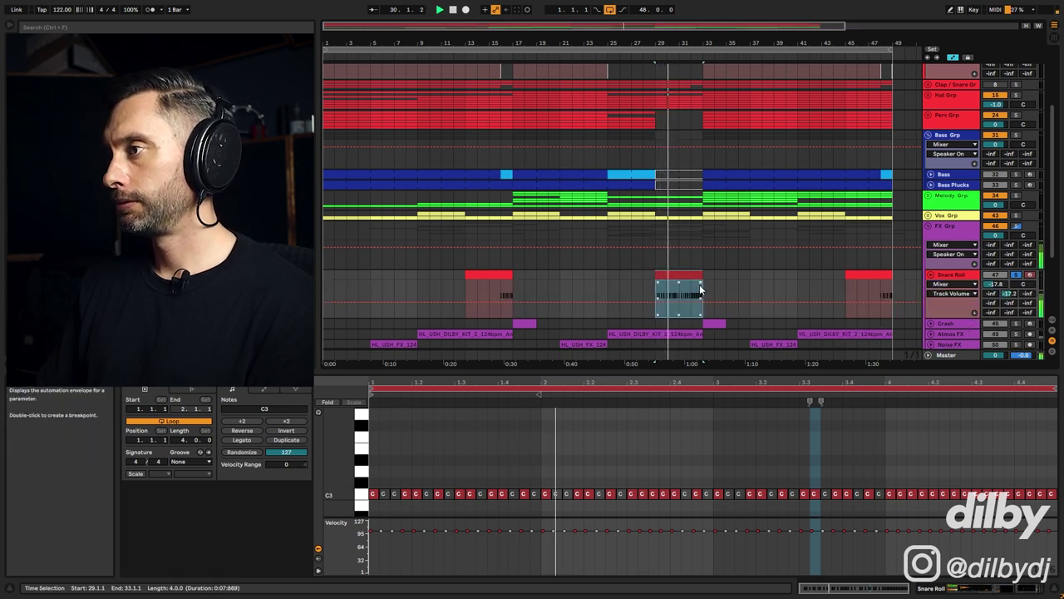
left_click(696, 292)
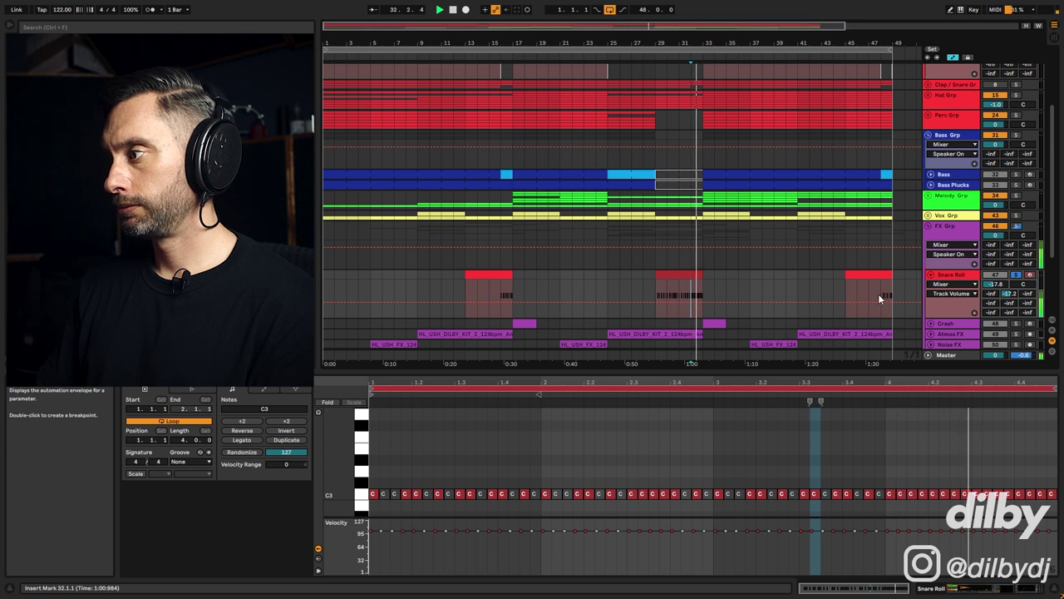
left_click(931, 276)
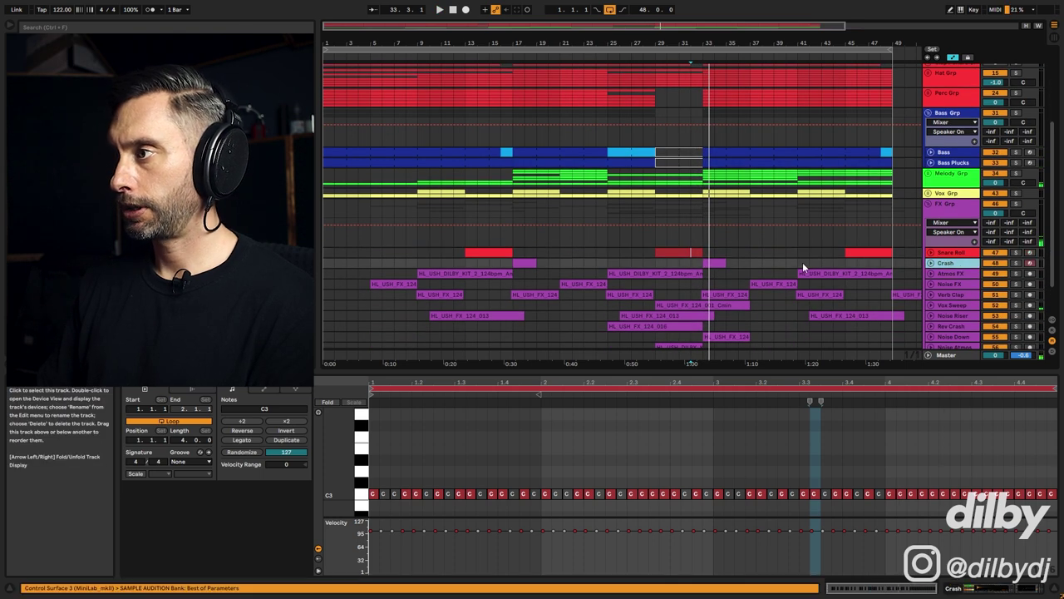
Open the Crash clip at bar 33 to show its note, and play the track soloed.
left_click(707, 262)
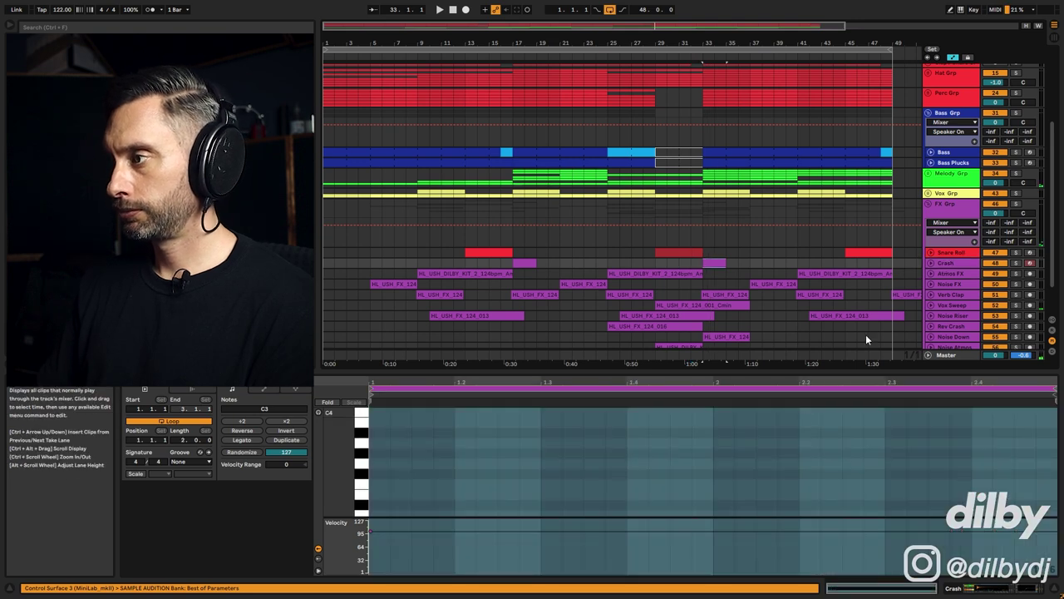
double_click(790, 474)
key("space")
left_click(1016, 263)
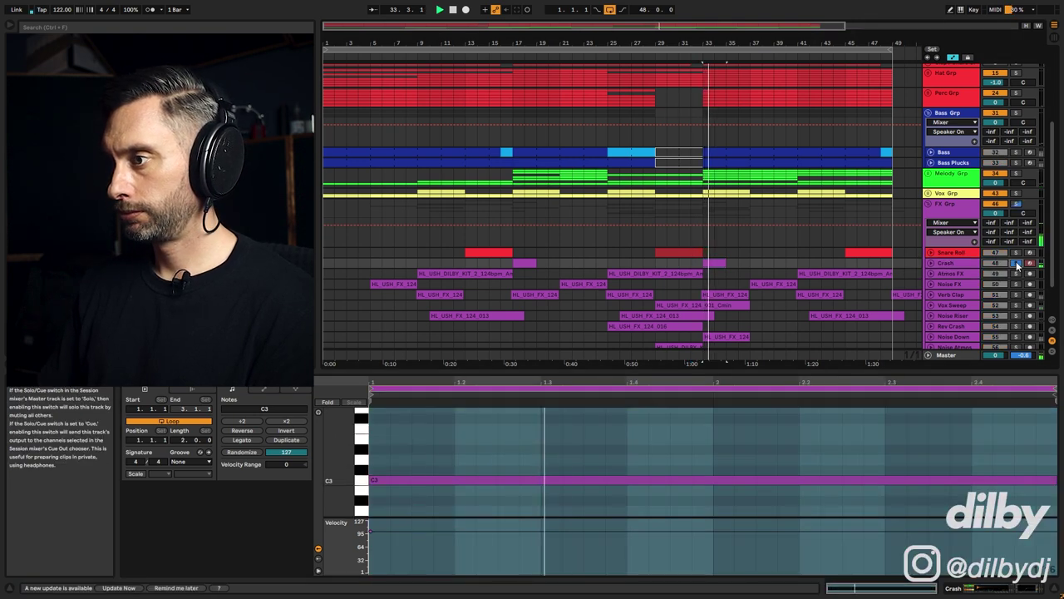
Stop playback and show the device chain of the Crash track in place of its clip notes.
left_click(949, 262)
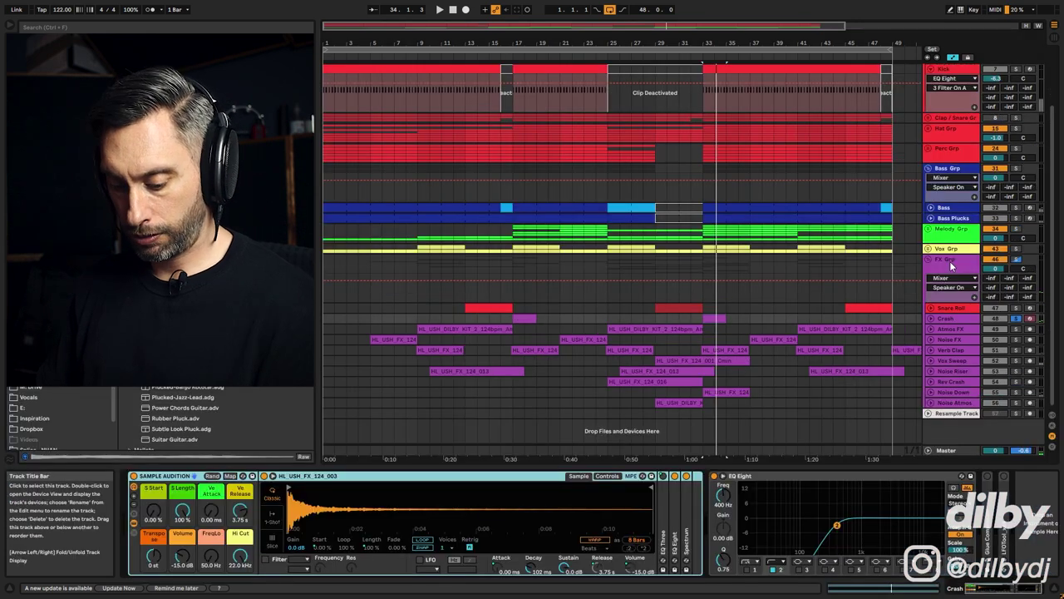
key("shift+Tab")
key("shift+Tab")
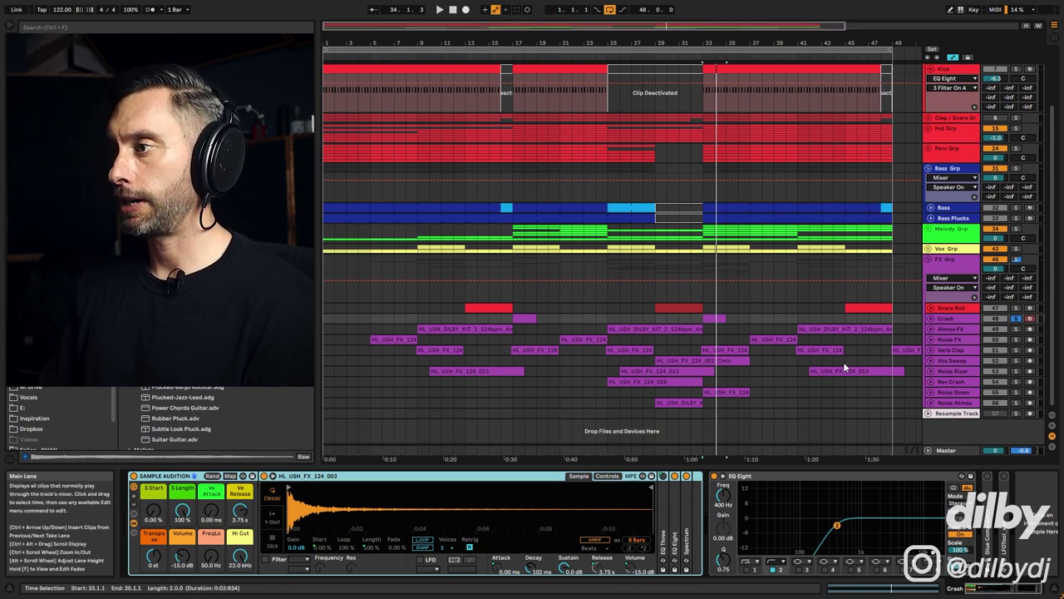
Unfold the Atmos FX track, select its clip at bar 41 and play it soloed.
left_click(843, 330)
key("Right")
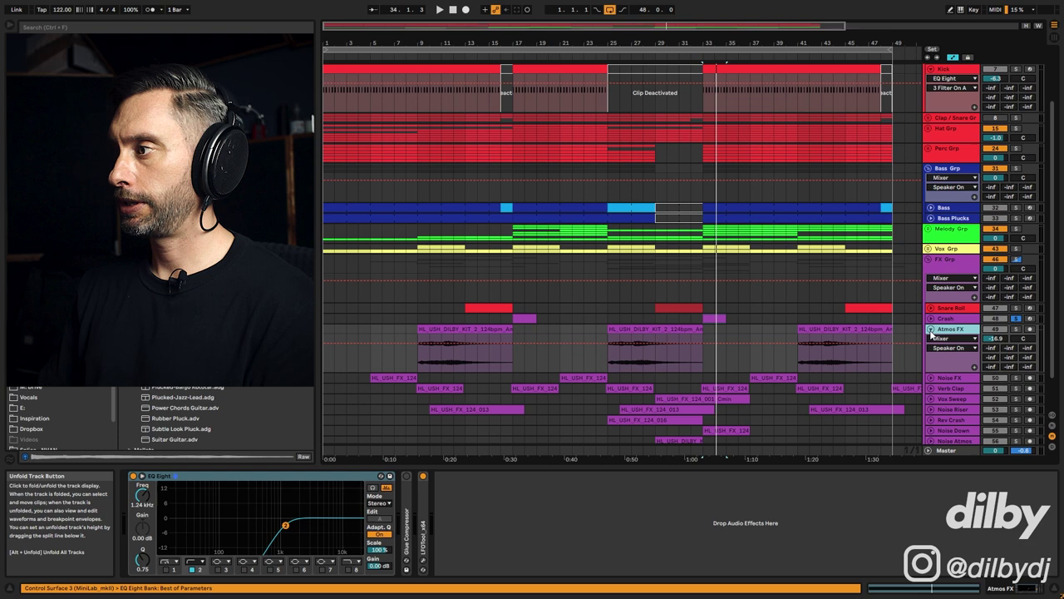
left_click(843, 329)
key("space")
left_click(1015, 329)
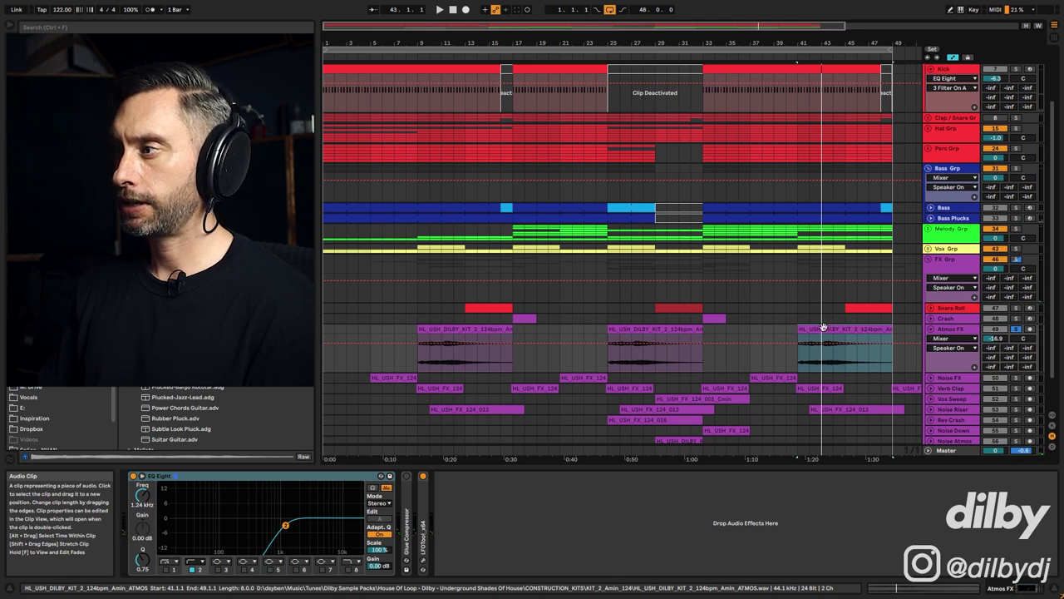
Unsolo Atmos FX, play the full mix from bar 40 into its clip, then stop and select the clip at bar 41.
left_click(788, 329)
left_click(1016, 330)
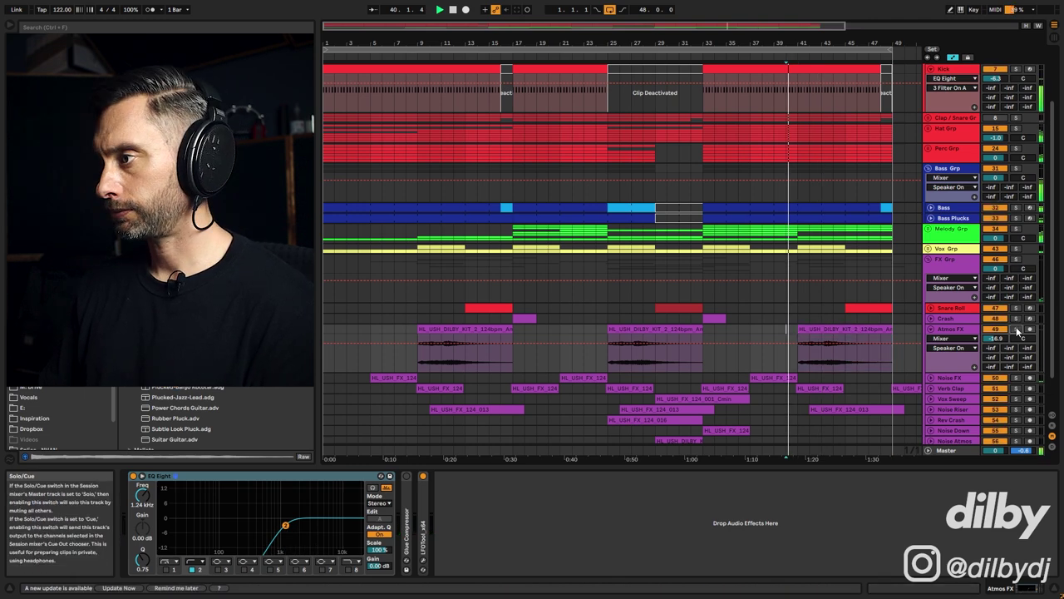
left_click(845, 329)
key("space")
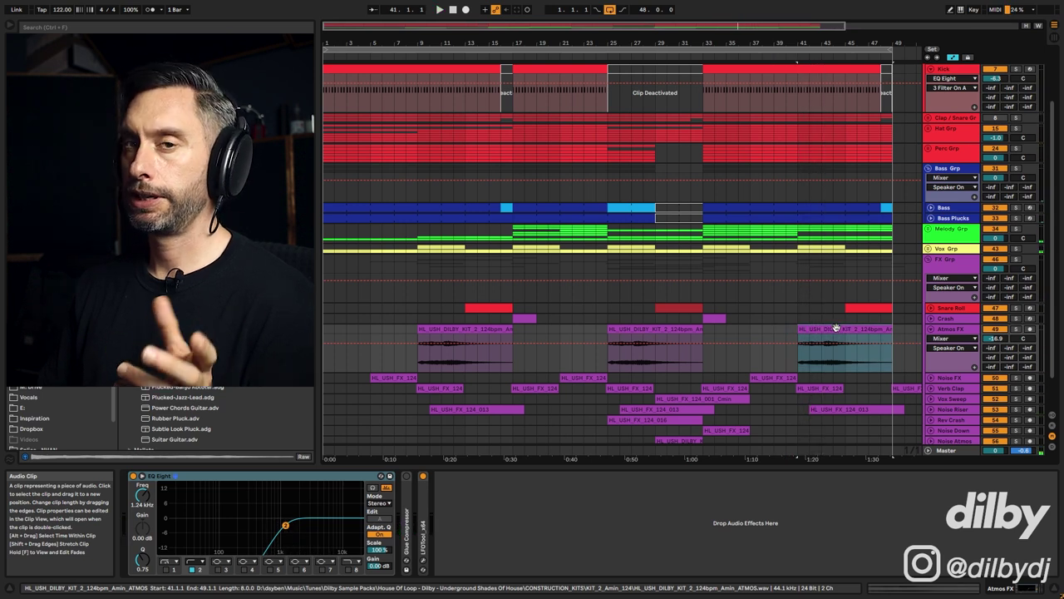
Unfold the Noise FX track, select its clip at bar 37 and play it soloed, then with the full mix.
left_click(789, 374)
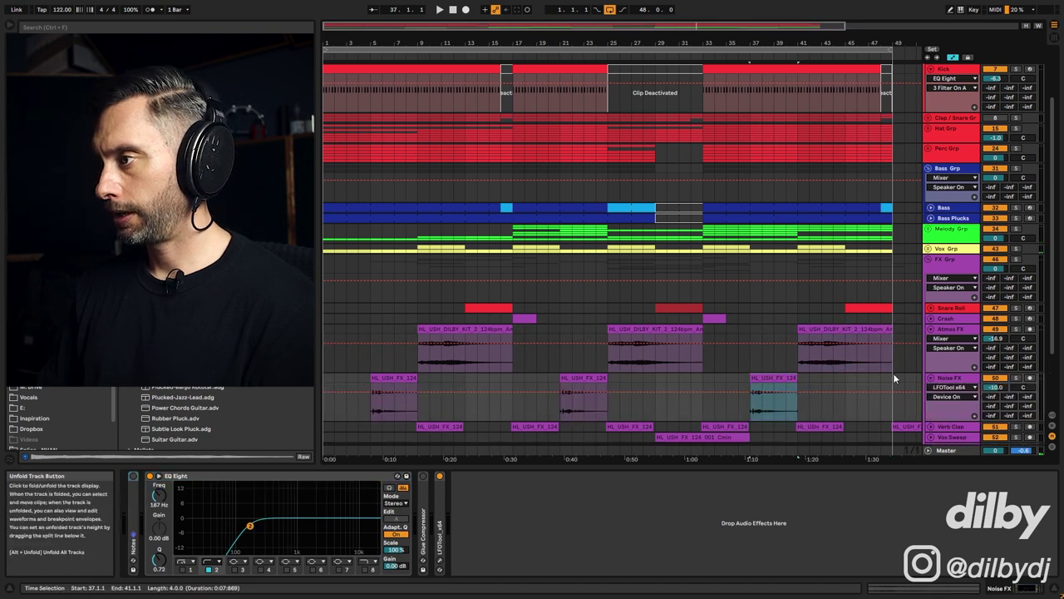
scroll(893, 373, "down", 1)
left_click(1016, 344)
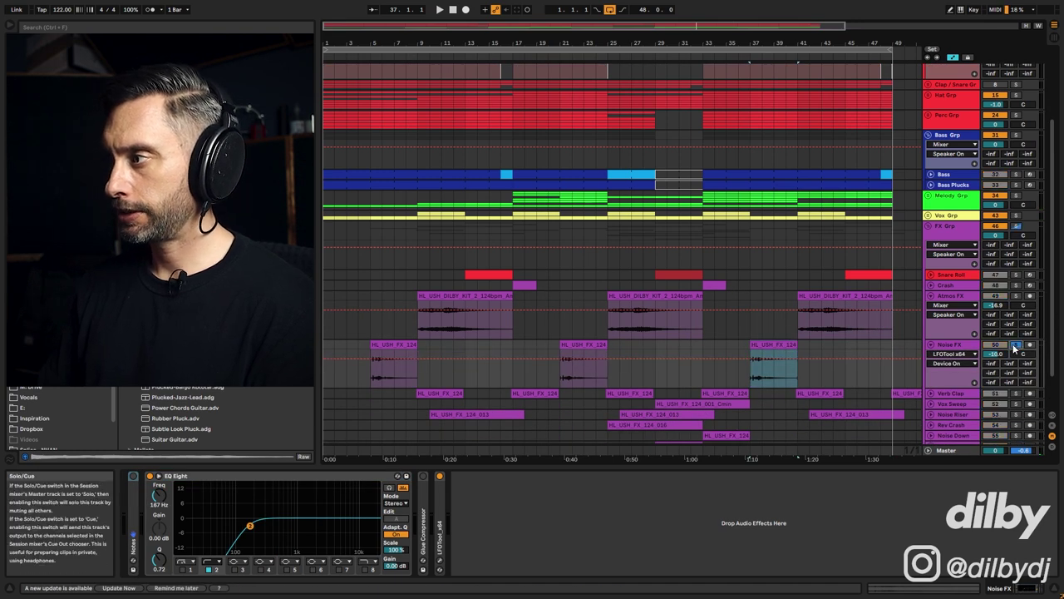
key("space")
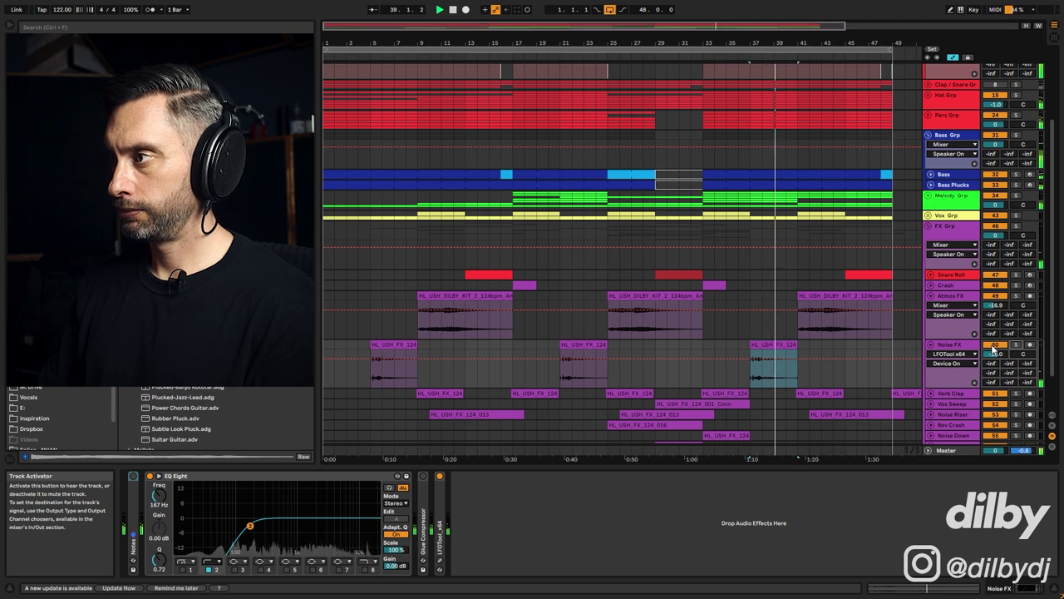
Unfold the Verb Clap track, inspect the start of its clip just before bar 41 and play the mix from bar 40.
scroll(872, 349, "down", 3)
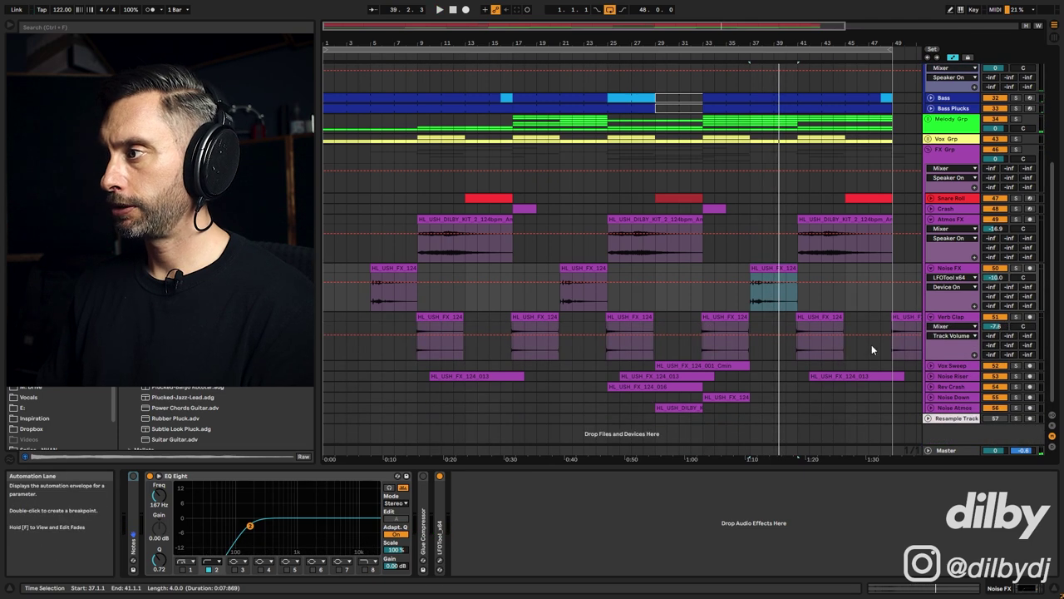
left_click(785, 351)
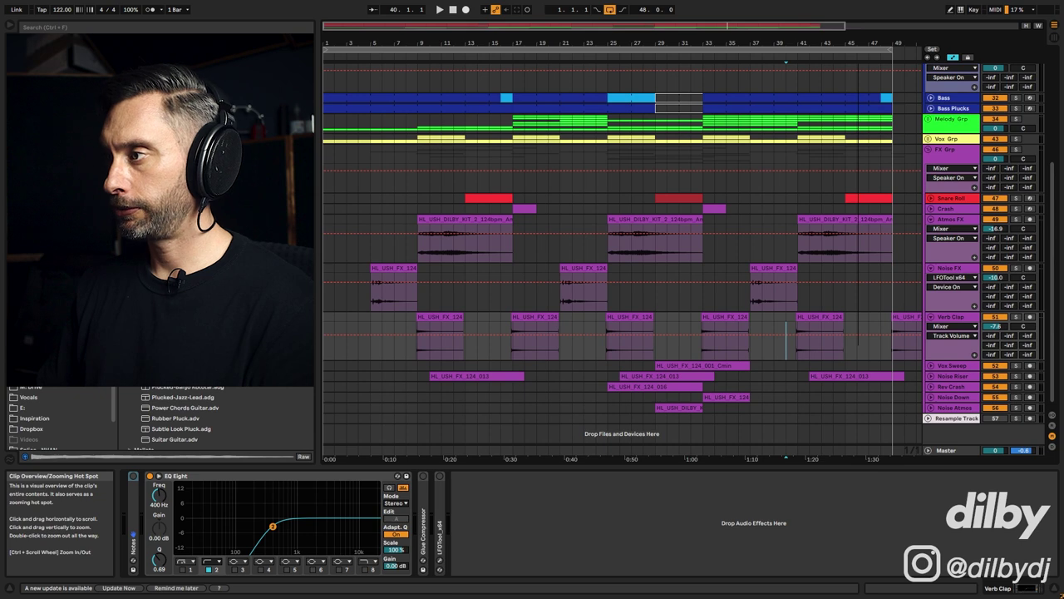
left_click_drag(748, 25, 637, 309)
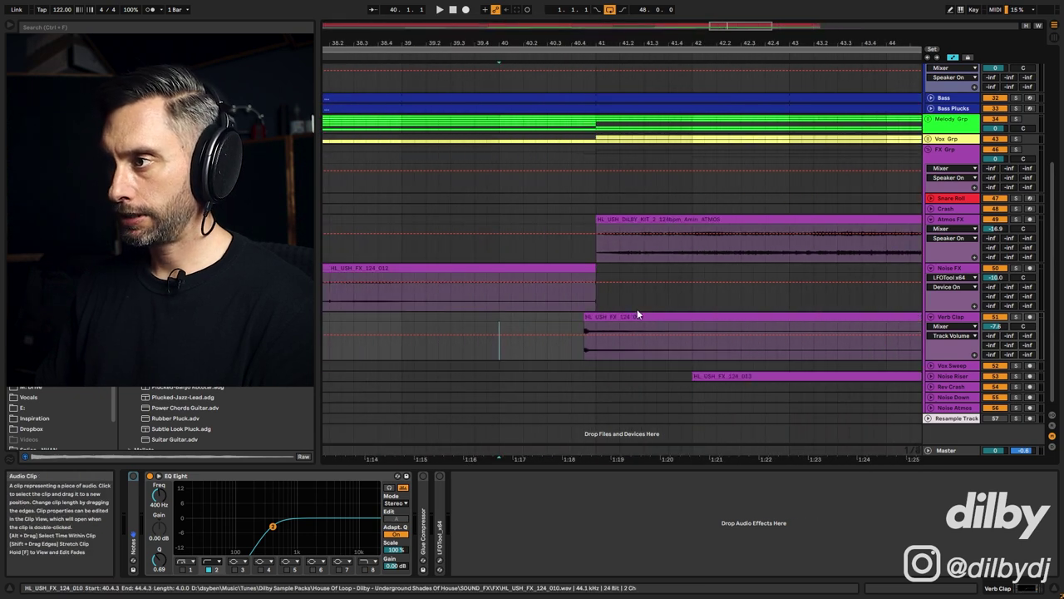
left_click(585, 319)
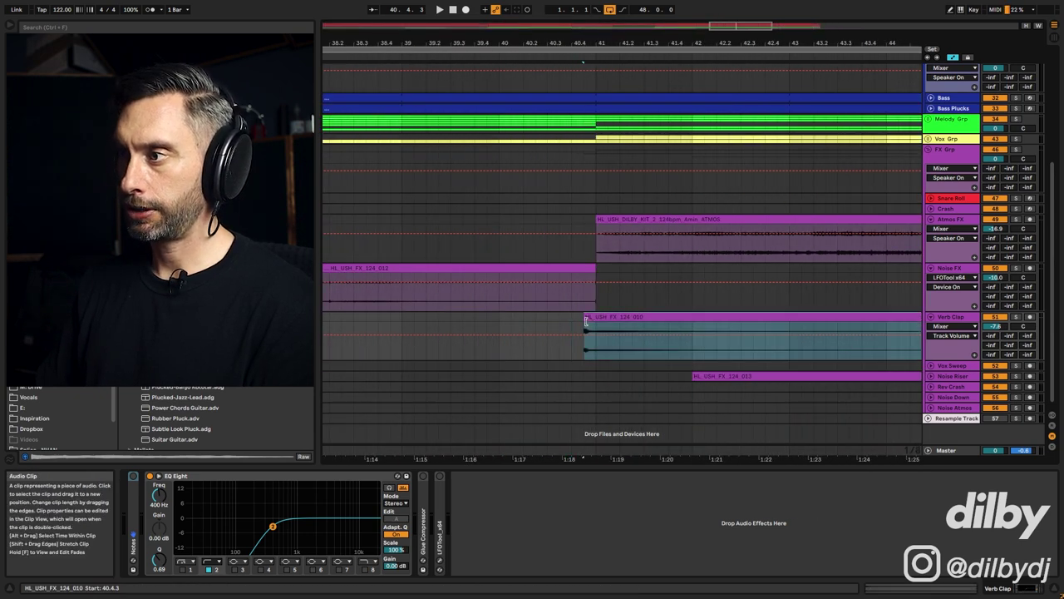
left_click(482, 319)
key("space")
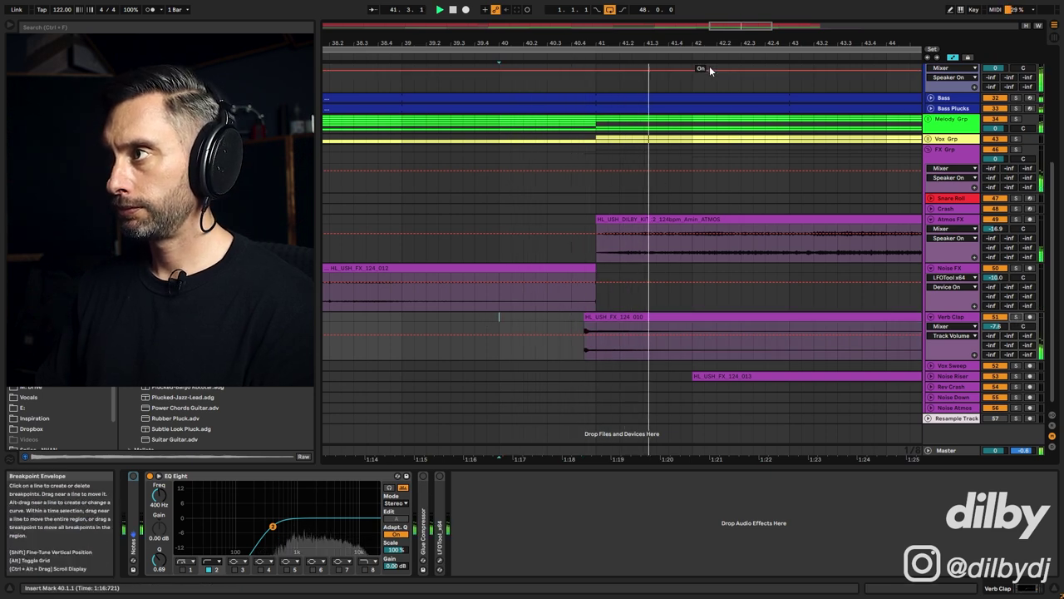
left_click_drag(741, 26, 741, 4)
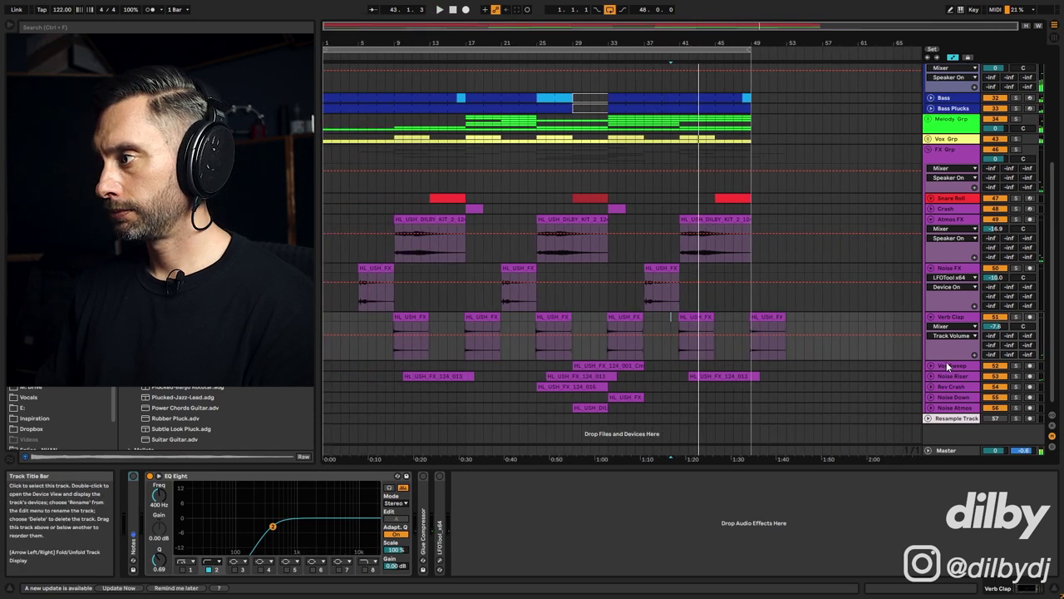
Unfold the Vox Sweep track, open the waveform of its clip at bar 29 and set the playback start to bar 31.
left_click(600, 366)
key("space")
left_click(624, 367)
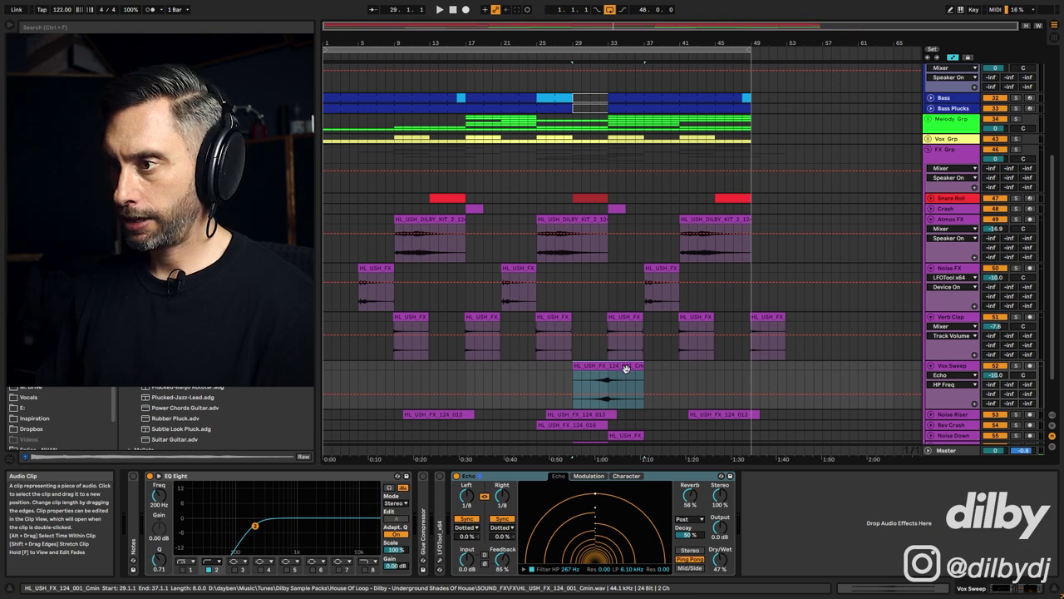
double_click(627, 369)
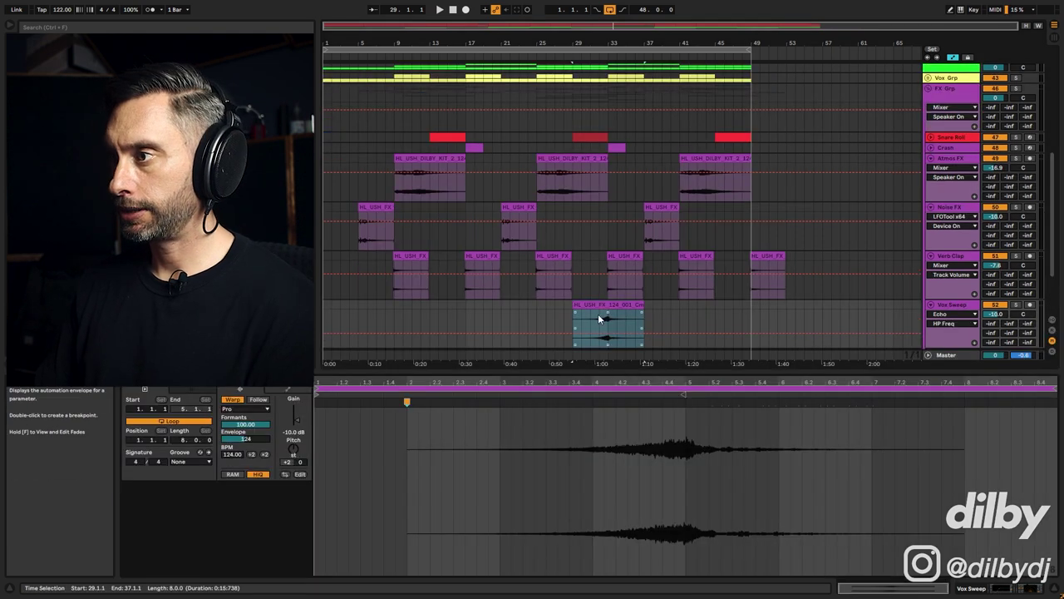
left_click(599, 316)
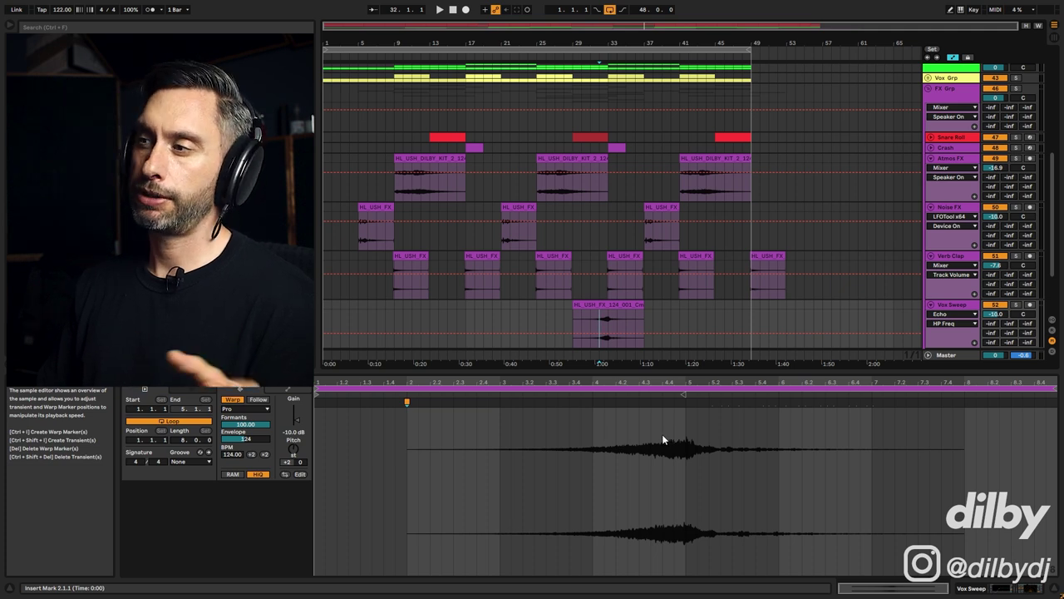
left_click(592, 321)
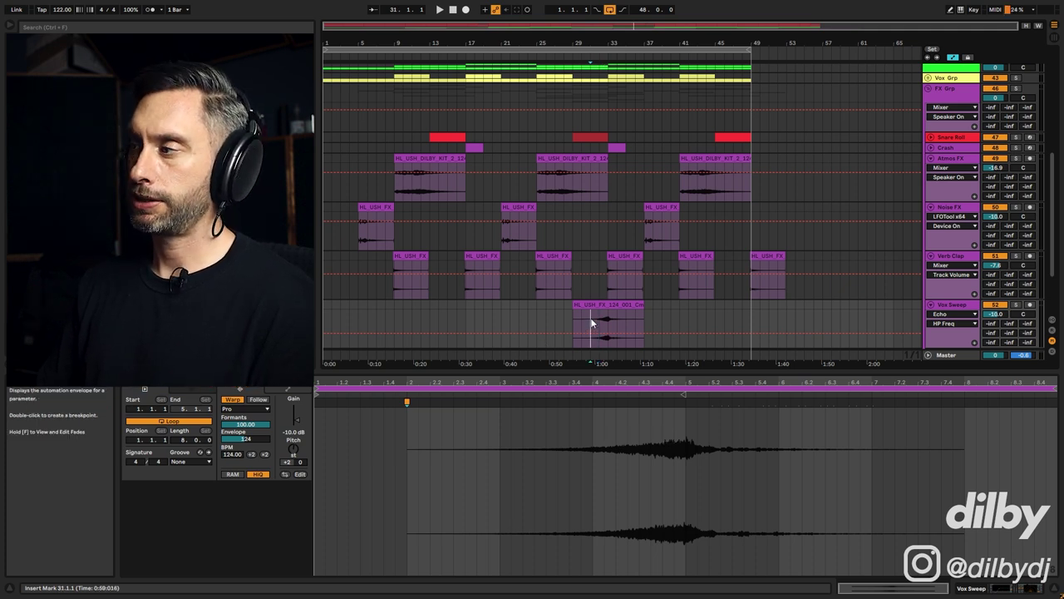
Play the Vox Sweep soloed from bar 31, show its devices, and play it in the full mix from bar 32.
left_click(1015, 304)
key("space")
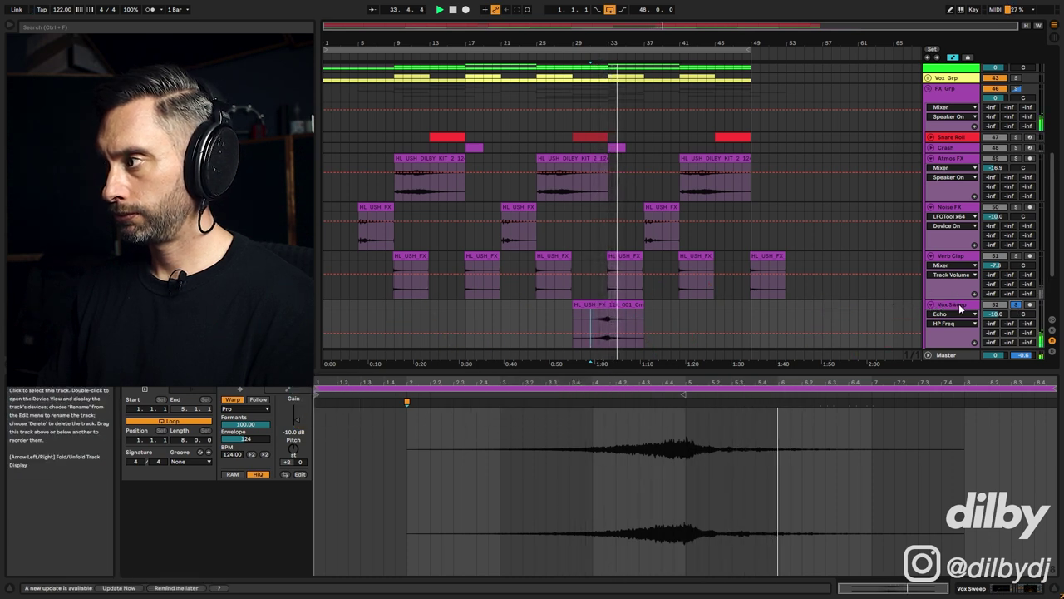
double_click(959, 303)
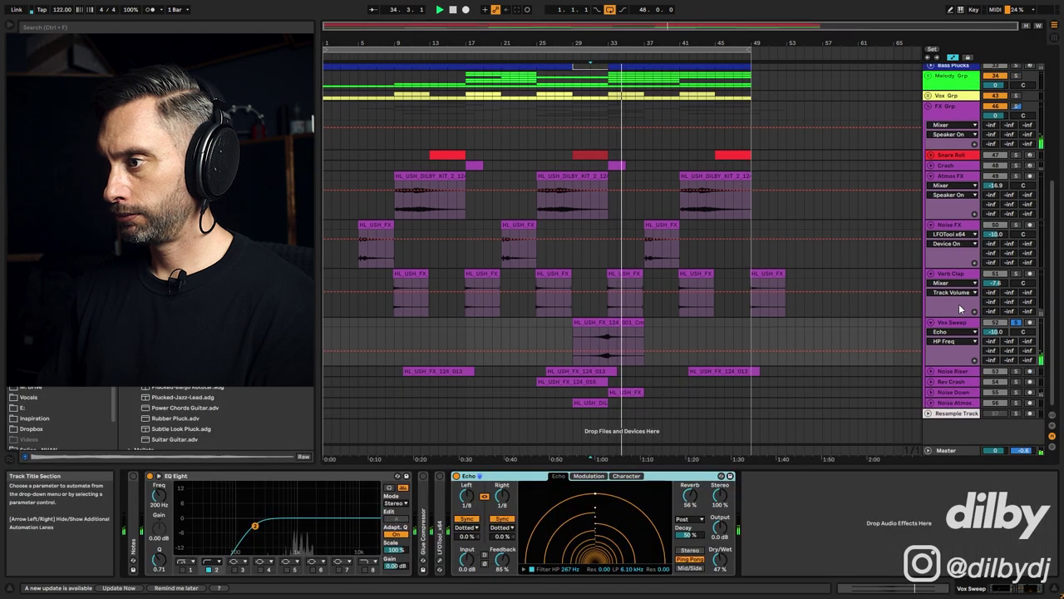
left_click(602, 335)
key("space")
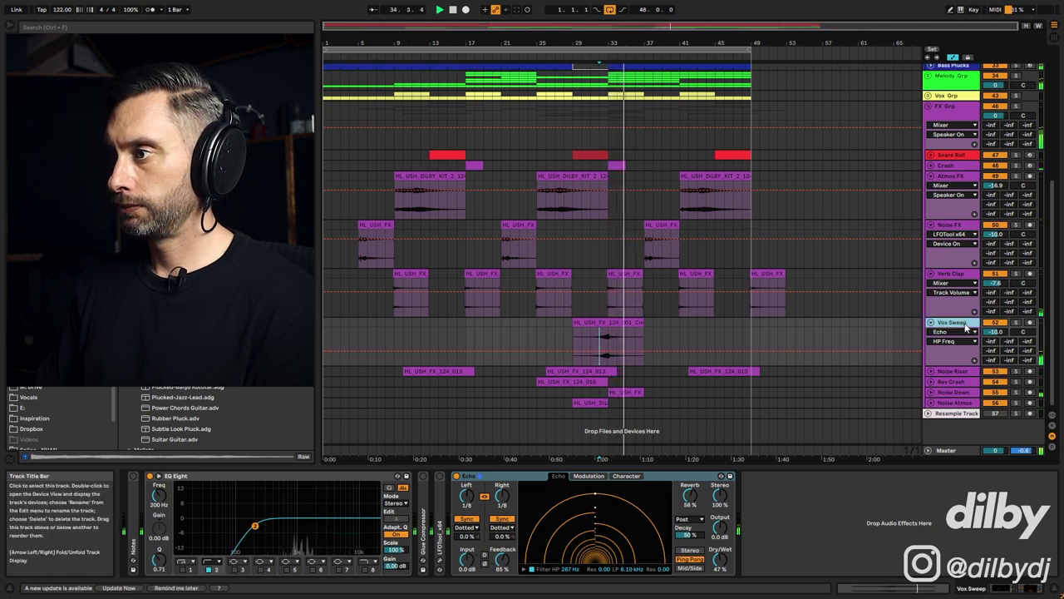
Unfold the Noise Riser track with its volume automation, play it soloed from bar 31, and fold it again.
left_click(953, 371)
left_click(931, 371)
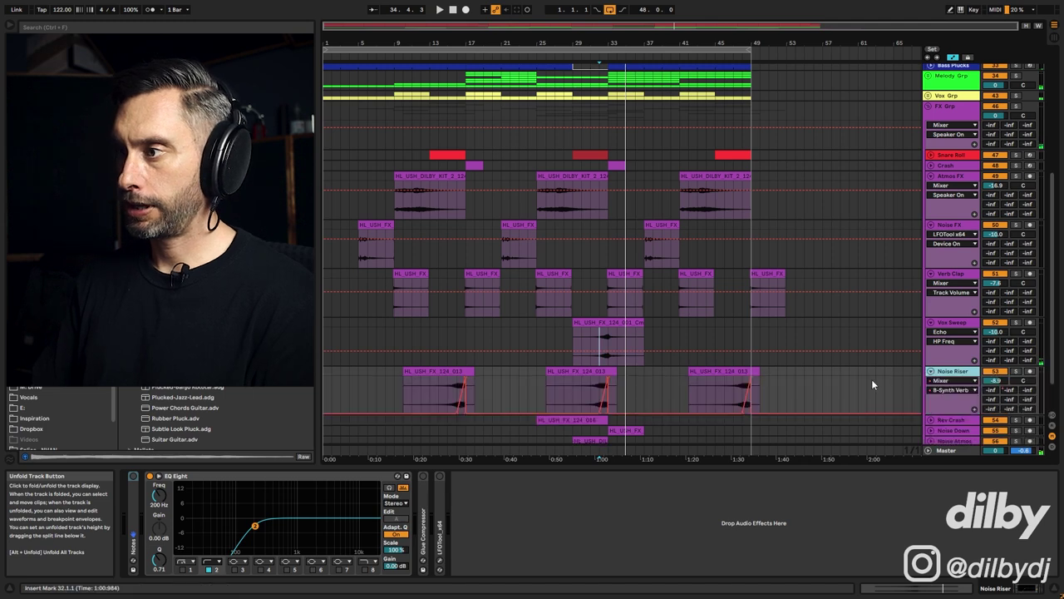
scroll(871, 379, "down", 2)
left_click(589, 345)
key("space")
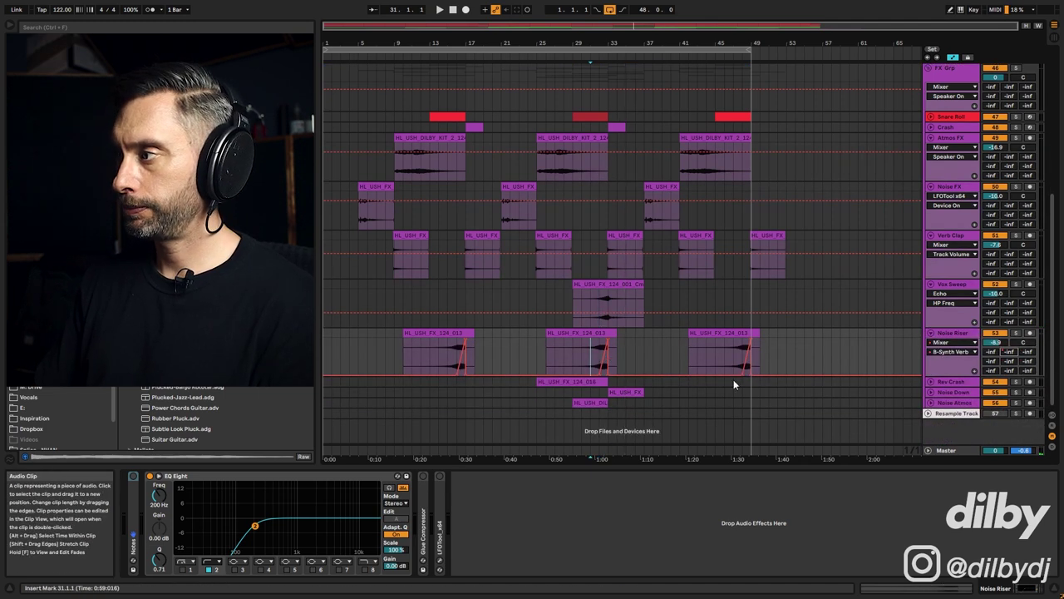
key("space")
left_click(1017, 332)
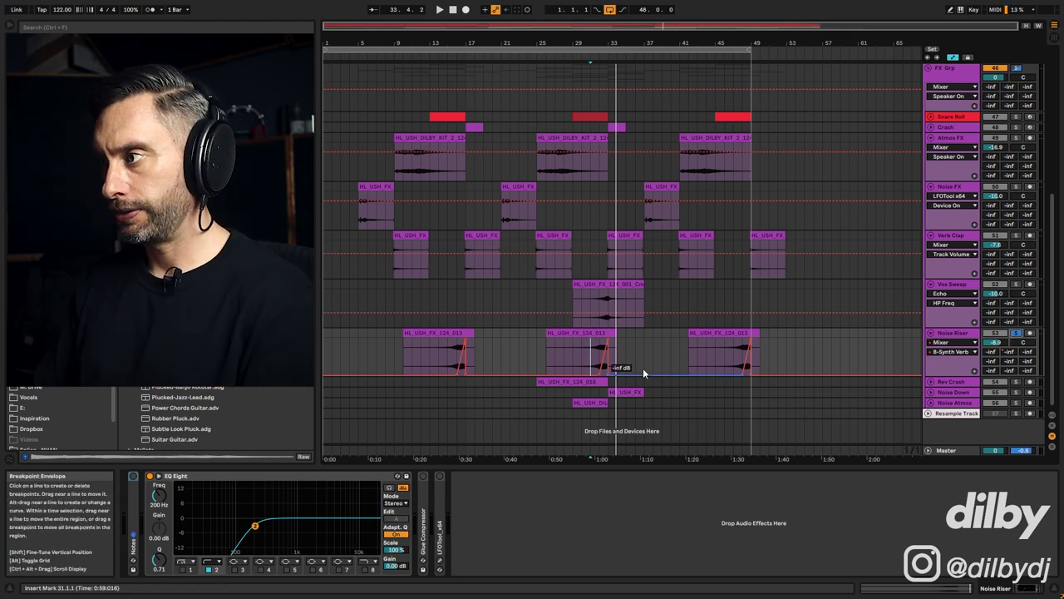
left_click(931, 332)
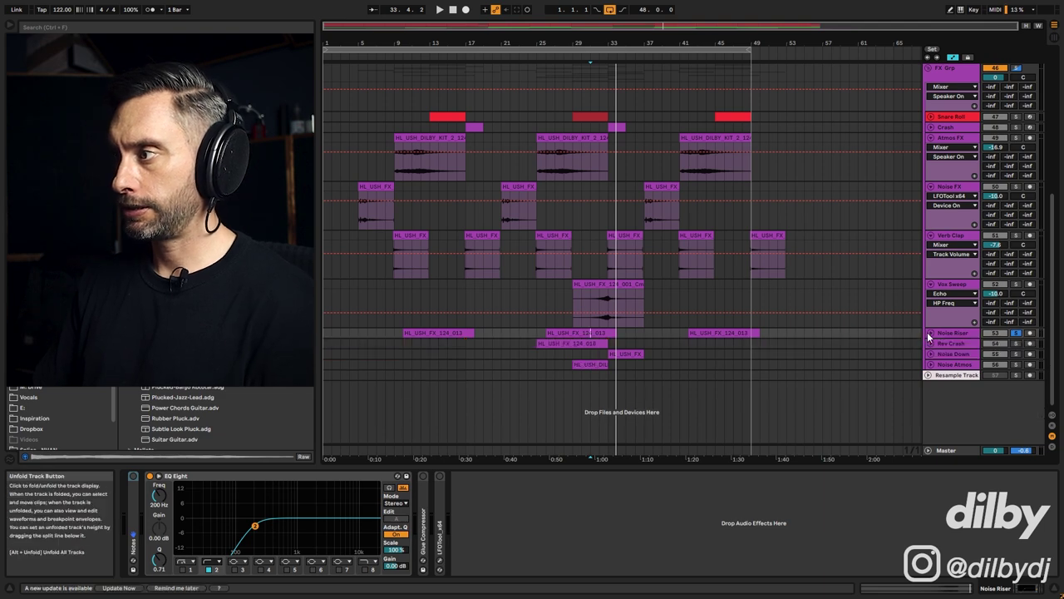
Unfold the Rev Crash track and play it soloed from bar 31.
left_click(931, 342)
left_click(587, 366)
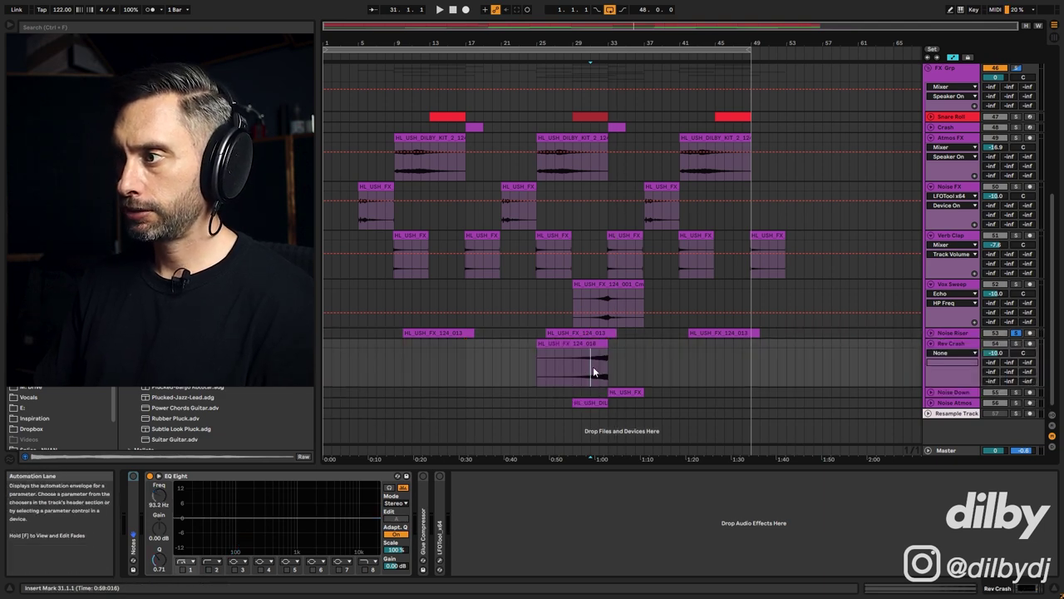
key("space")
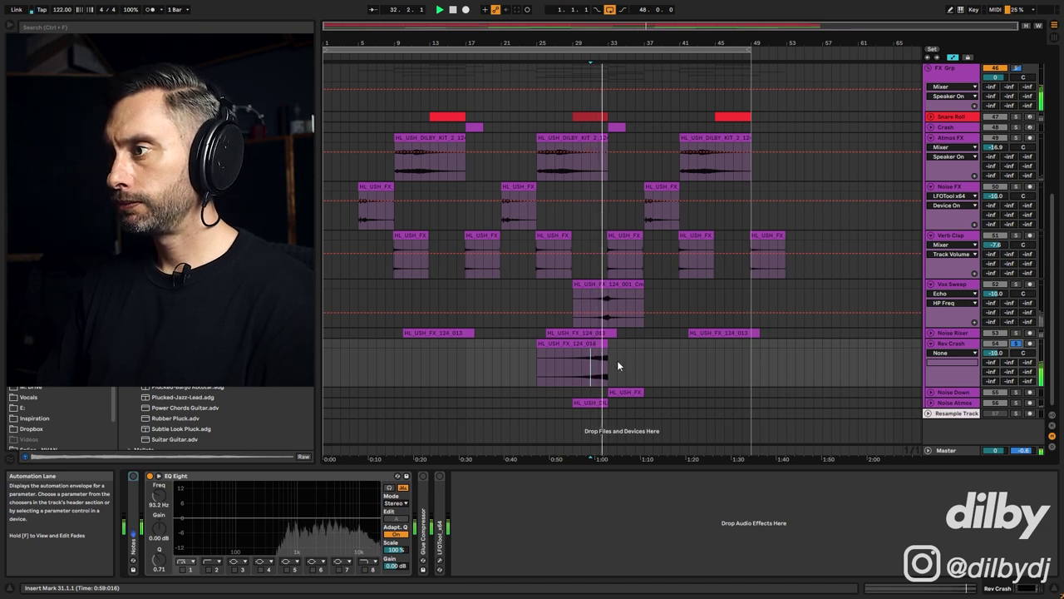
Unfold the Noise Down track, select its clip at bar 33 and play it soloed.
left_click(952, 392)
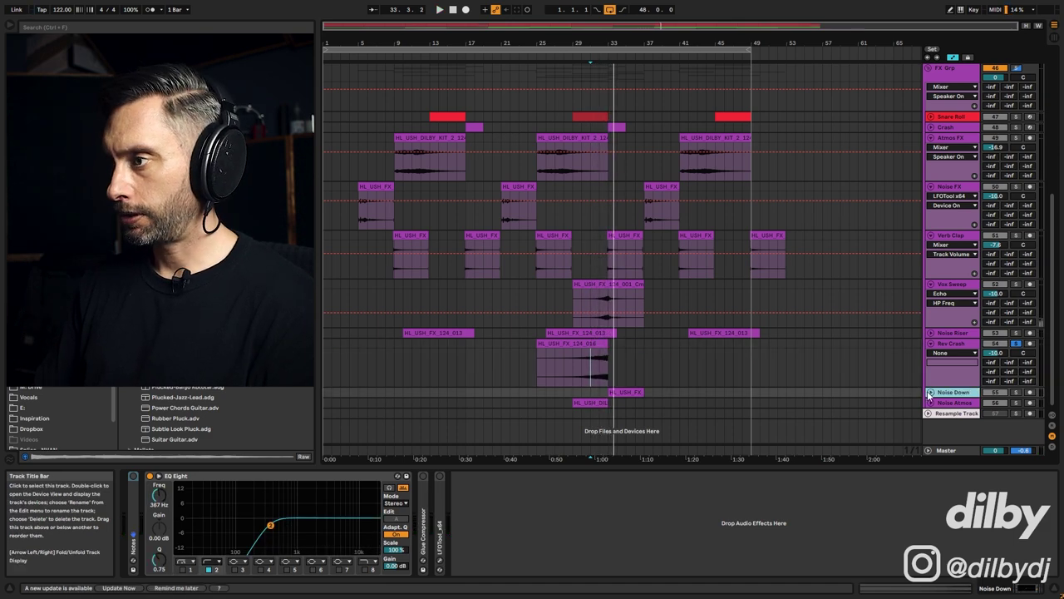
left_click(930, 392)
scroll(922, 384, "down", 1)
left_click(626, 370)
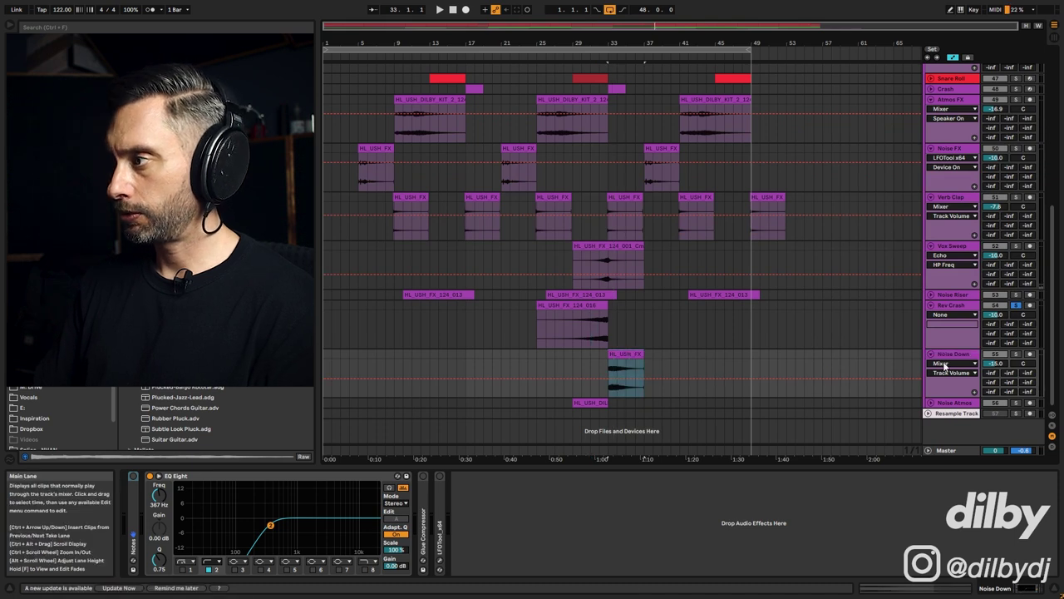
key("space")
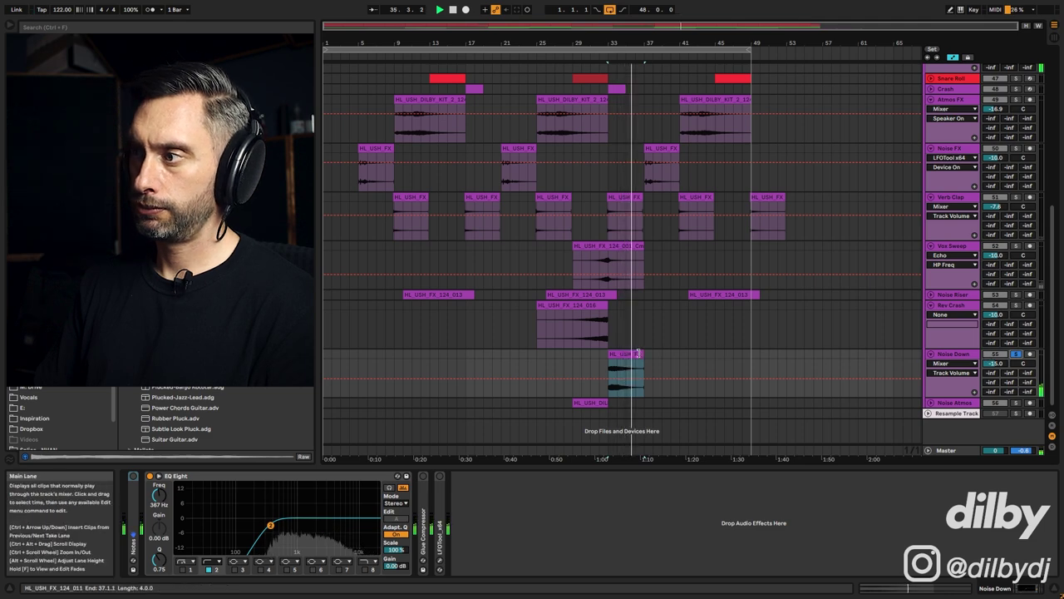
Unfold Noise Atmos, play its clip at bar 29 soloed, then unsolo it and play the full mix from bar 26.
left_click(1016, 403)
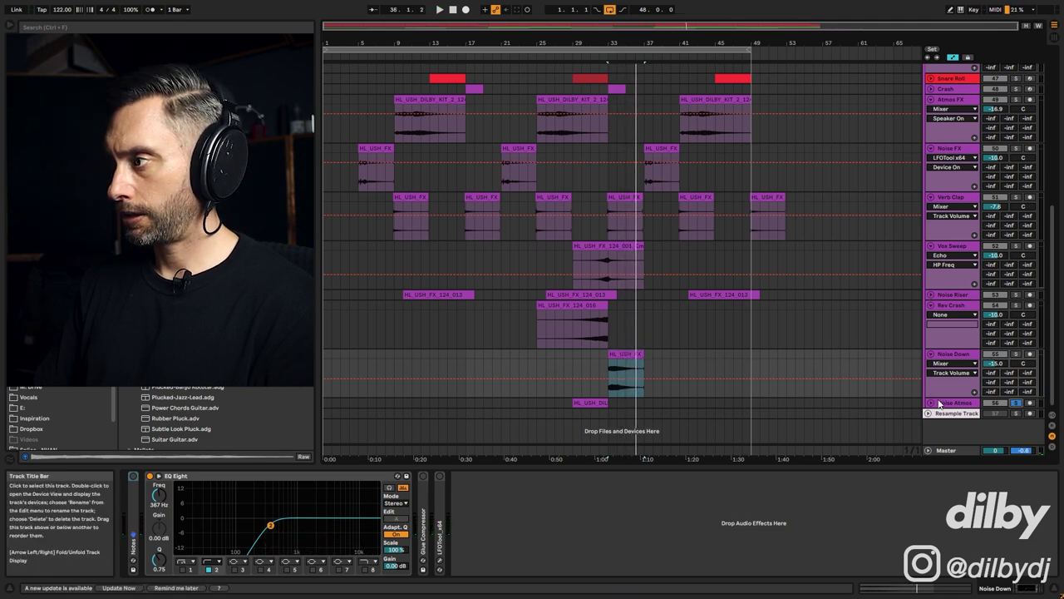
left_click(933, 405)
left_click(592, 416)
scroll(592, 416, "down", 1)
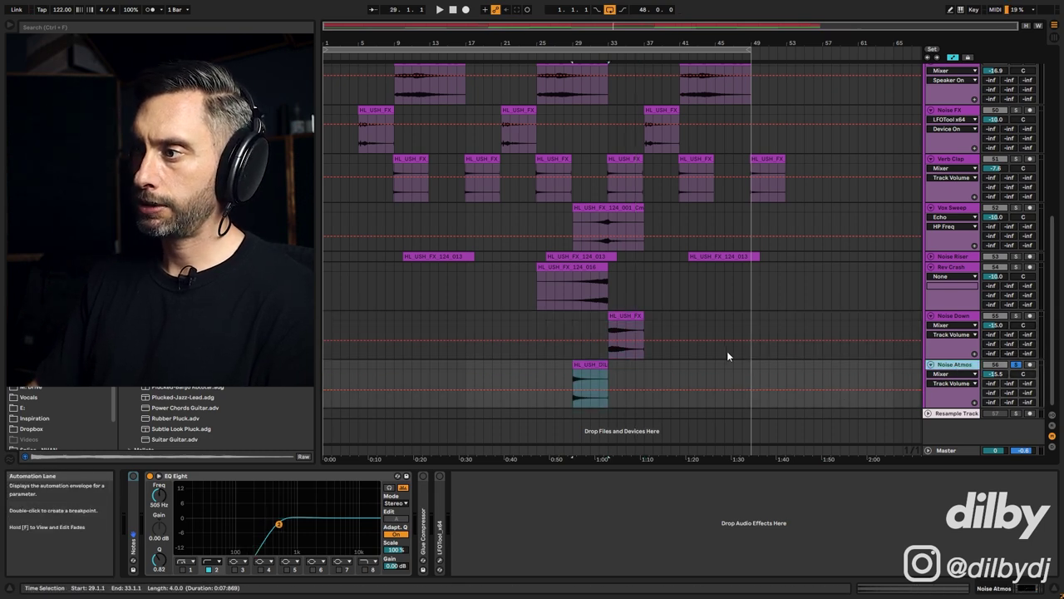
key("space")
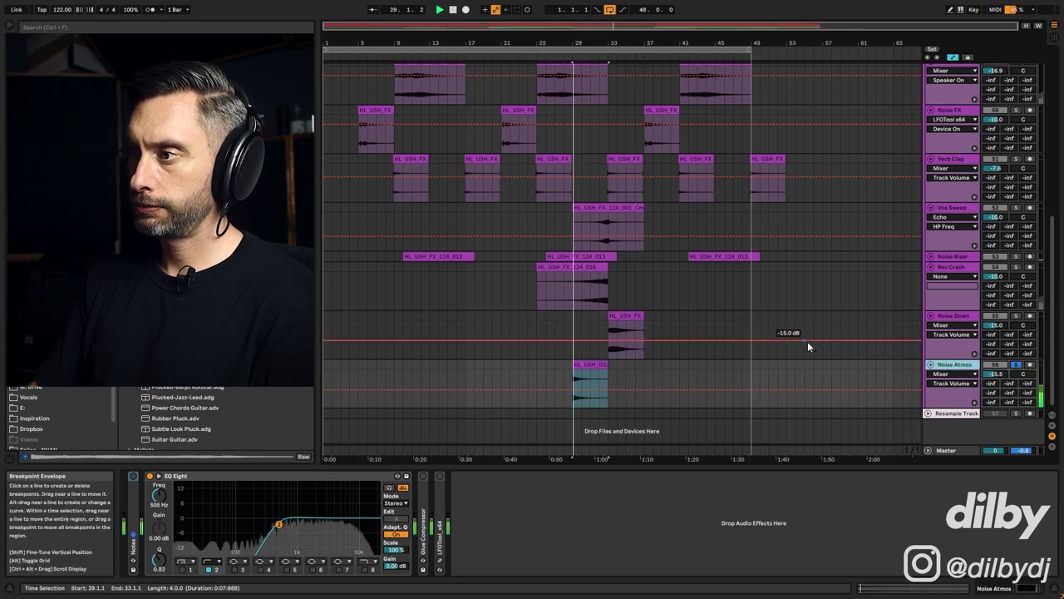
left_click(545, 371)
left_click(1017, 365)
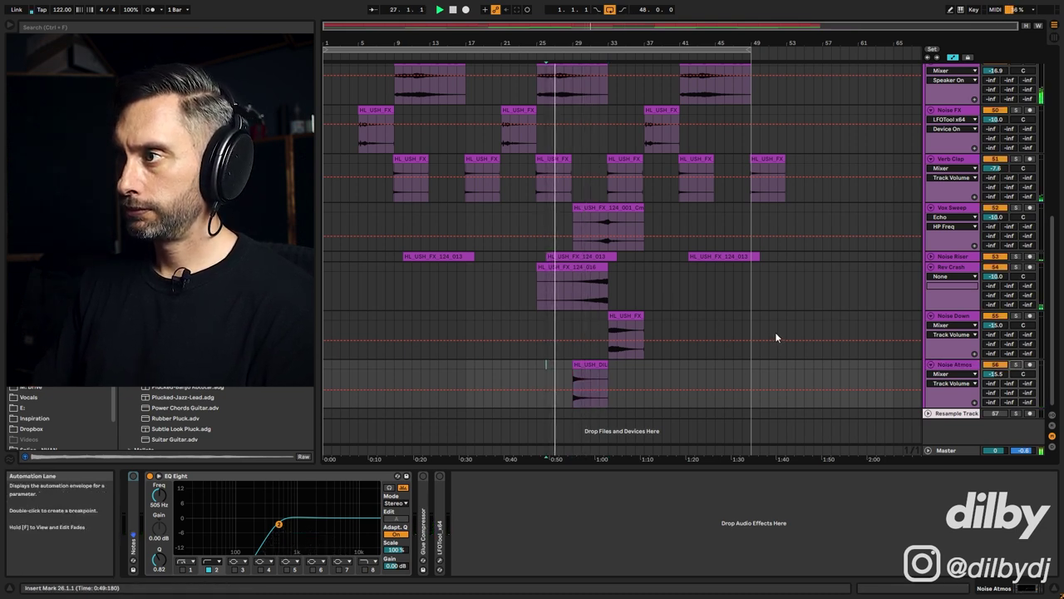
Review the FX group's layers up to the drum groups as the mix plays, then select the first Noise FX and Atmos FX clips.
scroll(630, 330, "up", 1)
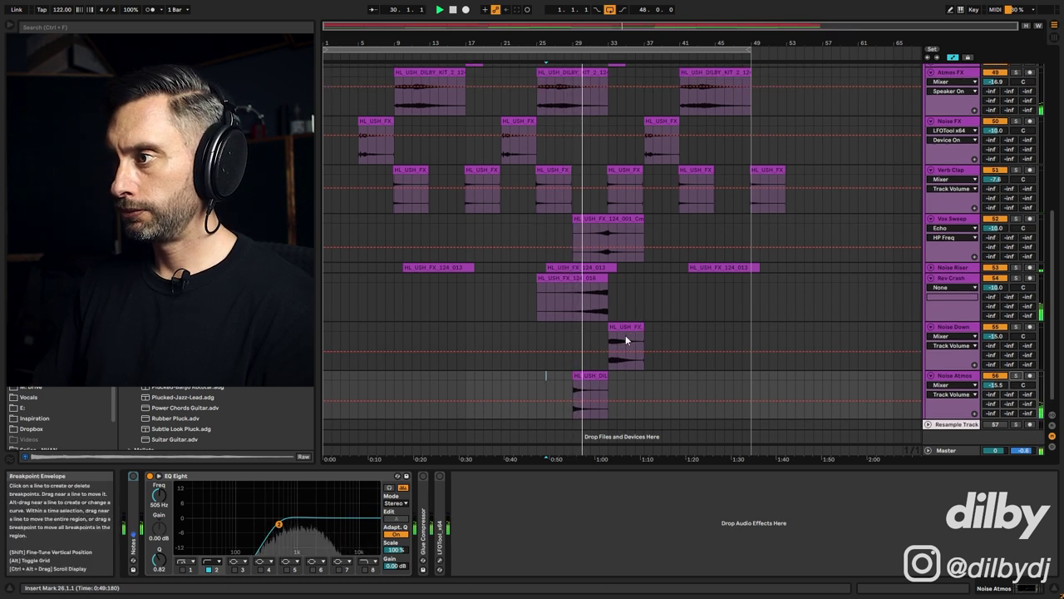
scroll(630, 315, "up", 1)
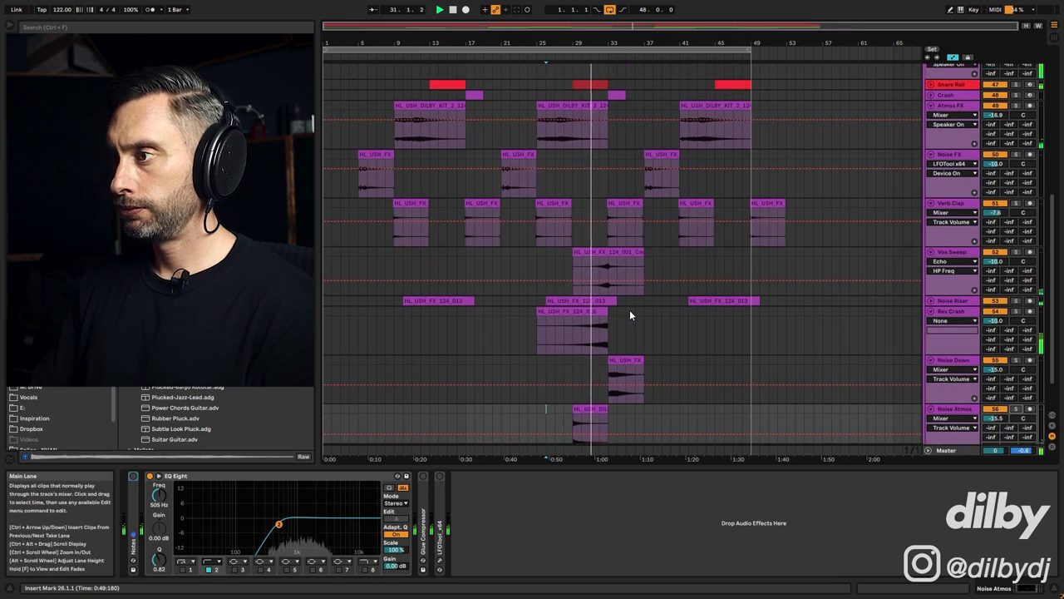
scroll(619, 320, "up", 3)
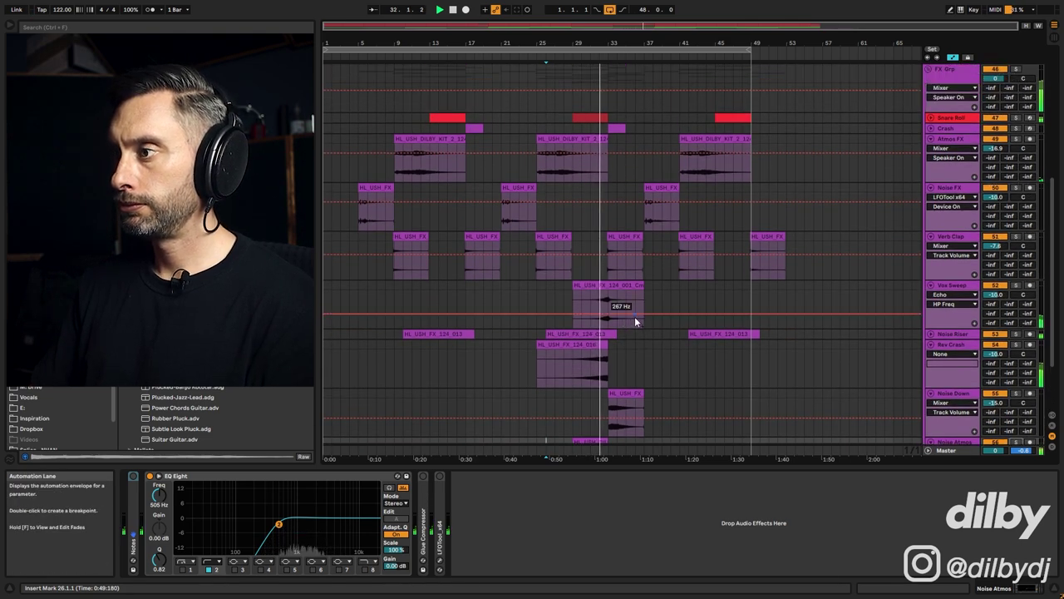
scroll(637, 317, "up", 8)
scroll(637, 317, "up", 4)
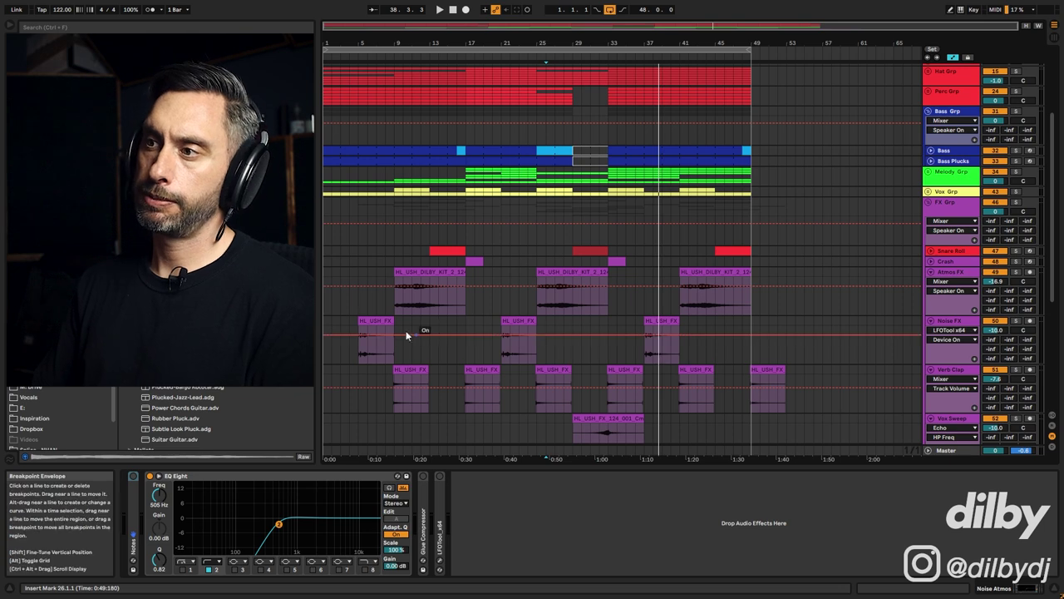
left_click(373, 321)
left_click(451, 269)
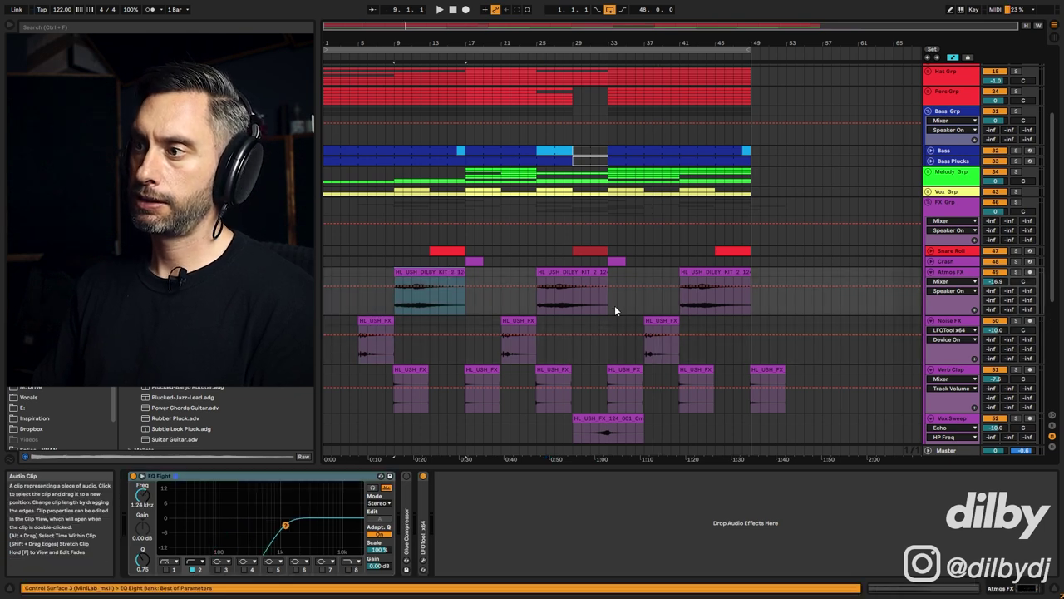
Fold the FX group's unfolded tracks, from Atmos FX down to Noise Atmos, to show the arrangement's layers compactly.
scroll(615, 305, "down", 4)
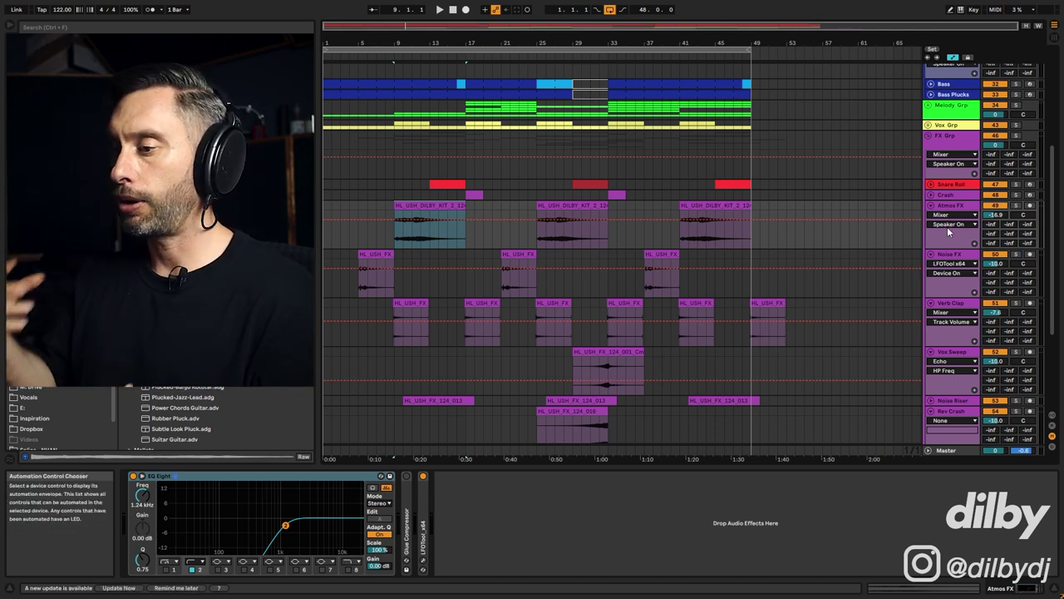
key("h")
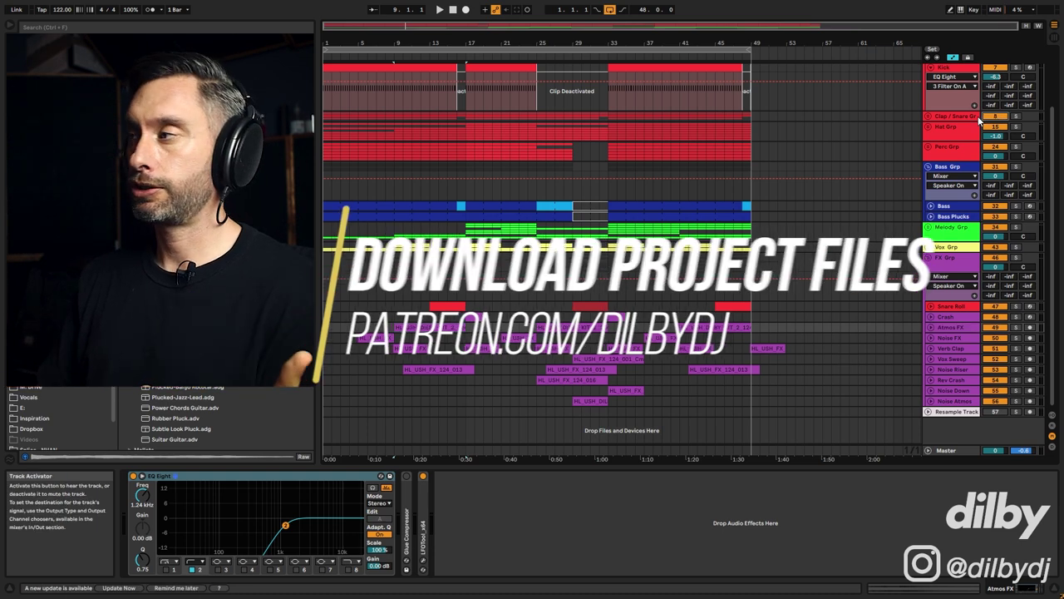
scroll(933, 85, "up", 1)
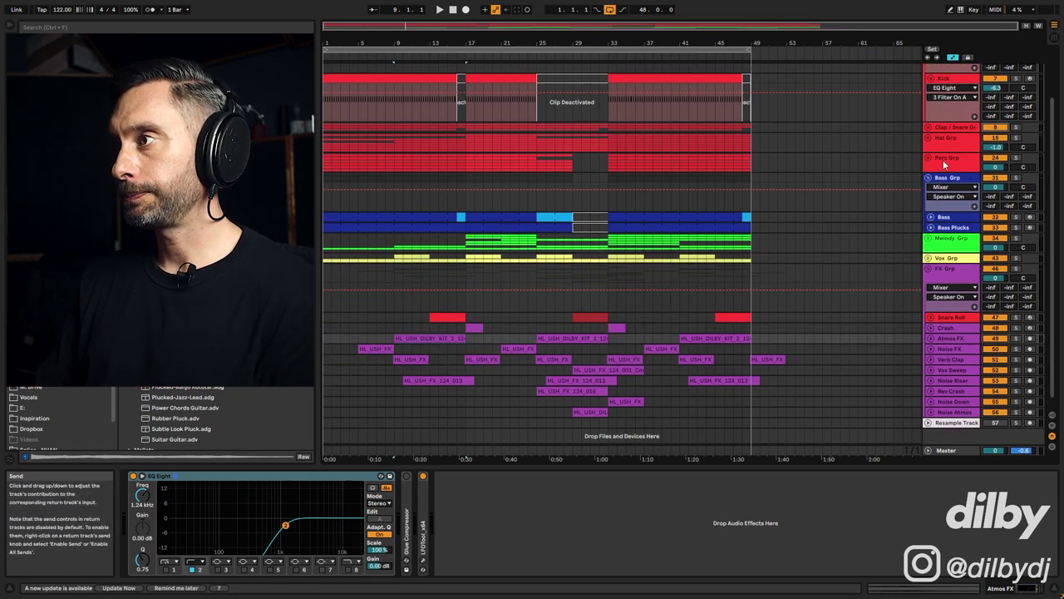
scroll(940, 251, "down", 1)
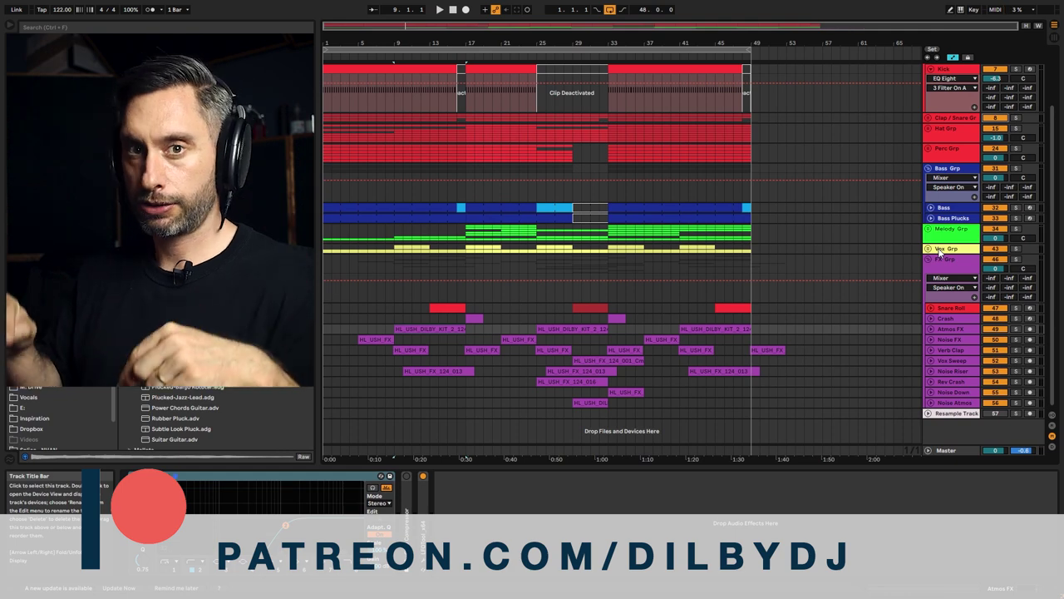